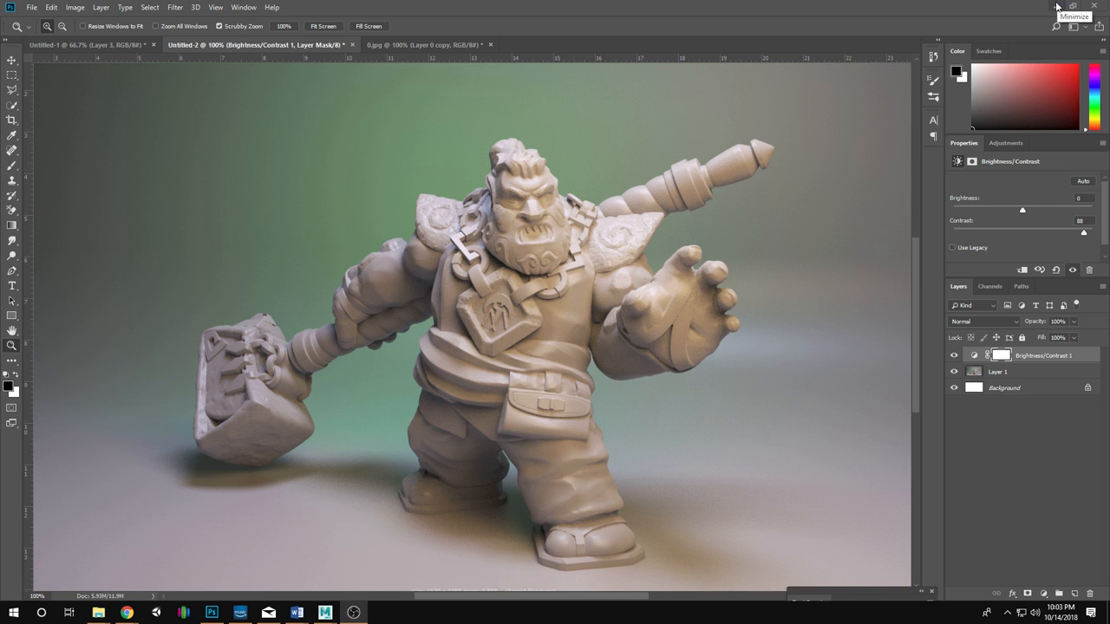
Switch from Photoshop to the Arnold gallery in the browser and view the enlarged renders from the monster to the black ram images.
left_click(1057, 7)
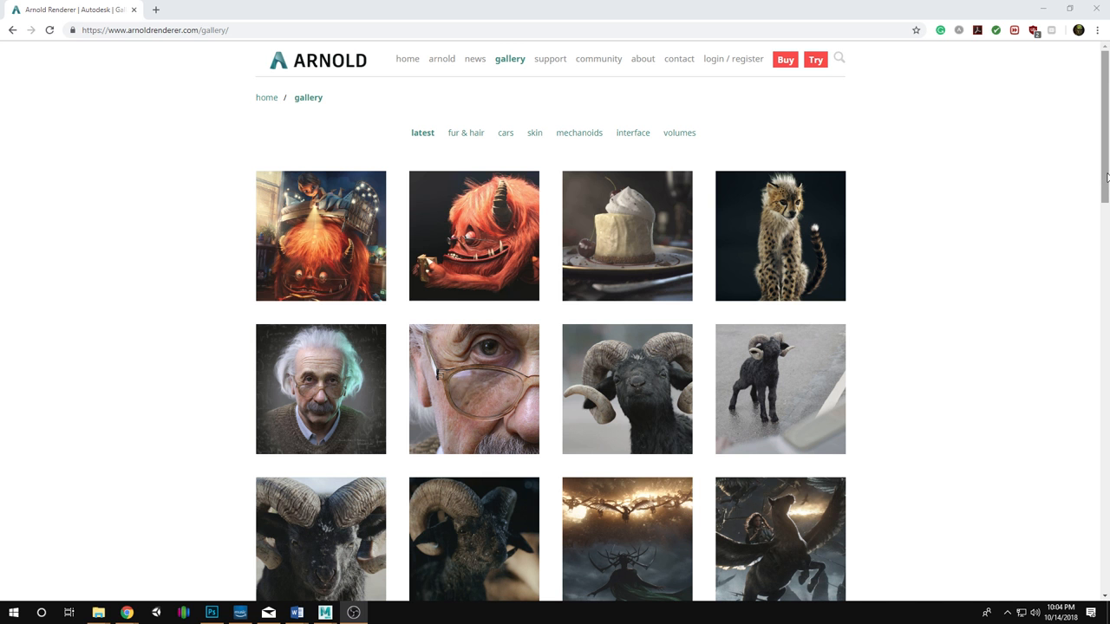
left_click(799, 294)
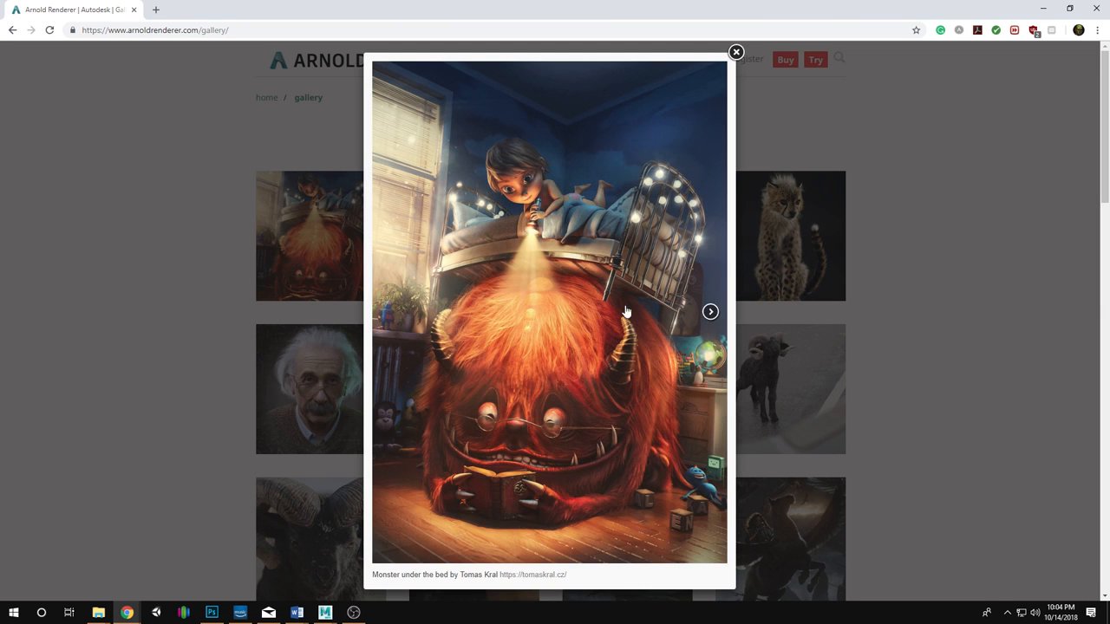
left_click(711, 315)
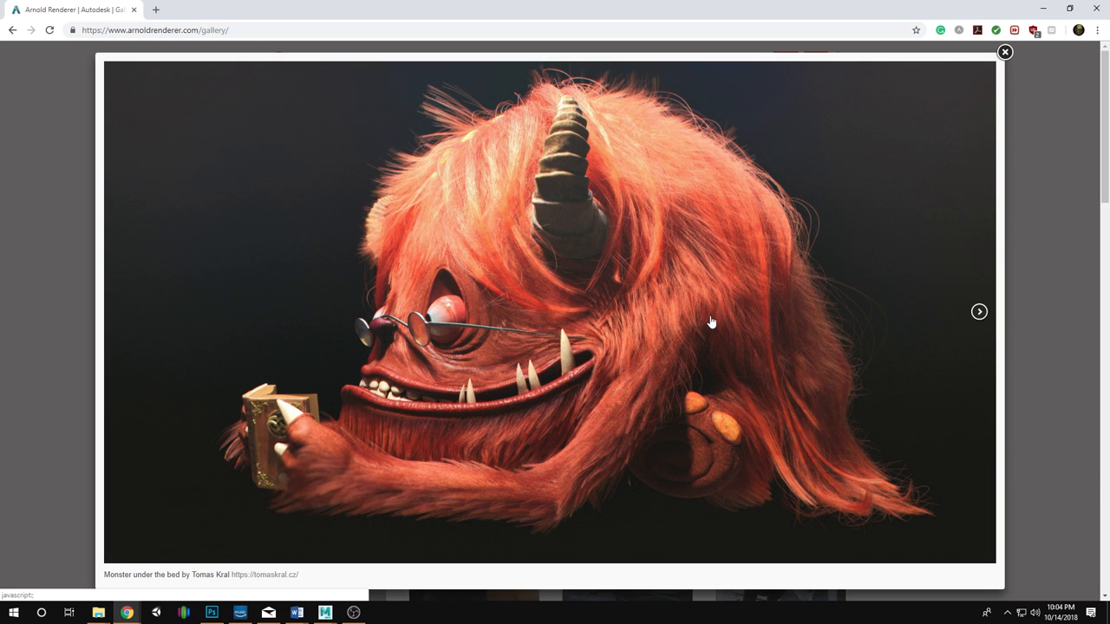
left_click(980, 314)
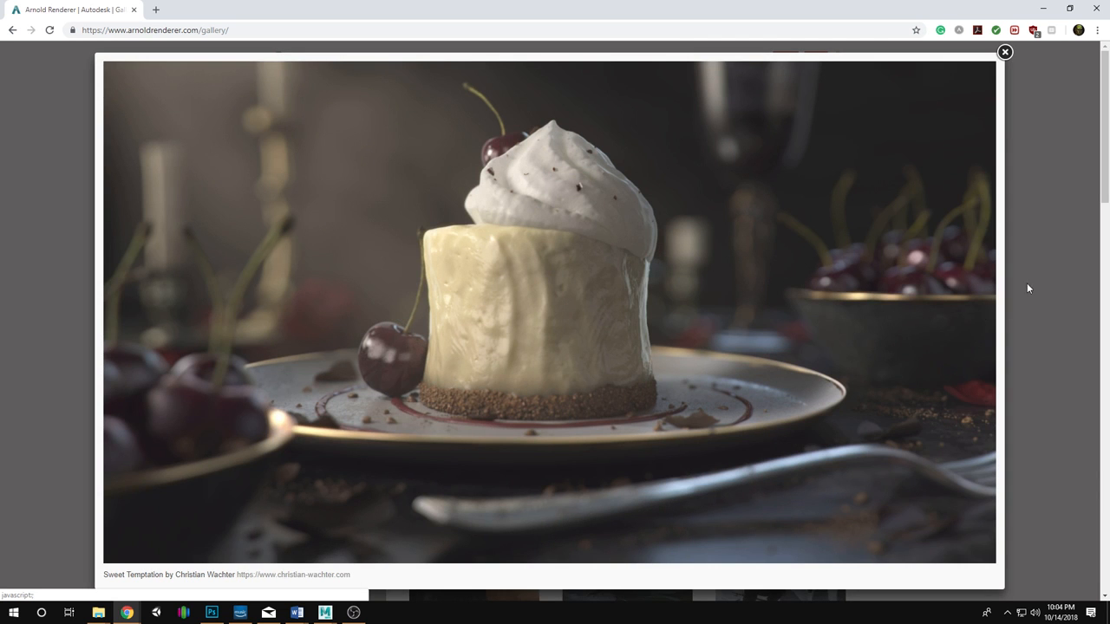
left_click(979, 314)
left_click(662, 314)
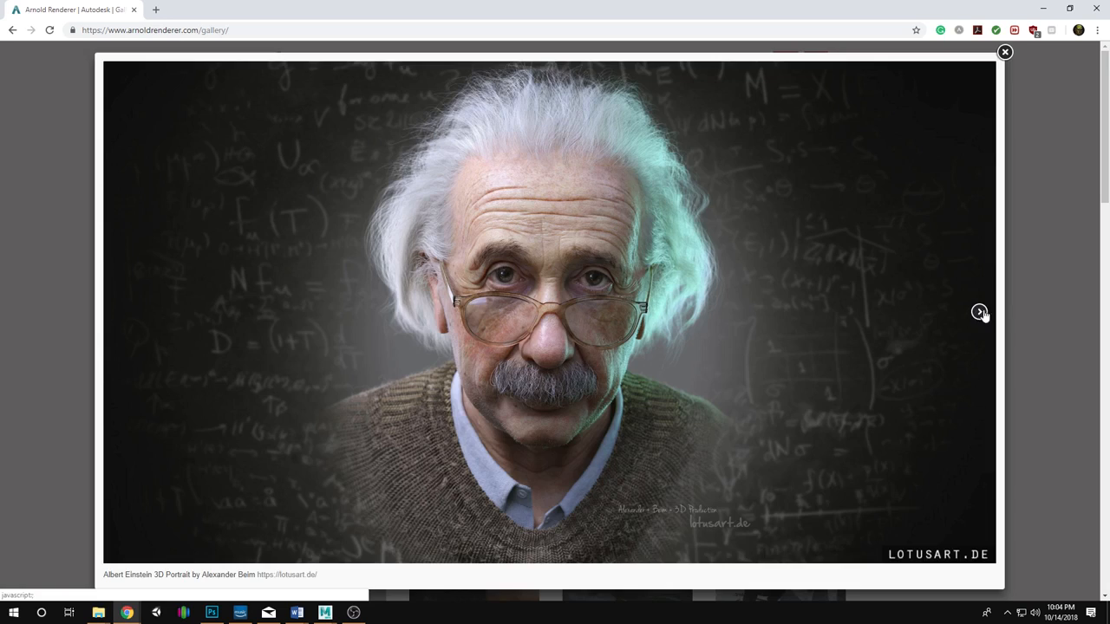
left_click(981, 313)
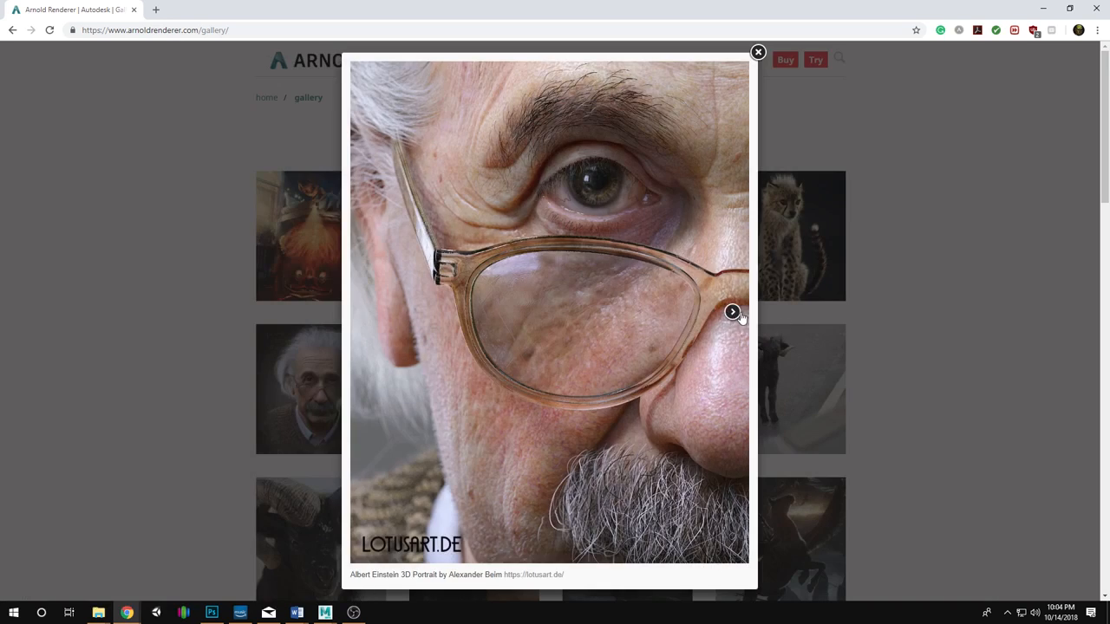
left_click(734, 314)
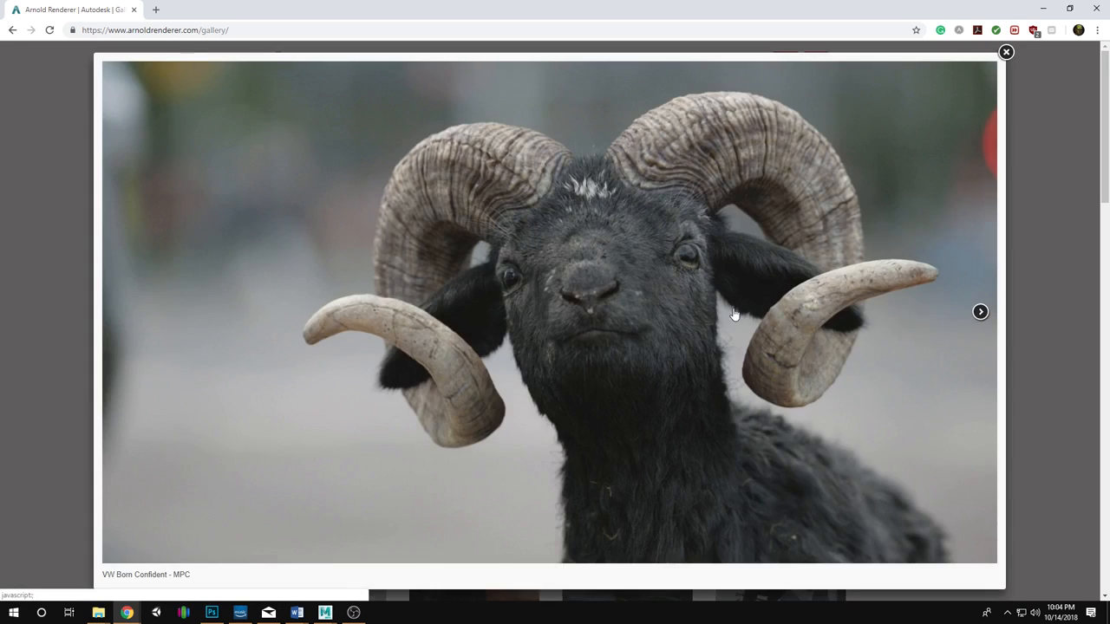
left_click(980, 311)
left_click(981, 313)
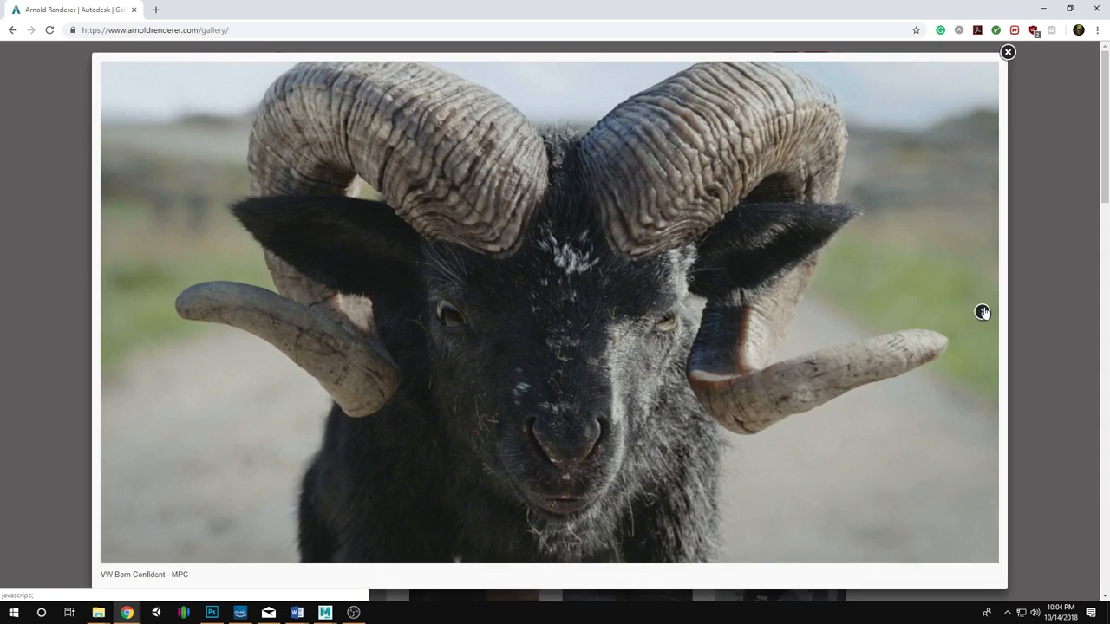
left_click(982, 313)
View the enlarged Thor: Ragnarok renders and the first Blade Runner 2049 renders, and close the image viewer.
left_click(983, 312)
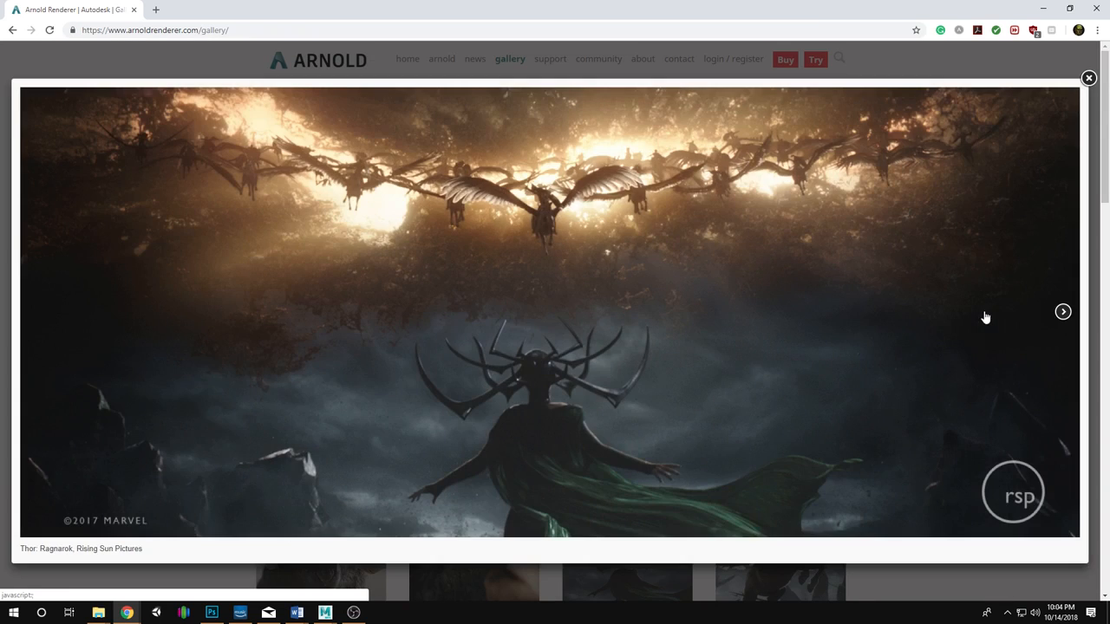
left_click(1055, 311)
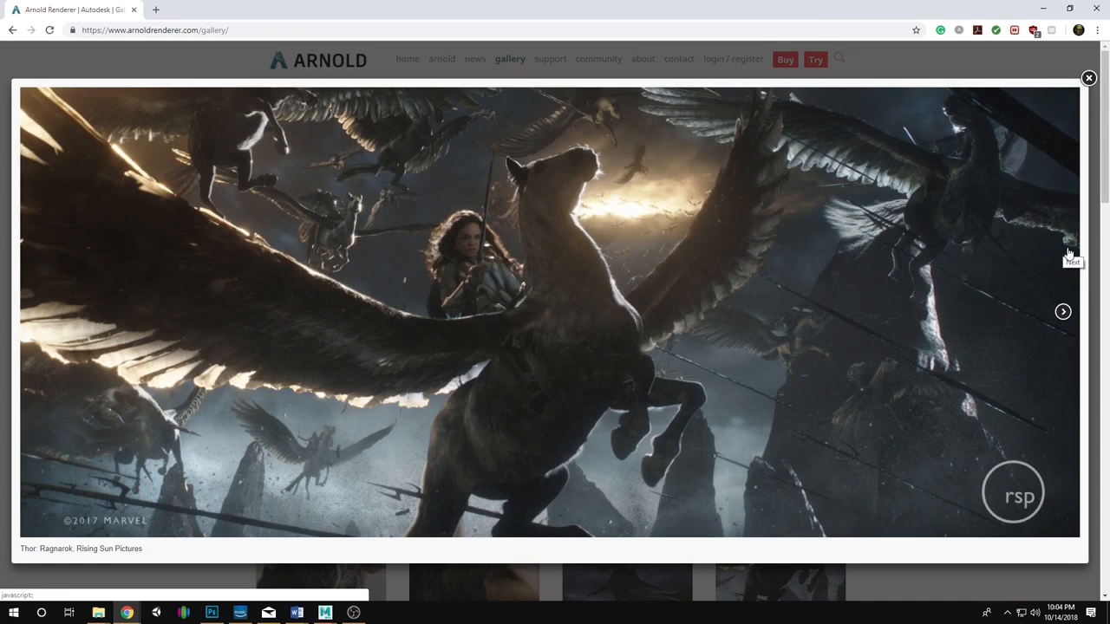
left_click(1063, 311)
left_click(1063, 312)
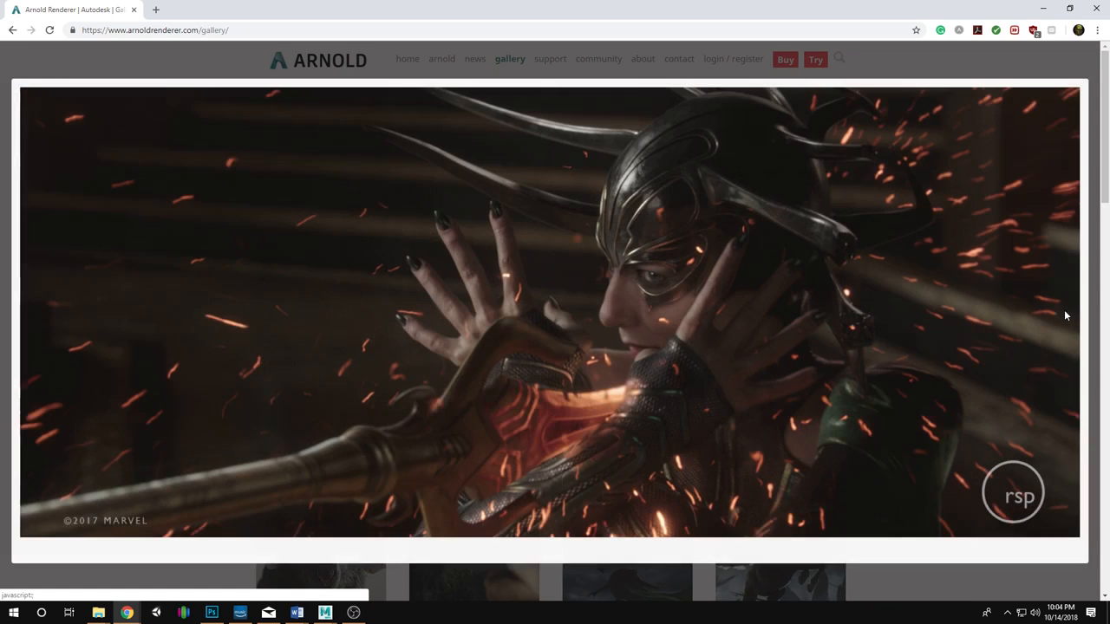
left_click(1063, 312)
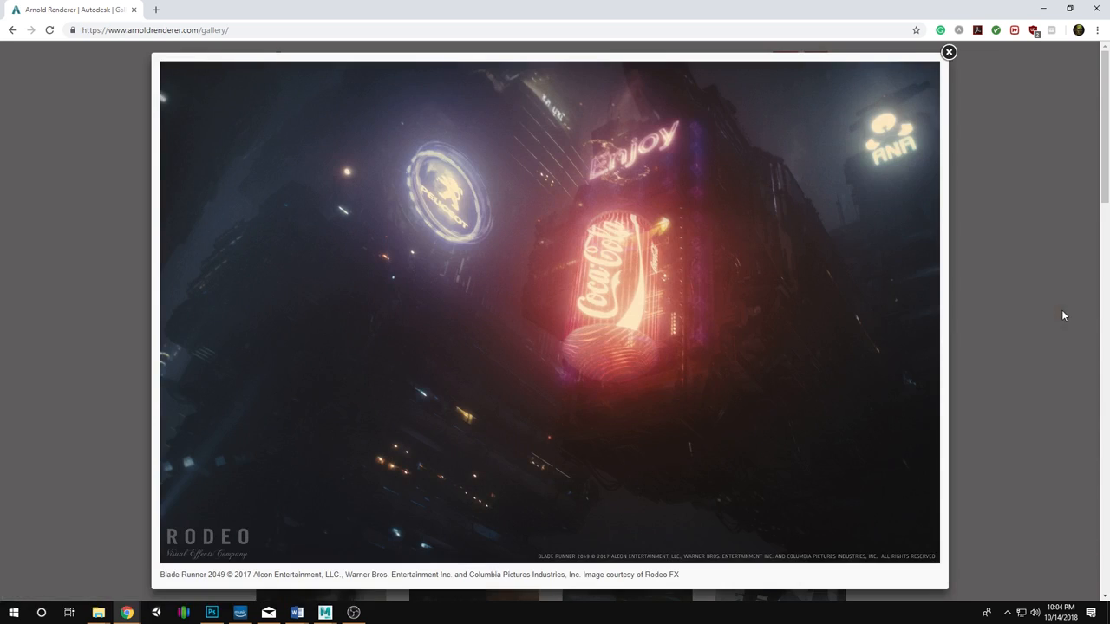
left_click(923, 312)
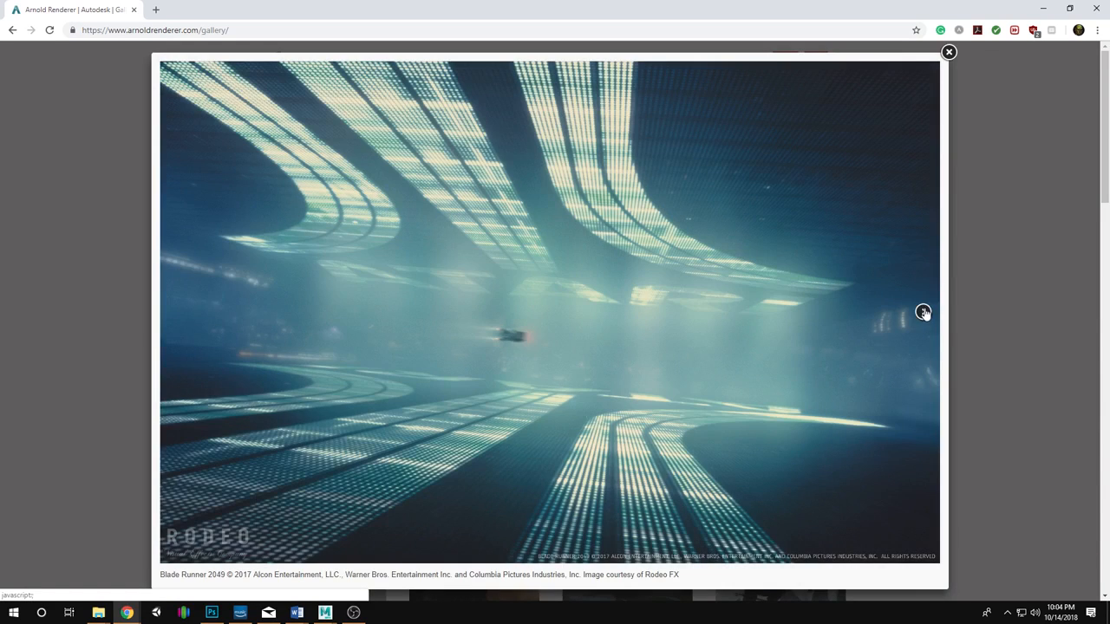
left_click(923, 312)
left_click(949, 53)
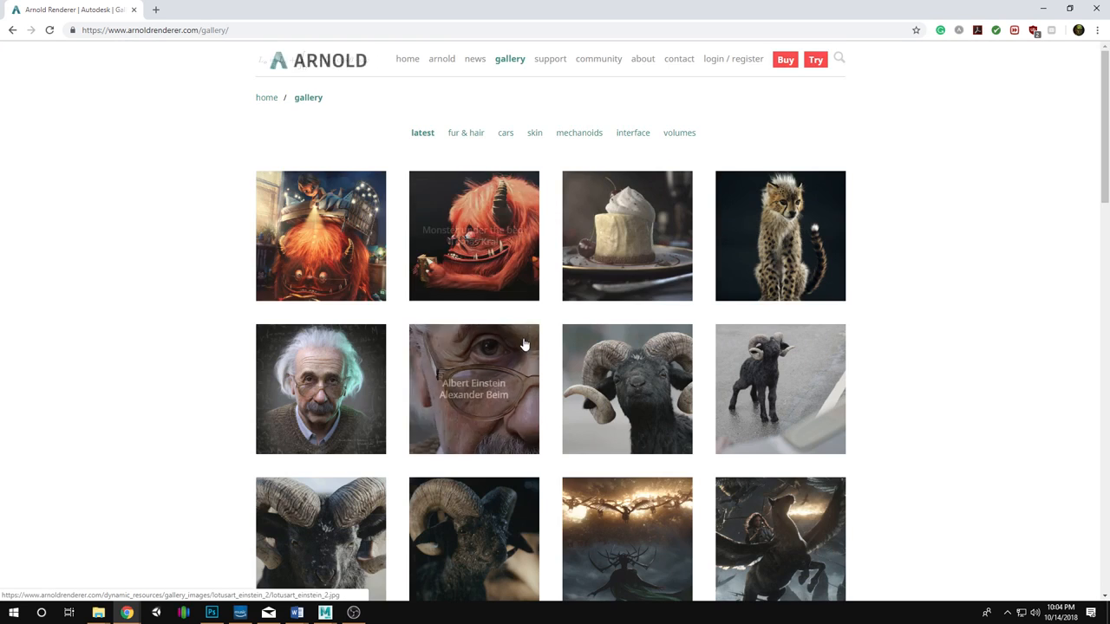
View the enlarged Blade Runner image of the man aiming a gun and the renders up to Game of Thrones 7, and close the viewer.
scroll(520, 347, "down", 3)
scroll(520, 365, "down", 3)
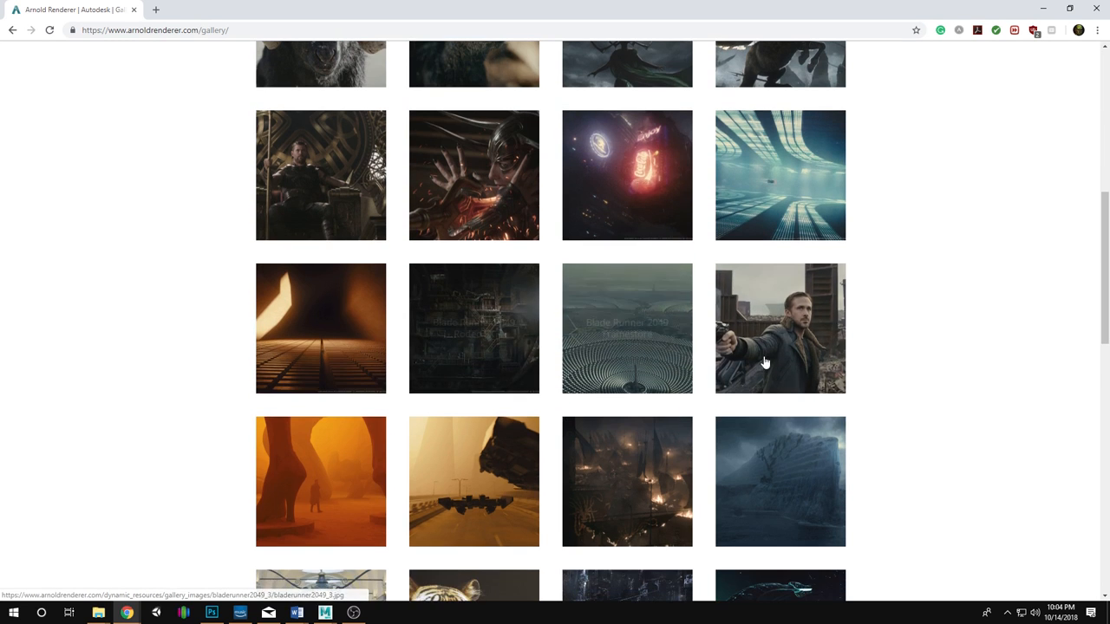
scroll(767, 360, "down", 1)
left_click(789, 246)
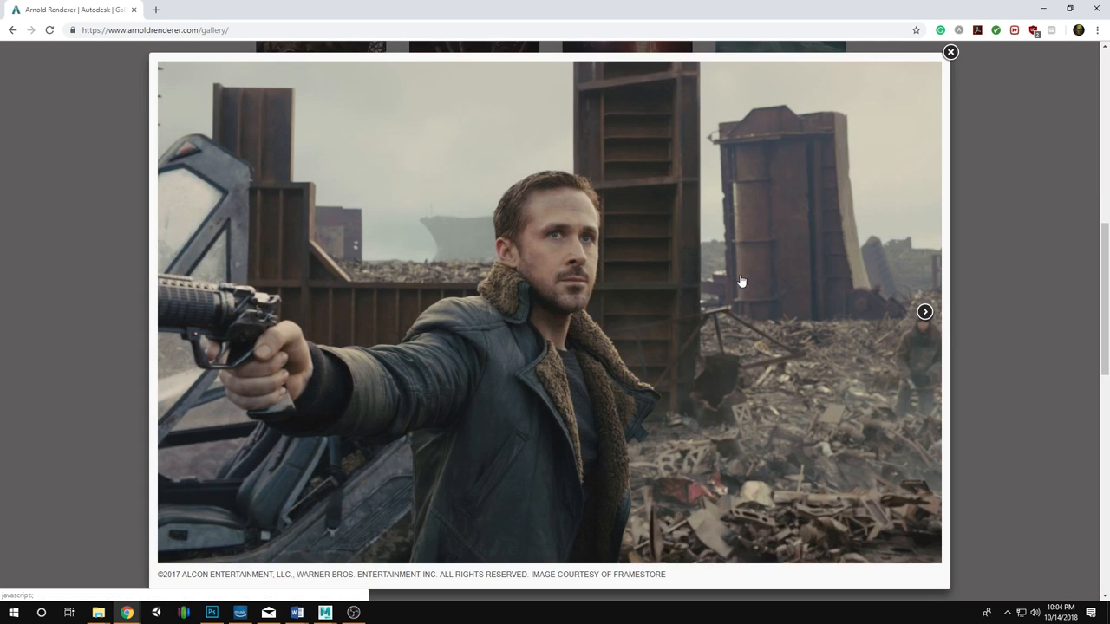
left_click(924, 314)
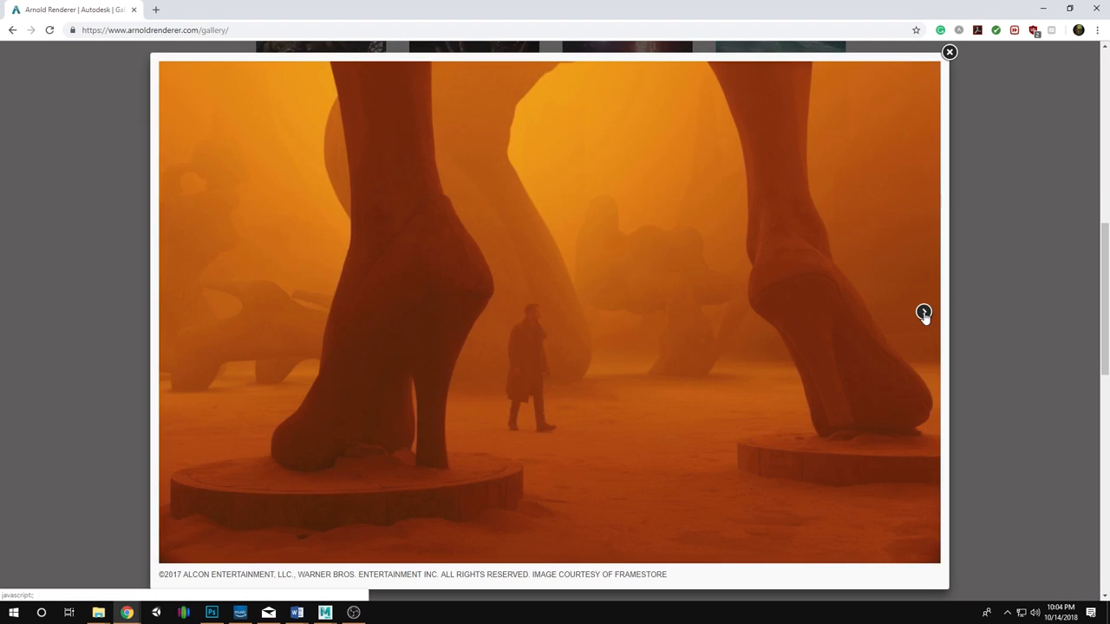
left_click(925, 313)
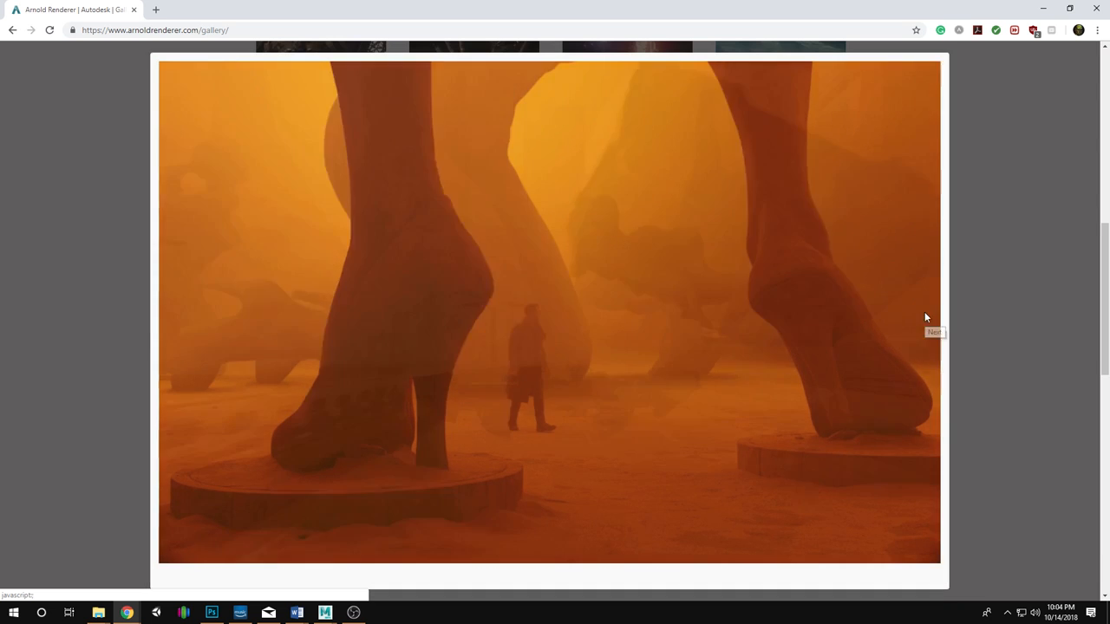
left_click(925, 314)
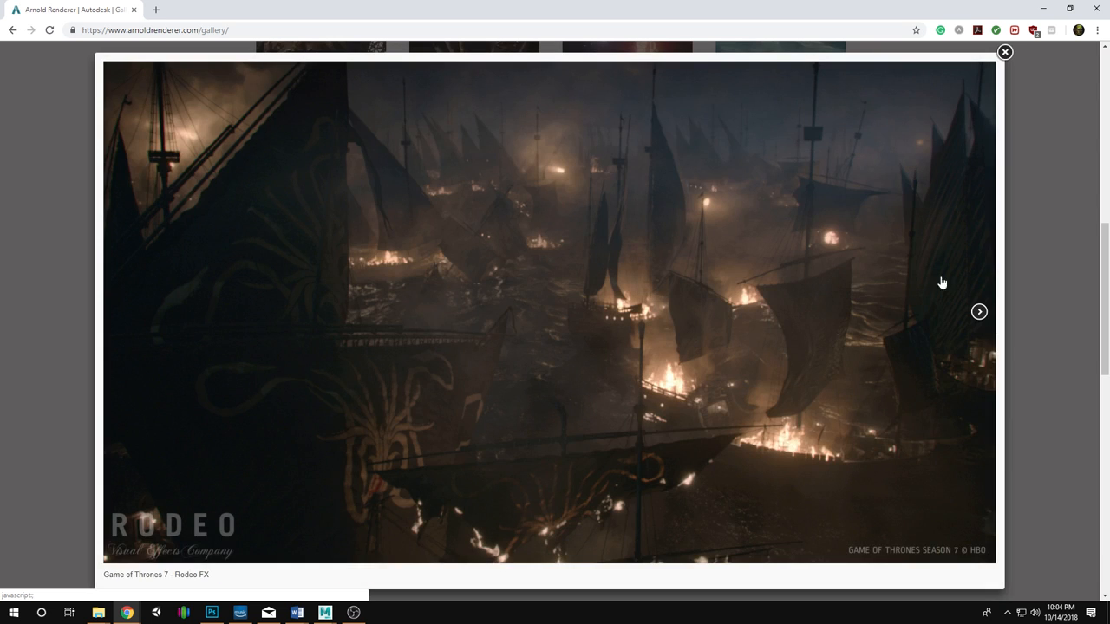
left_click(1005, 52)
View the enlarged tiger render and the following science-fiction images up to the Valerian spaceship, and close the viewer.
scroll(844, 292, "down", 3)
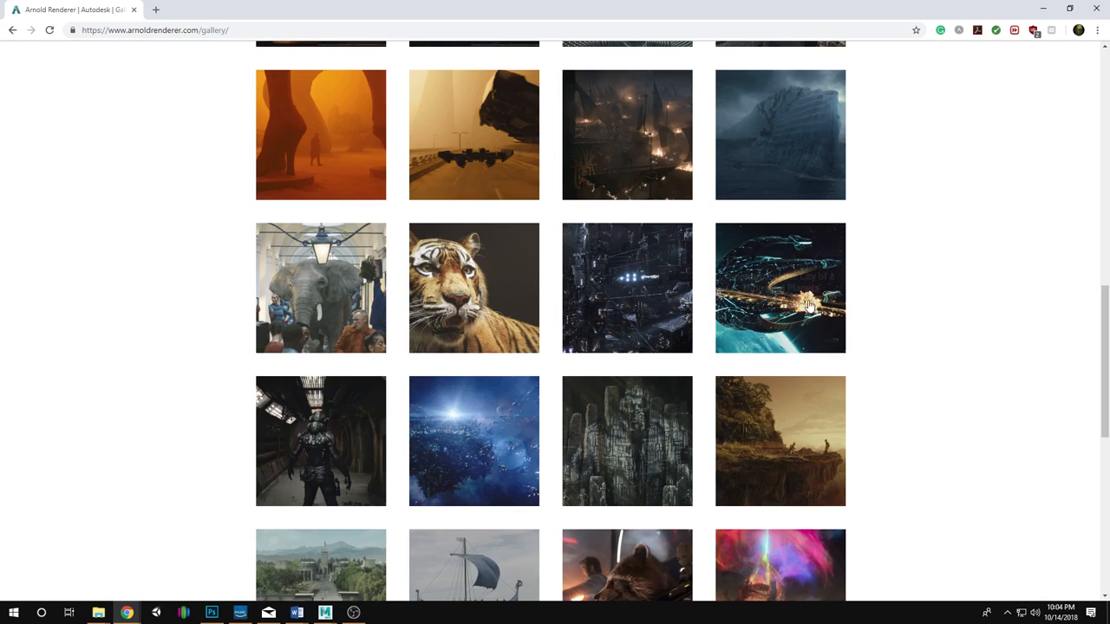
left_click(483, 317)
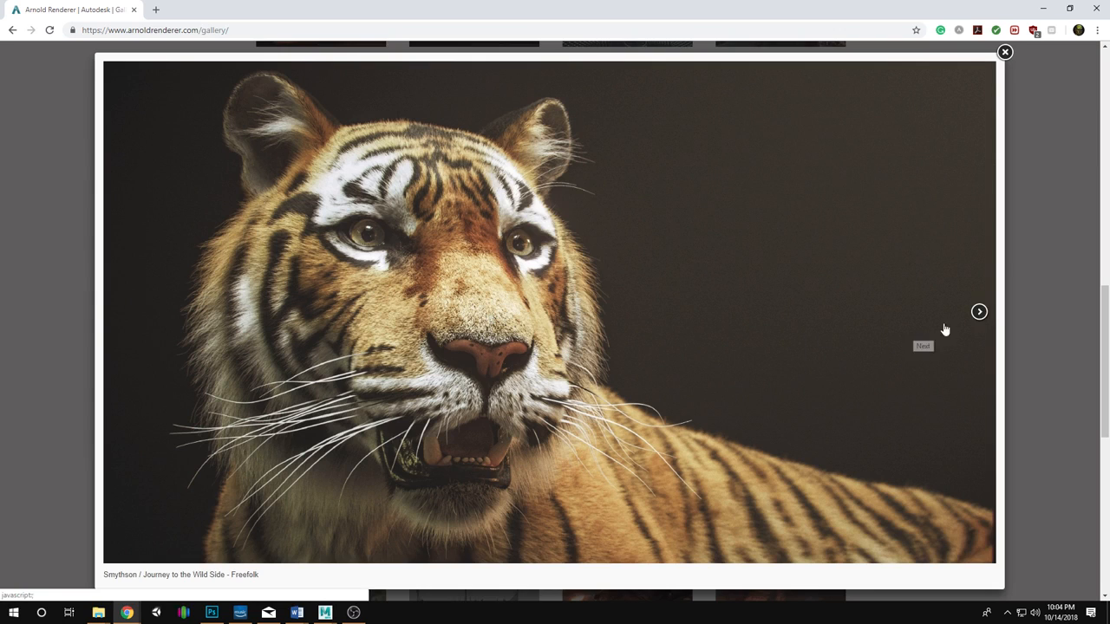
left_click(979, 311)
left_click(1063, 310)
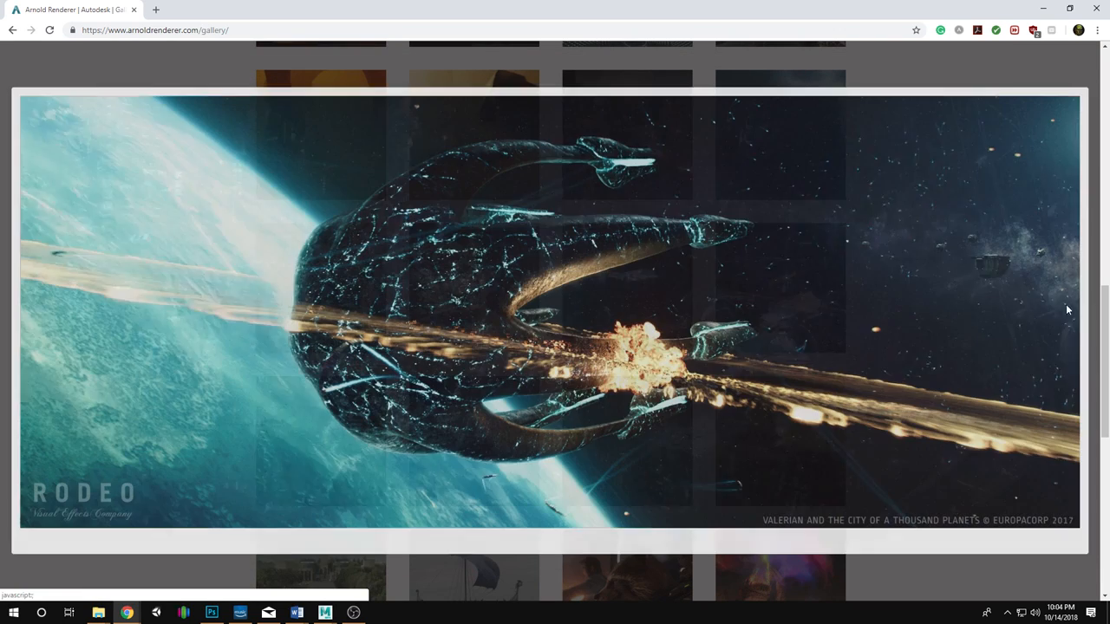
left_click(1091, 88)
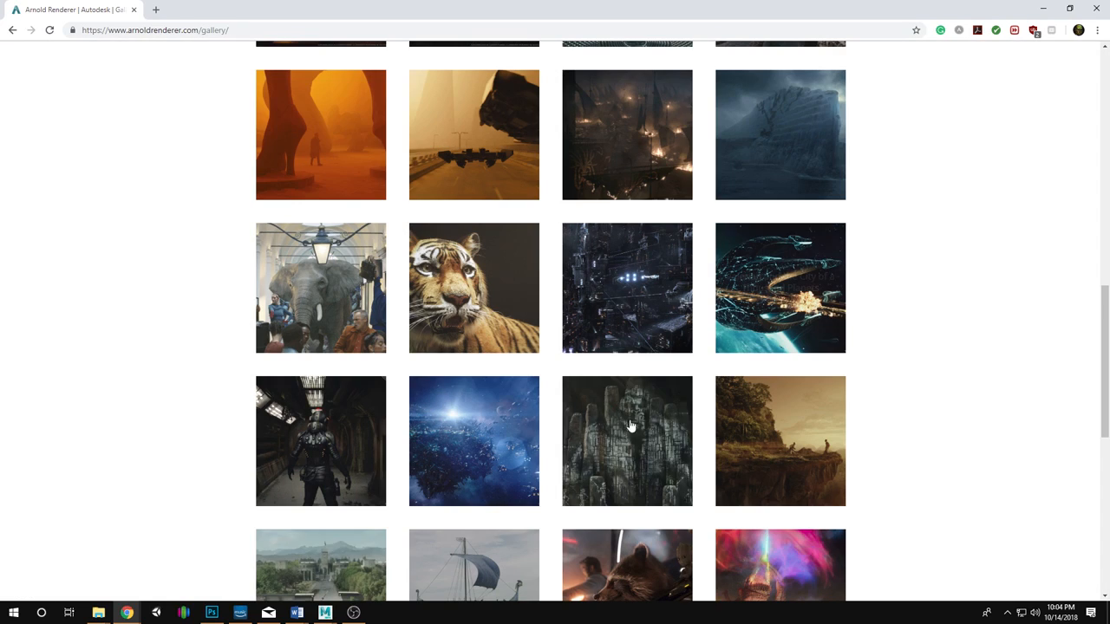
Switch to Autodesk Maya 2018 and continue past the Student Version File notice.
mouse_move(328, 614)
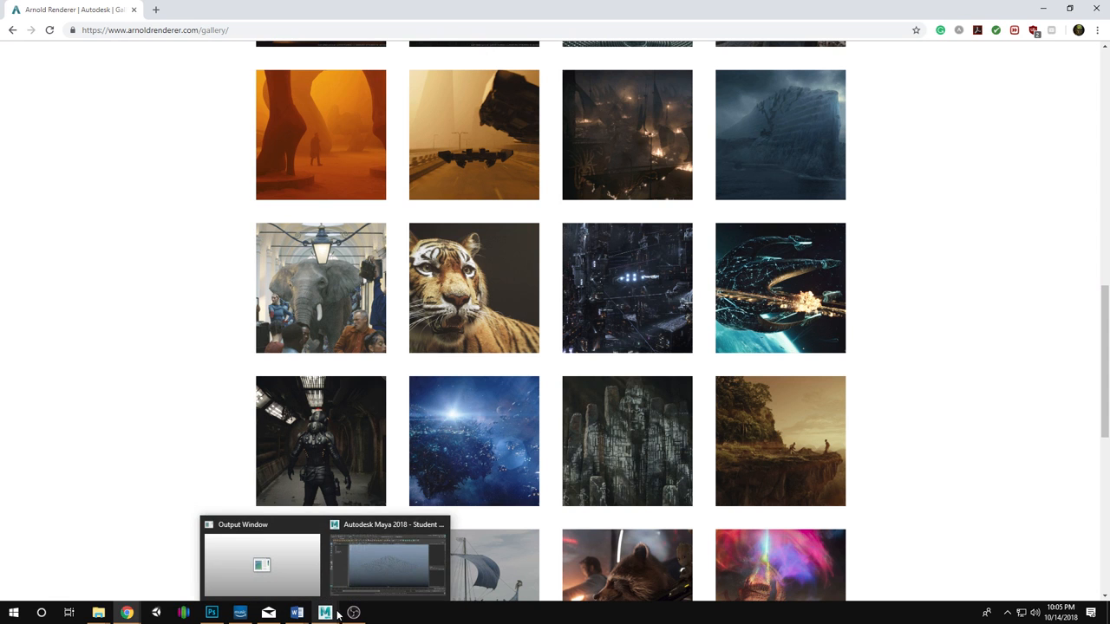
mouse_move(371, 585)
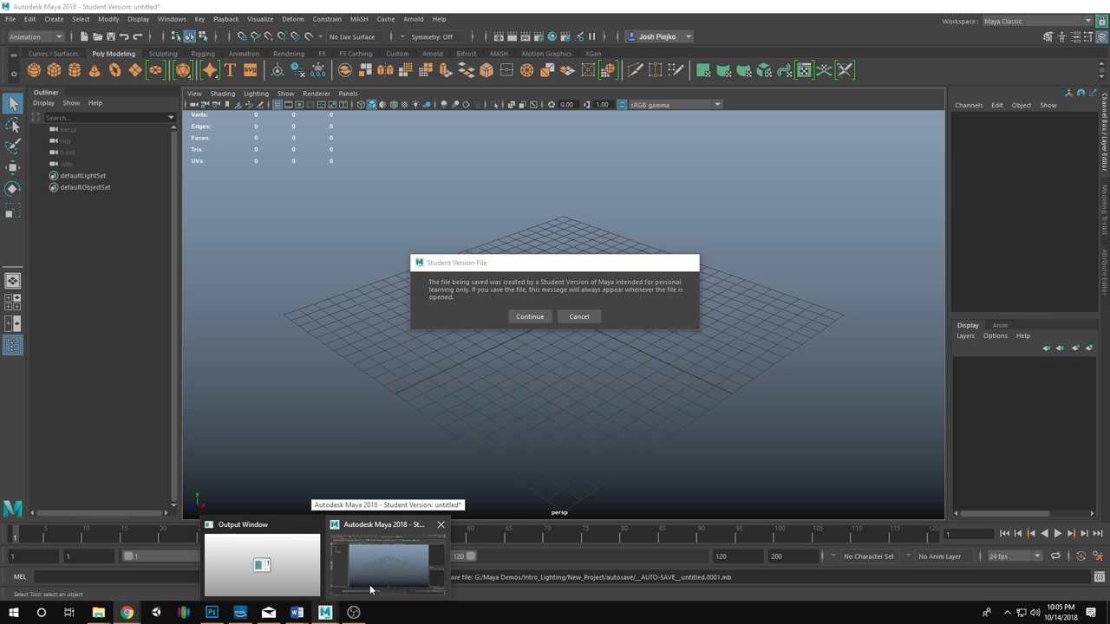
left_click(373, 589)
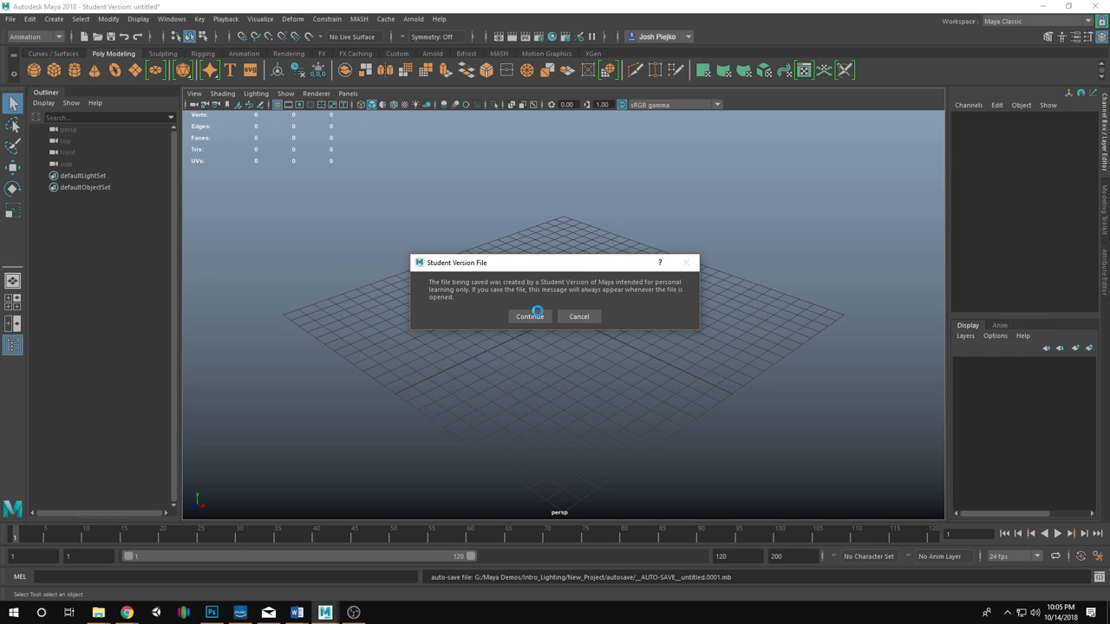
left_click(530, 316)
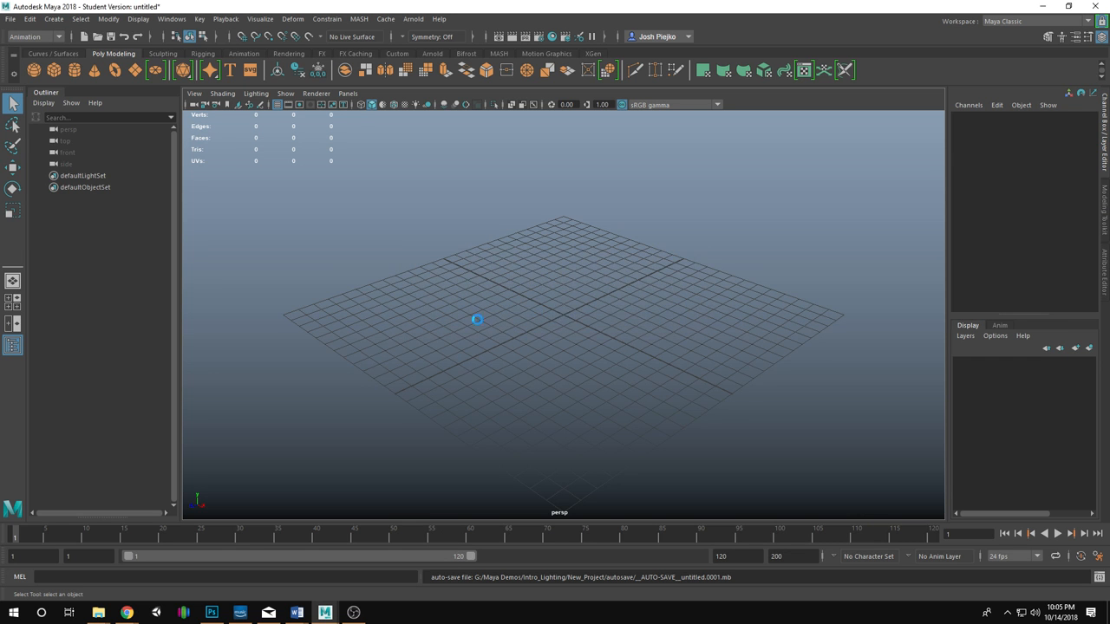
Open the Project Window and start a new project.
left_click(10, 18)
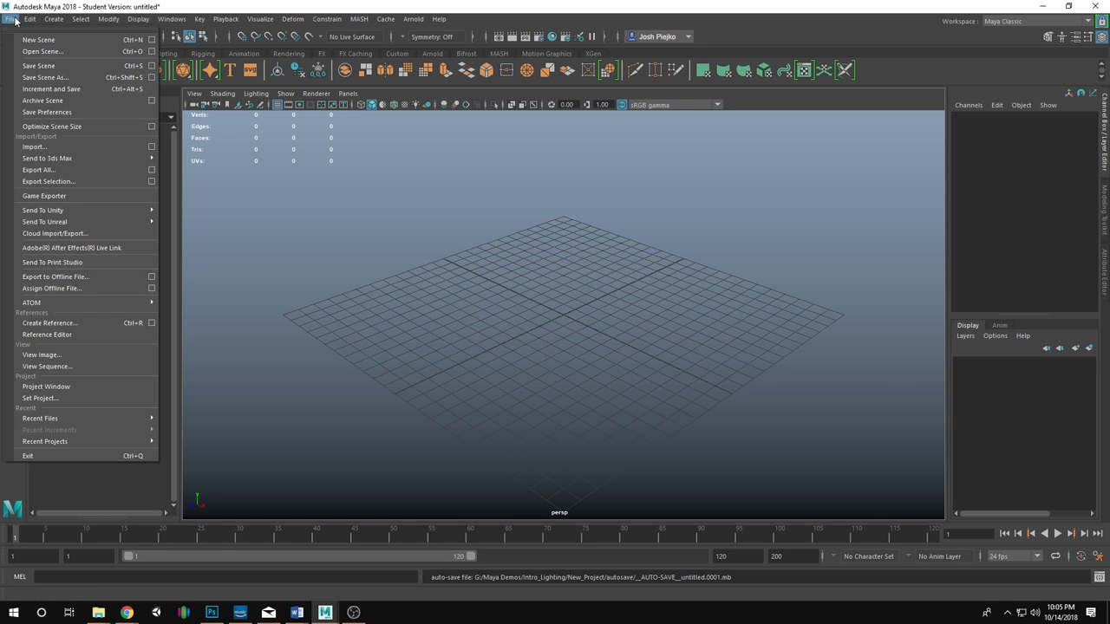
left_click(118, 387)
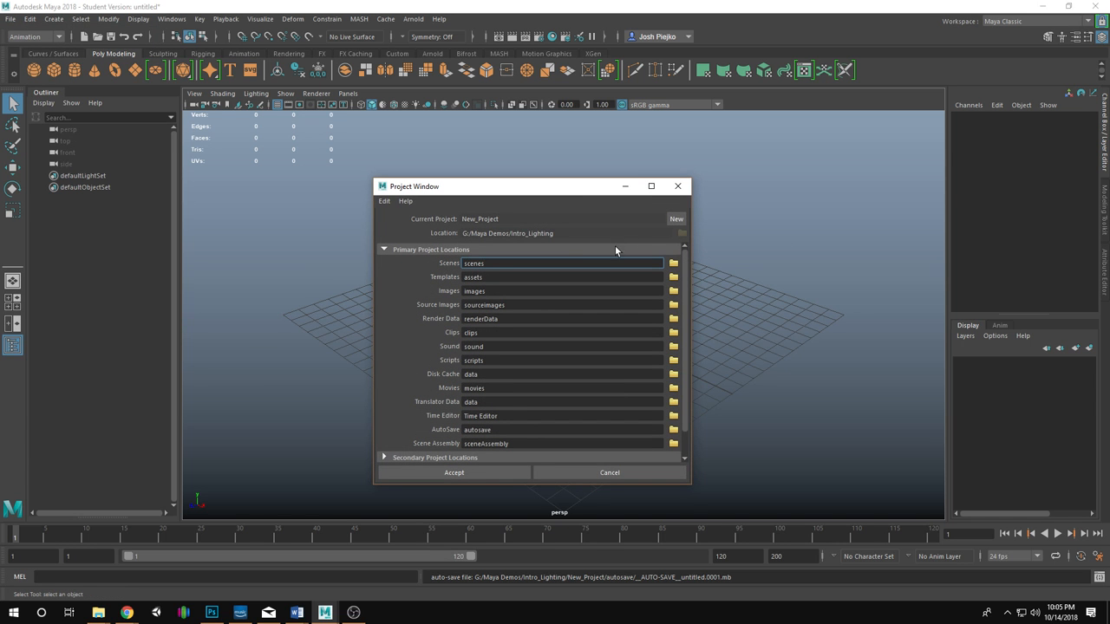
left_click(670, 221)
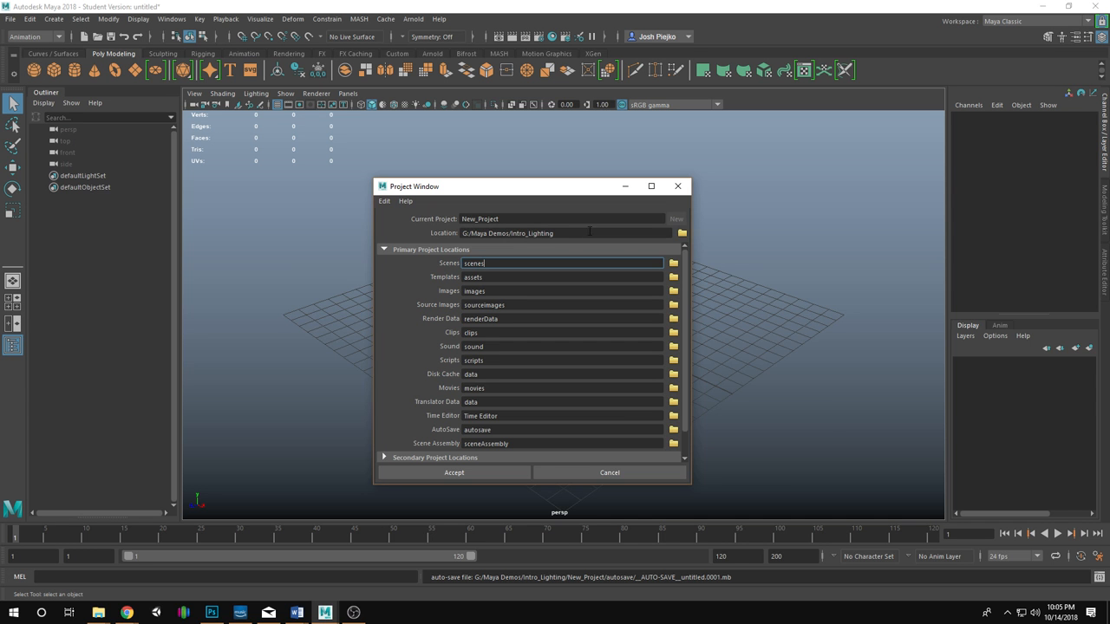
Create a folder named ArnoldRender in G:\Maya Demos and set it as the new project's location.
left_click(682, 235)
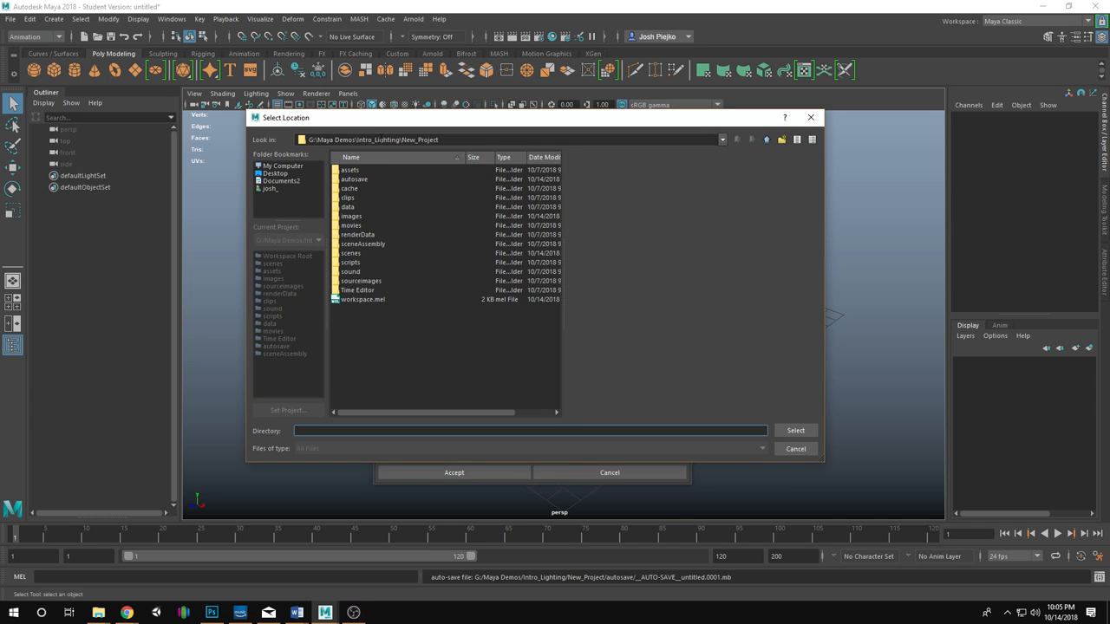
left_click(767, 142)
left_click(768, 142)
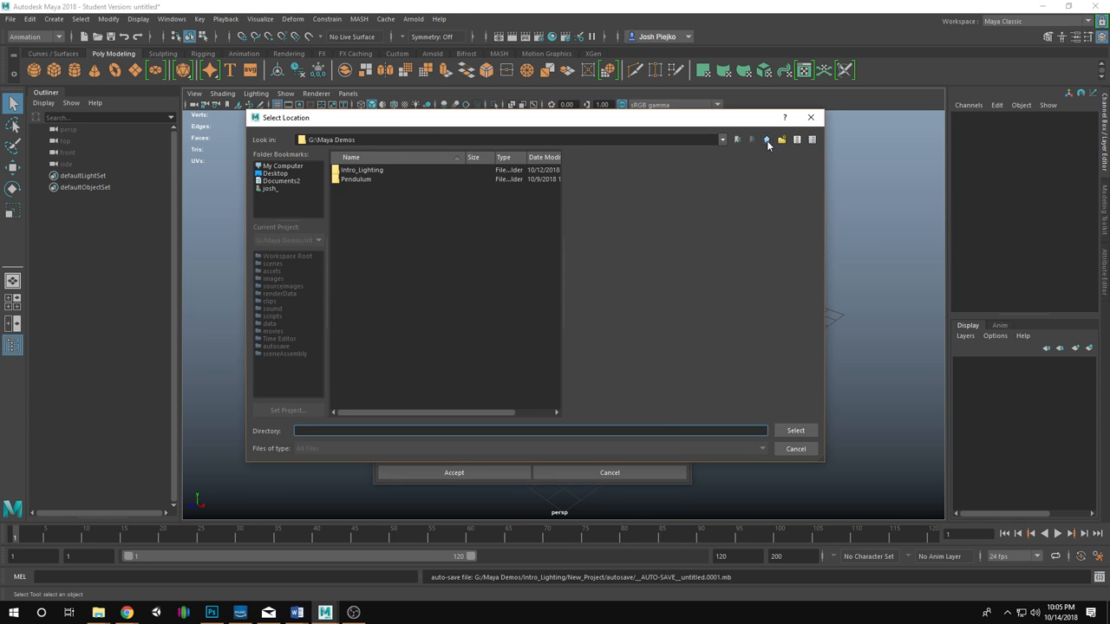
left_click(780, 141)
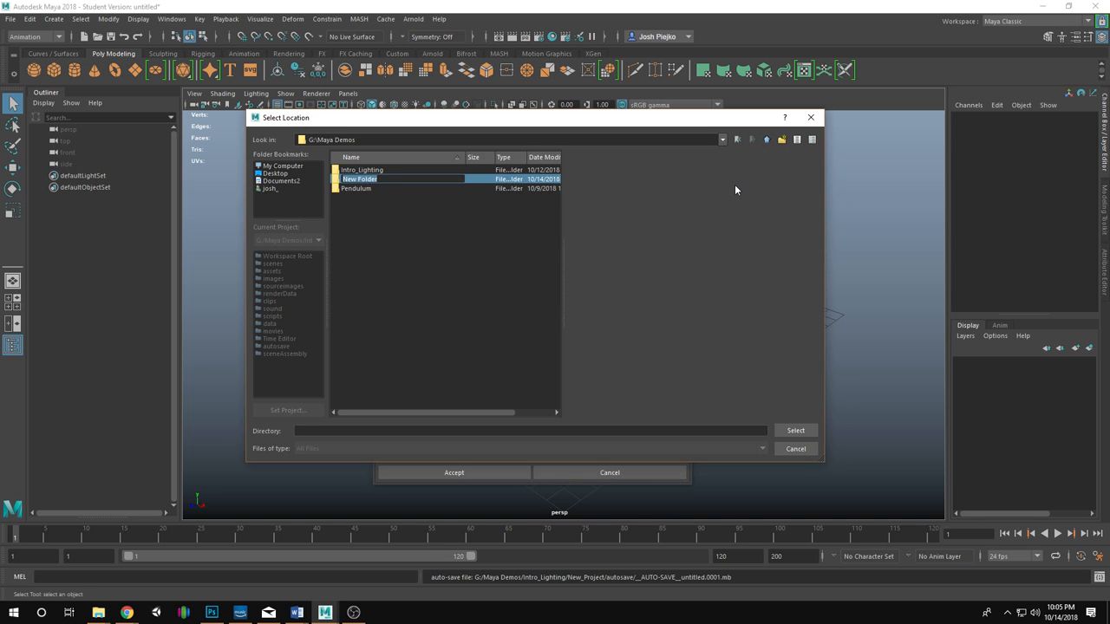
type("ArnoldRender")
key("Return")
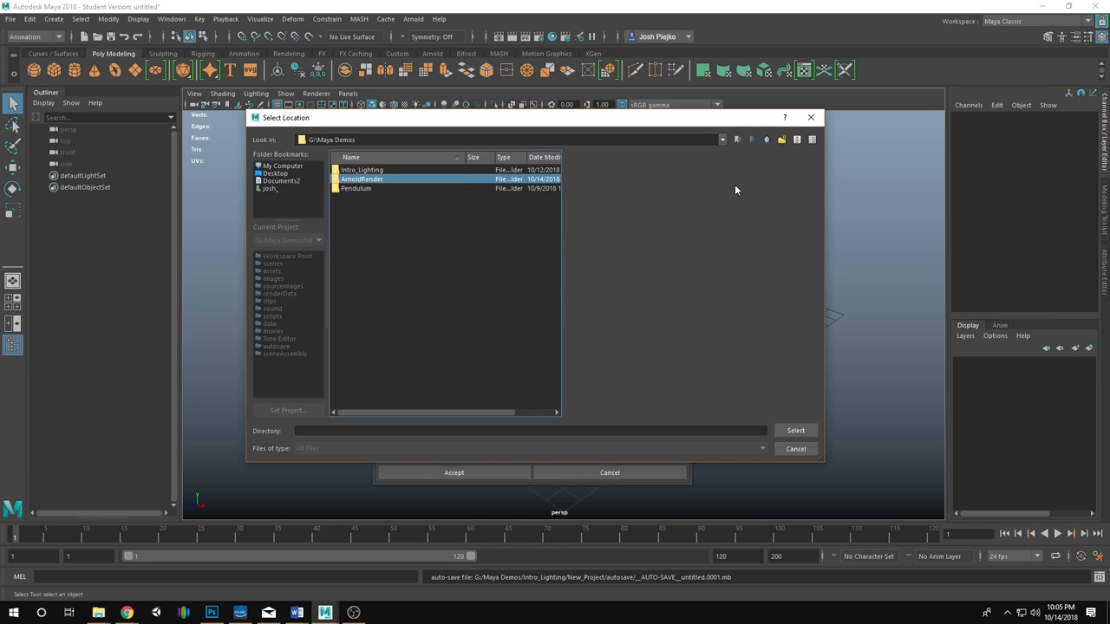
left_click(796, 430)
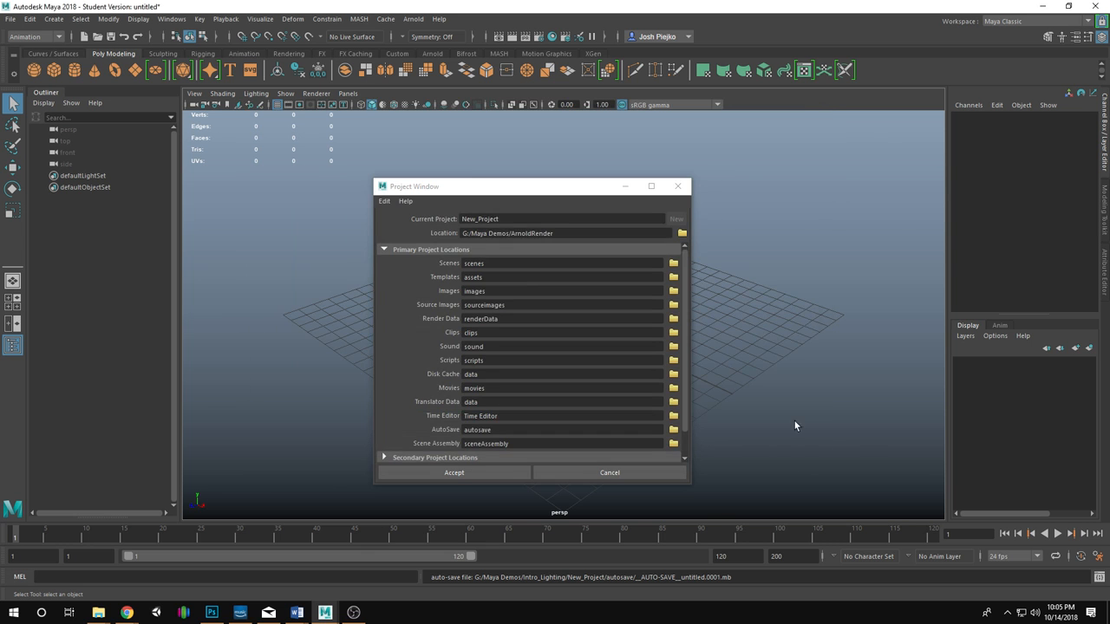
Accept the New_Project settings with the ArnoldRender location.
left_click(487, 471)
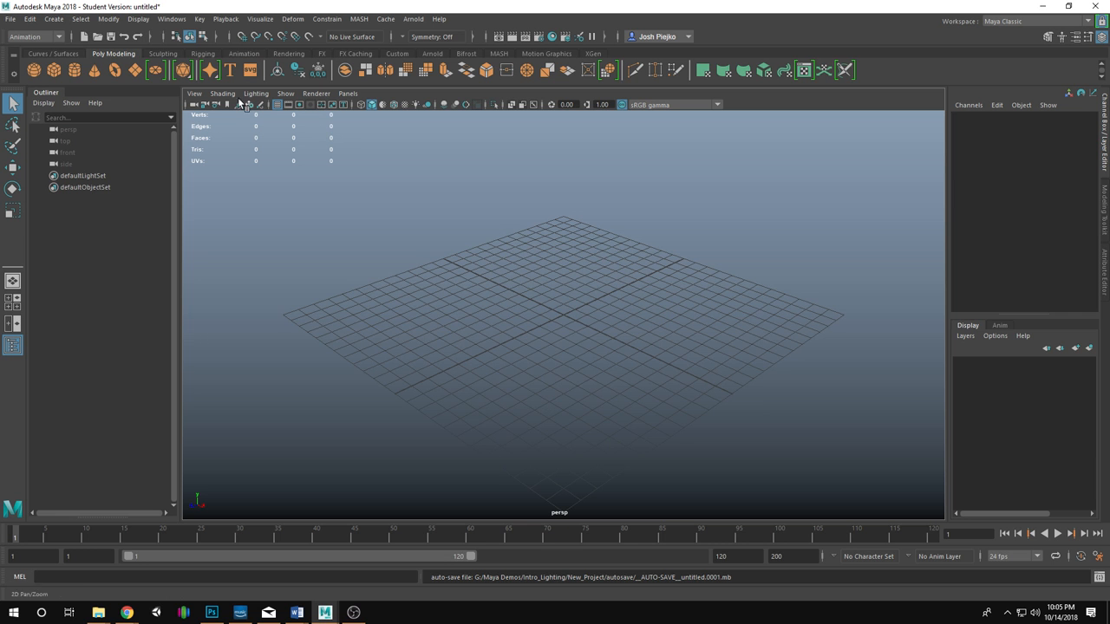
Create a polygon cone at the origin and raise it to about Translate Y 1.06 so it stands on the grid.
left_click(96, 72)
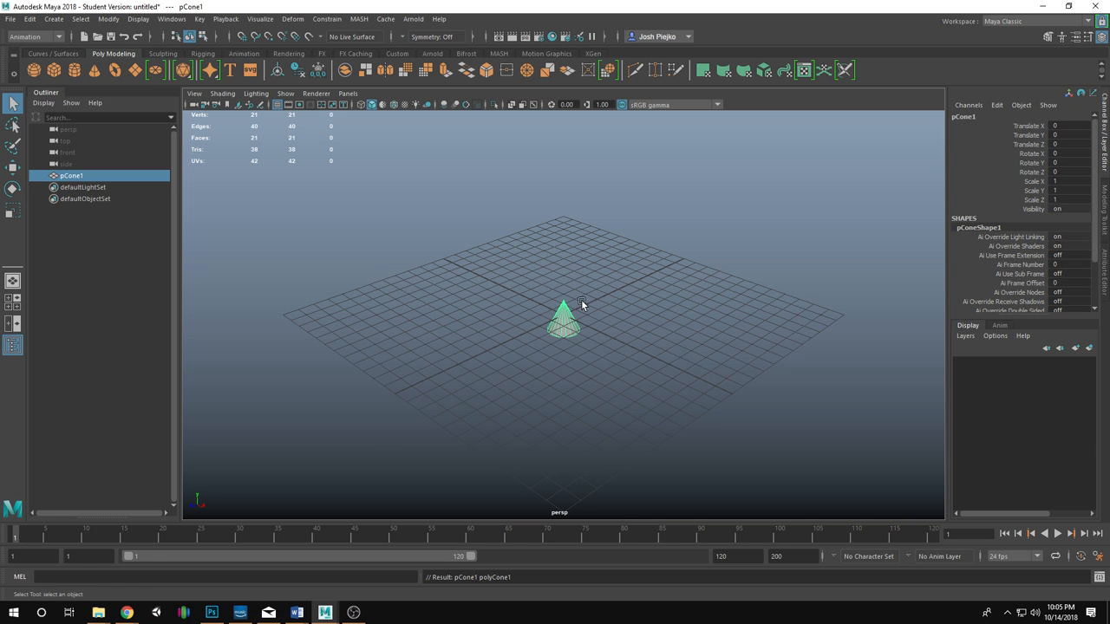
key("w")
left_click_drag(581, 304, 711, 347, "alt")
left_click_drag(560, 263, 532, 285)
right_click_drag(533, 285, 640, 294, "alt")
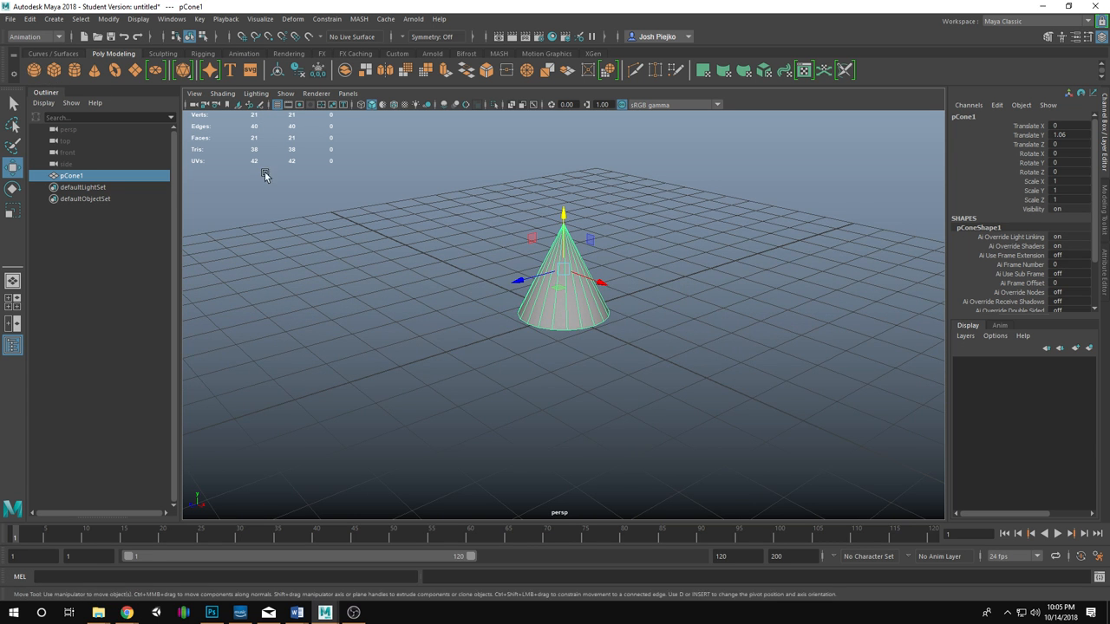
Create a polygon sphere and set both its axis and height subdivisions to 32.
left_click(34, 70)
left_click_drag(1093, 221, 1097, 294)
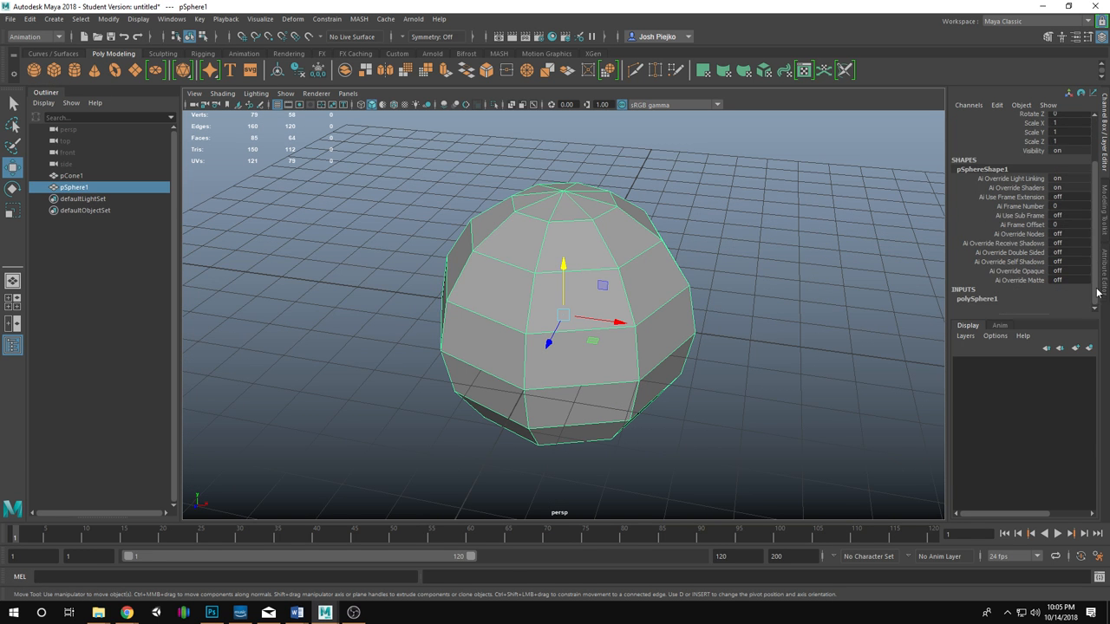
left_click(977, 300)
scroll(1047, 301, "down", 2)
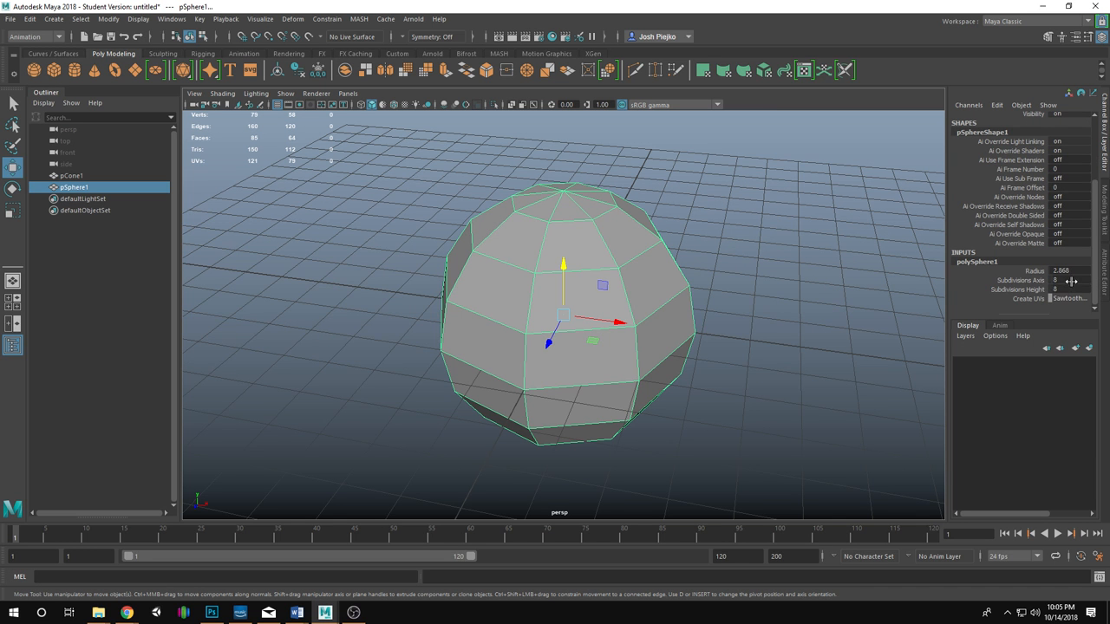
left_click_drag(1072, 281, 1072, 287)
type("16")
key("Return")
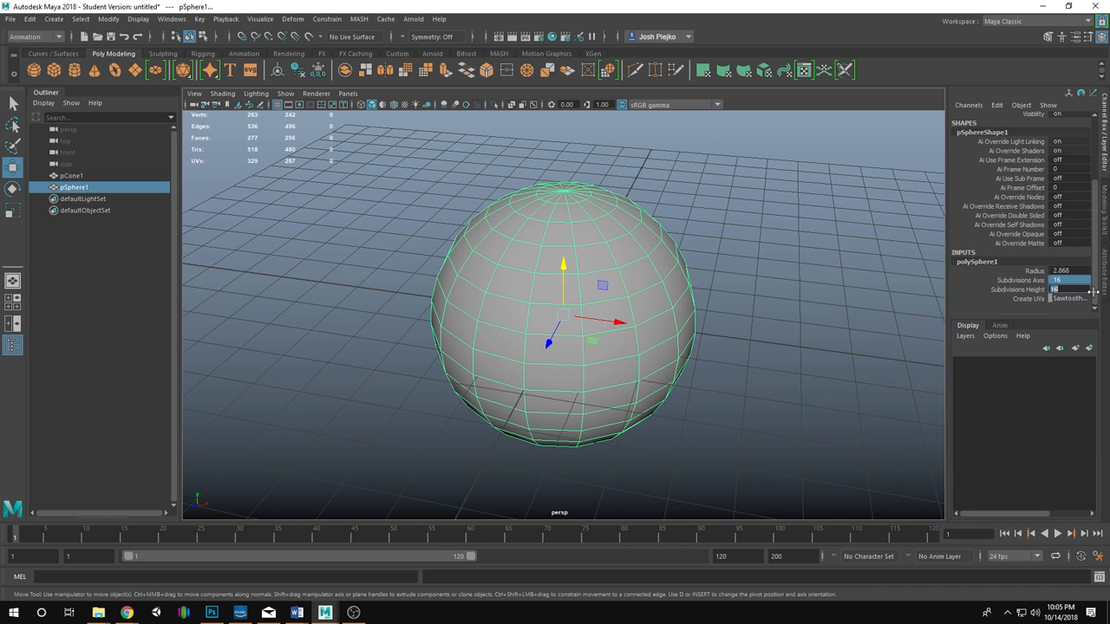
type("32")
key("Return")
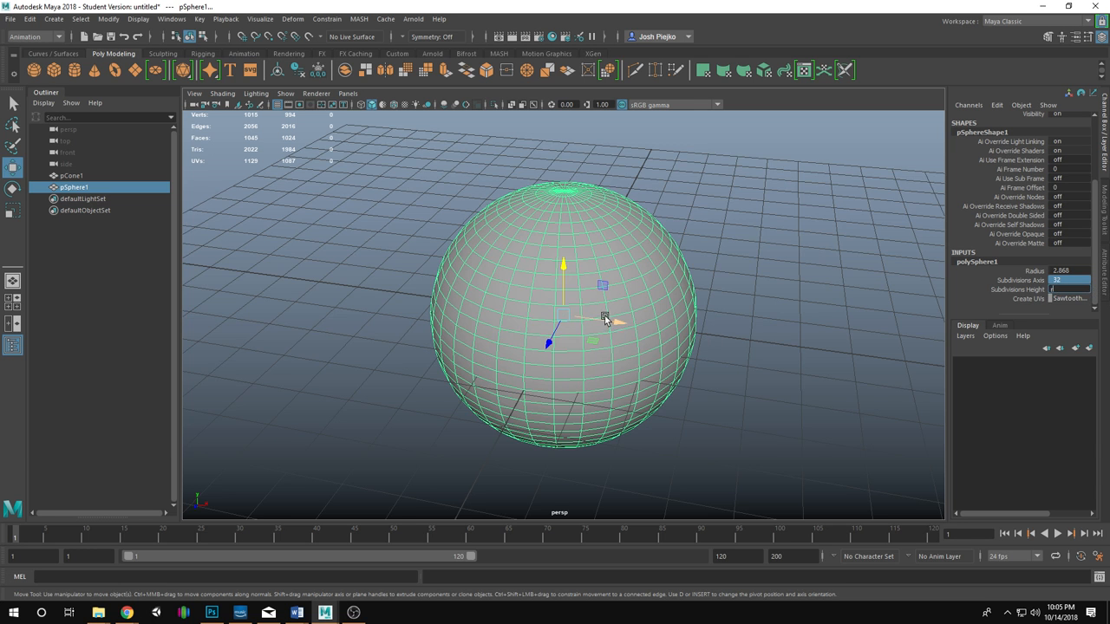
Scale the sphere uniformly to about 0.437 and move it beside the cone to about X -2.155, Y 1.262.
key("r")
left_click_drag(560, 323, 449, 320)
key("w")
left_click(610, 324)
left_click_drag(610, 325, 526, 257)
left_click(674, 300)
left_click(526, 257)
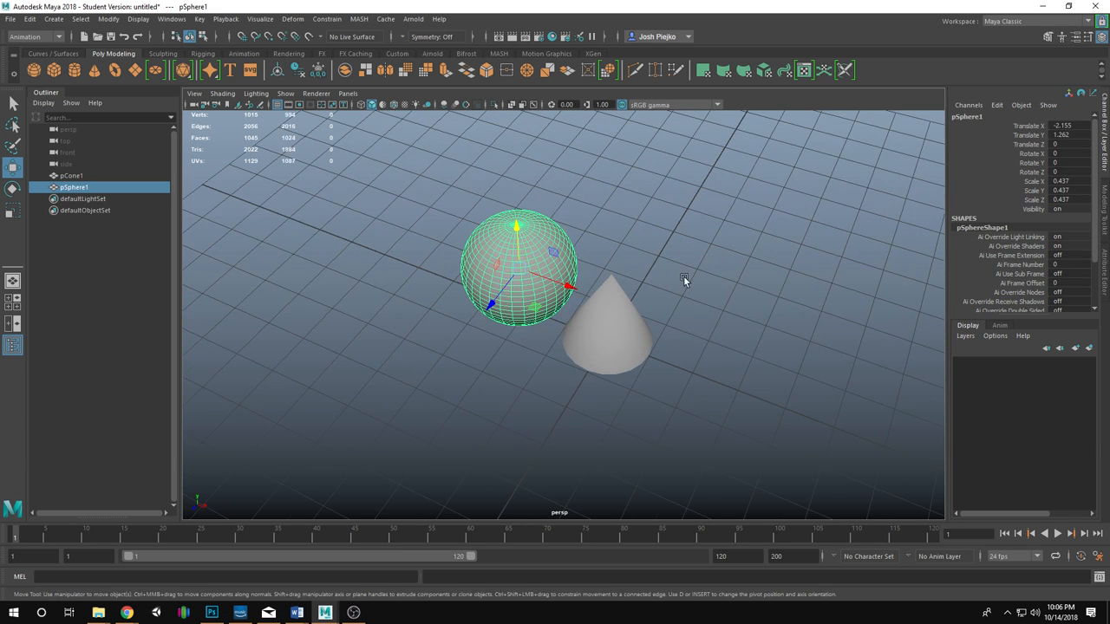
Create a polygon cube and place it on the cone's other side at about X 2.262, Y 0.613.
left_click_drag(684, 275, 621, 306, "alt")
left_click(621, 305)
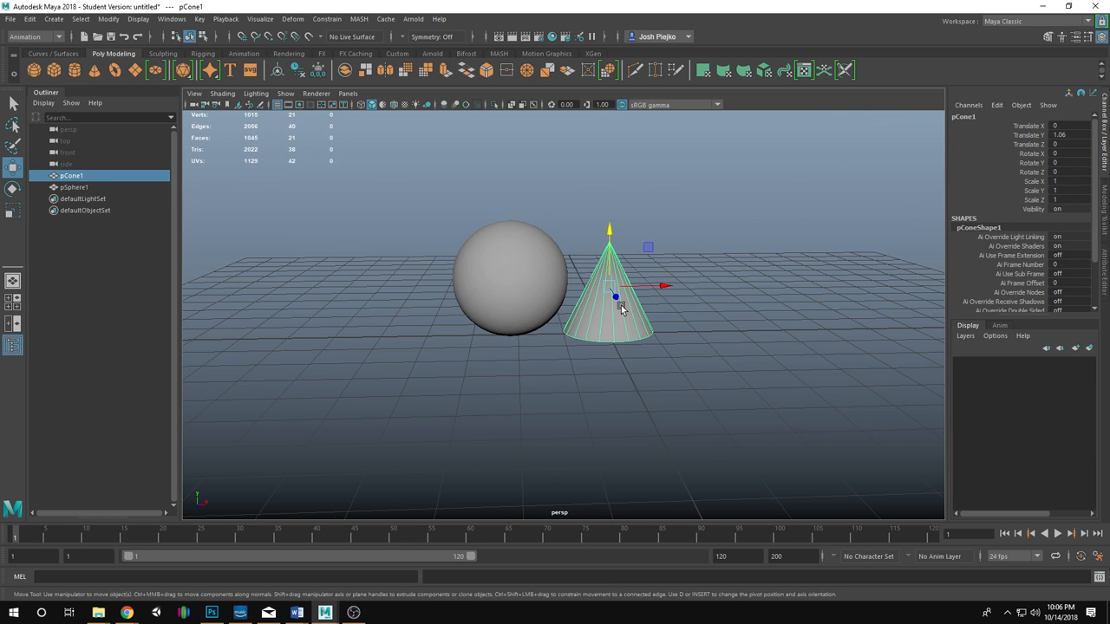
left_click(54, 69)
left_click_drag(624, 373, 768, 347, "alt")
left_click_drag(707, 304, 705, 273)
In the front view, scale the cube uniformly to about 2.223 and raise it onto the grid at about Translate Y 1.122.
left_click_drag(705, 291, 694, 324, "alt")
right_click_drag(693, 325, 775, 336, "alt")
middle_click_drag(775, 335, 739, 327, "alt")
mouse_move(739, 328)
left_mouse_down("alt")
mouse_move(768, 322)
mouse_move(761, 345)
mouse_move(726, 332)
mouse_move(755, 354)
mouse_move(734, 339)
mouse_move(751, 341)
left_mouse_up("alt")
key("space")
key("space")
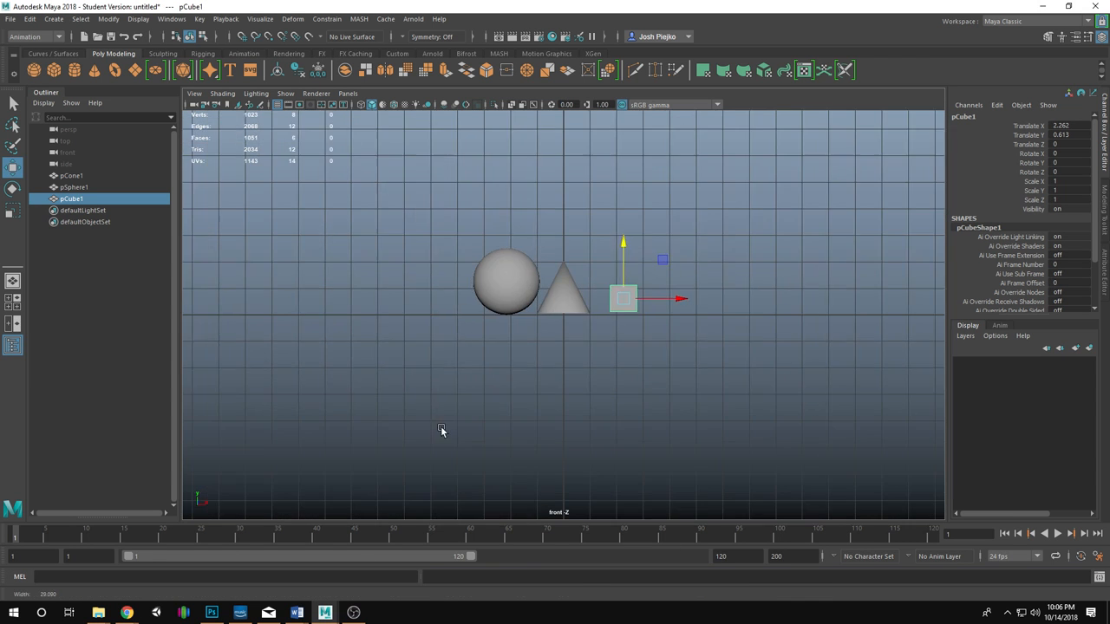
right_click_drag(441, 426, 698, 249, "alt")
middle_click_drag(698, 249, 758, 269, "alt")
left_click_drag(747, 270, 754, 285)
key("r")
left_click_drag(748, 341, 846, 326)
key("w")
left_click_drag(743, 272, 744, 220)
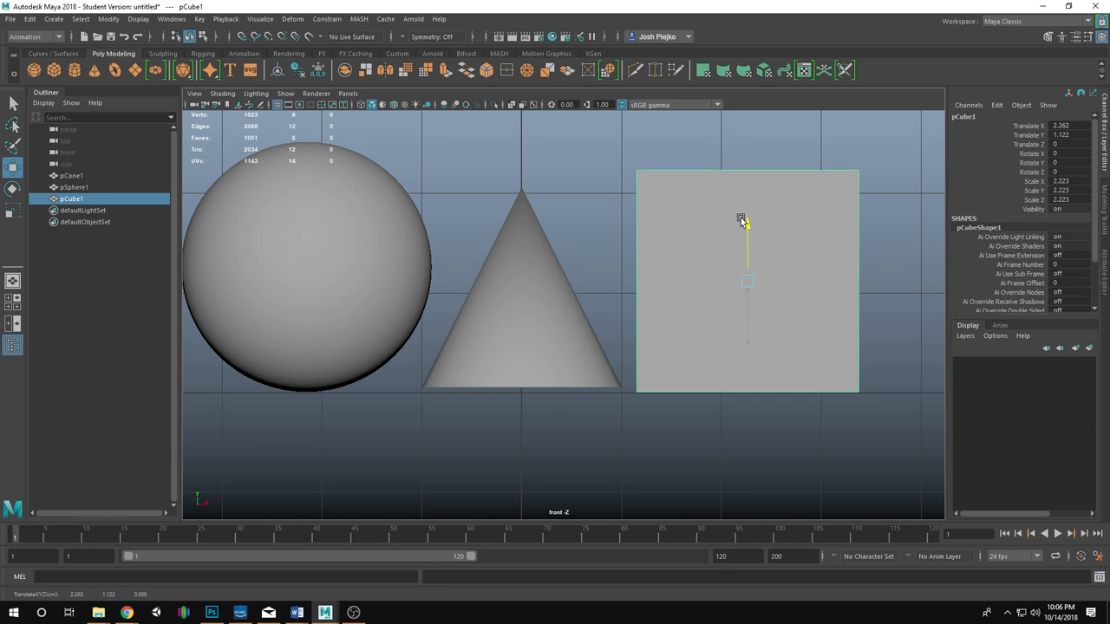
Space the cube and sphere farther from the cone along X, moving the sphere to about X -2.833, and clear the selection.
left_click_drag(805, 281, 827, 280)
left_click(543, 337)
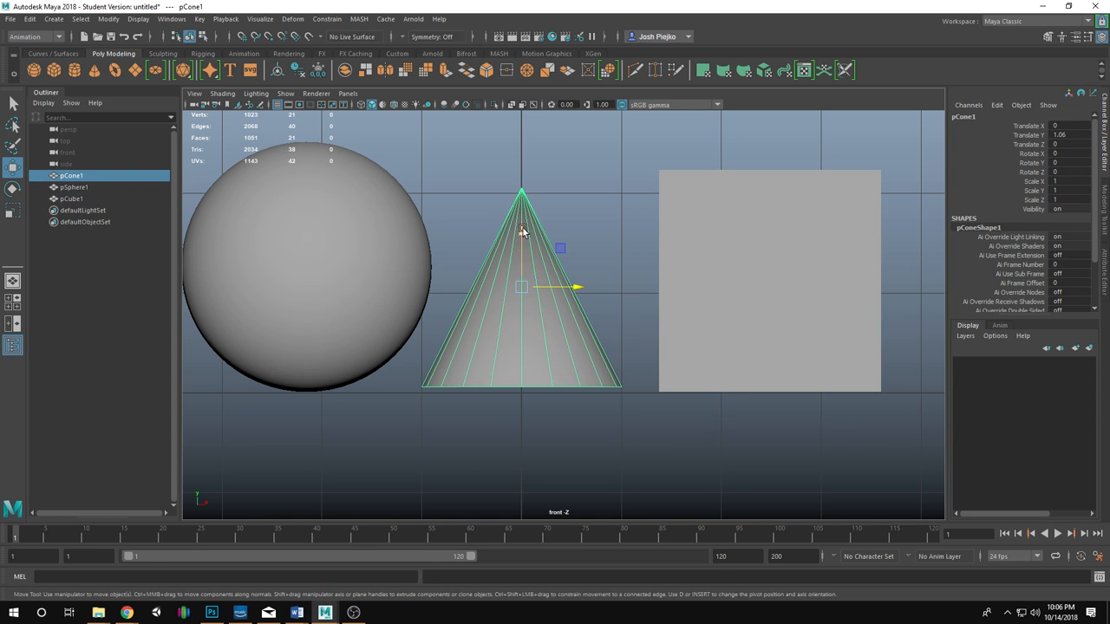
left_click(275, 273)
scroll(619, 349, "down", 6)
left_click(636, 309)
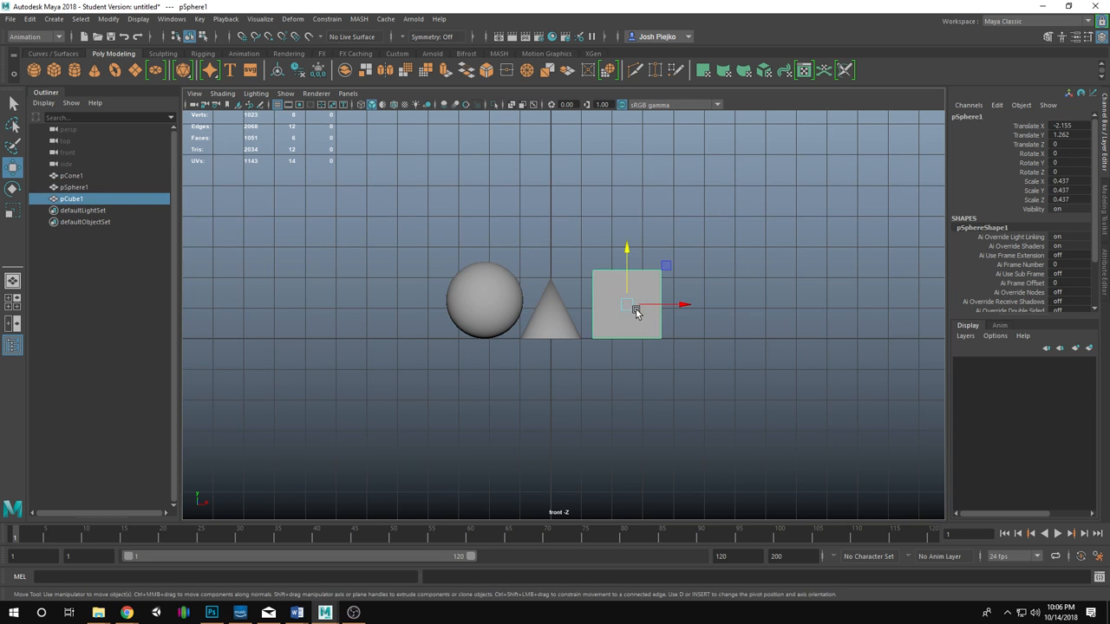
left_click(475, 288)
left_click_drag(537, 300, 520, 301)
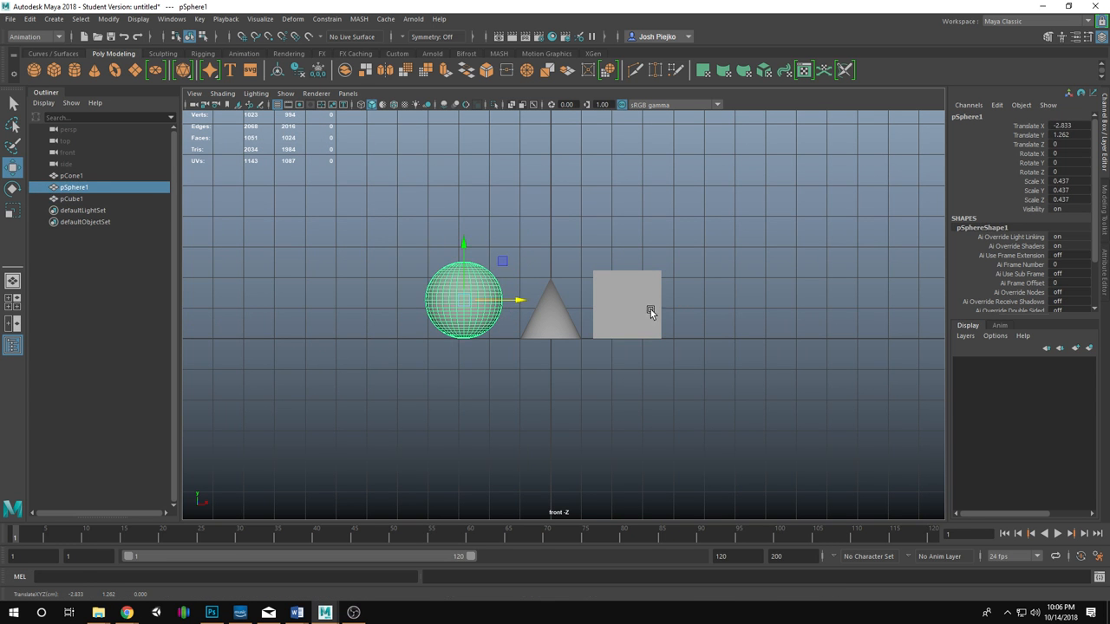
left_click(651, 310)
left_click_drag(674, 302, 692, 305)
left_click(501, 154)
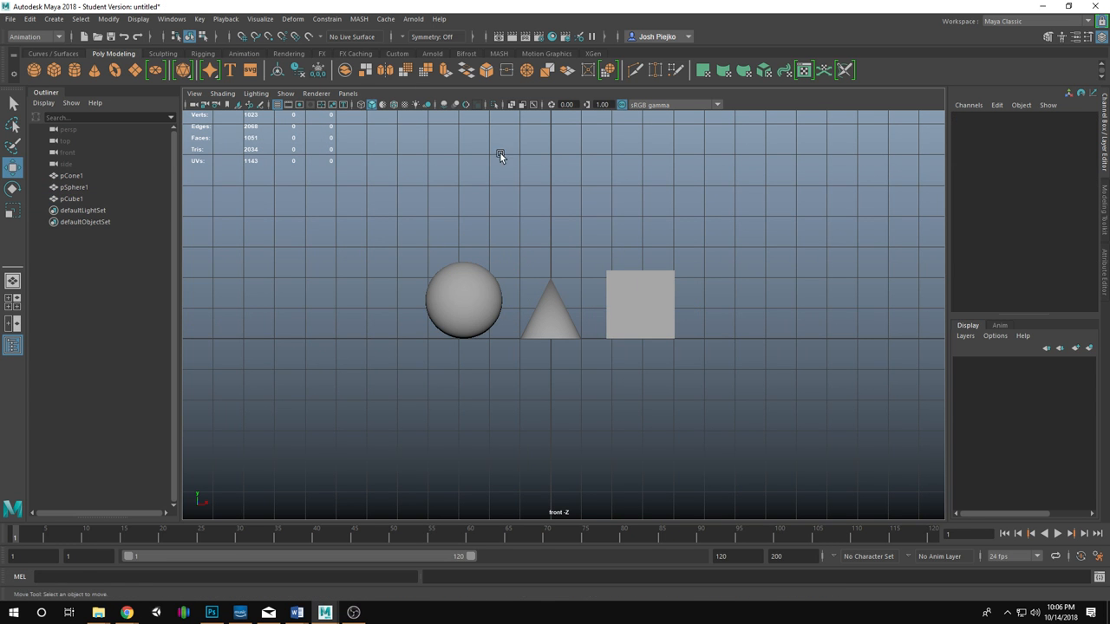
Return to the perspective view with the sphere, cone and cube in frame.
left_click(346, 97)
mouse_move(373, 106)
left_click(472, 106)
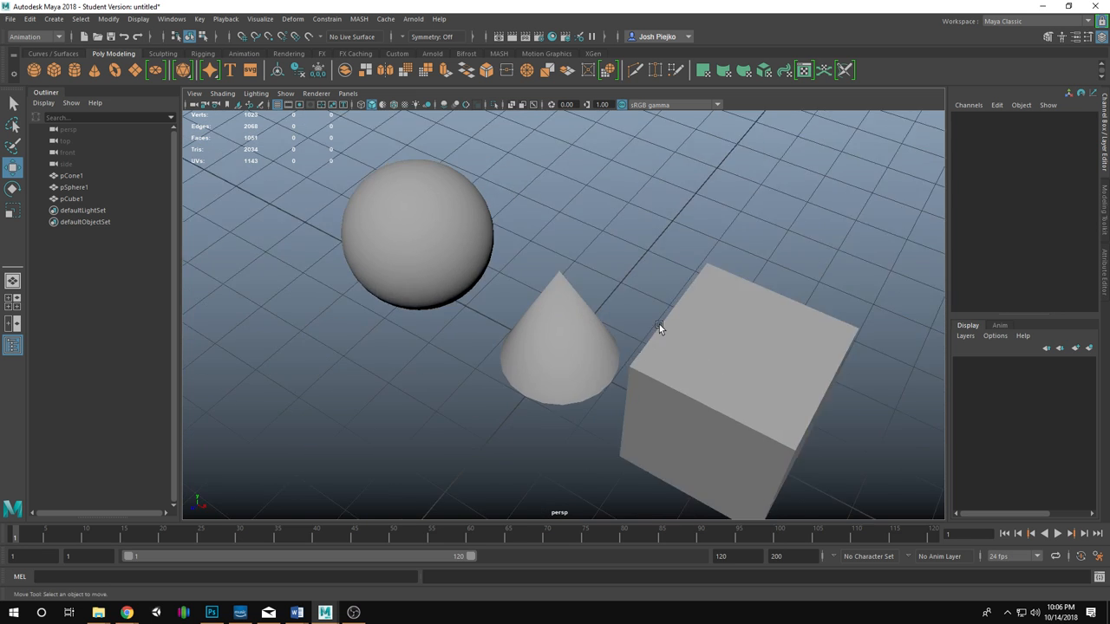
left_click_drag(659, 324, 549, 278, "alt")
scroll(550, 278, "down", 3)
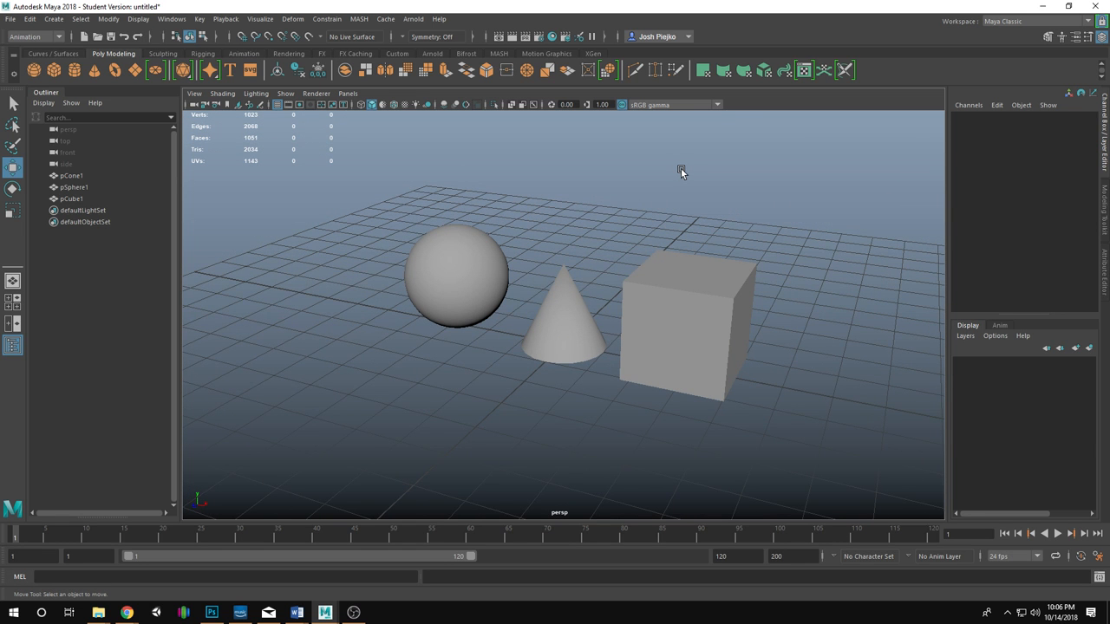
Cycle the viewport background through dark grey, black and light grey and back to the blue gradient.
key("alt+b")
key("alt+b")
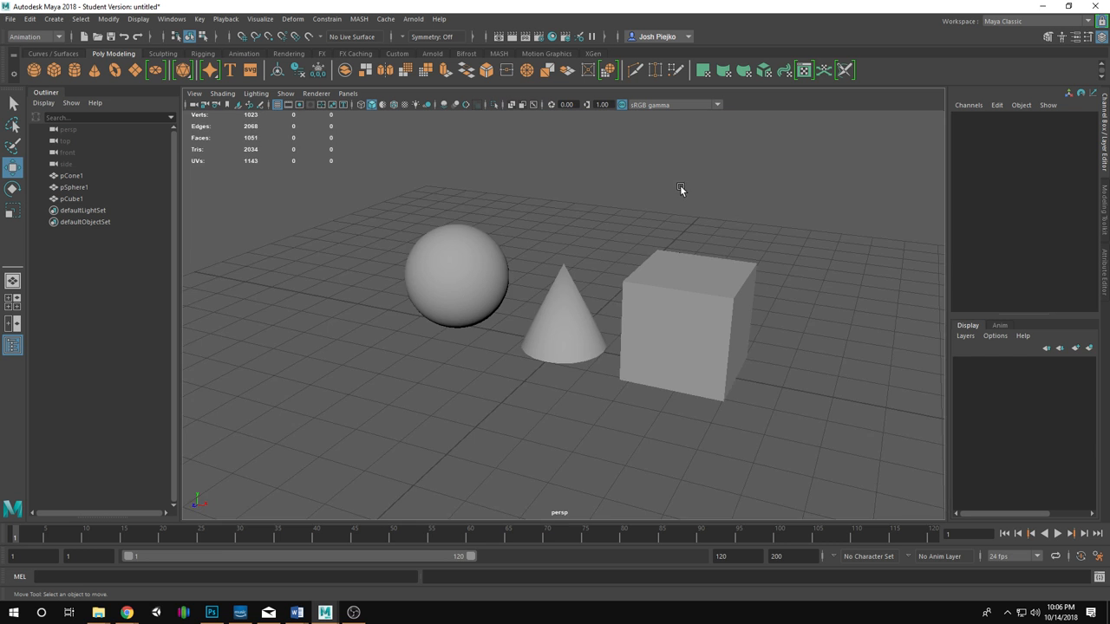
key("alt+b")
key("alt+b")
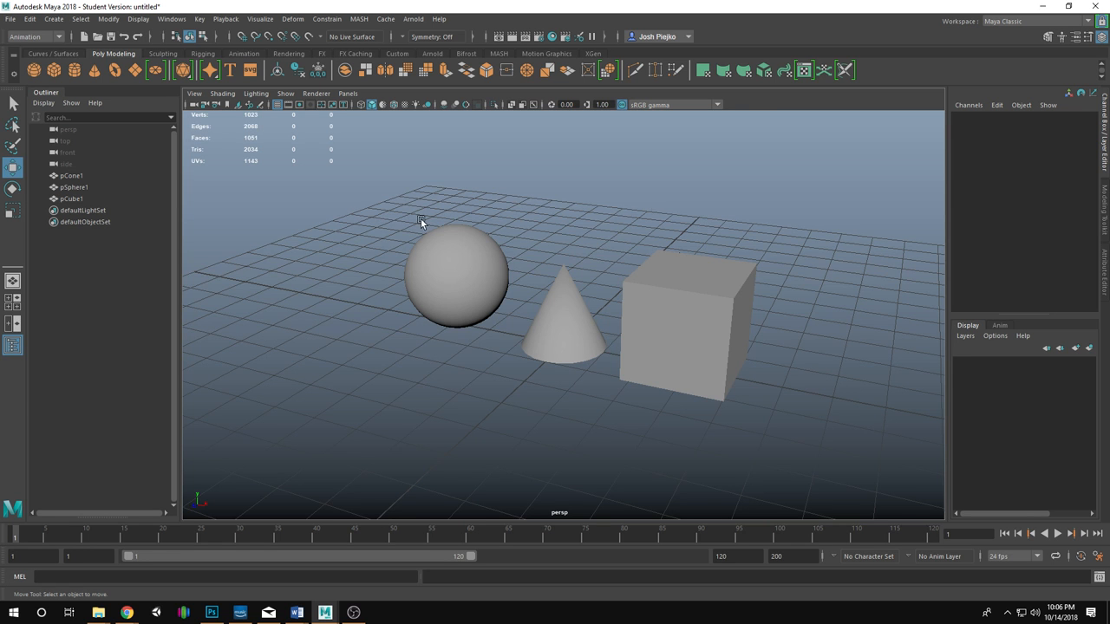
left_click_drag(721, 466, 690, 466, "alt")
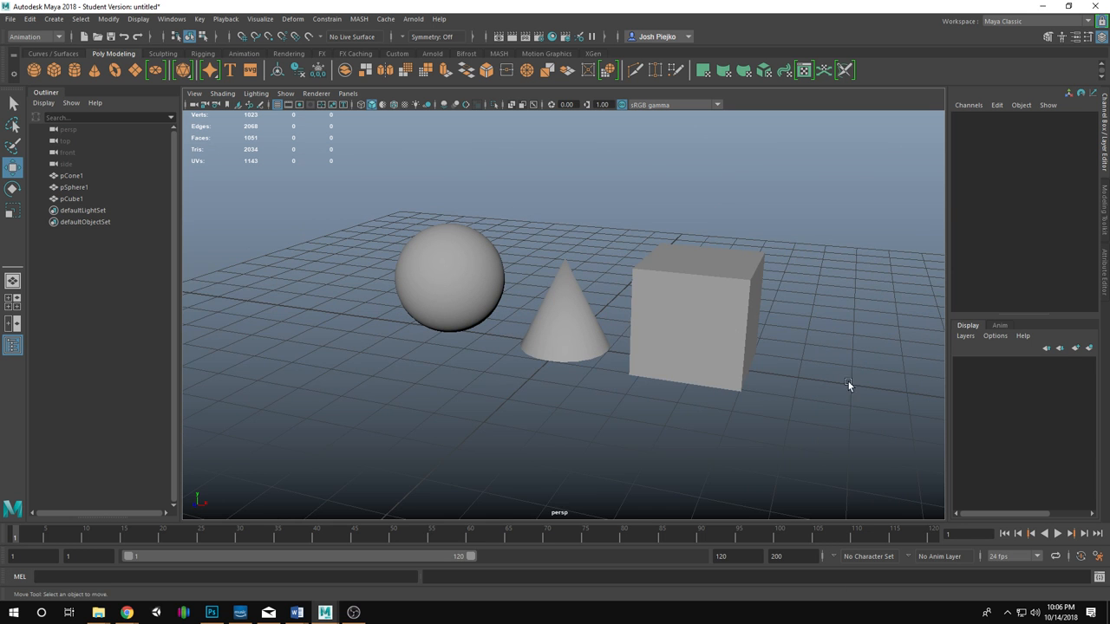
right_click_drag(524, 330, 605, 325, "alt")
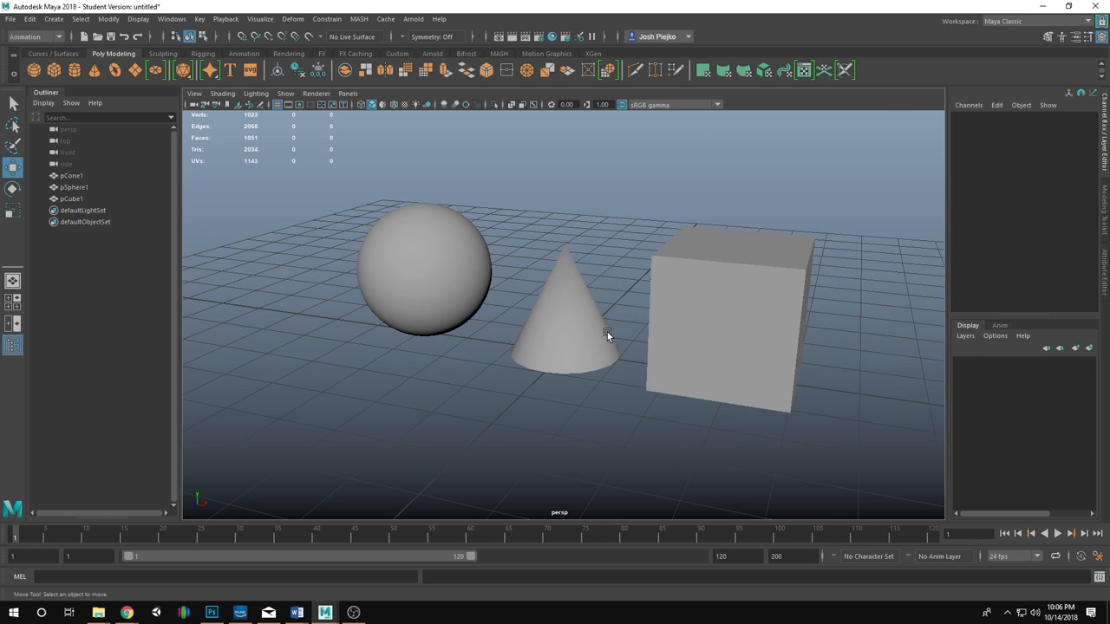
key("alt+b")
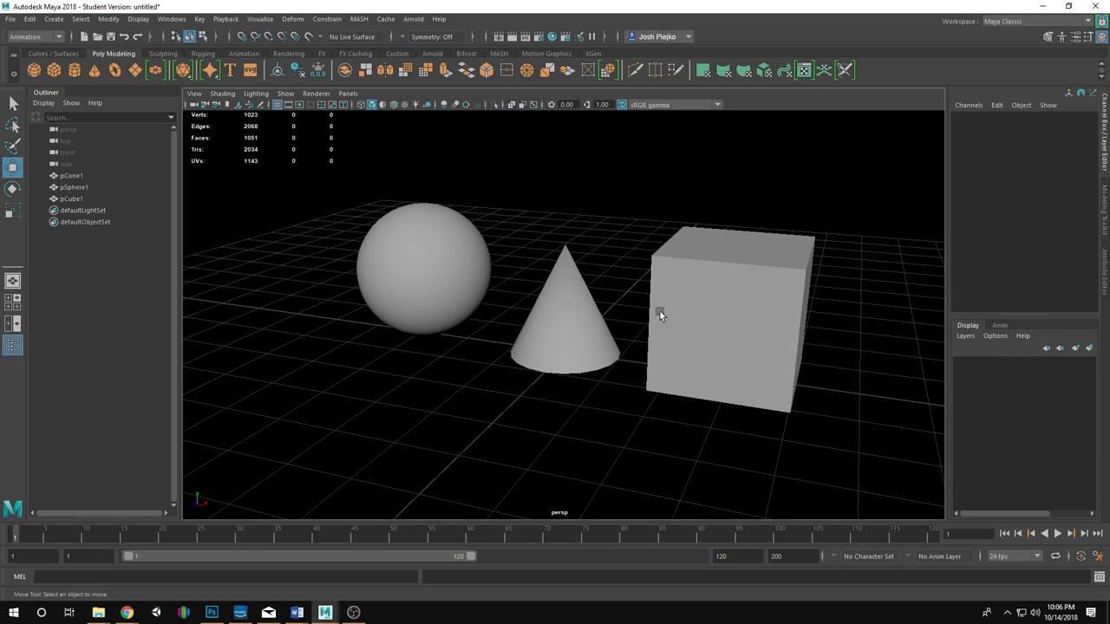
key("alt+b")
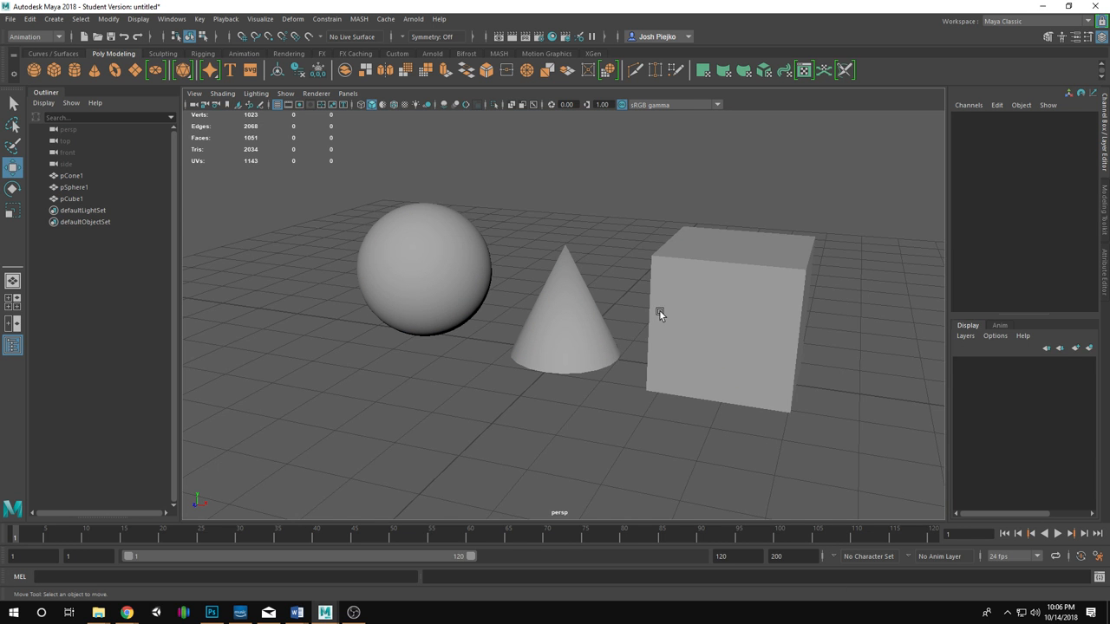
key("alt+b")
key("alt+b")
key("alt+b")
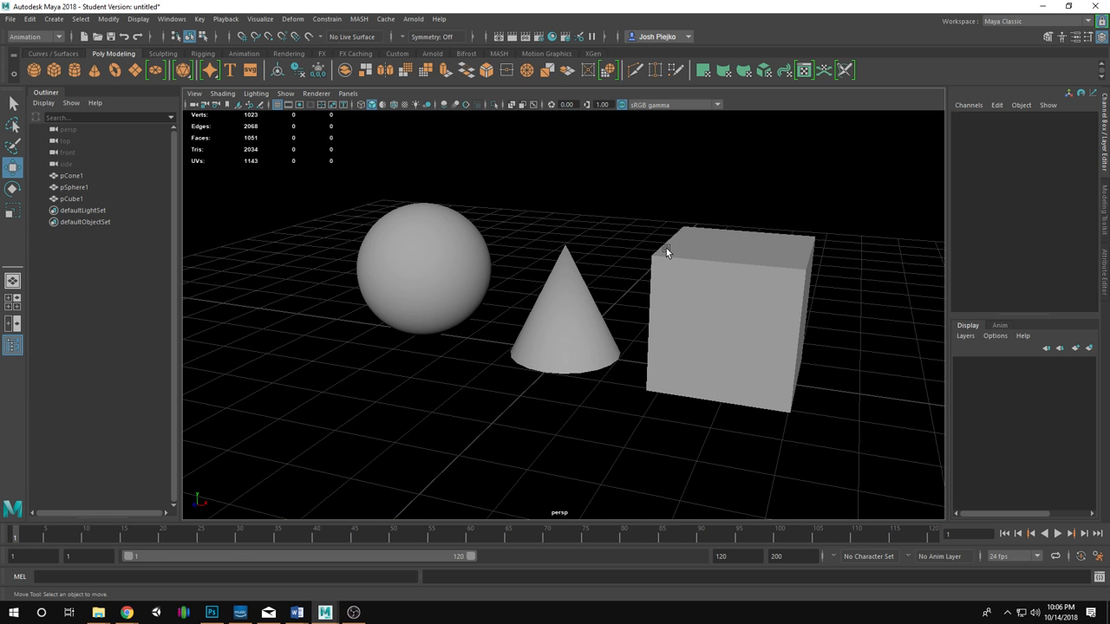
key("alt+b")
key("alt+b")
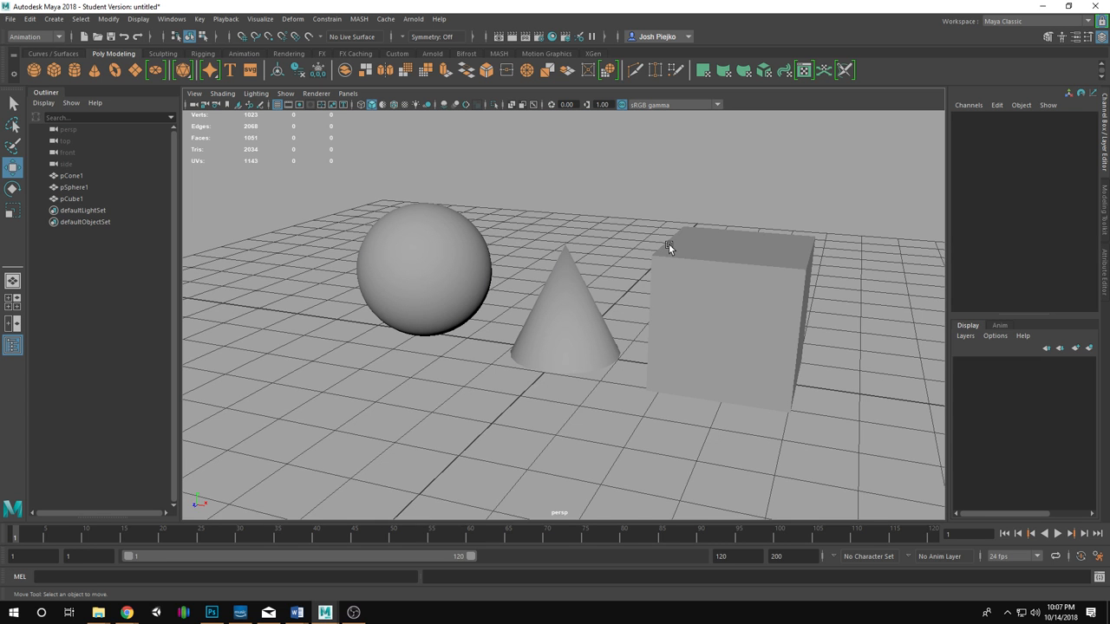
key("alt+b")
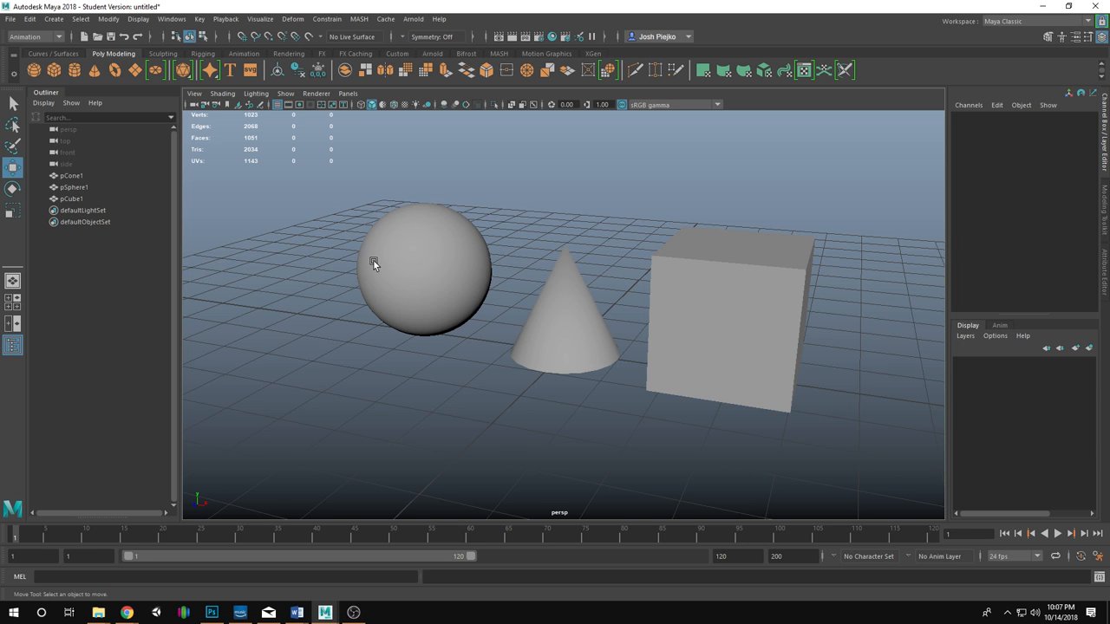
Open the Hypershade, list the Arnold surface shaders, and widen the list so their full names are readable.
left_click_drag(372, 260, 543, 235, "alt")
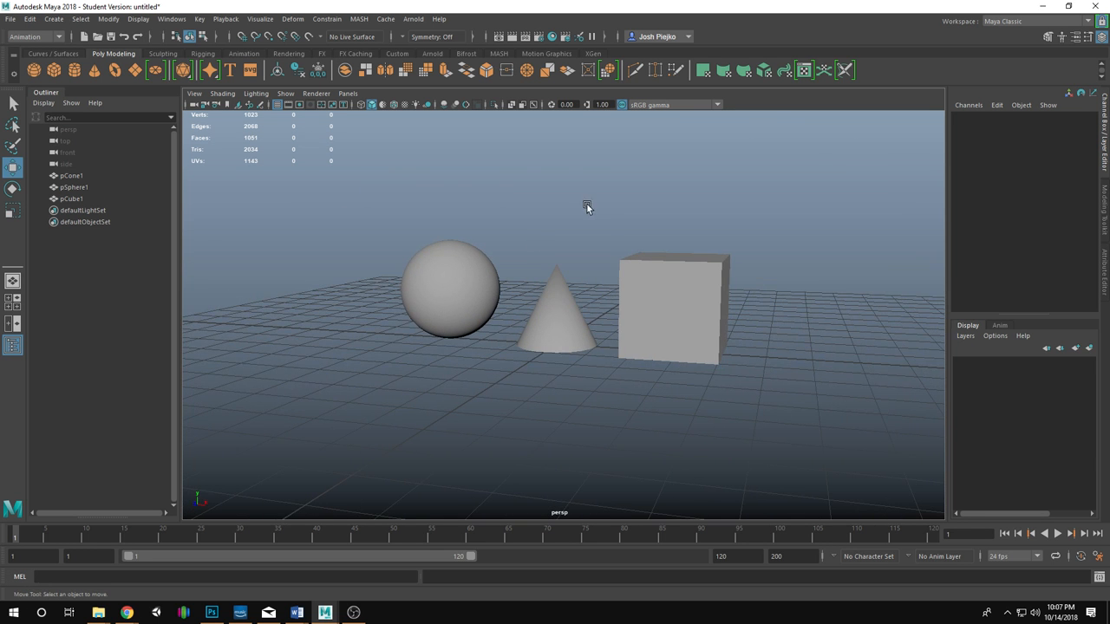
left_click(552, 38)
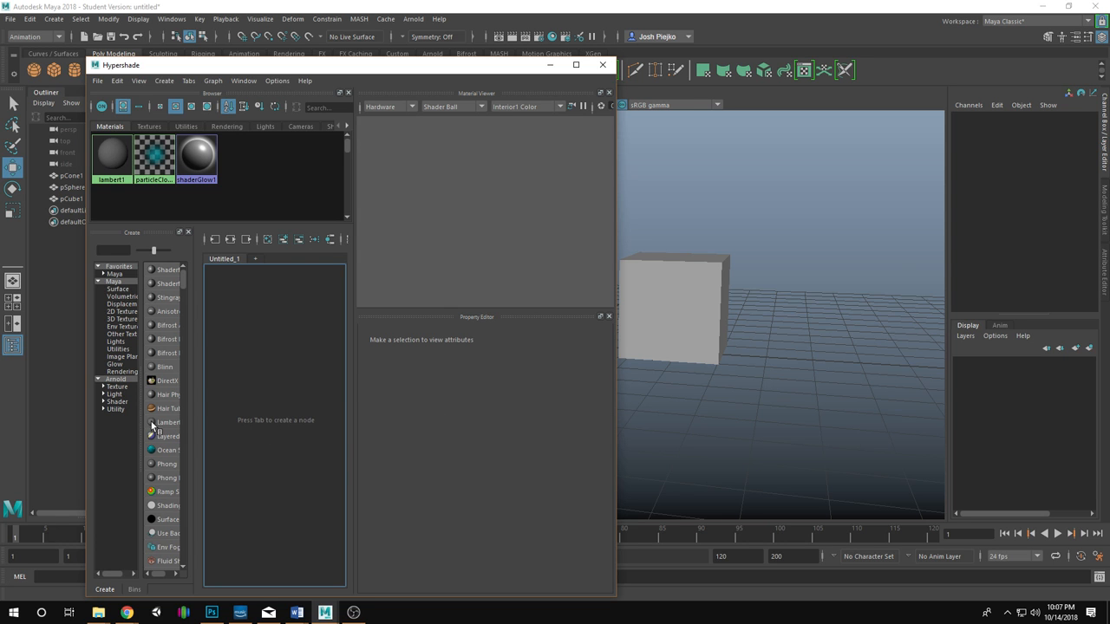
left_click(102, 402)
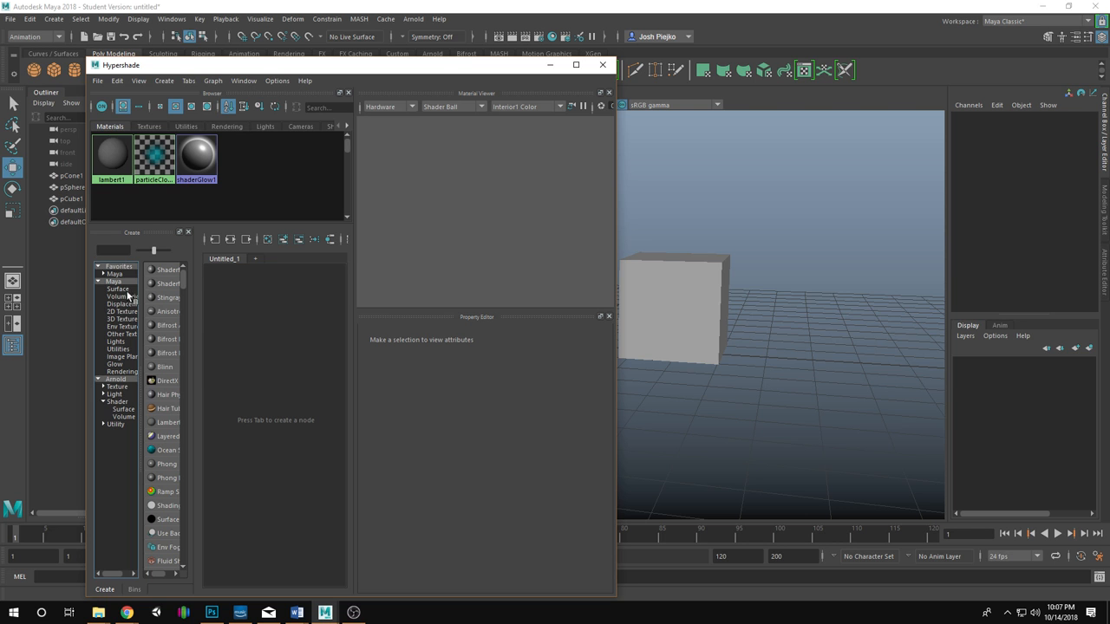
left_click(123, 409)
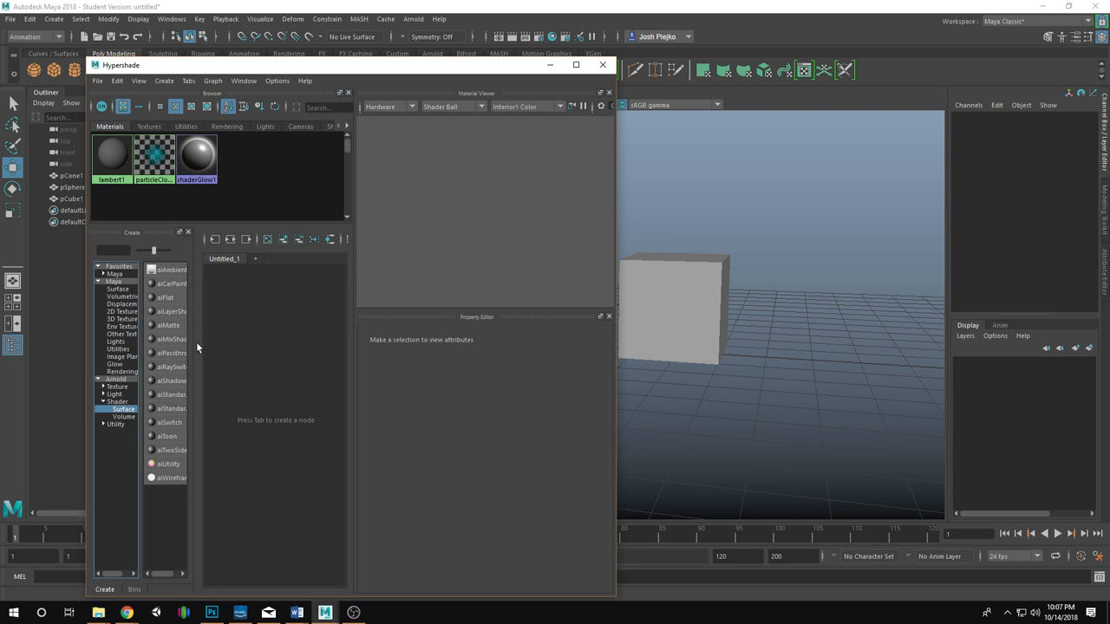
left_click_drag(196, 343, 255, 350)
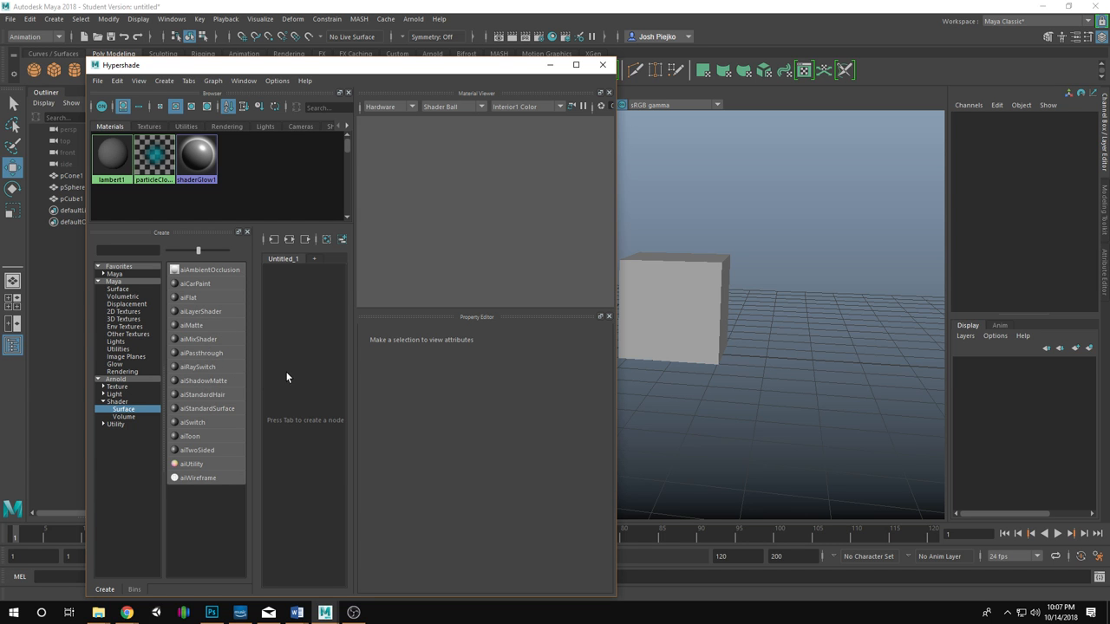
Create an aiStandardSurface material and set its base color to green.
left_click(206, 410)
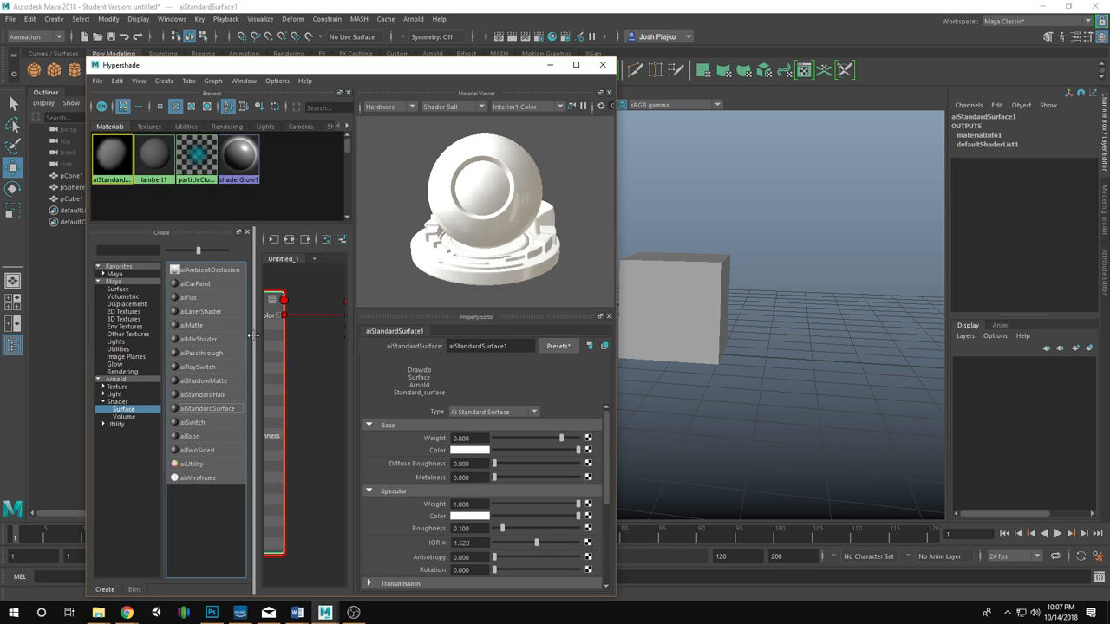
scroll(307, 341, "down", 5)
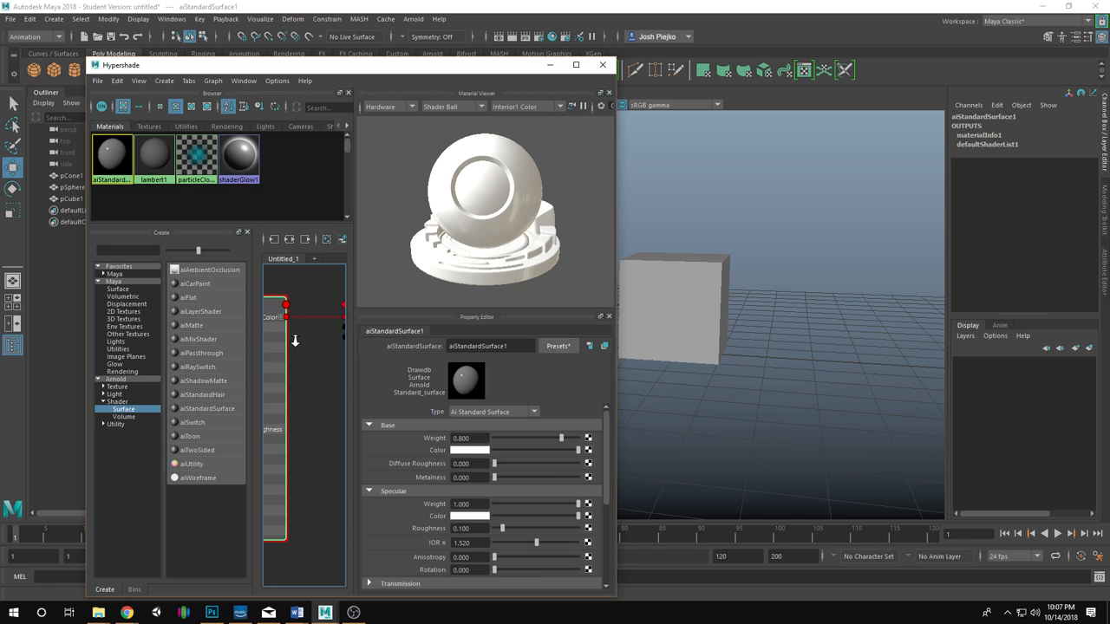
scroll(327, 356, "down", 2)
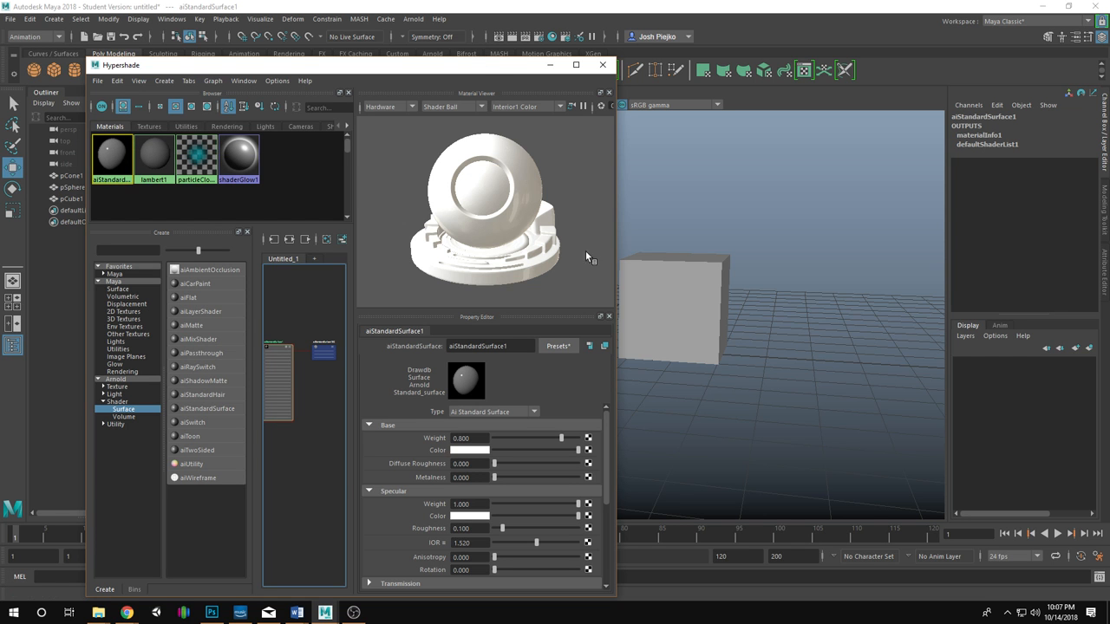
left_click(480, 451)
left_click(550, 435)
left_click_drag(564, 447, 576, 460)
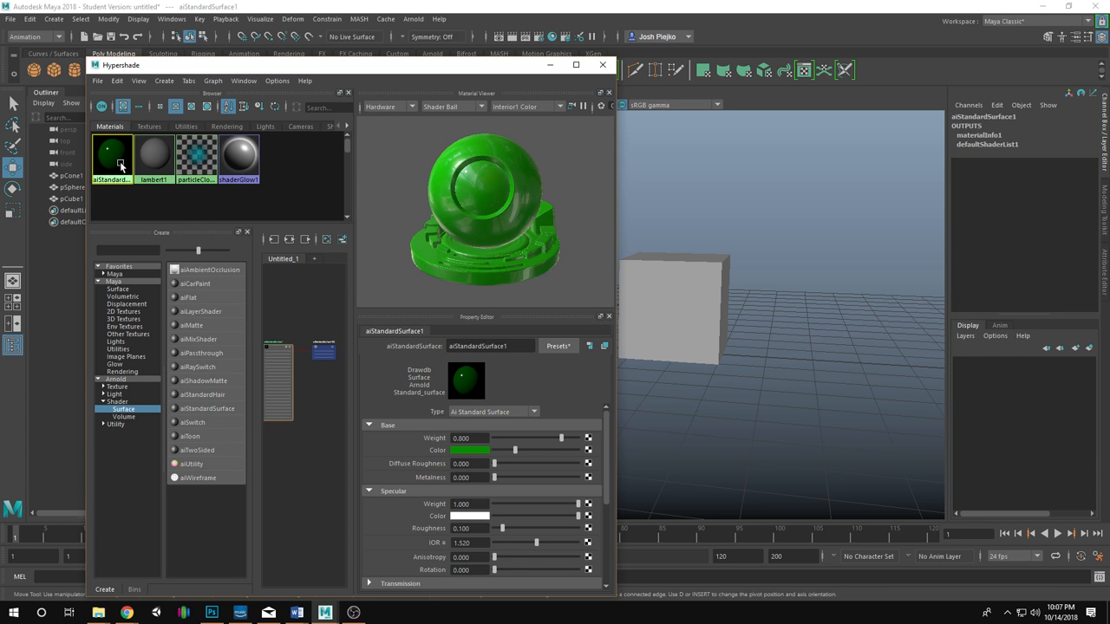
Duplicate the green aiStandardSurface material and set the copy's base color to a bright red.
key("ctrl+d")
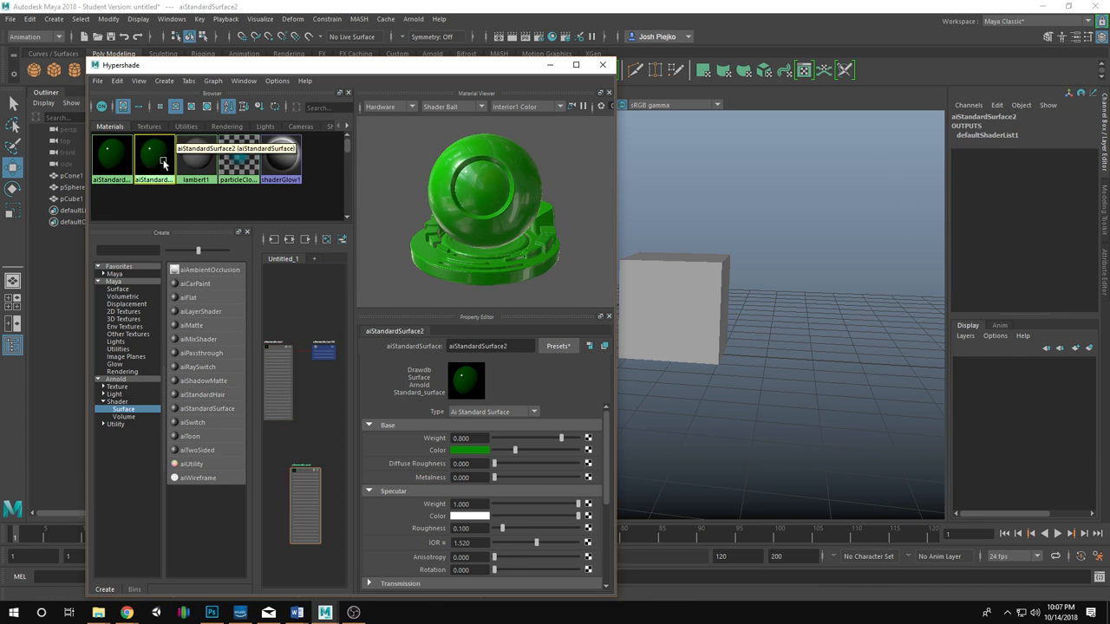
left_click(478, 451)
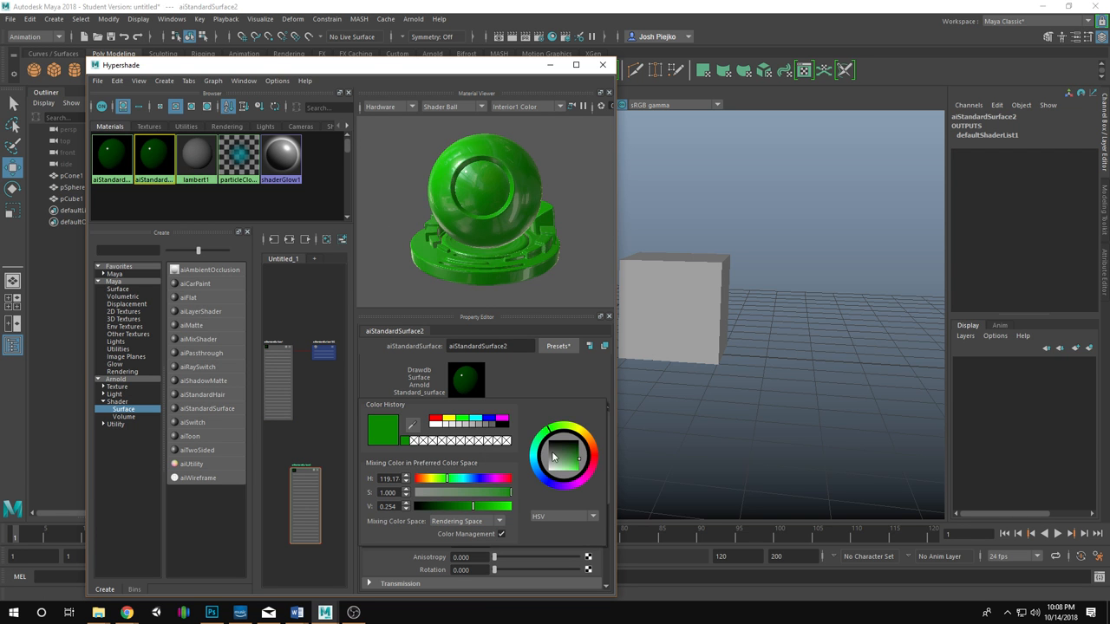
left_click(599, 461)
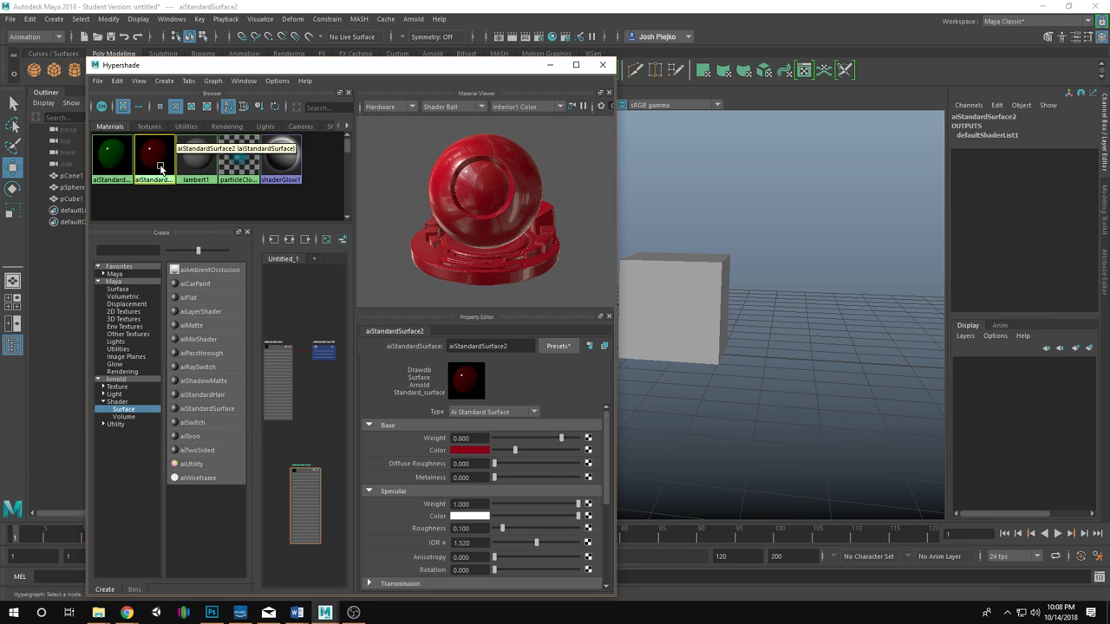
left_click(486, 451)
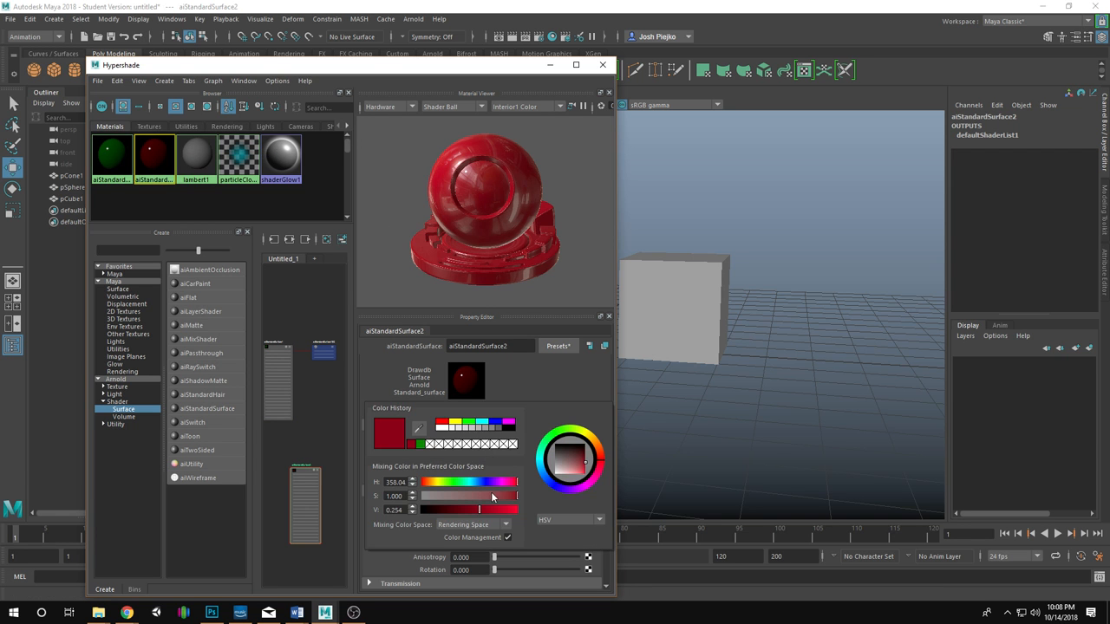
left_click_drag(491, 509, 505, 509)
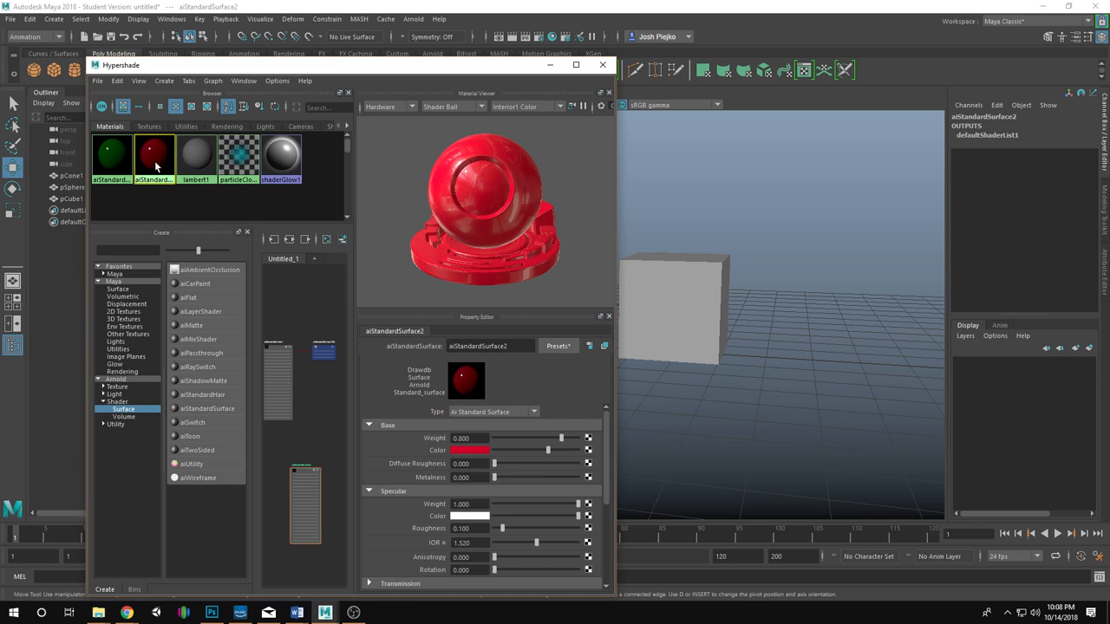
Duplicate the red aiStandardSurface material and set the copy's base color to blue.
key("ctrl+d")
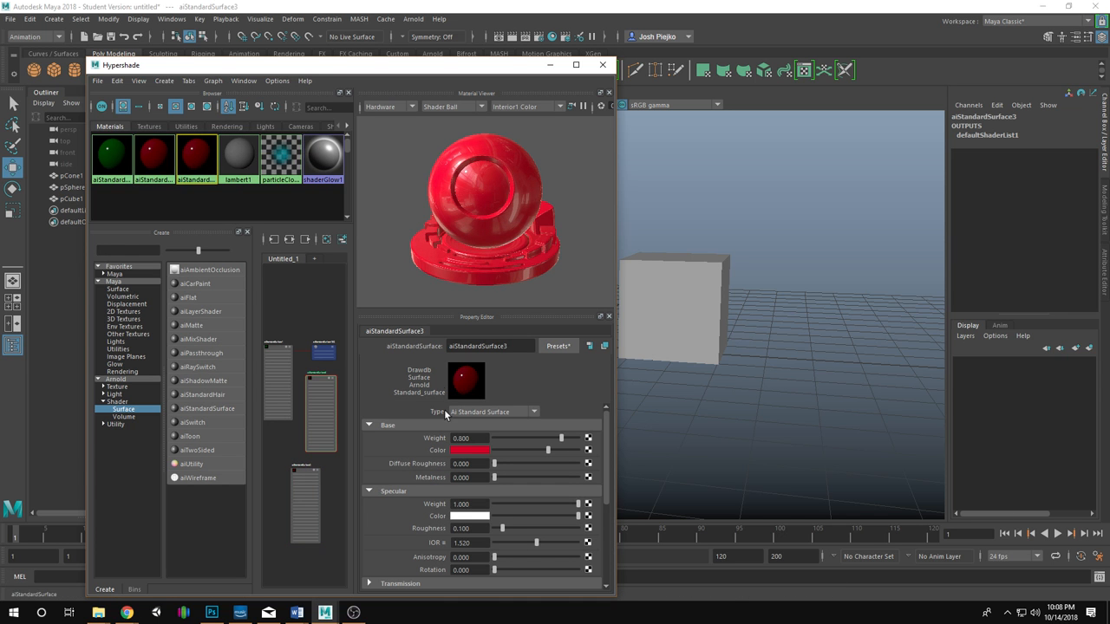
left_click(473, 452)
left_click(489, 452)
left_click(557, 488)
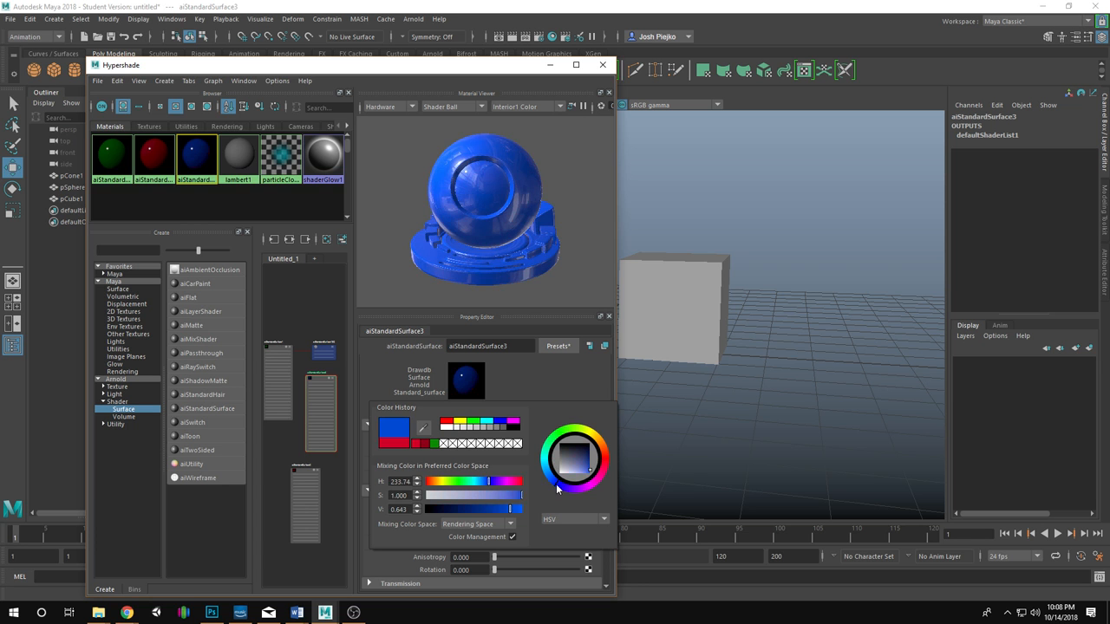
Move the Hypershade clear of the objects and assign the red material to the cone, green to the sphere and blue to the cube.
left_click_drag(433, 70, 733, 420)
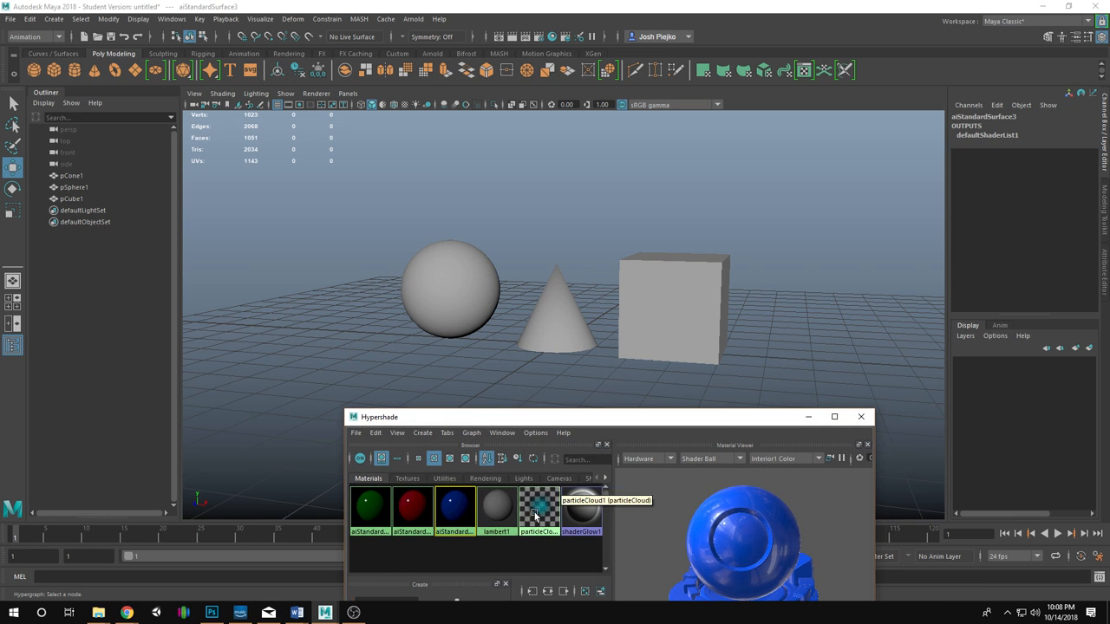
middle_click_drag(535, 515, 642, 339)
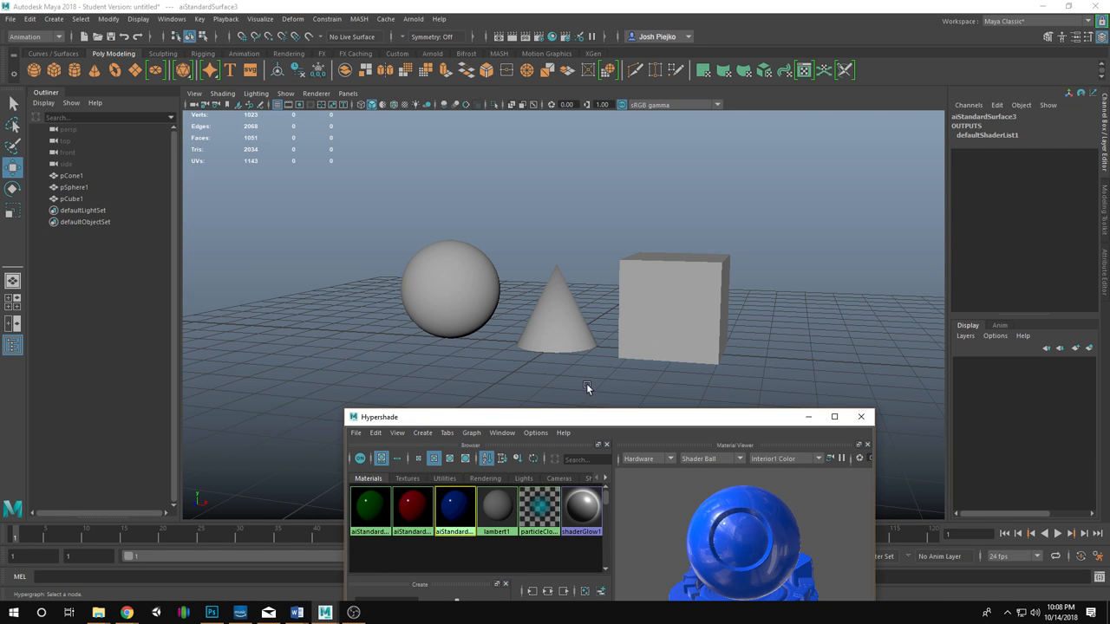
middle_click_drag(415, 504, 538, 335)
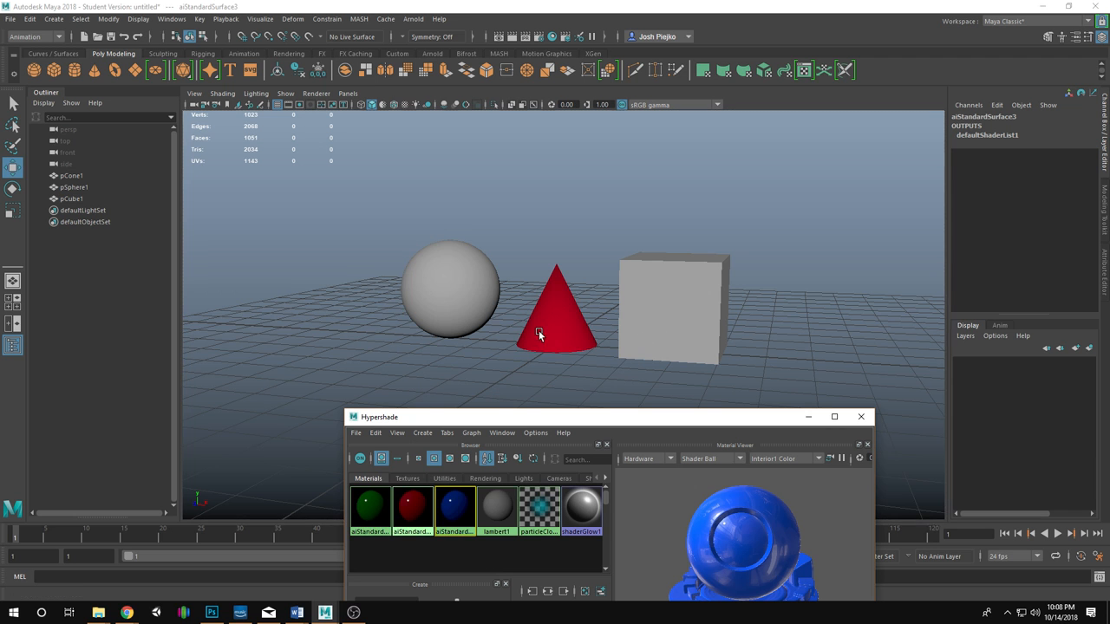
middle_click_drag(378, 512, 434, 275)
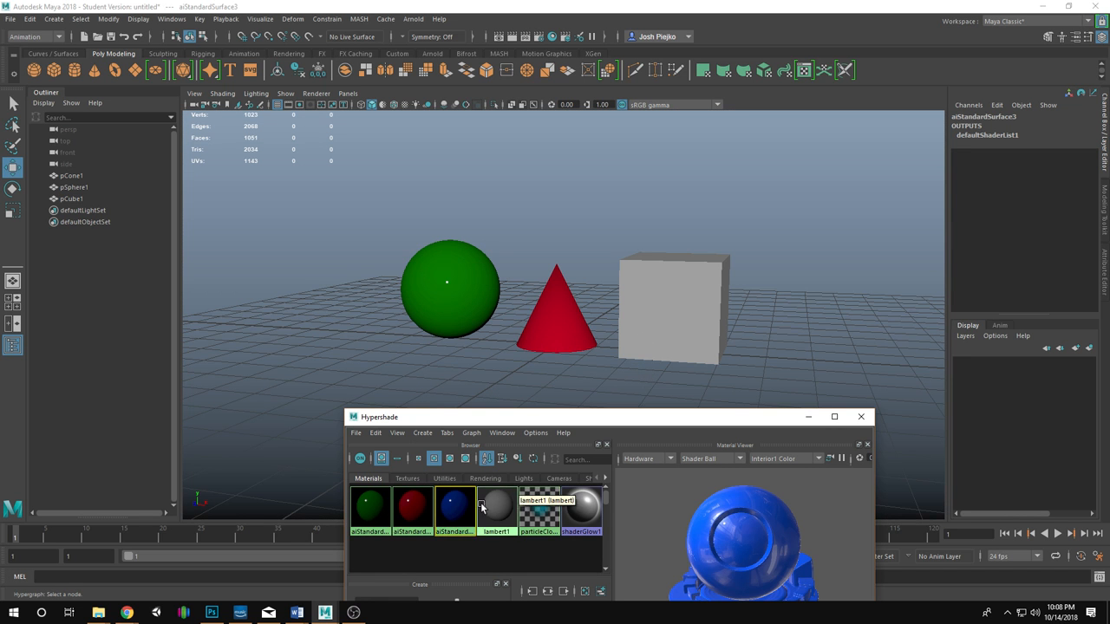
left_click(681, 314)
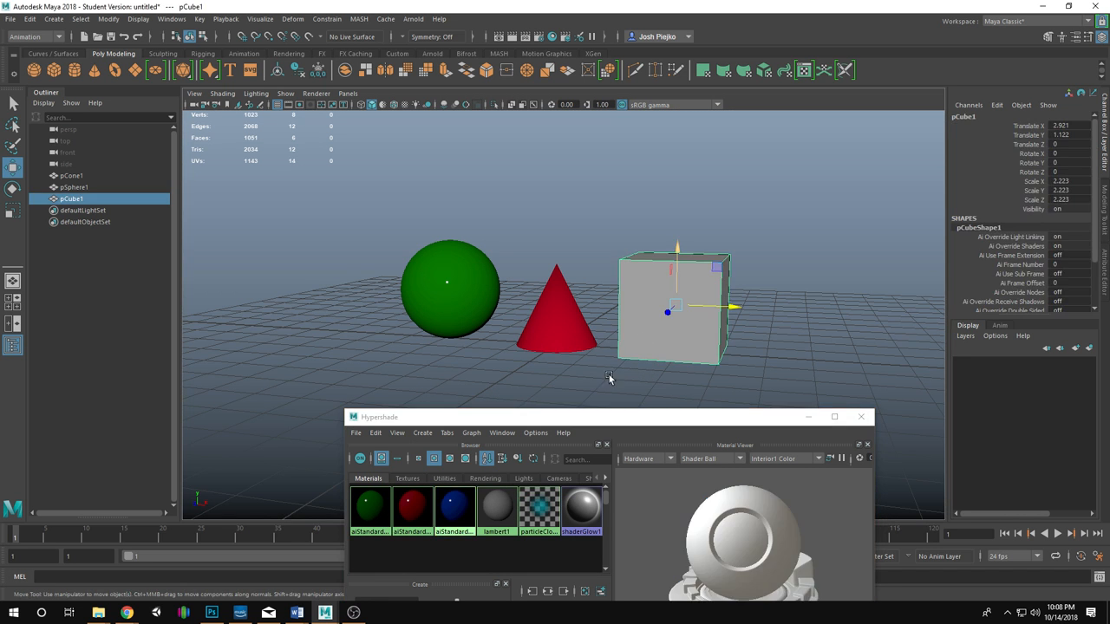
right_click_drag(453, 510, 469, 430)
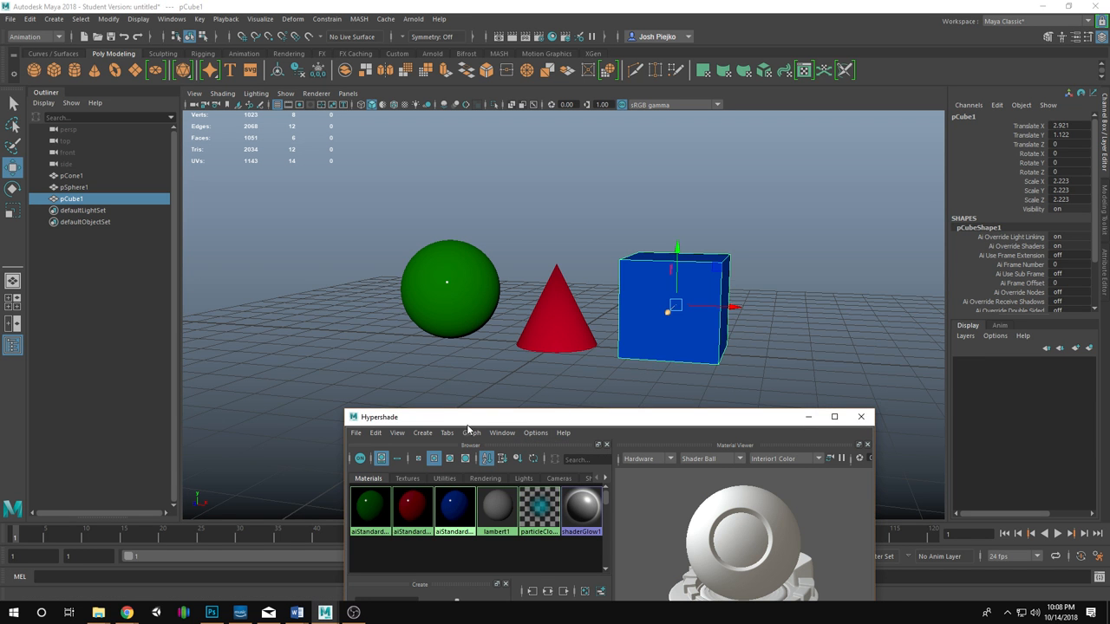
left_click(806, 339)
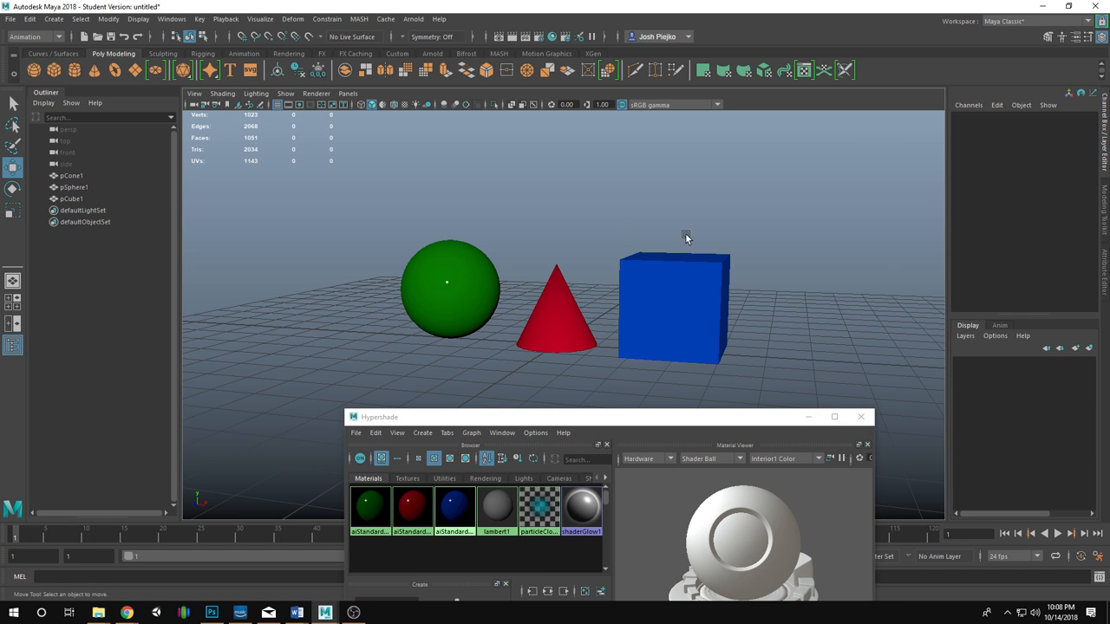
Display the blue material's attributes in the Hypershade, and minimize the Hypershade window.
left_click_drag(736, 421, 433, 83)
left_click(154, 156)
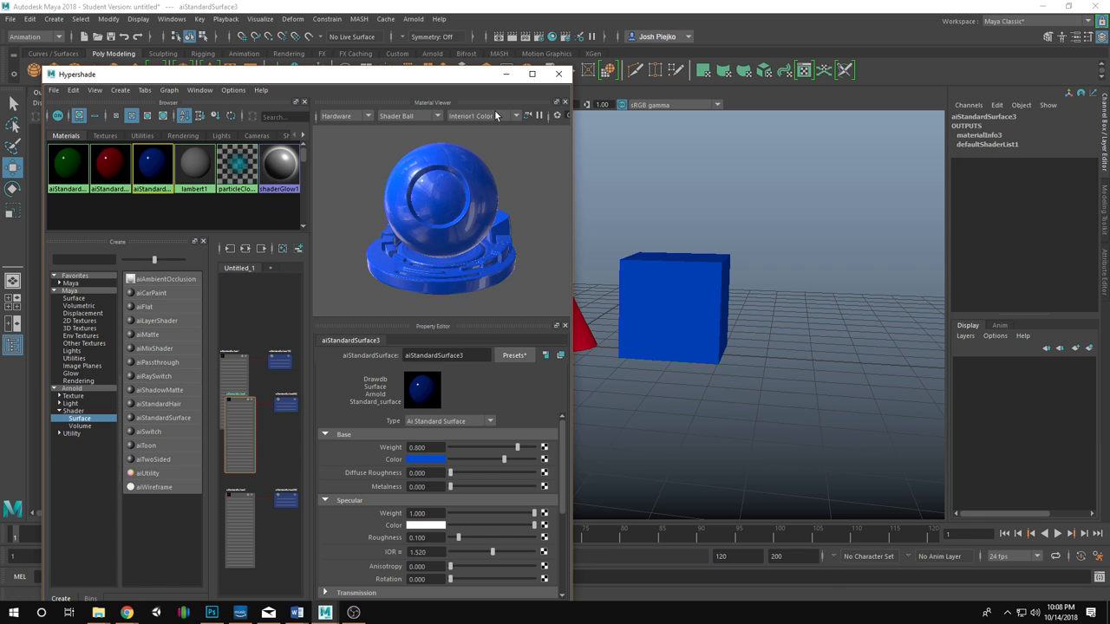
left_click(507, 75)
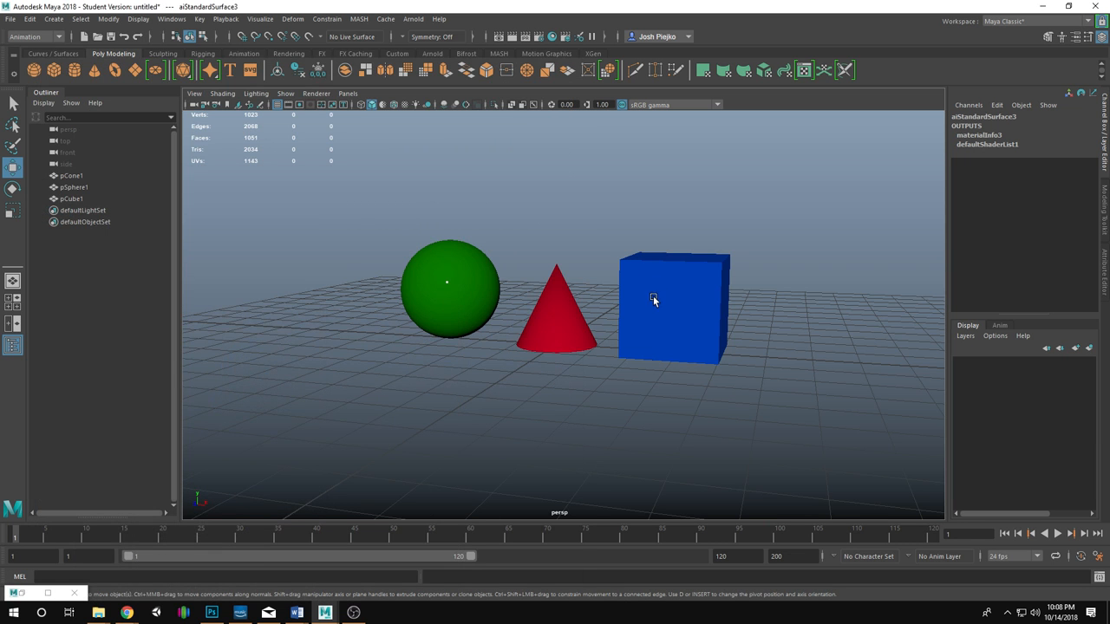
Render the perspective view with Arnold and again with Maya Software to compare the results.
scroll(655, 303, "up", 3)
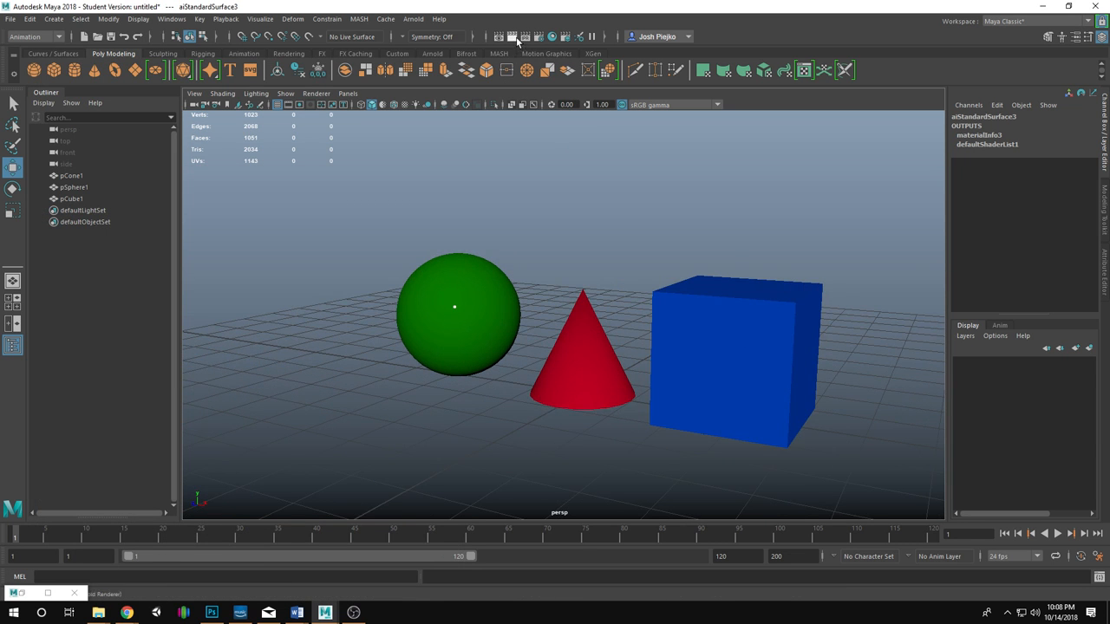
left_click(515, 37)
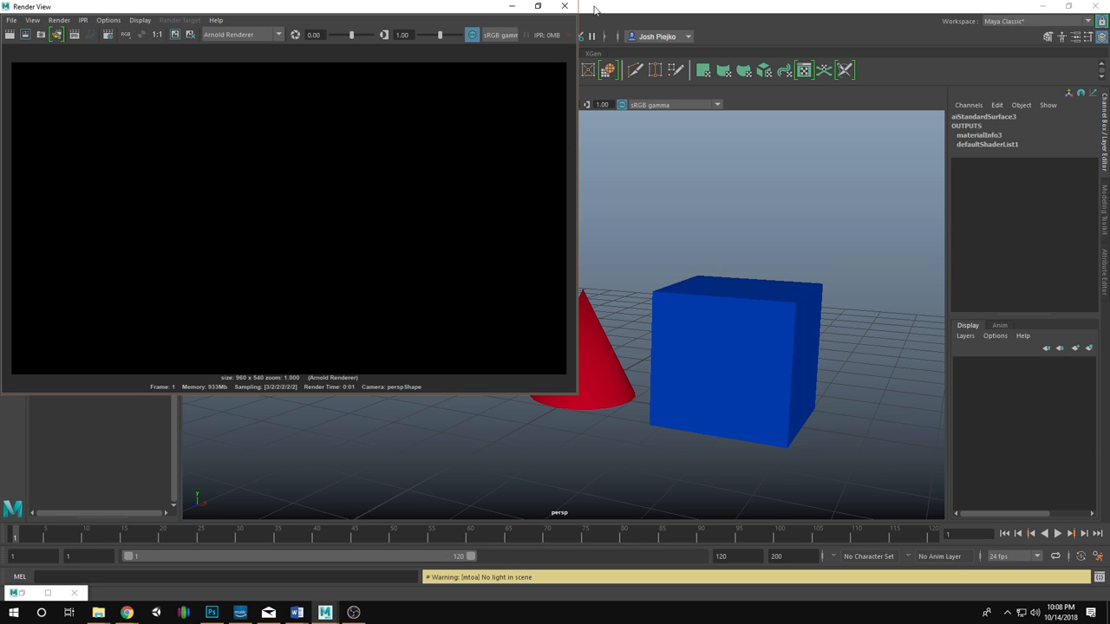
left_click(259, 34)
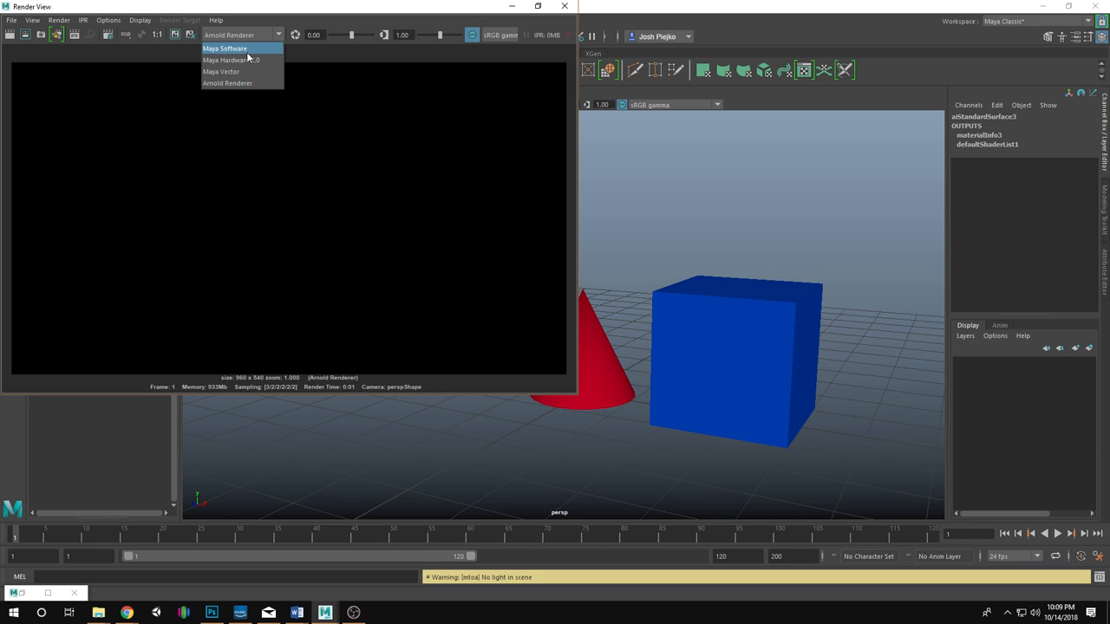
left_click(246, 52)
left_click(9, 34)
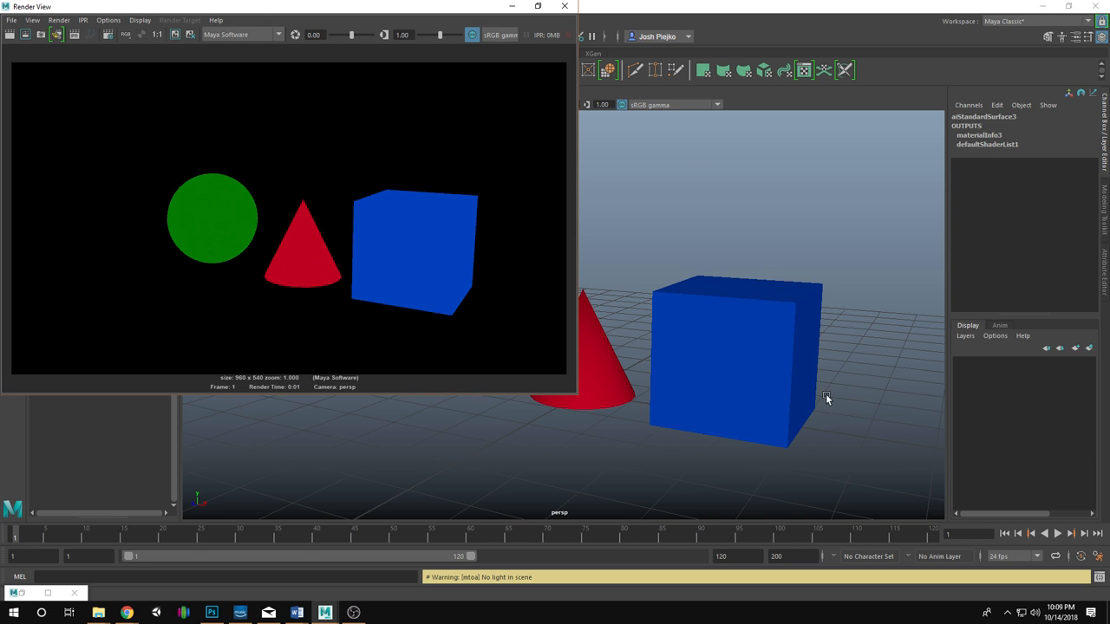
Set the Render View back to Arnold Renderer and close it.
left_click(232, 37)
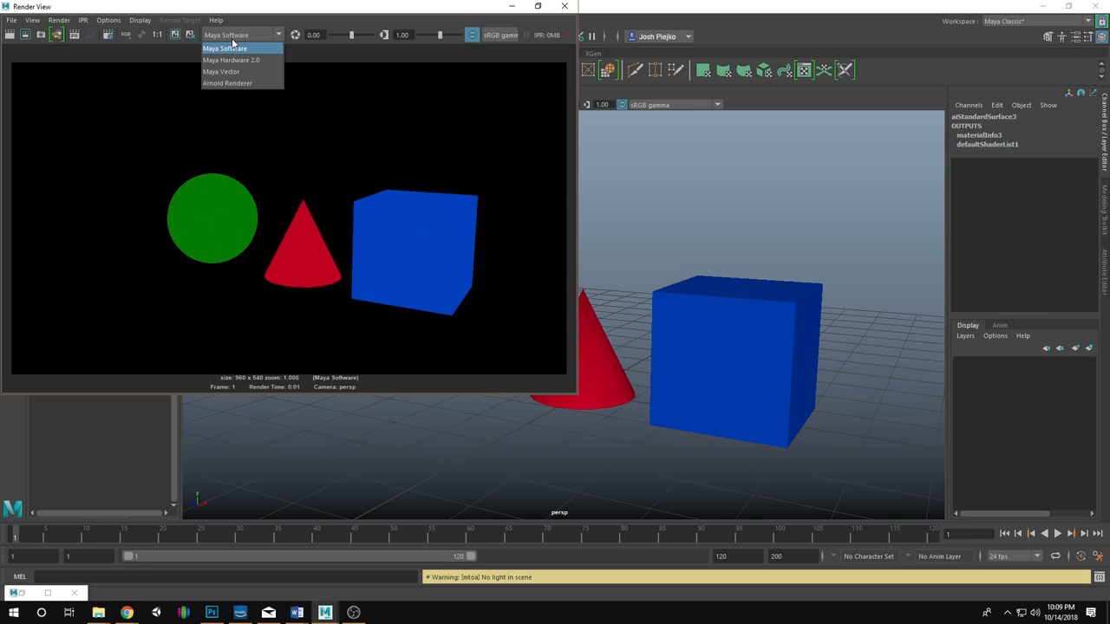
left_click(241, 83)
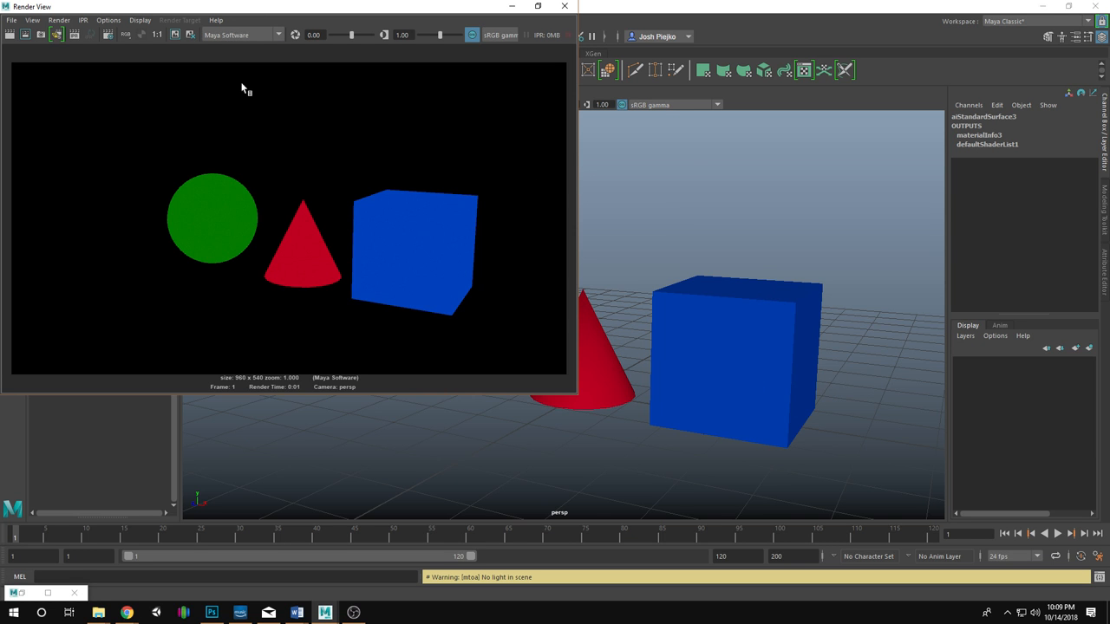
left_click(565, 7)
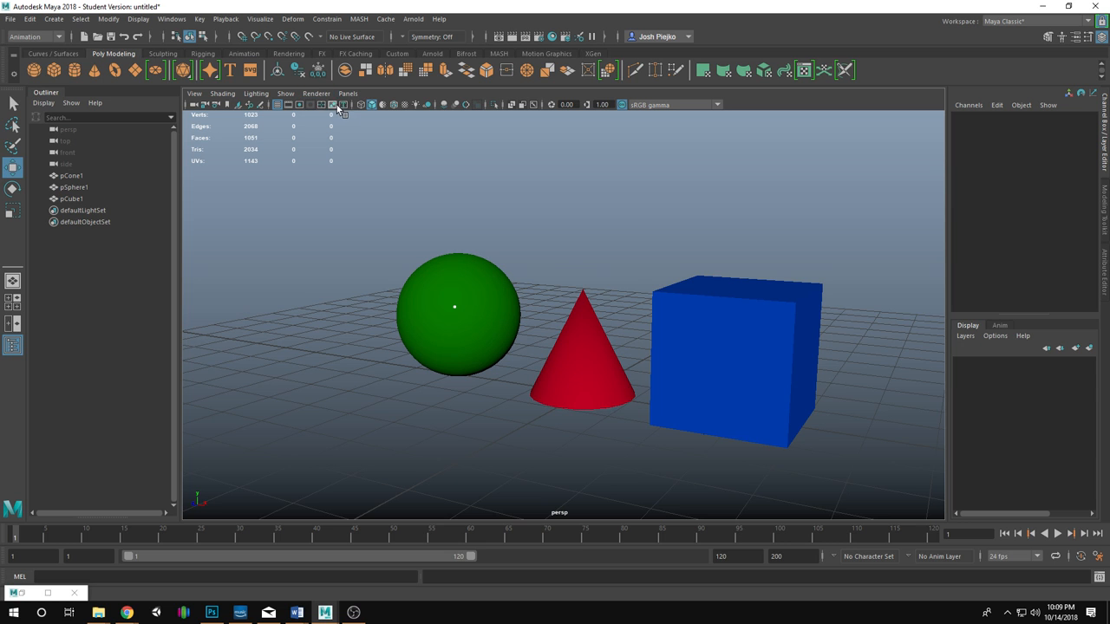
Switch to the Modeling menu set and add an Arnold area light to the scene.
left_click(50, 39)
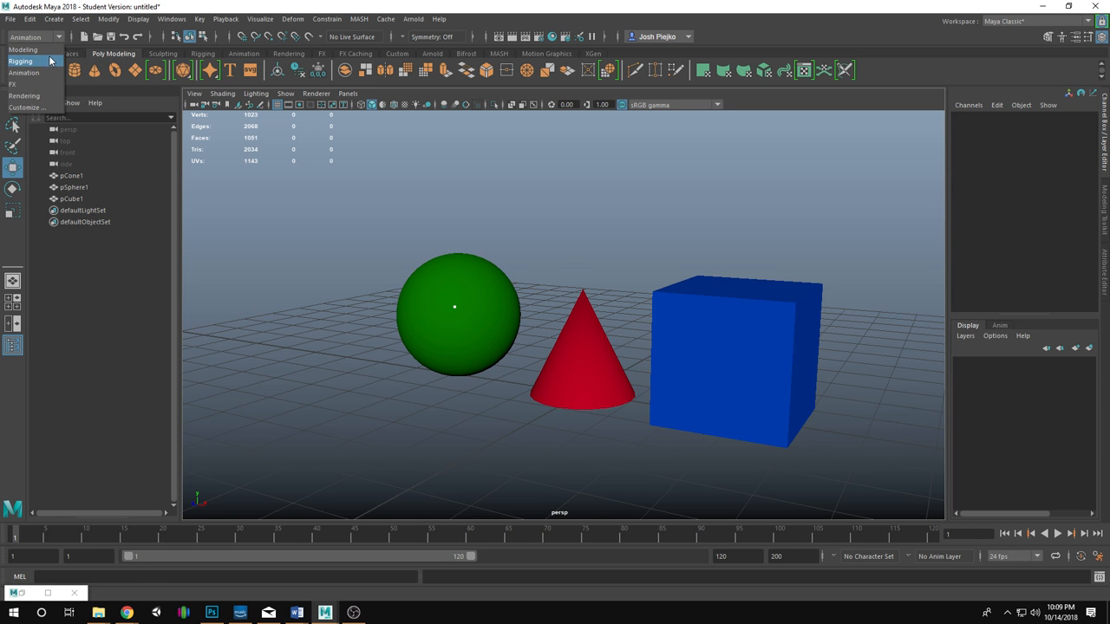
left_click(49, 51)
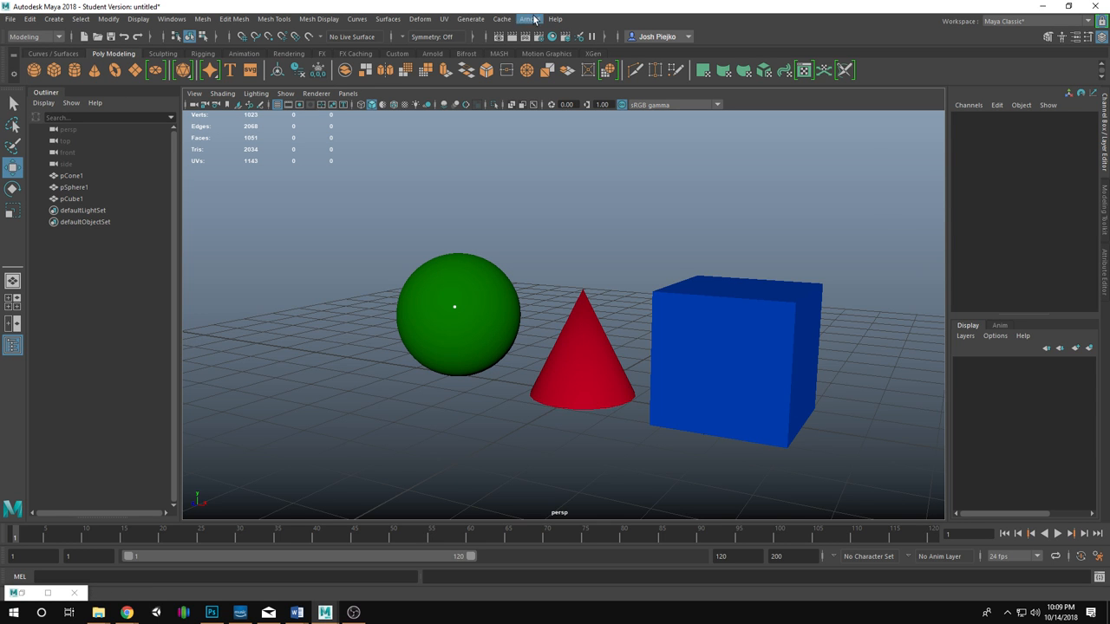
left_click(52, 37)
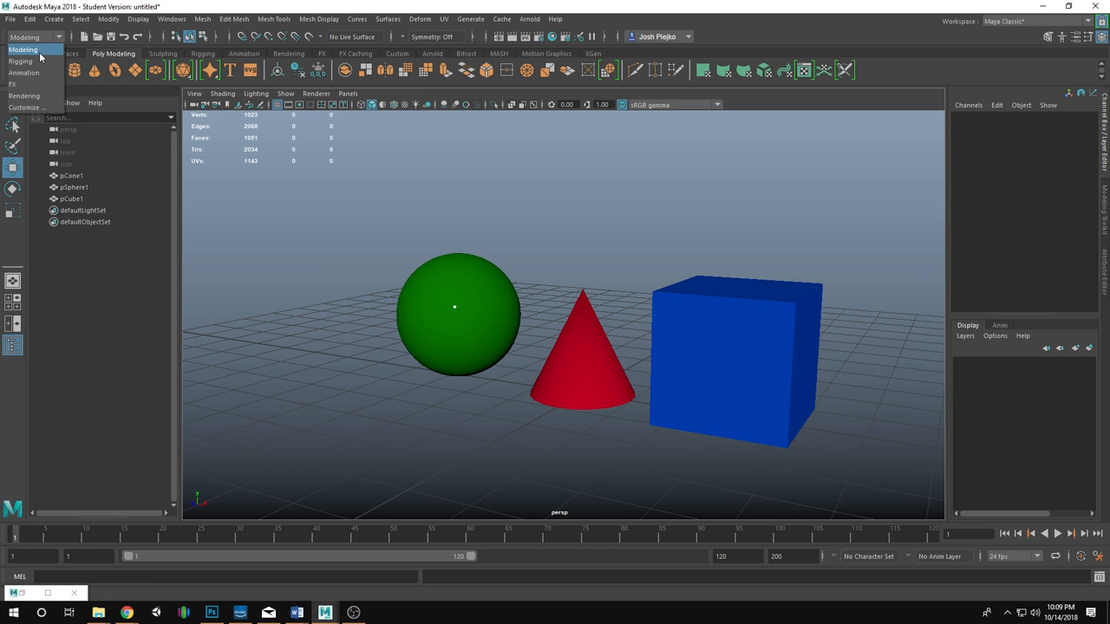
left_click(39, 52)
left_click(530, 18)
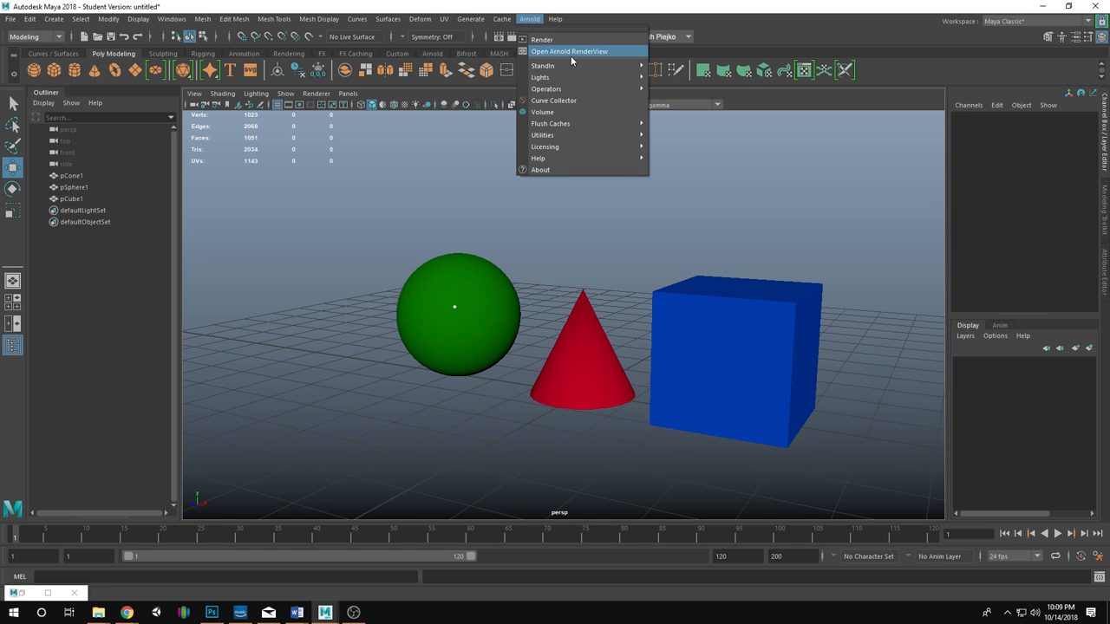
mouse_move(590, 79)
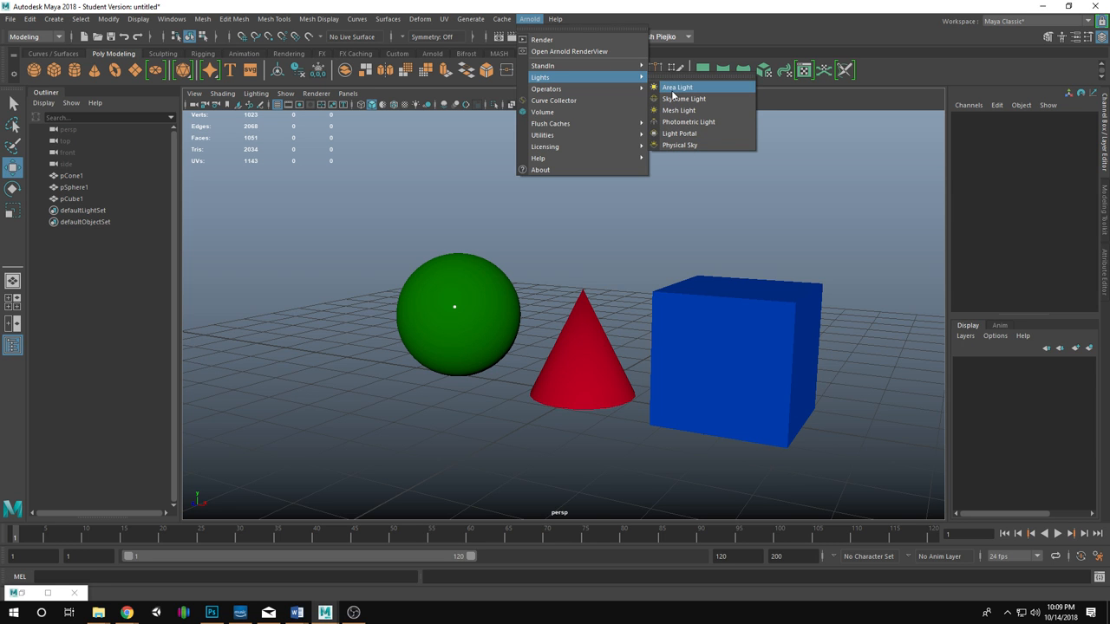
left_click(675, 88)
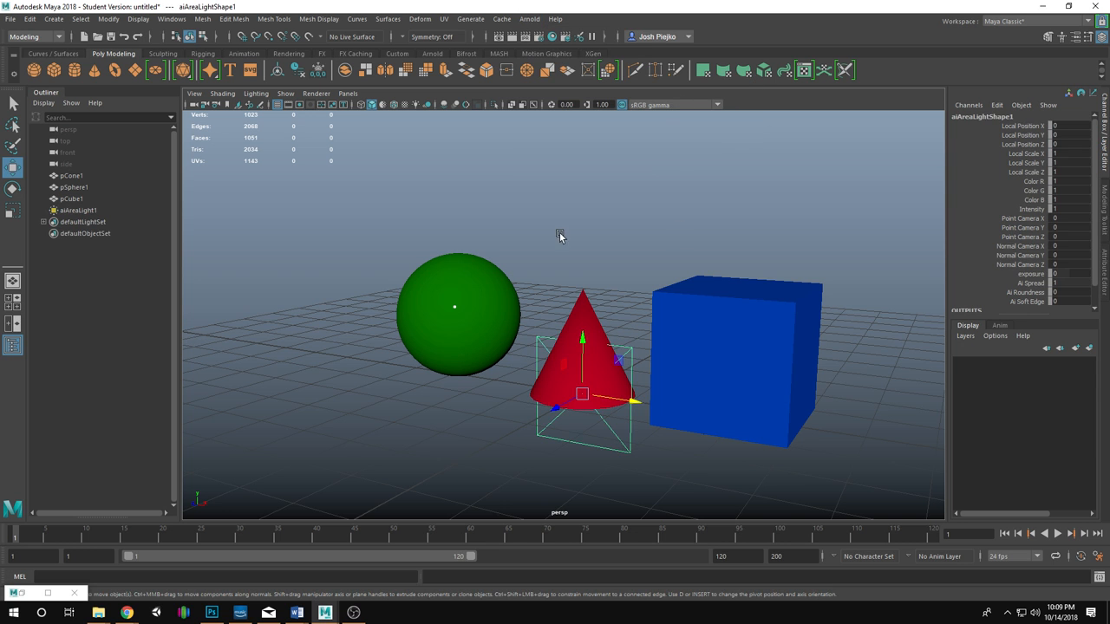
Position the area light in front of the sphere and cone and raise it slightly.
left_click_drag(651, 367, 362, 355, "alt")
scroll(364, 355, "up", 3)
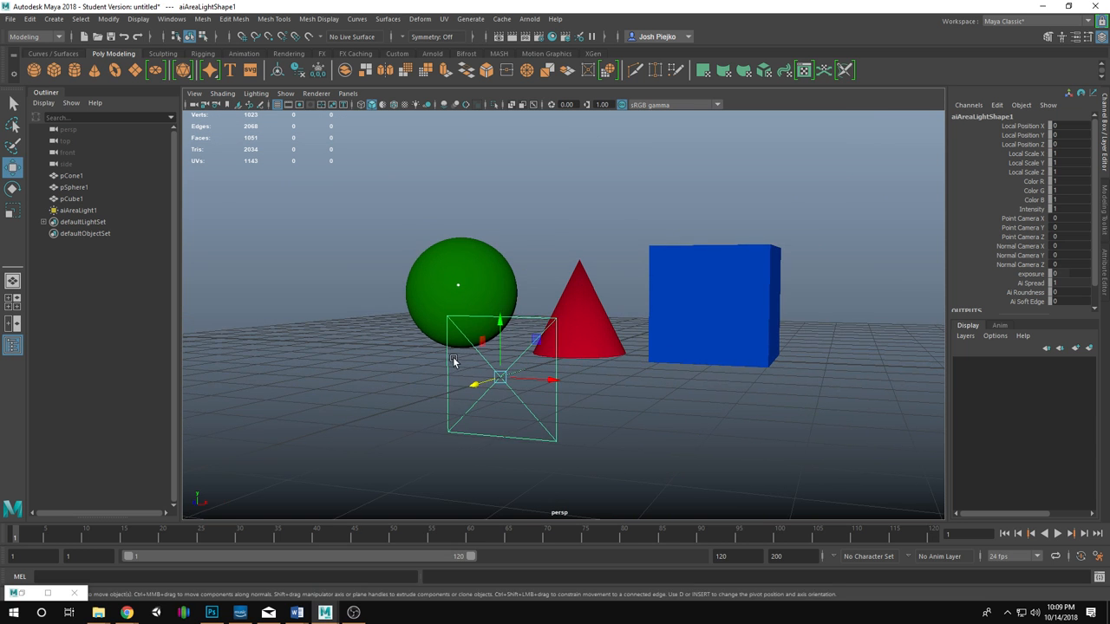
left_click_drag(499, 340, 483, 249)
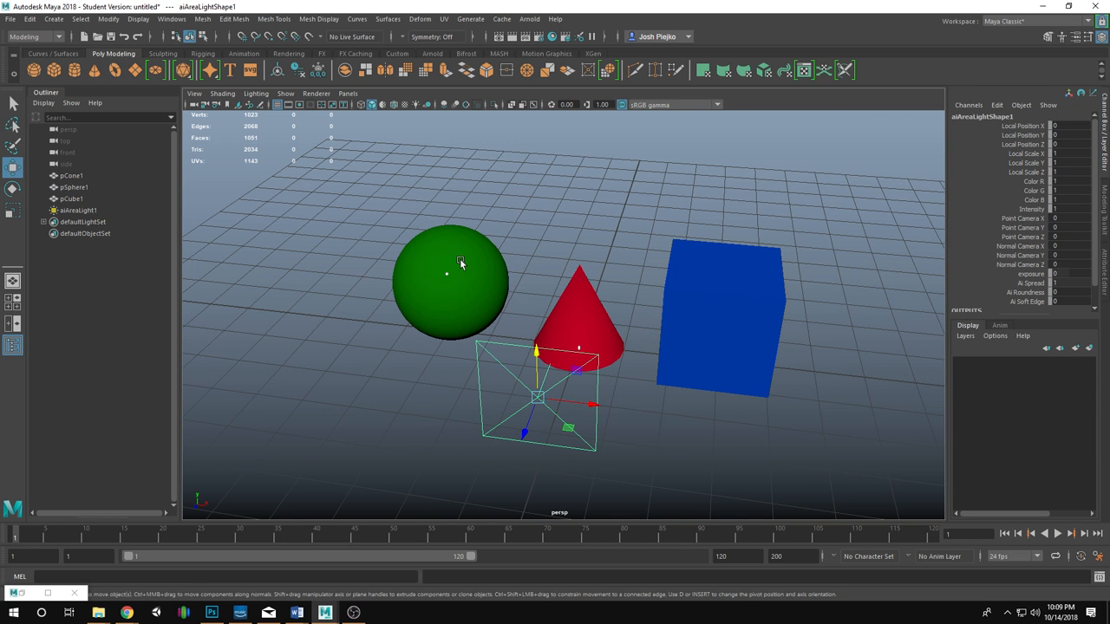
Bring back the minimized Hypershade window and close it.
left_click(316, 93)
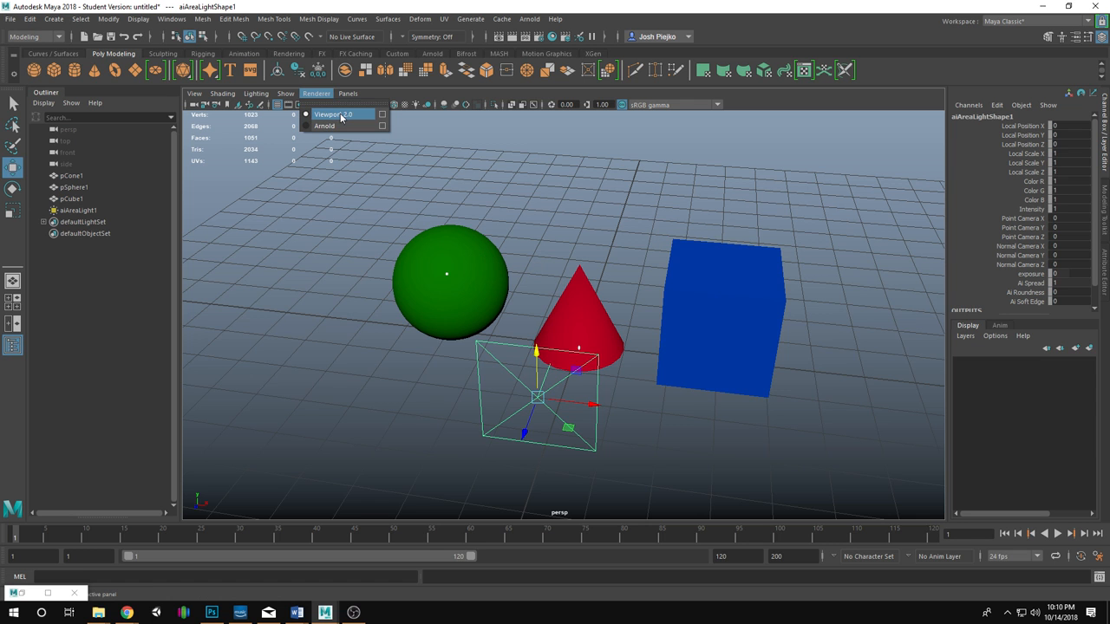
left_click(383, 125)
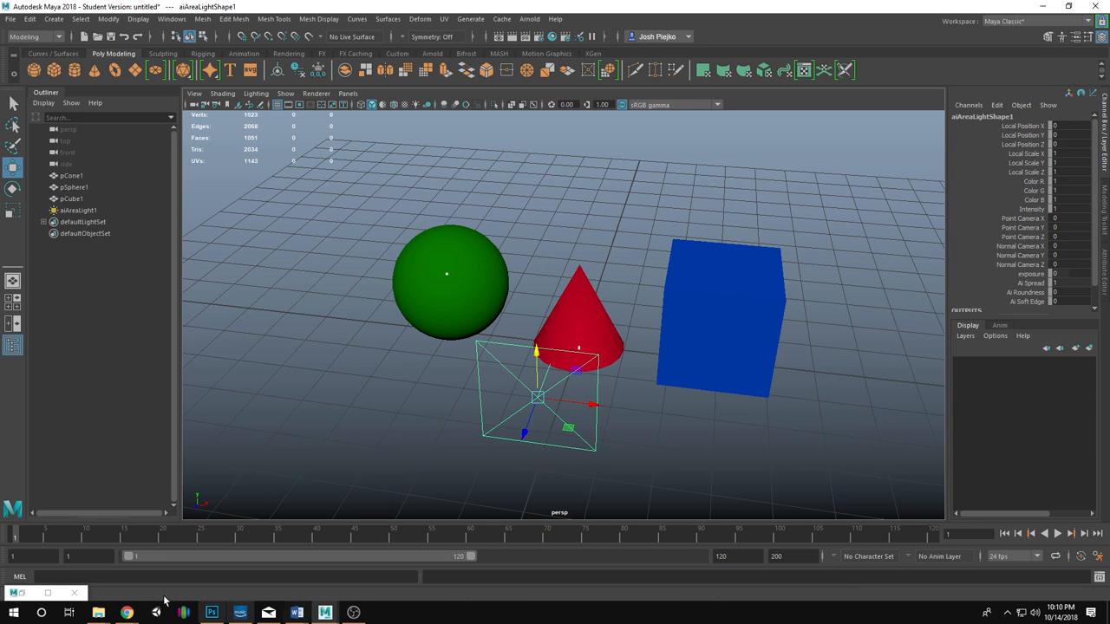
left_click(22, 594)
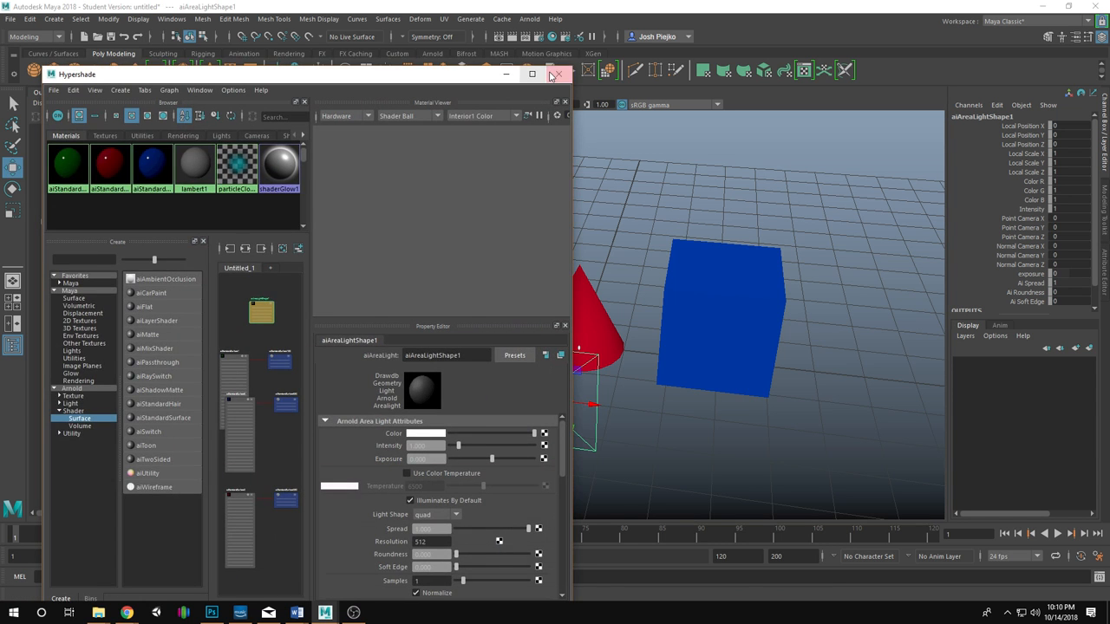
left_click(559, 74)
Switch the perspective viewport's renderer to Arnold, set its control window aside and start the live render.
left_click(315, 94)
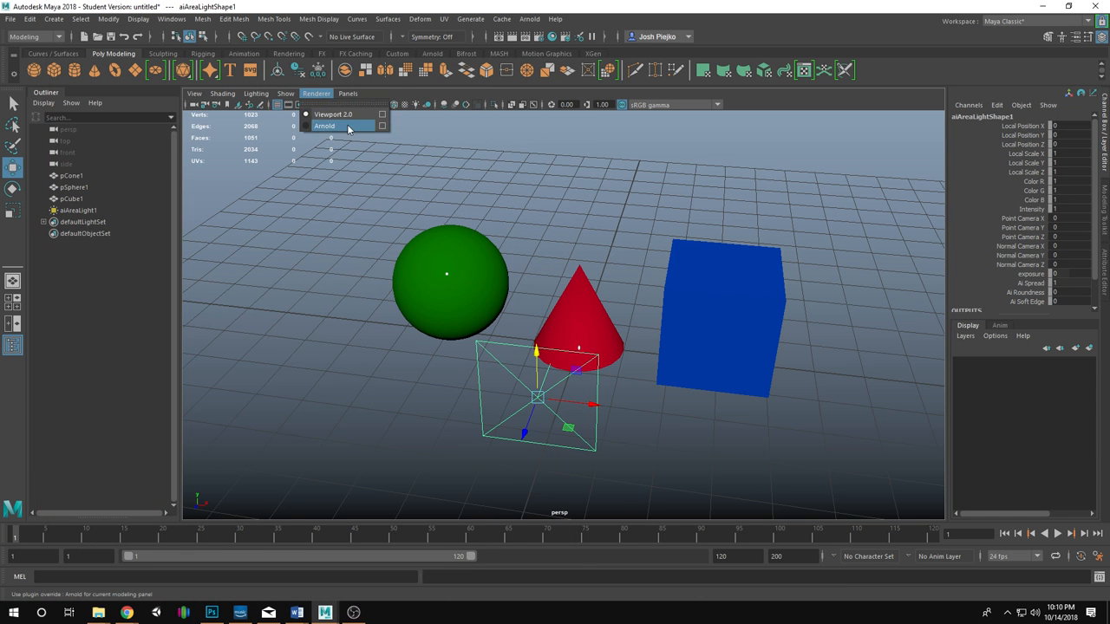
left_click(351, 127)
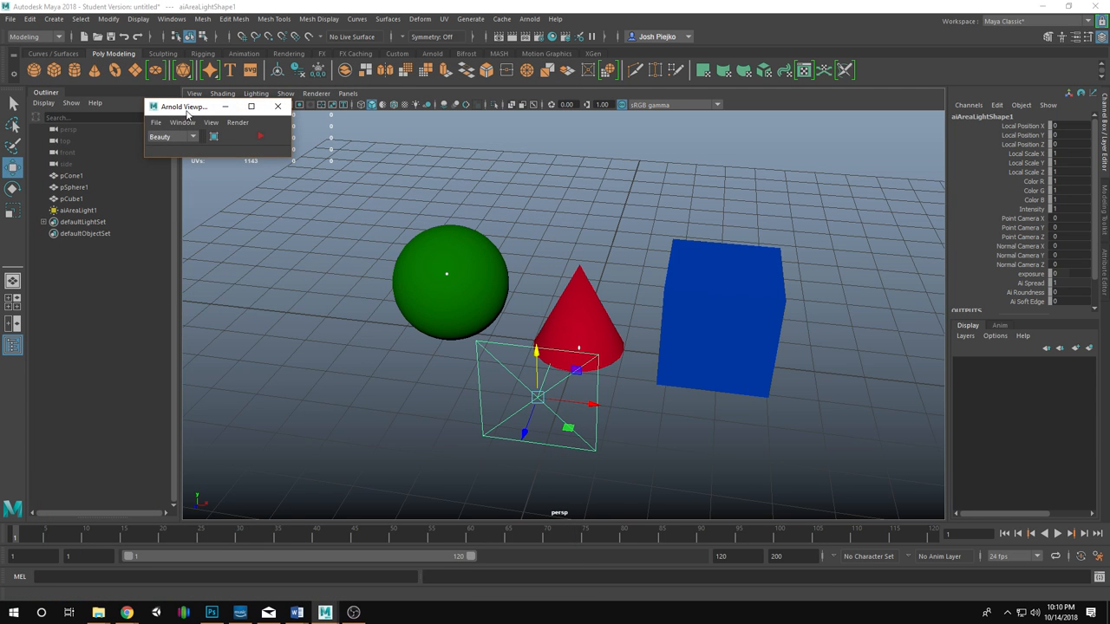
left_click_drag(186, 113, 175, 122)
left_click(314, 94)
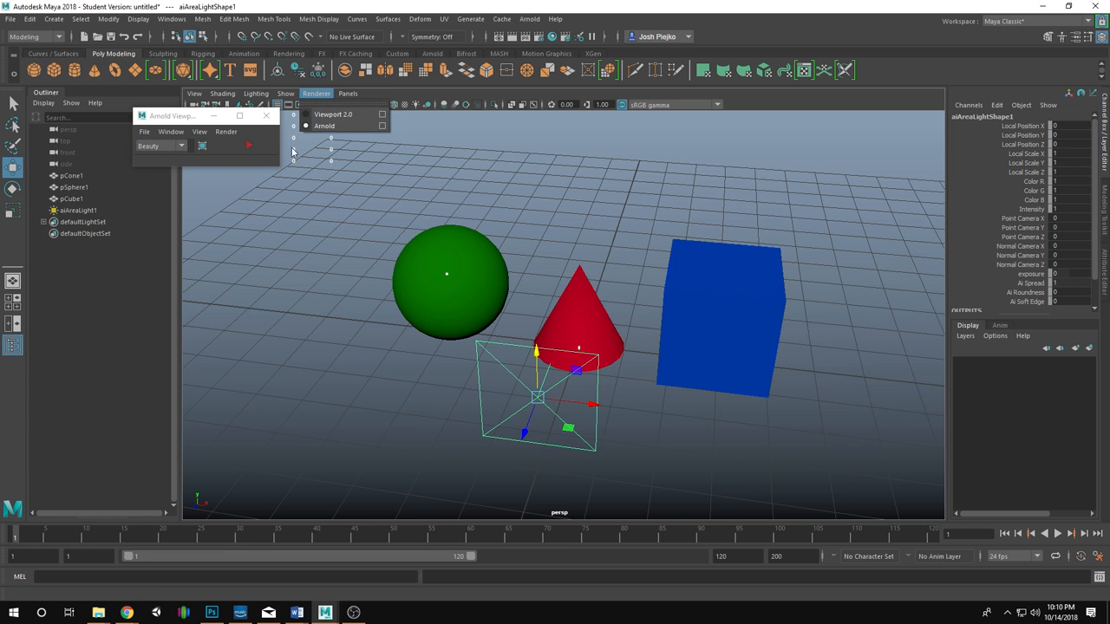
left_click(249, 149)
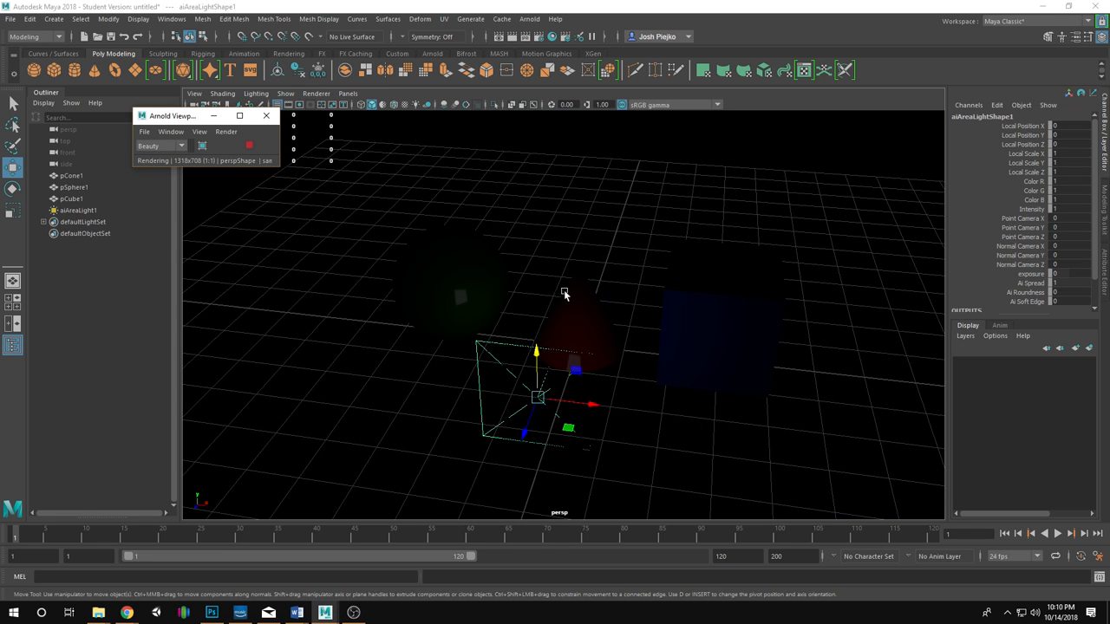
Move the area light away from the shapes and back to about 4.35 on the Z axis, using the live render.
left_click_drag(590, 314, 542, 302, "alt")
left_click_drag(381, 341, 322, 426)
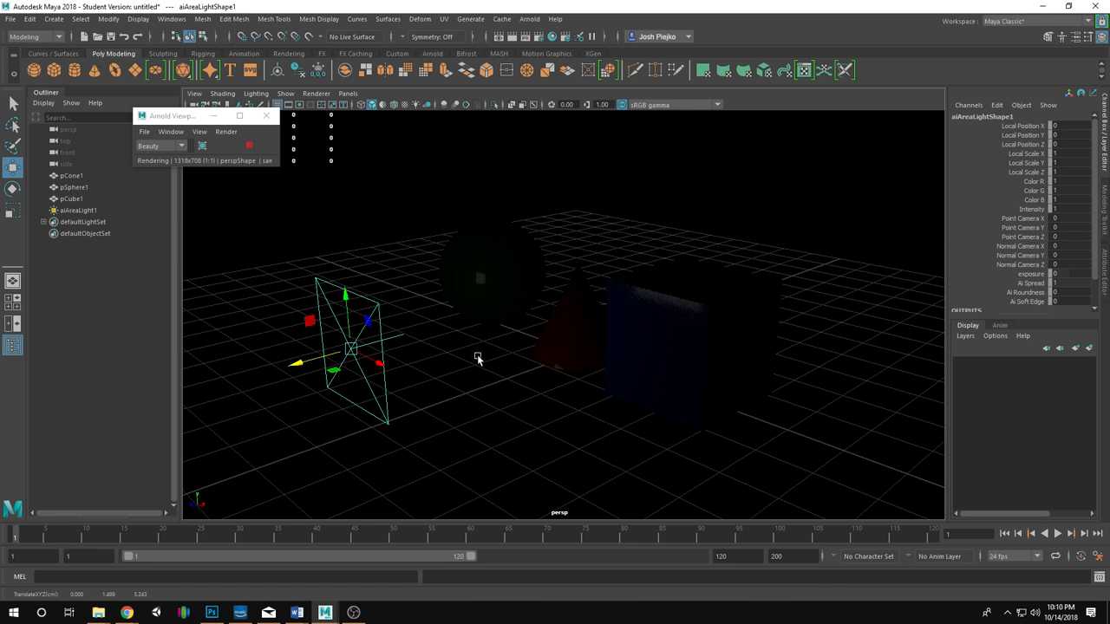
left_click_drag(478, 360, 606, 314, "alt")
left_click_drag(351, 362, 415, 352)
middle_click_drag(414, 351, 436, 402, "alt")
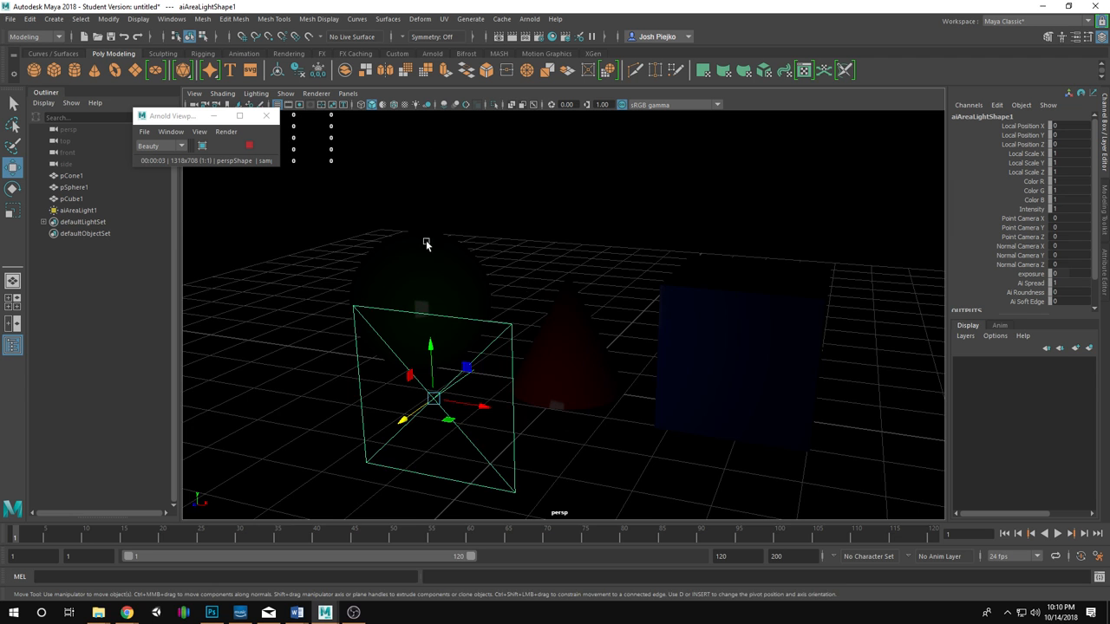
left_click_drag(425, 243, 636, 347, "alt")
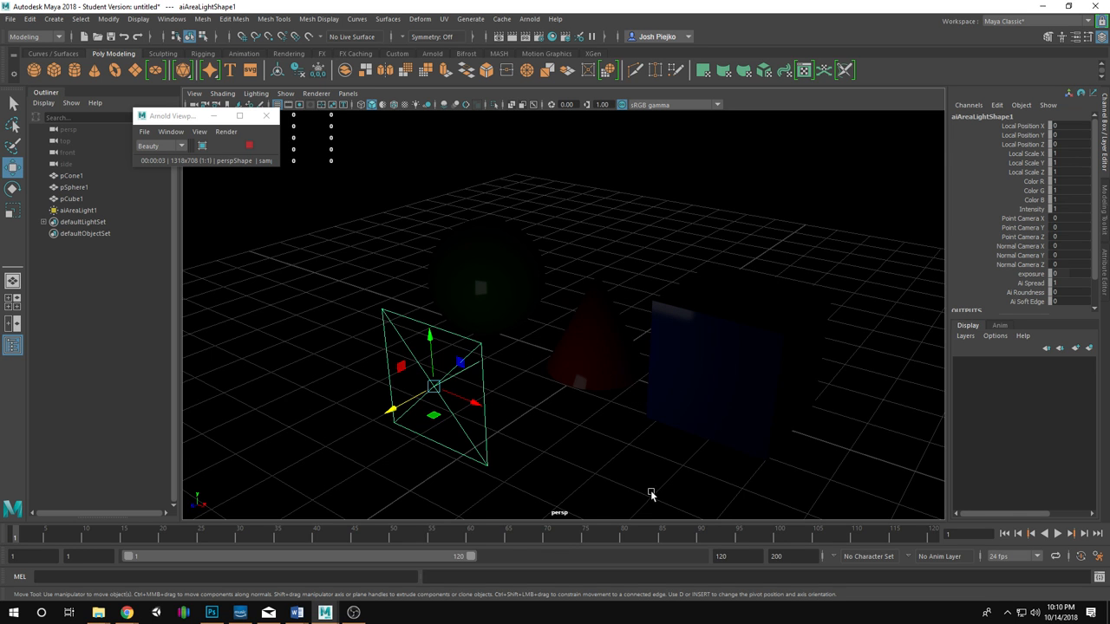
Slide the area light along the X axis to in front of the cube, then back toward the sphere and cone.
left_click_drag(495, 409, 714, 384, "alt")
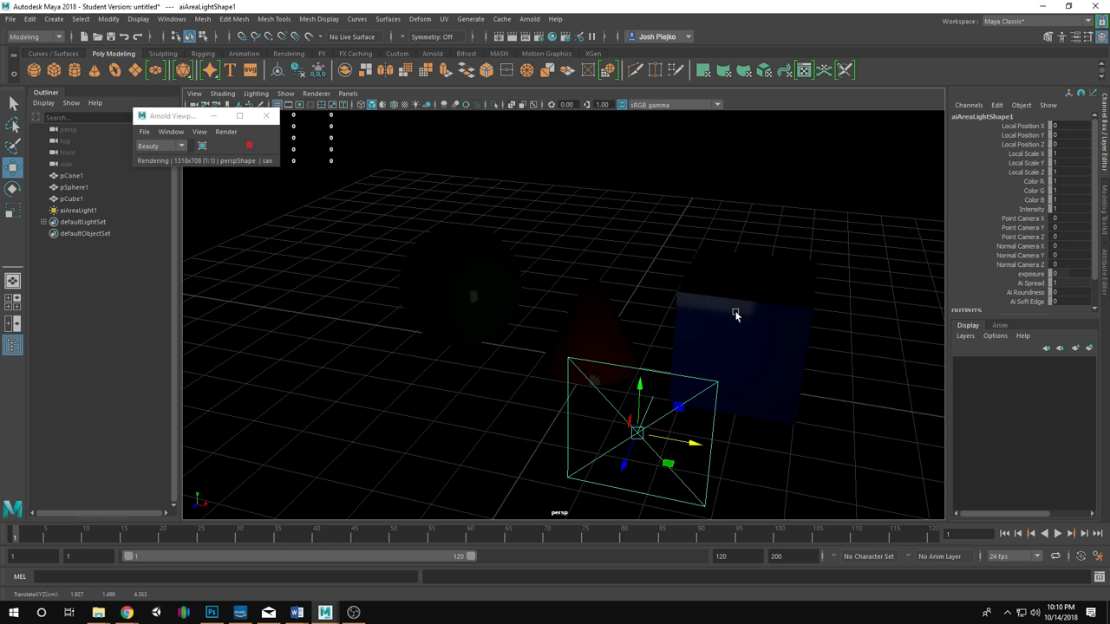
left_click_drag(696, 445, 774, 447)
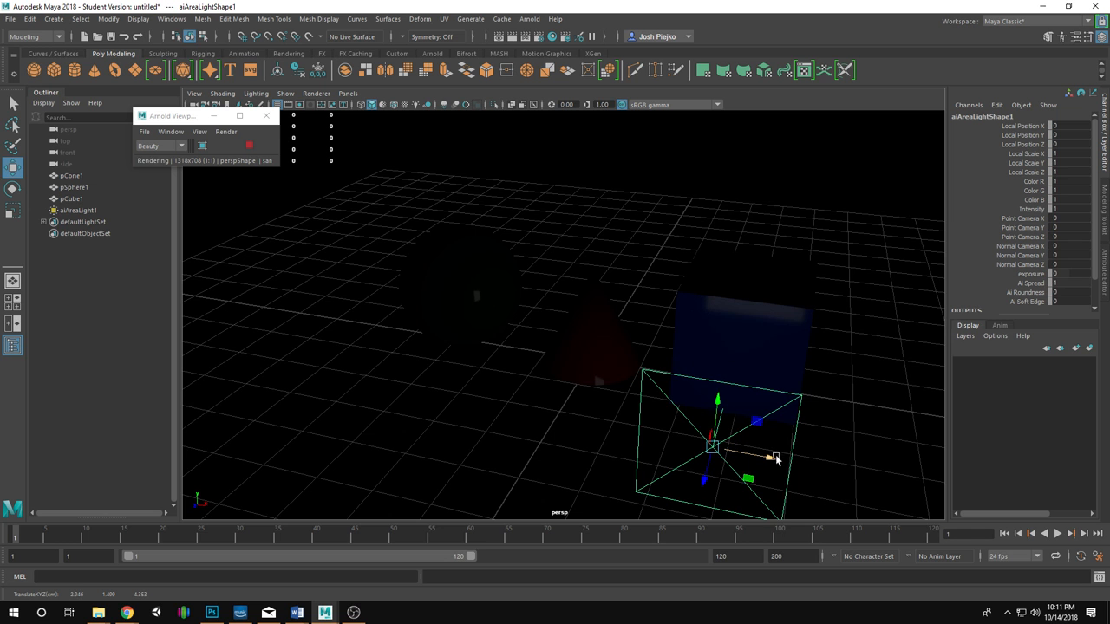
left_click_drag(771, 457, 770, 456)
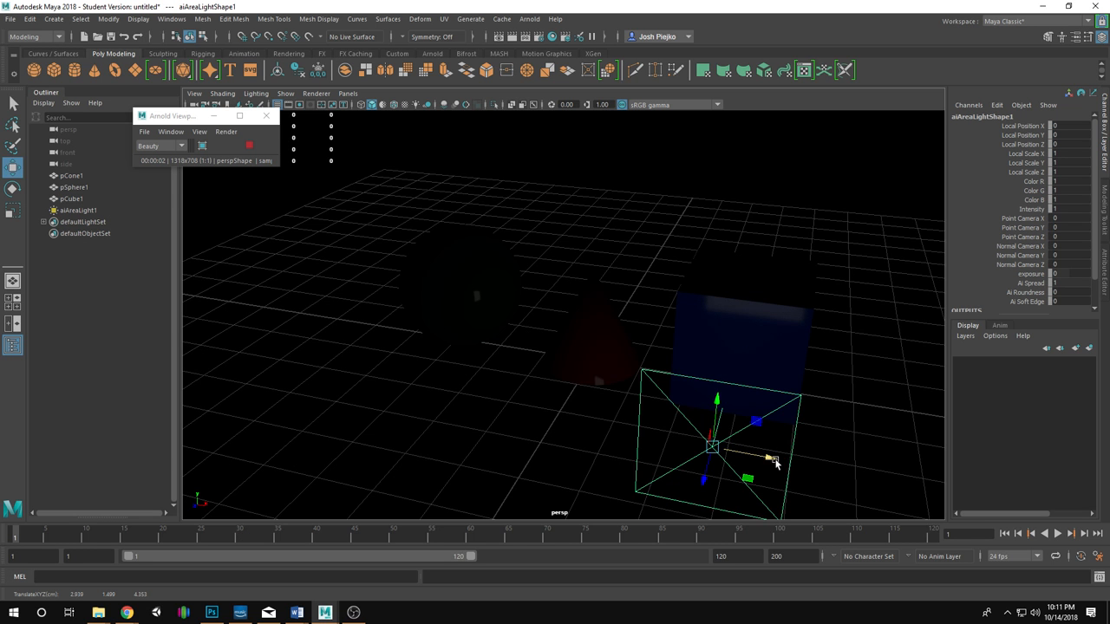
left_click_drag(772, 459, 685, 440)
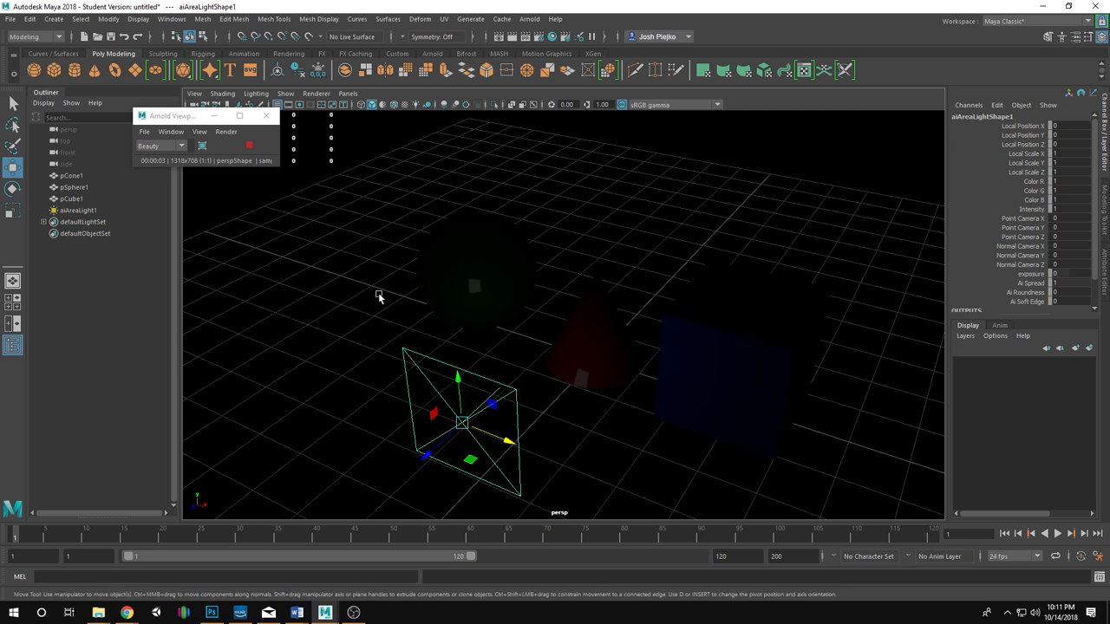
left_click(532, 21)
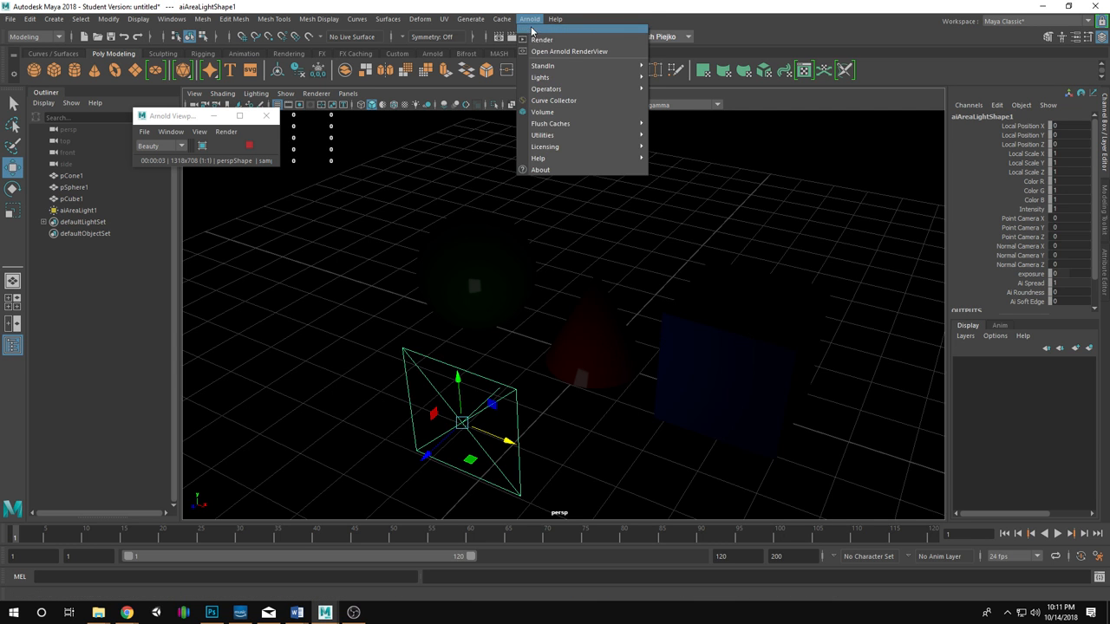
left_click(647, 5)
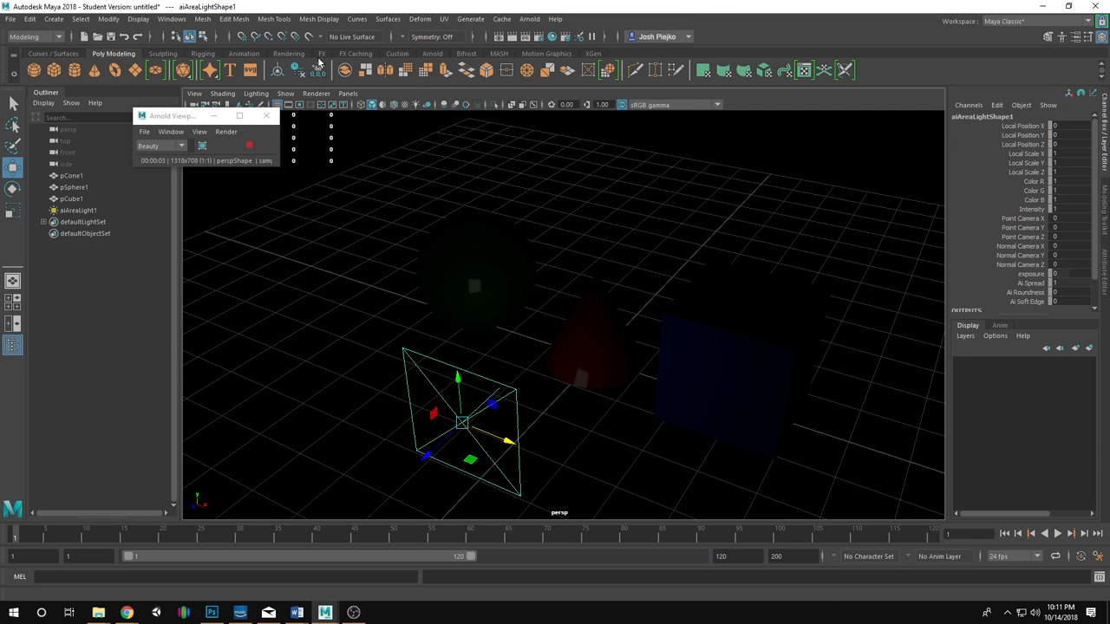
left_click(289, 53)
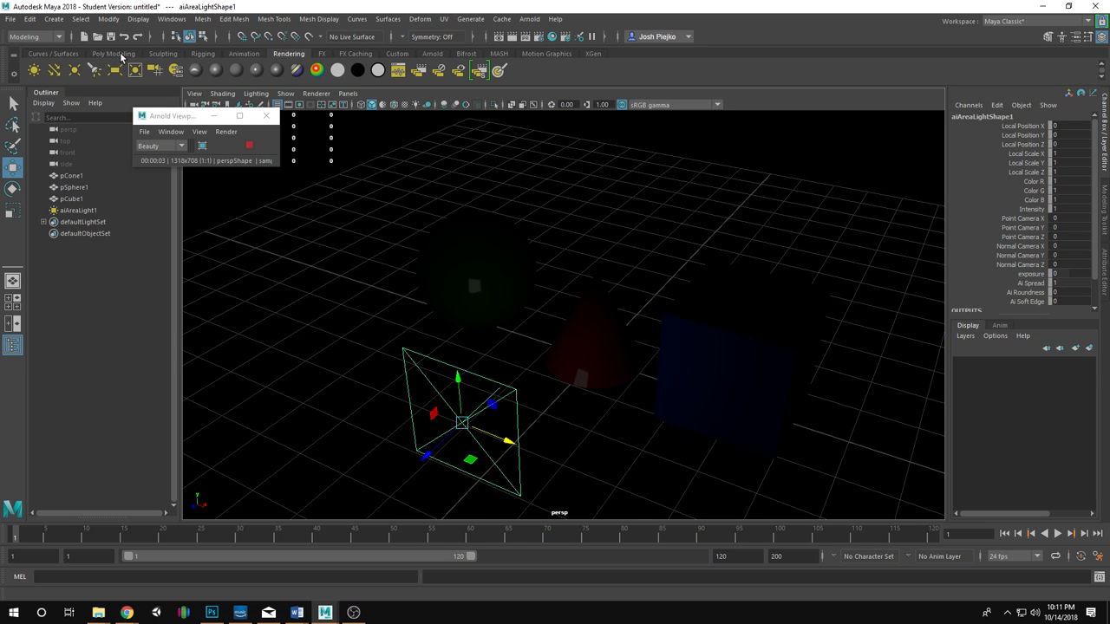
left_click(56, 54)
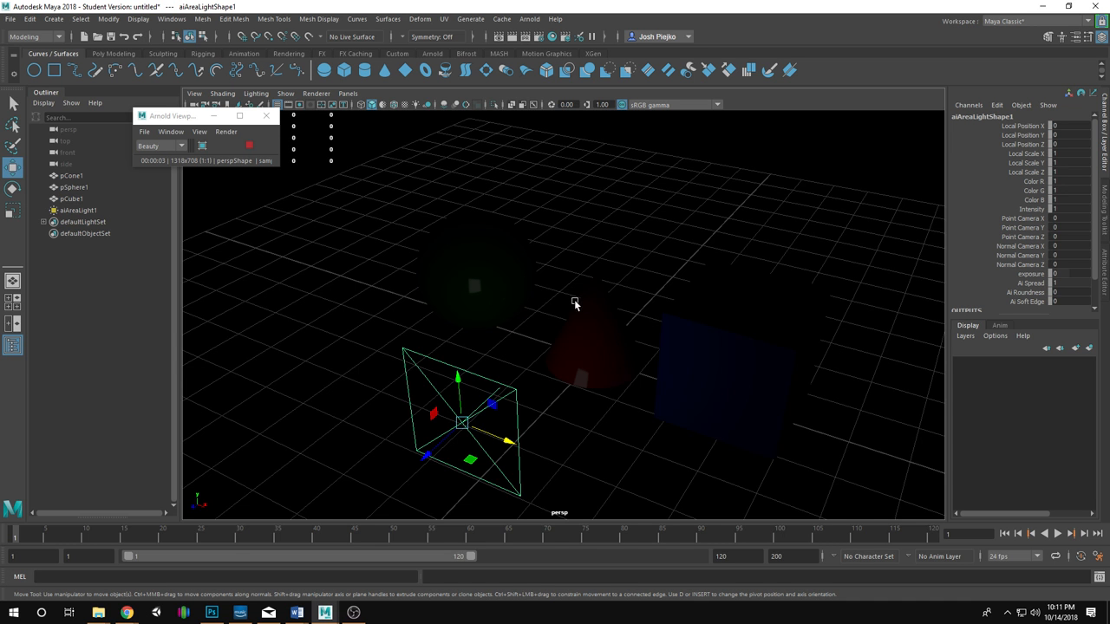
Open the area light's attributes and raise its intensity to about 8.1.
left_click_drag(536, 425, 513, 413, "alt")
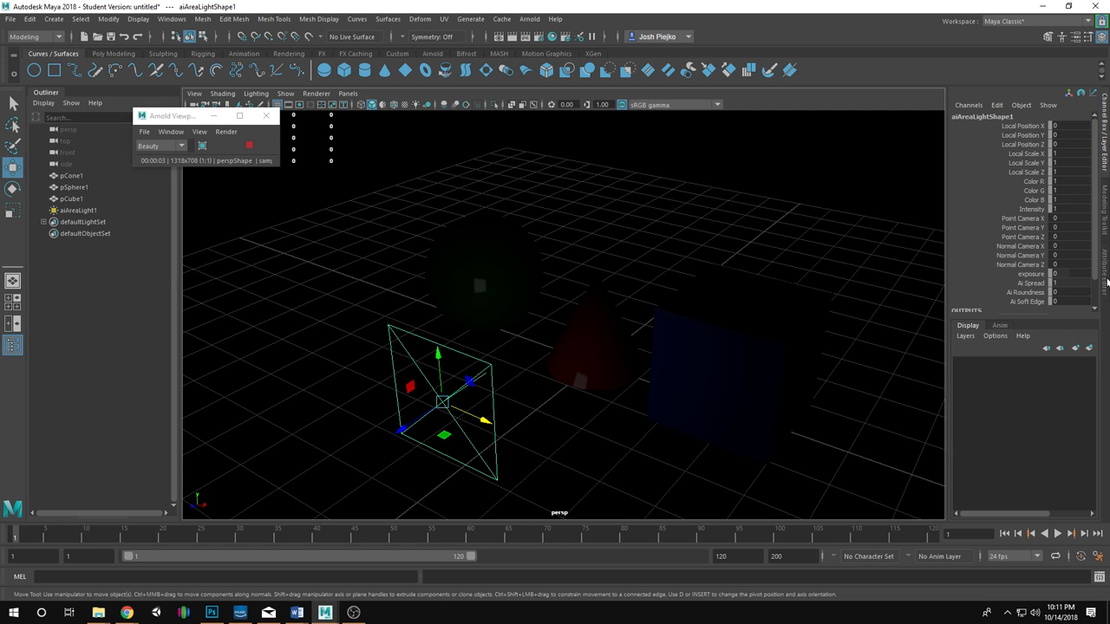
left_click(1106, 276)
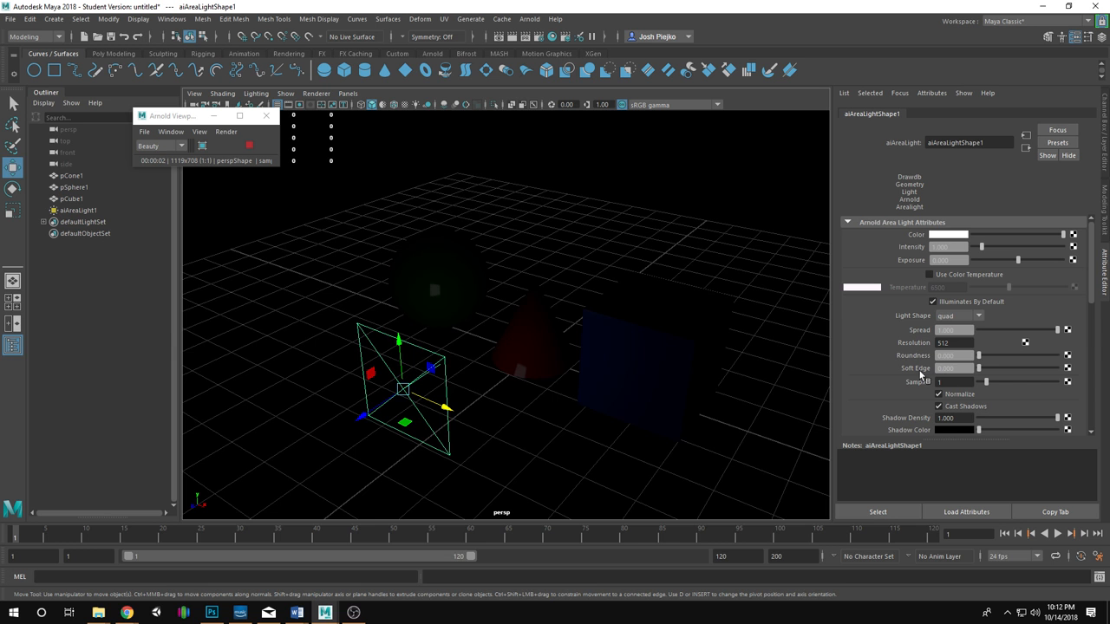
middle_click_drag(436, 369, 471, 365, "alt")
scroll(521, 355, "up", 3)
scroll(546, 350, "down", 1)
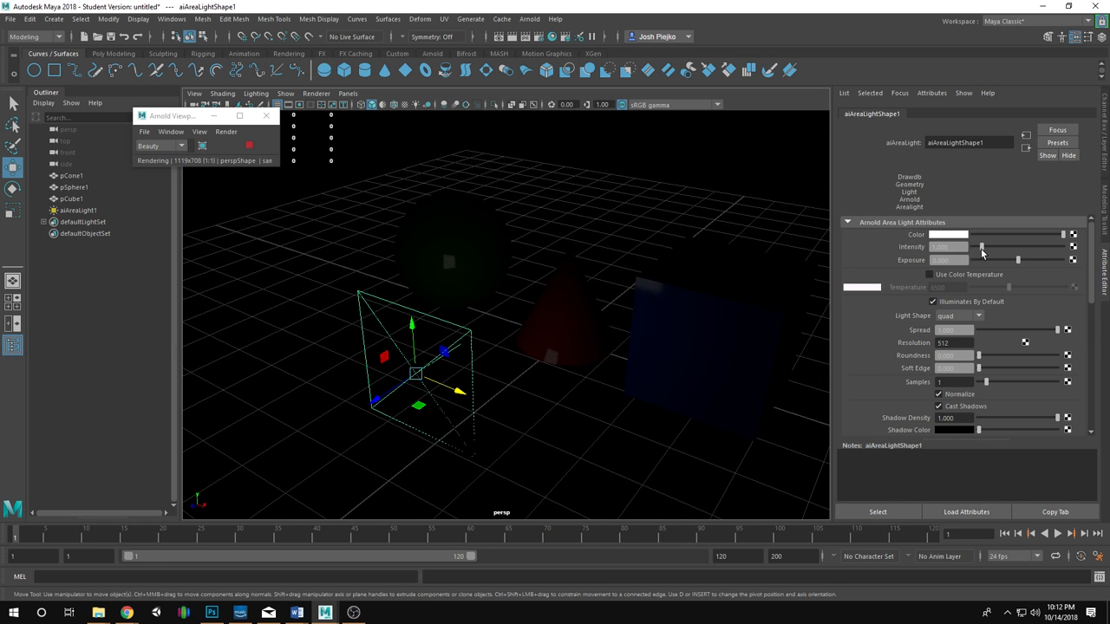
left_click_drag(983, 252, 1046, 251)
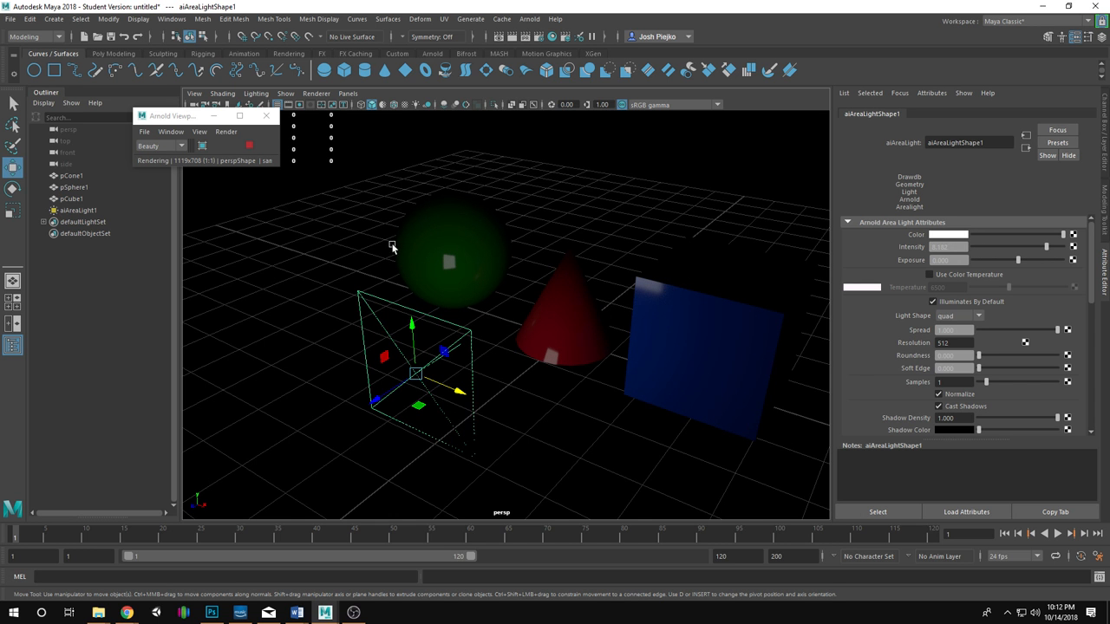
Inspect the lit shapes from several angles, then set the area light's intensity to about 5.3 and exposure to about 3.4.
left_click_drag(501, 303, 509, 307, "alt")
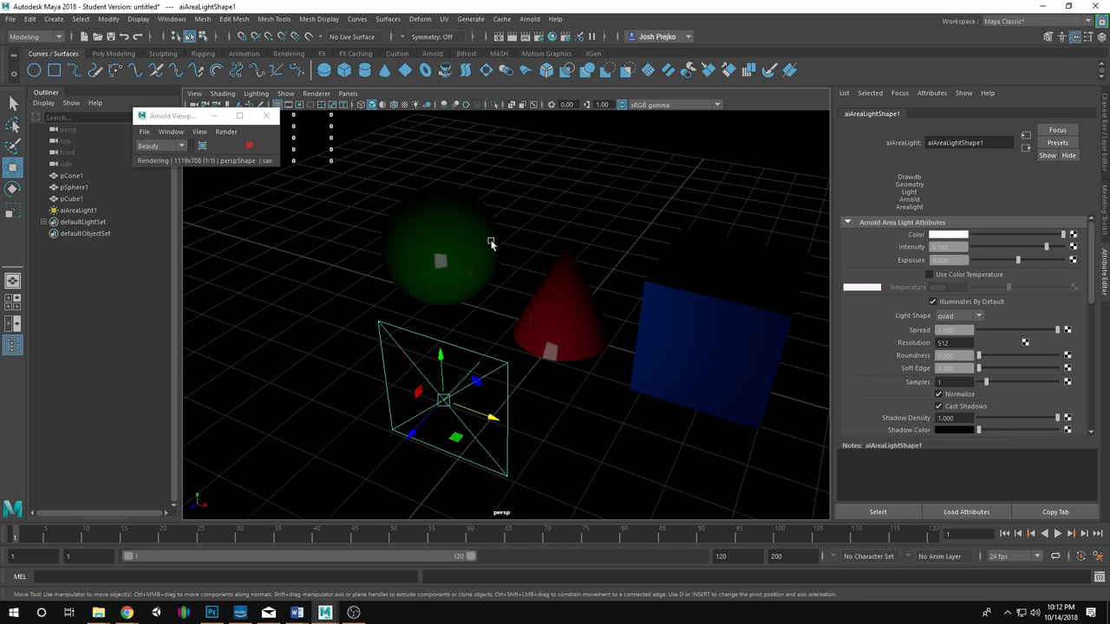
middle_click_drag(626, 304, 563, 333, "alt")
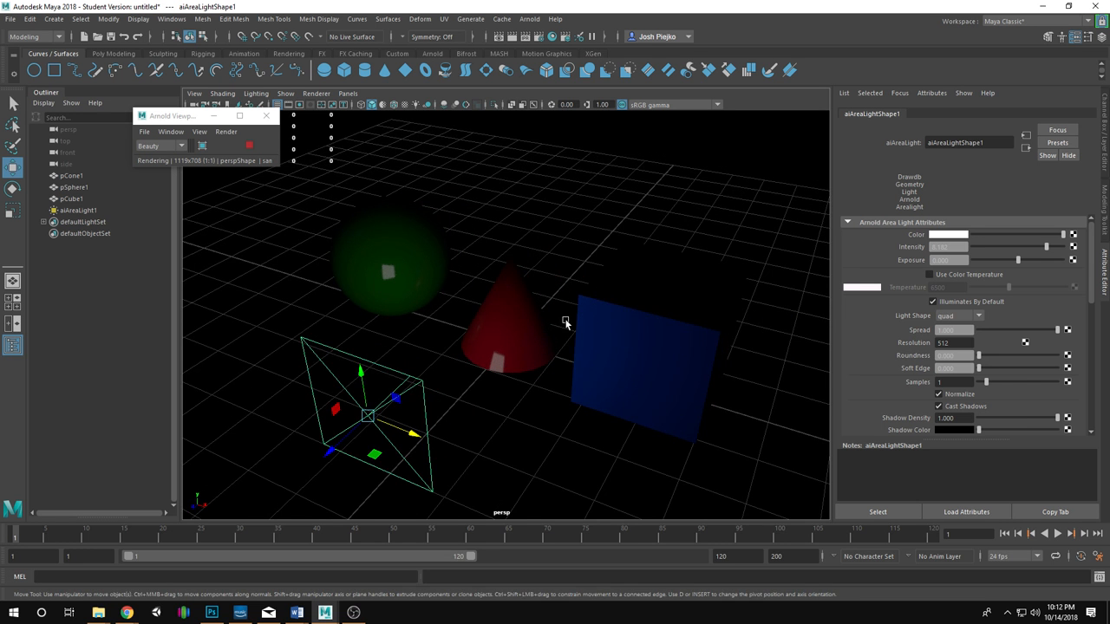
left_click_drag(564, 322, 495, 316, "alt")
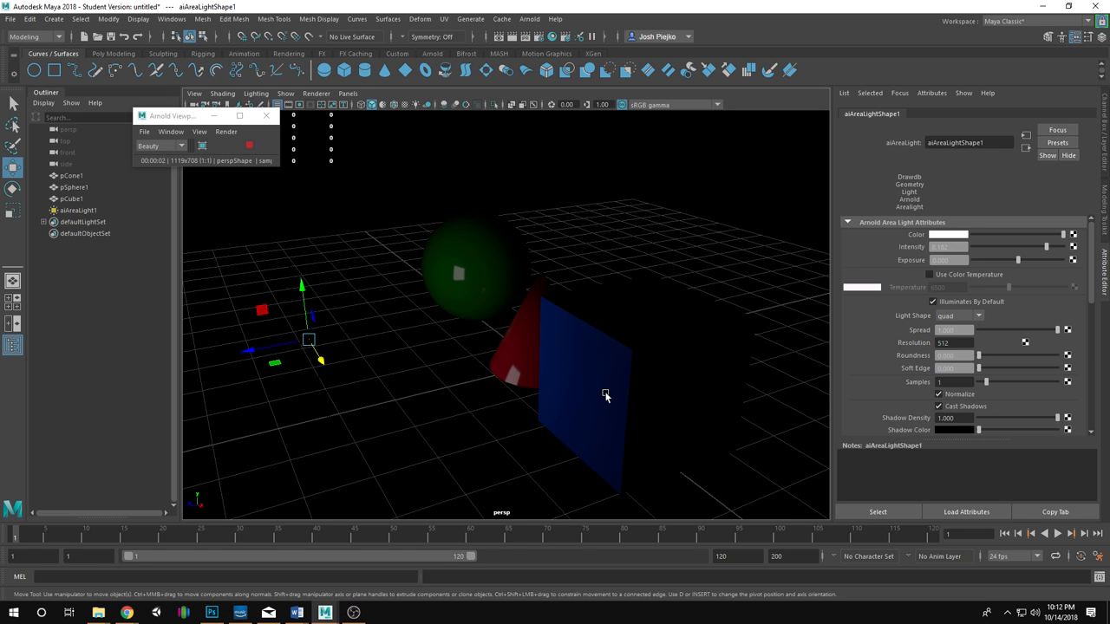
left_click_drag(605, 395, 473, 433, "alt")
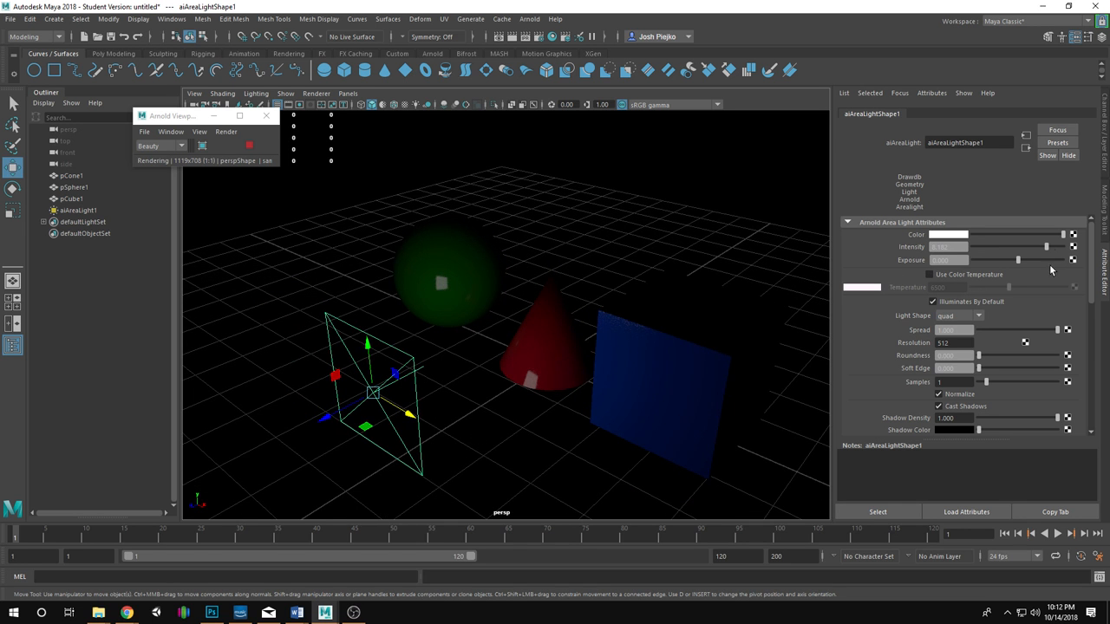
mouse_move(1046, 246)
left_mouse_down()
mouse_move(998, 249)
mouse_move(1046, 257)
left_mouse_up()
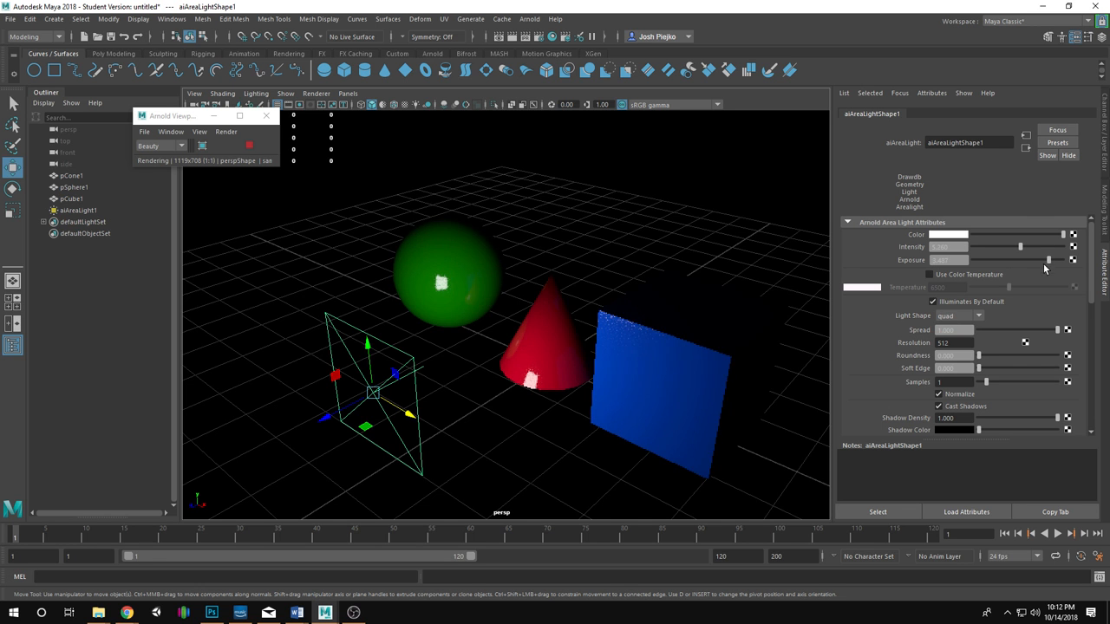
Fine-tune the area light's intensity to about 5.6 and its exposure to about 3.8.
left_click_drag(528, 307, 566, 322, "alt")
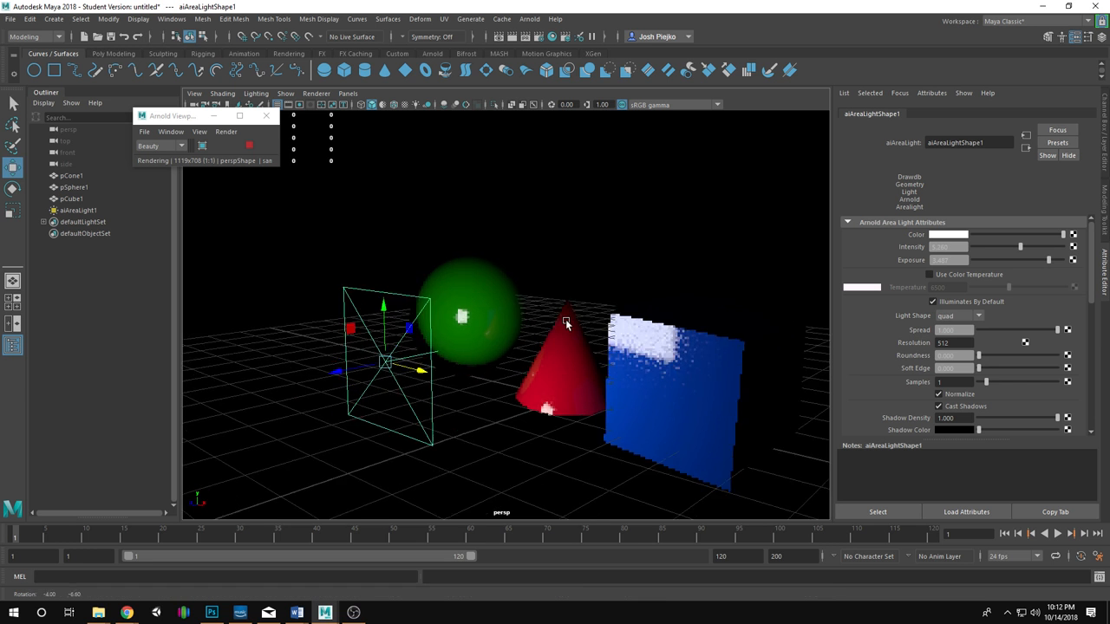
left_click_drag(599, 384, 590, 356, "alt")
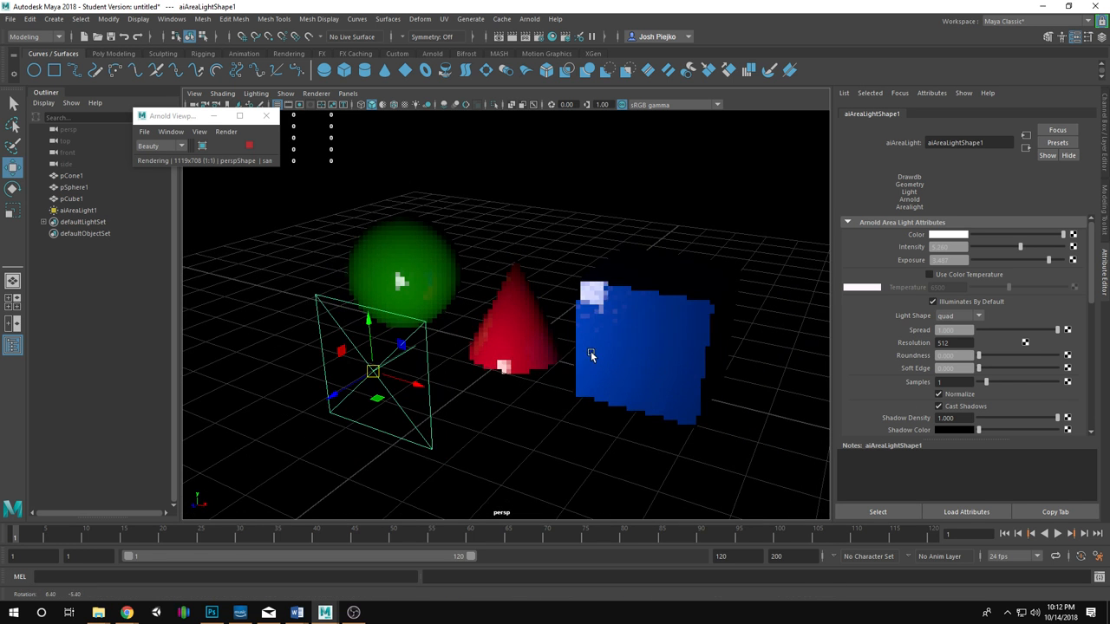
left_click_drag(1020, 248, 1052, 262)
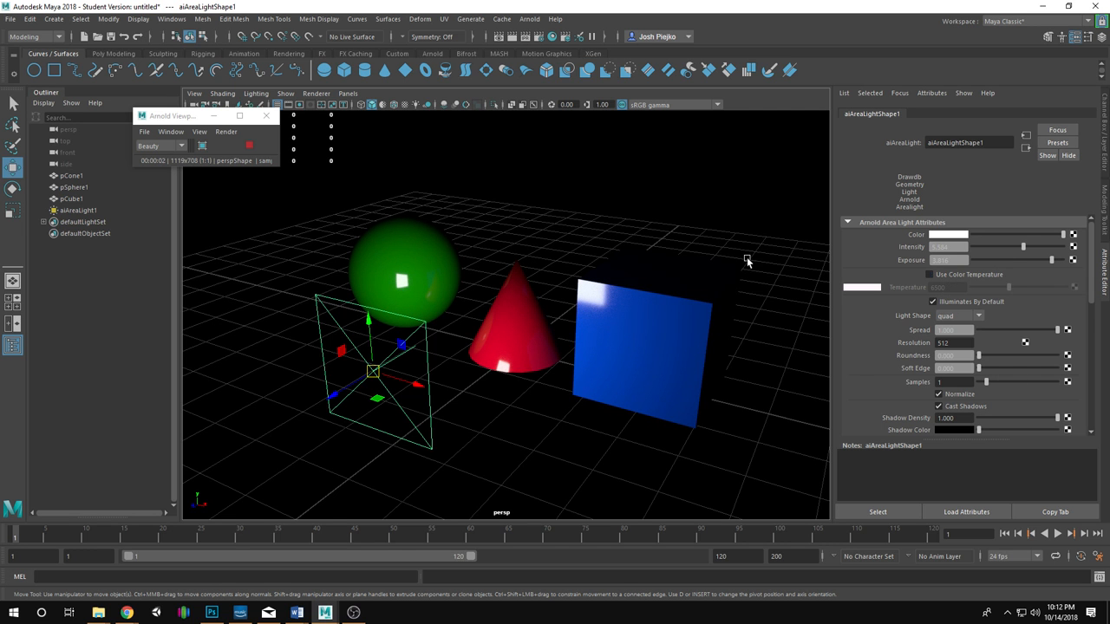
left_click_drag(680, 312, 694, 338, "alt")
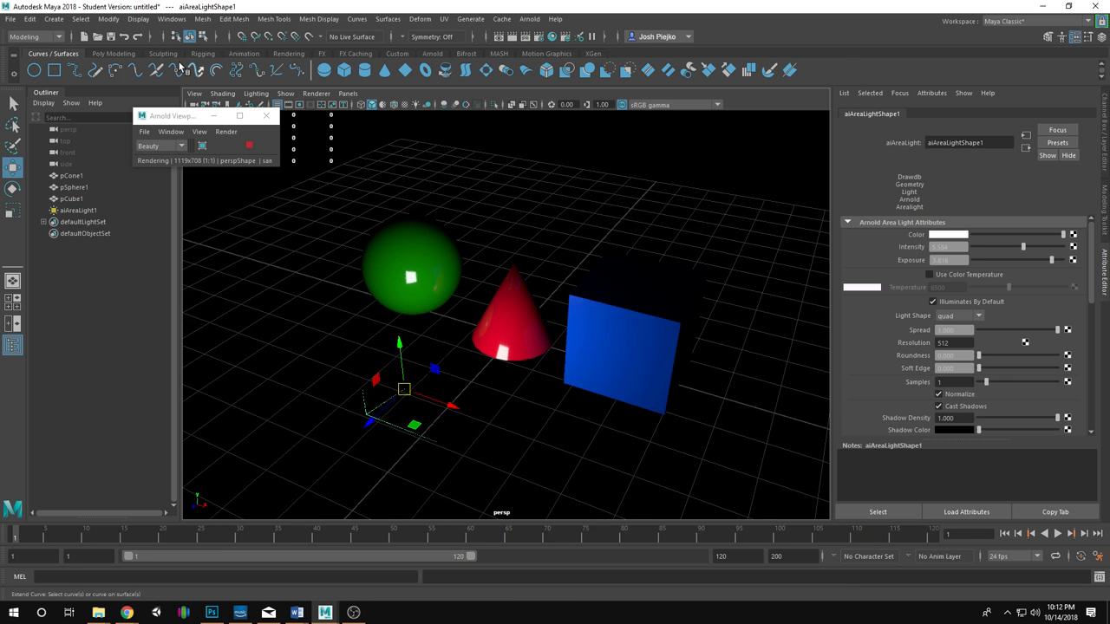
Add a polygon cylinder at the centre of the scene and raise it along the Y axis.
left_click(130, 54)
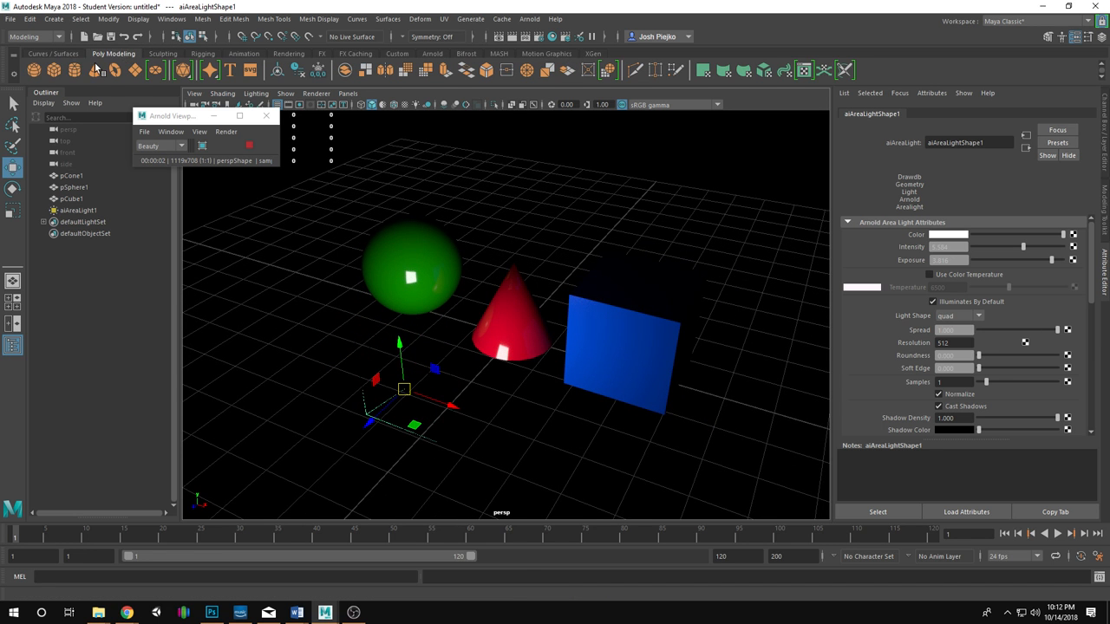
left_click(73, 71)
left_click_drag(463, 329, 441, 309, "alt")
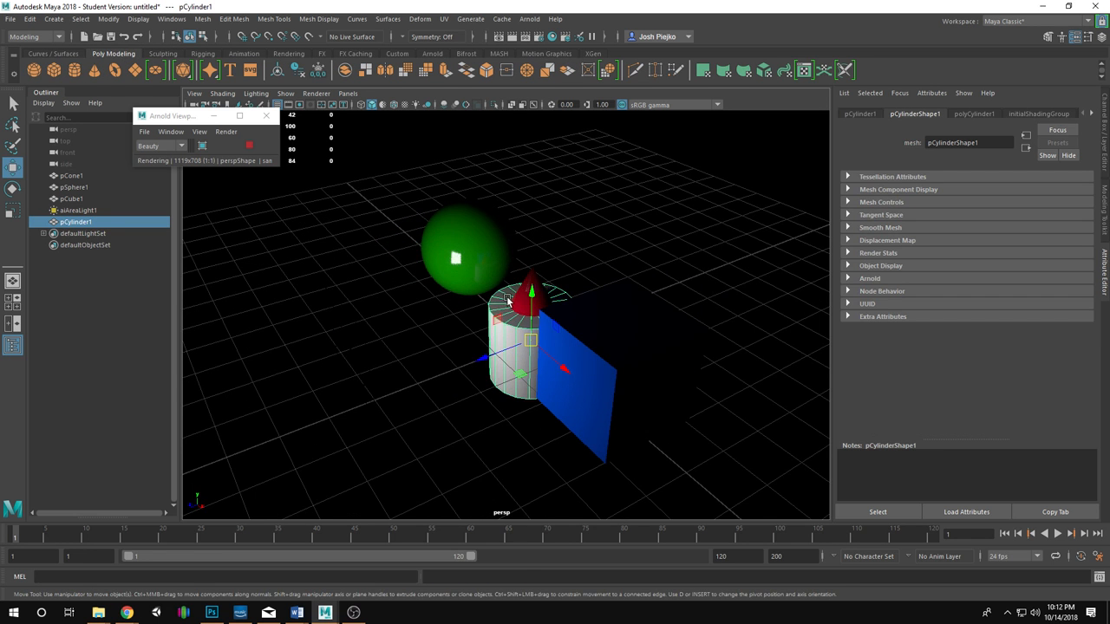
left_click_drag(529, 293, 532, 265)
mouse_move(408, 321)
left_mouse_down("alt")
mouse_move(442, 297)
mouse_move(407, 304)
left_mouse_up("alt")
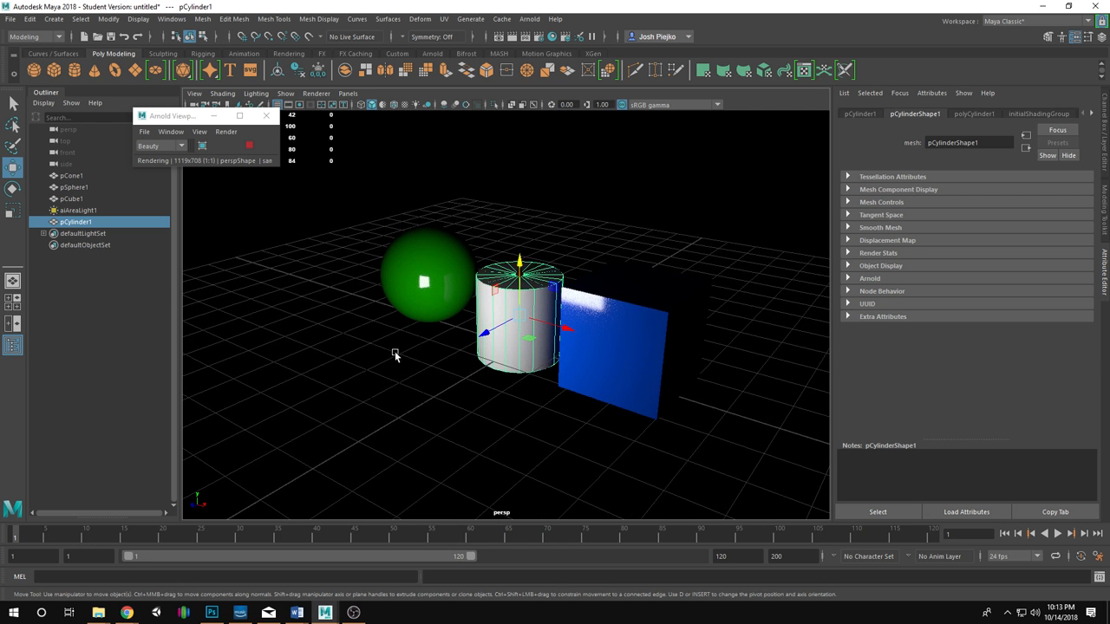
Deselect the cylinder and select the area light again.
left_click(581, 424)
left_click(551, 329)
left_click(418, 371)
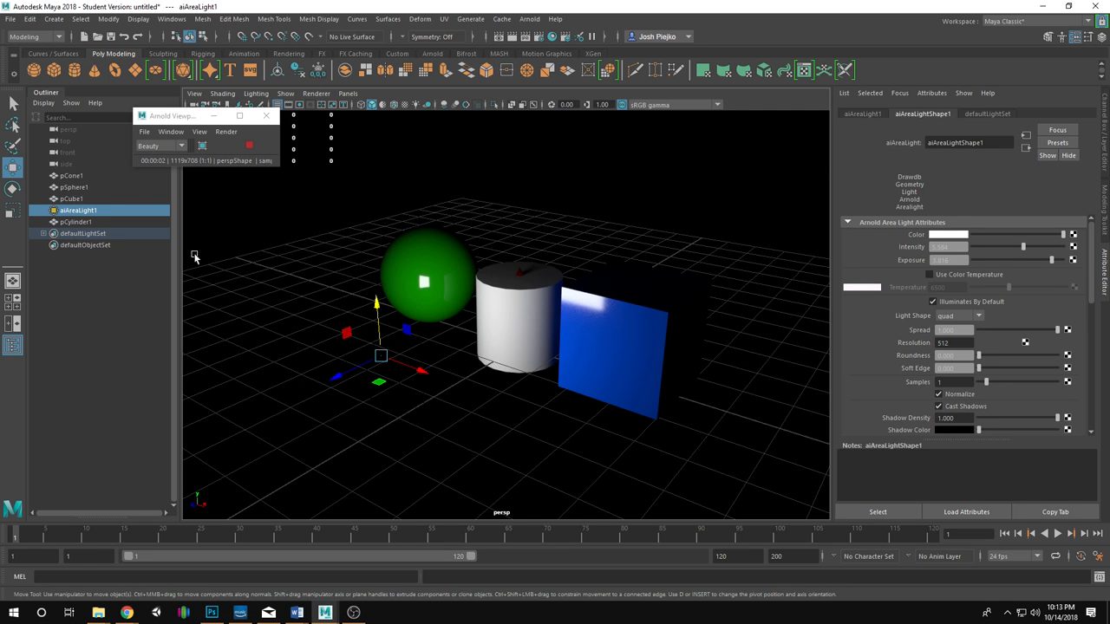
left_click(479, 444)
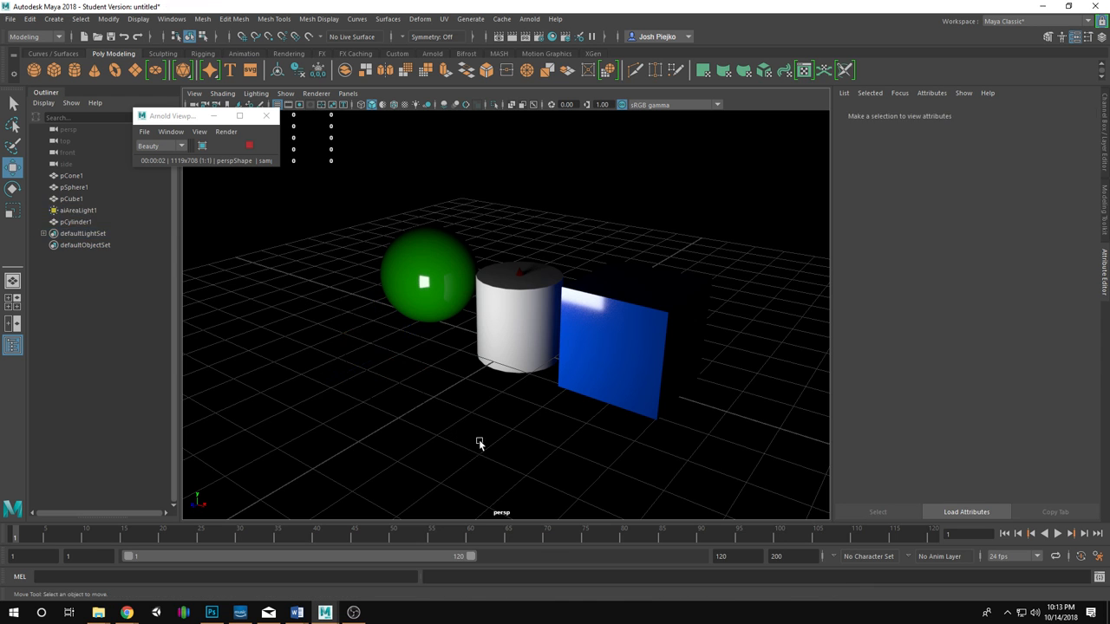
left_click(351, 371)
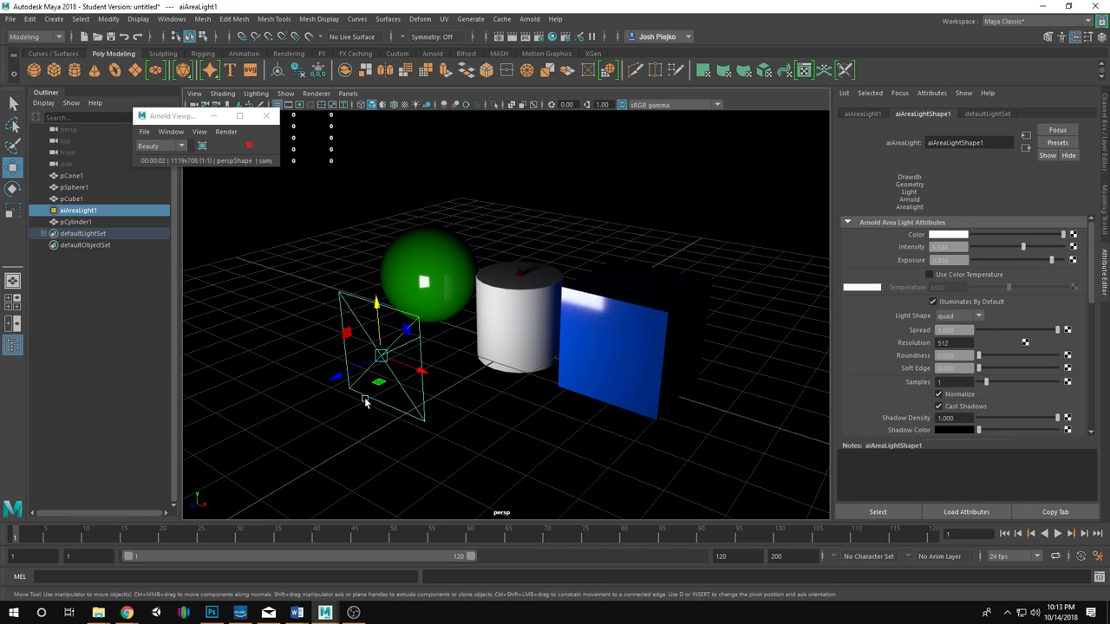
left_click(266, 354)
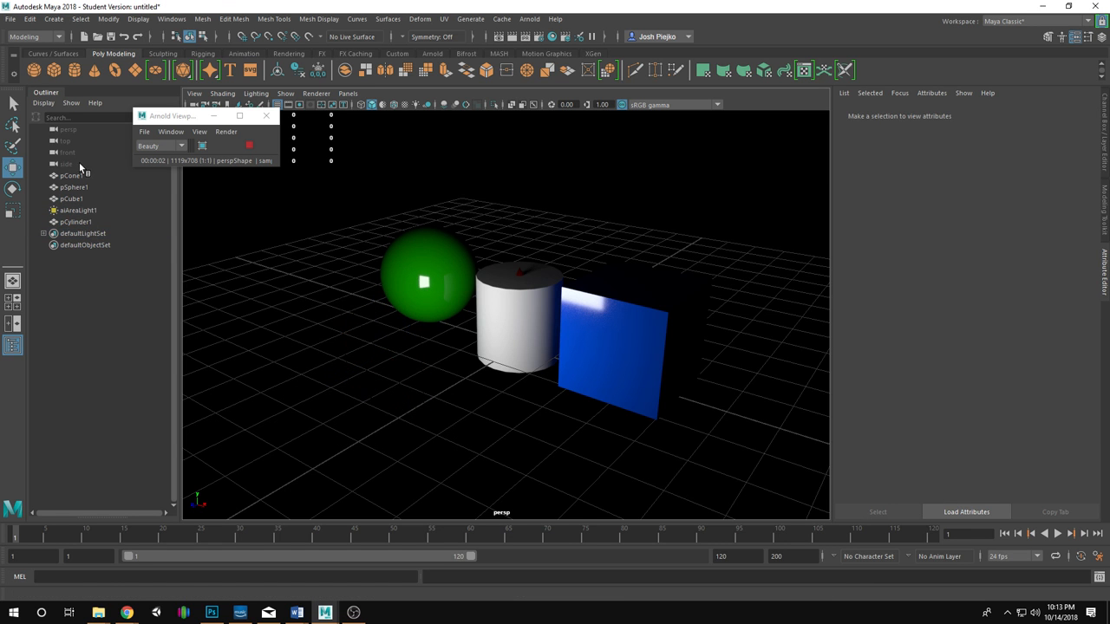
left_click(96, 210)
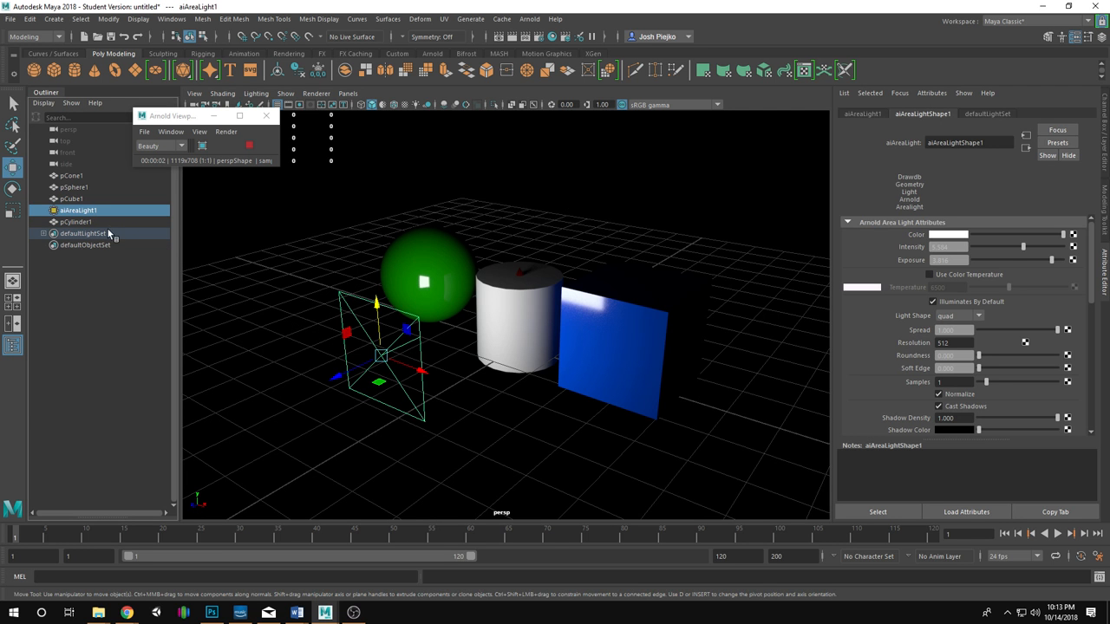
Add a polygon plane and scale it uniformly by about 20.7 to form a floor beneath the shapes.
left_click(134, 70)
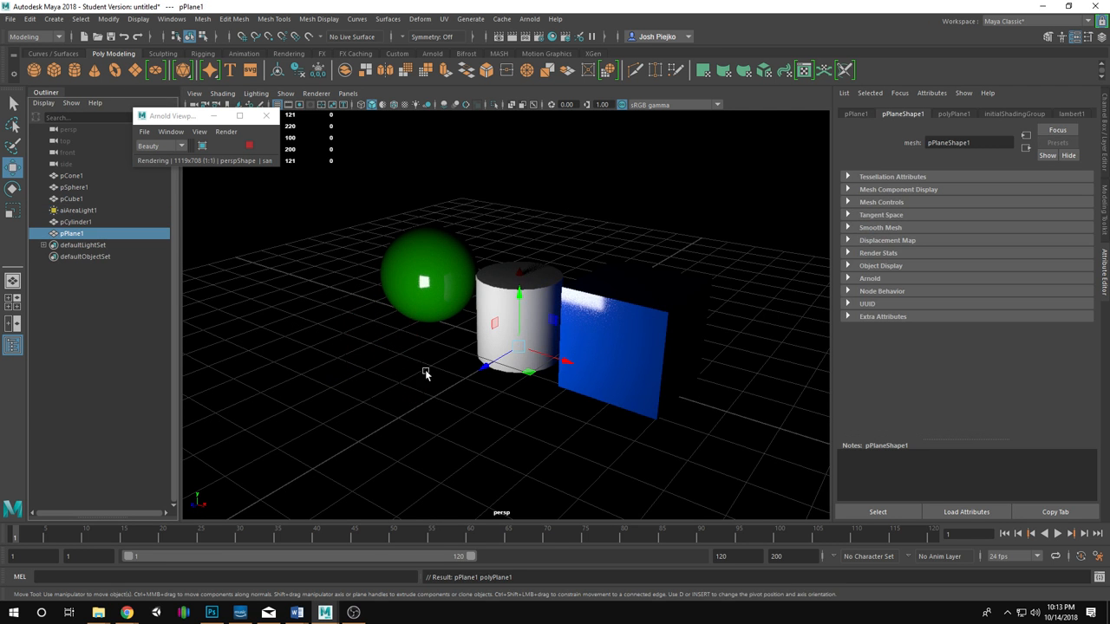
key("r")
left_click_drag(519, 352, 772, 349)
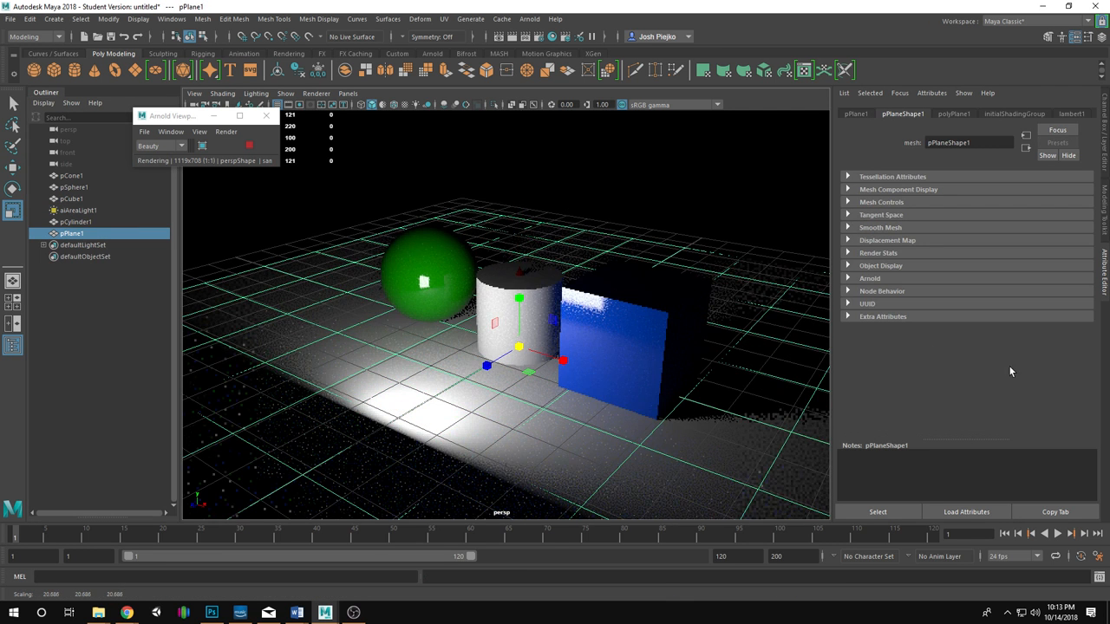
Select the area light, try its color temperature at values up to 15000, and turn color temperature off again.
left_click(85, 211)
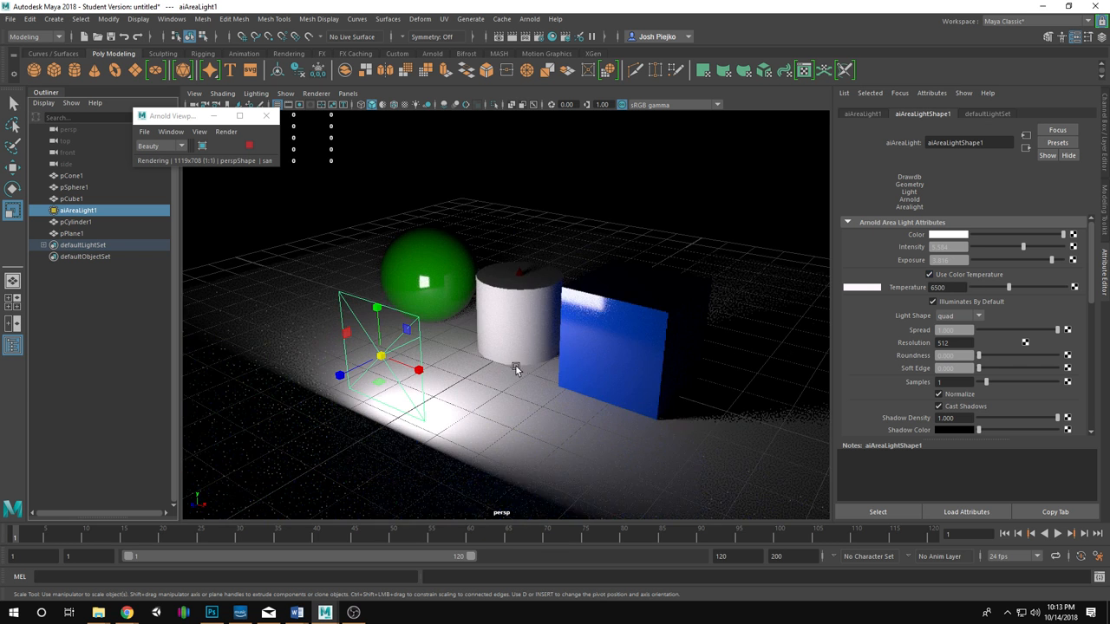
right_click_drag(514, 364, 563, 364, "alt")
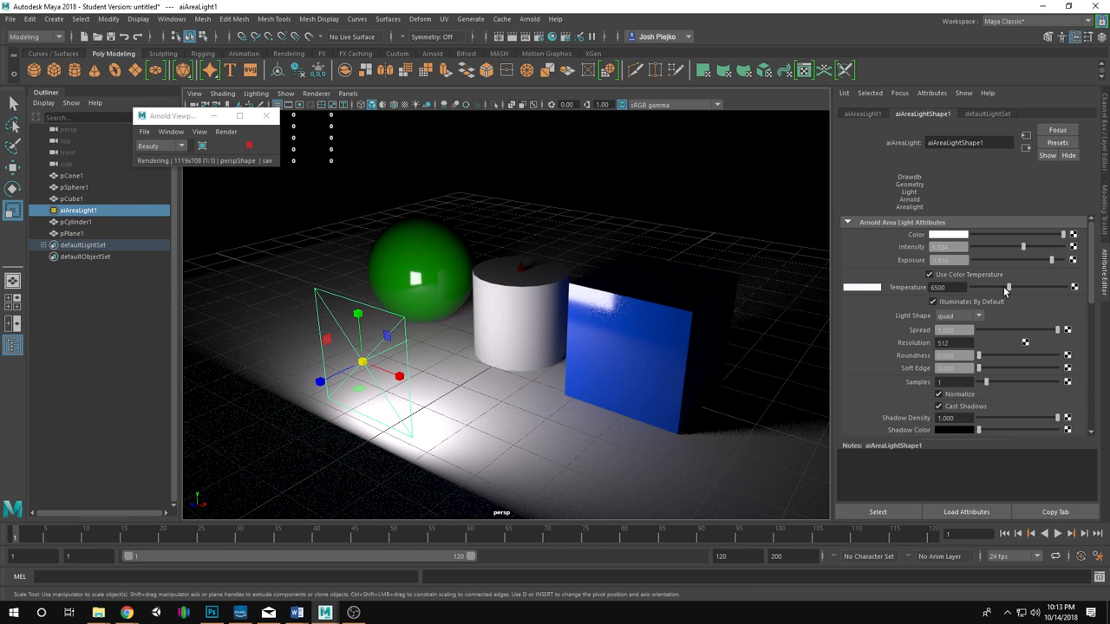
left_click_drag(1013, 292, 1069, 295)
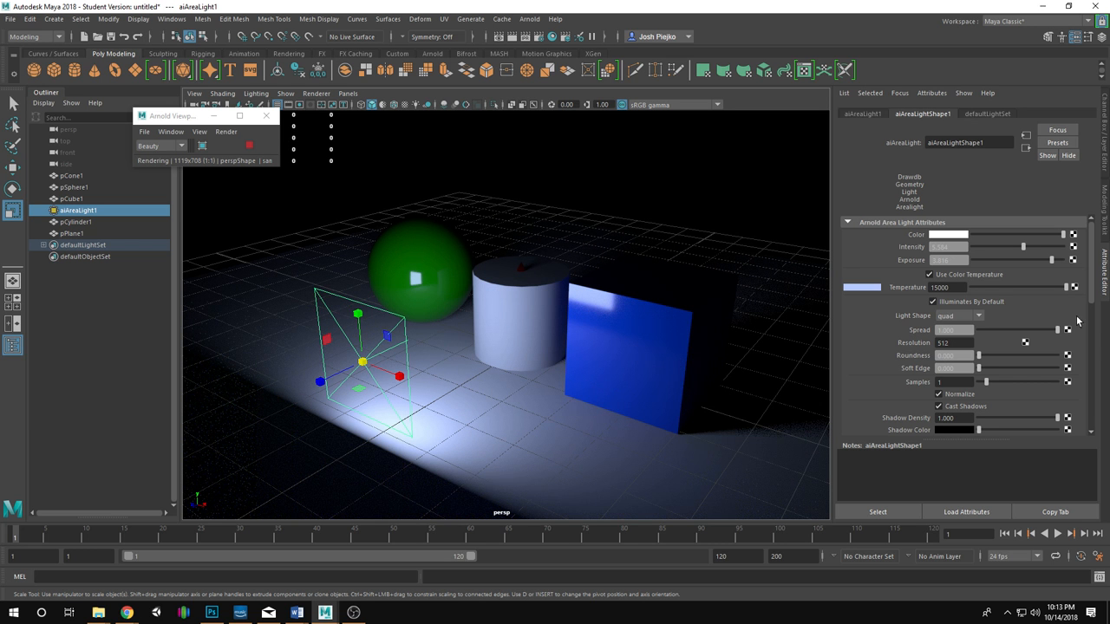
mouse_move(579, 357)
left_mouse_down("alt")
mouse_move(593, 361)
mouse_move(579, 341)
left_mouse_up("alt")
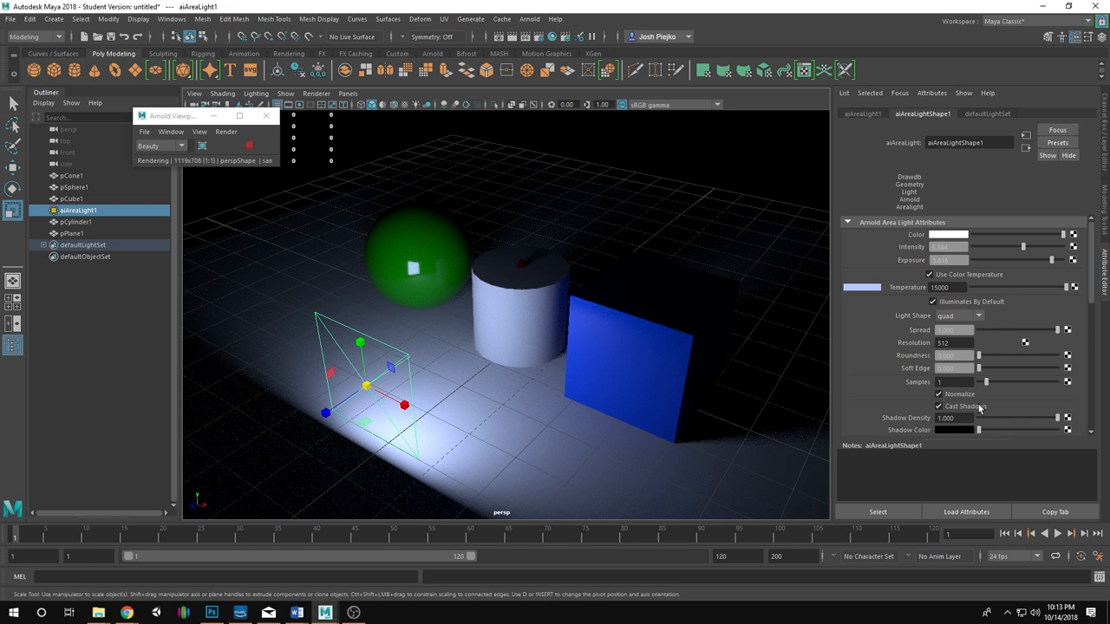
mouse_move(1045, 289)
left_mouse_down()
mouse_move(973, 288)
mouse_move(1049, 289)
left_mouse_up()
left_click(929, 274)
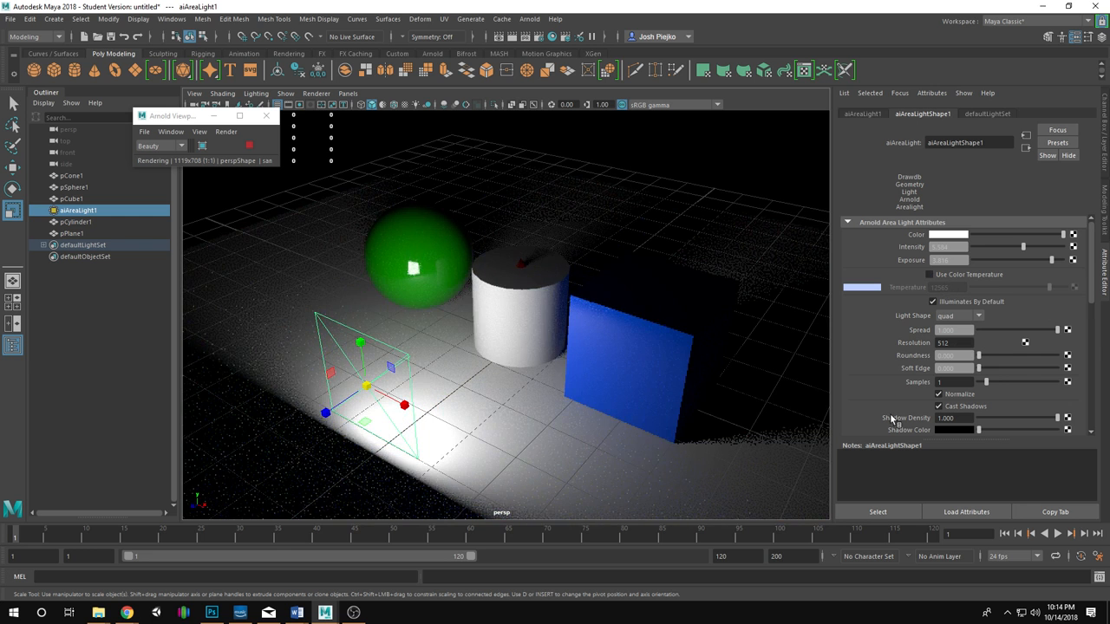
Try a dark amber color on the area light with hue 33.307, saturation 1.000 and value 0.463.
scroll(412, 362, "up", 2)
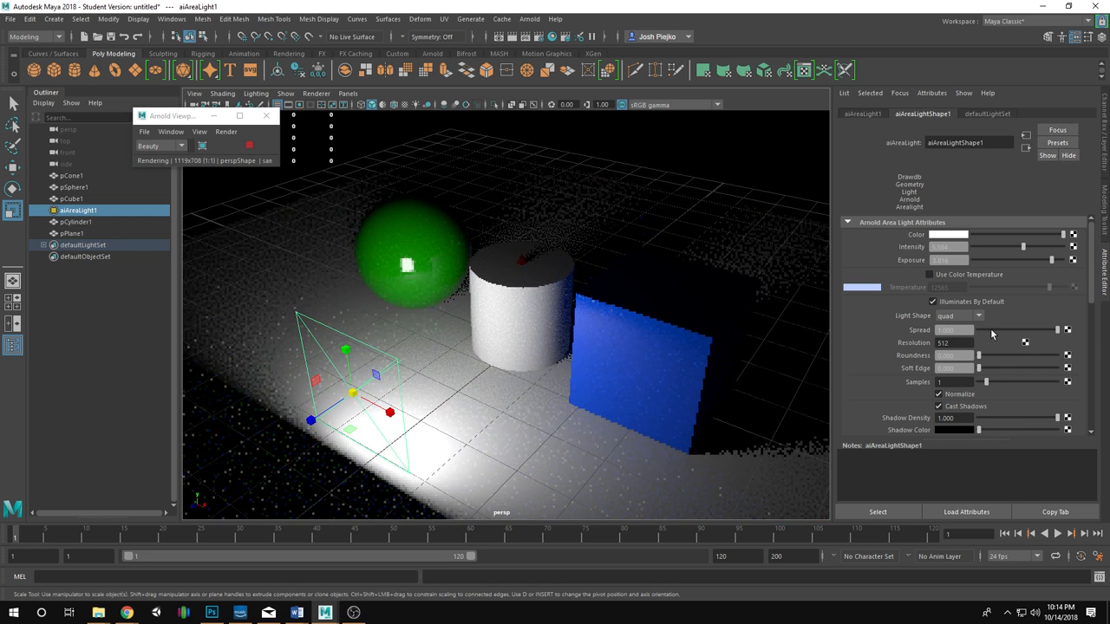
left_click(954, 235)
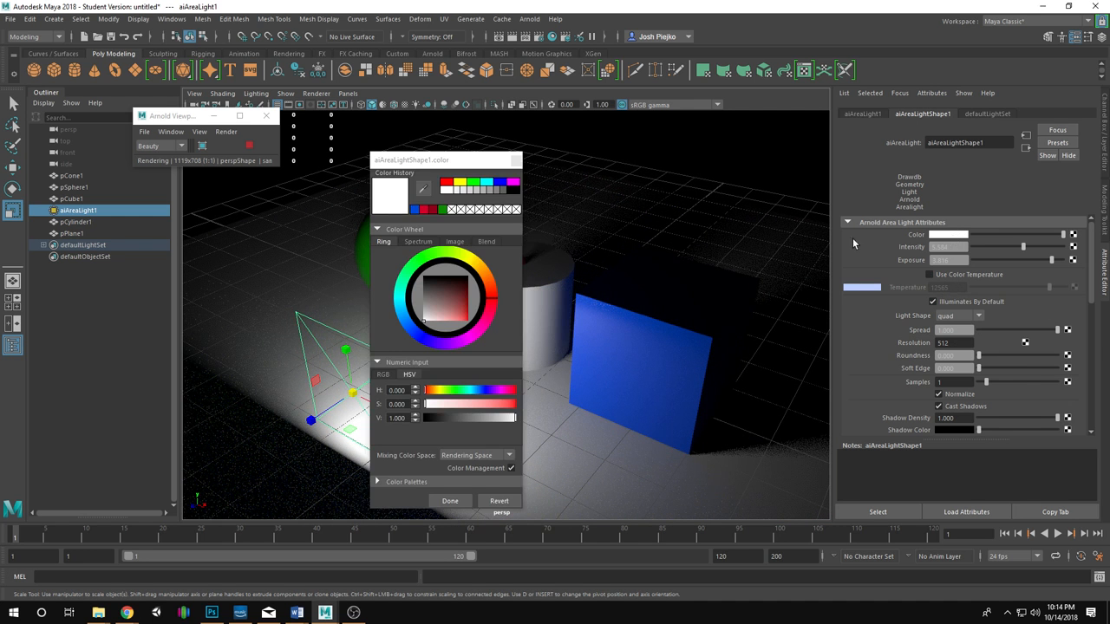
left_click(485, 273)
left_click_drag(464, 301, 478, 323)
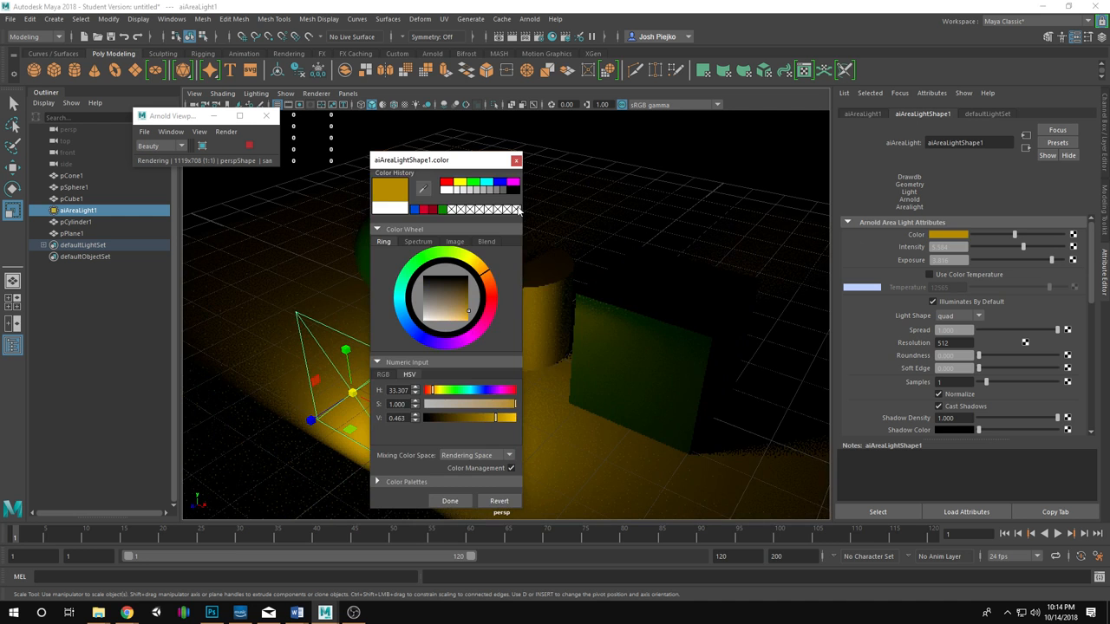
left_click_drag(438, 170, 784, 235)
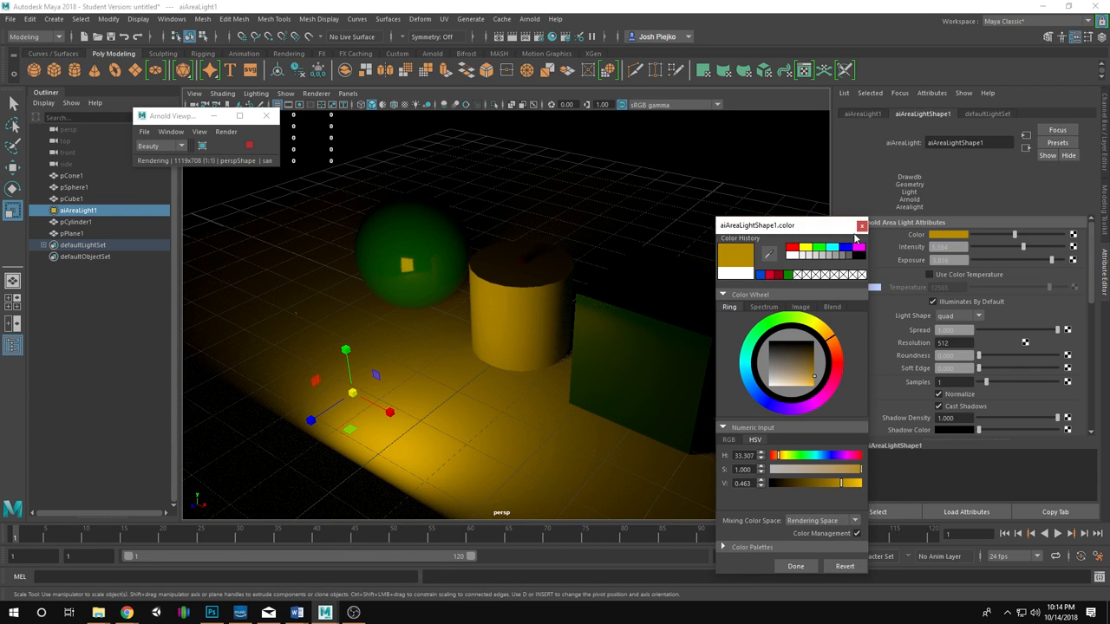
left_click(861, 226)
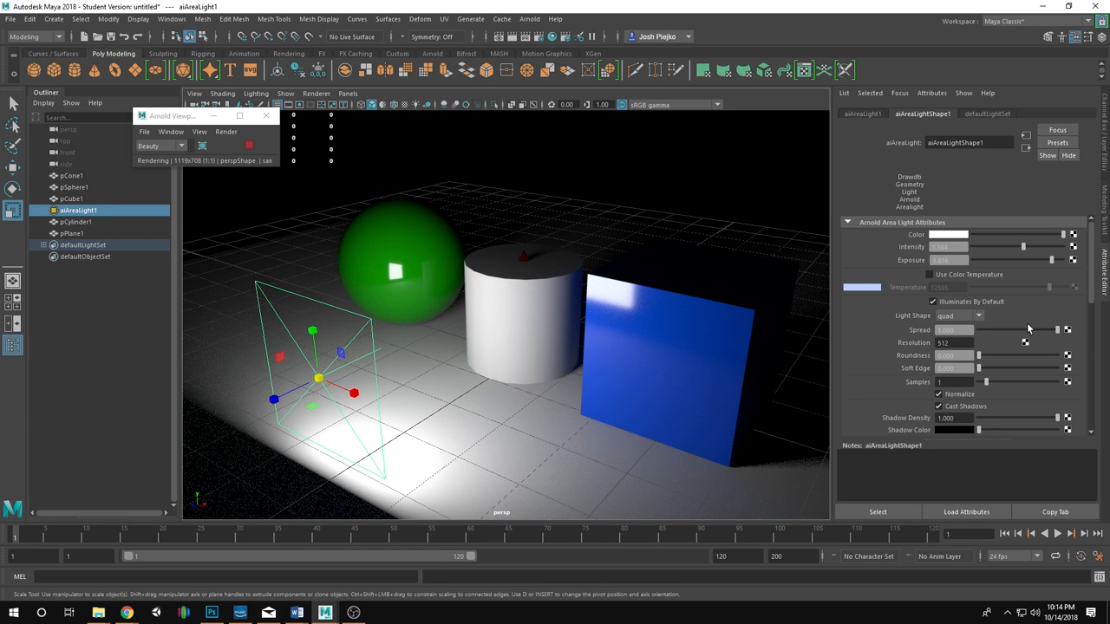
left_click(529, 18)
mouse_move(583, 78)
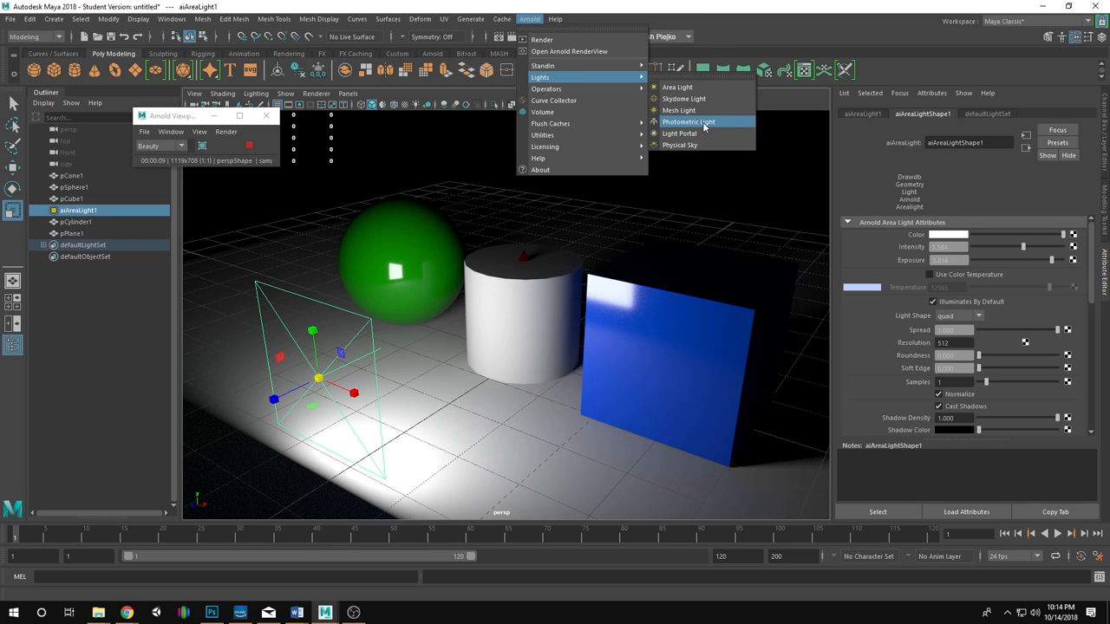
left_click(707, 4)
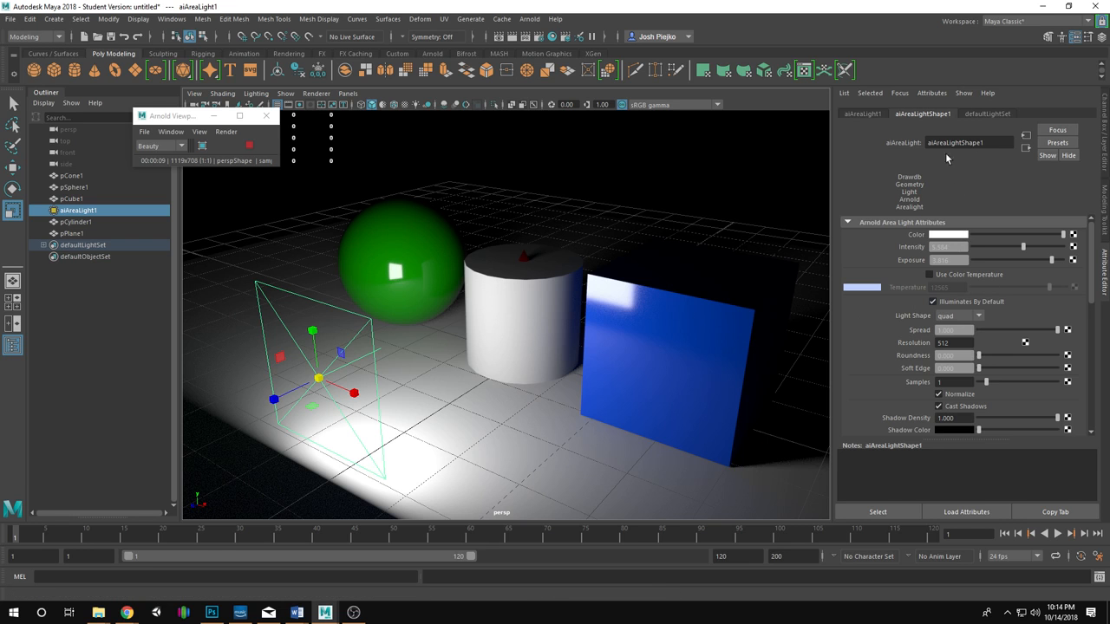
Try the cylinder light shape on the area light, and switch it to disk.
left_click(972, 317)
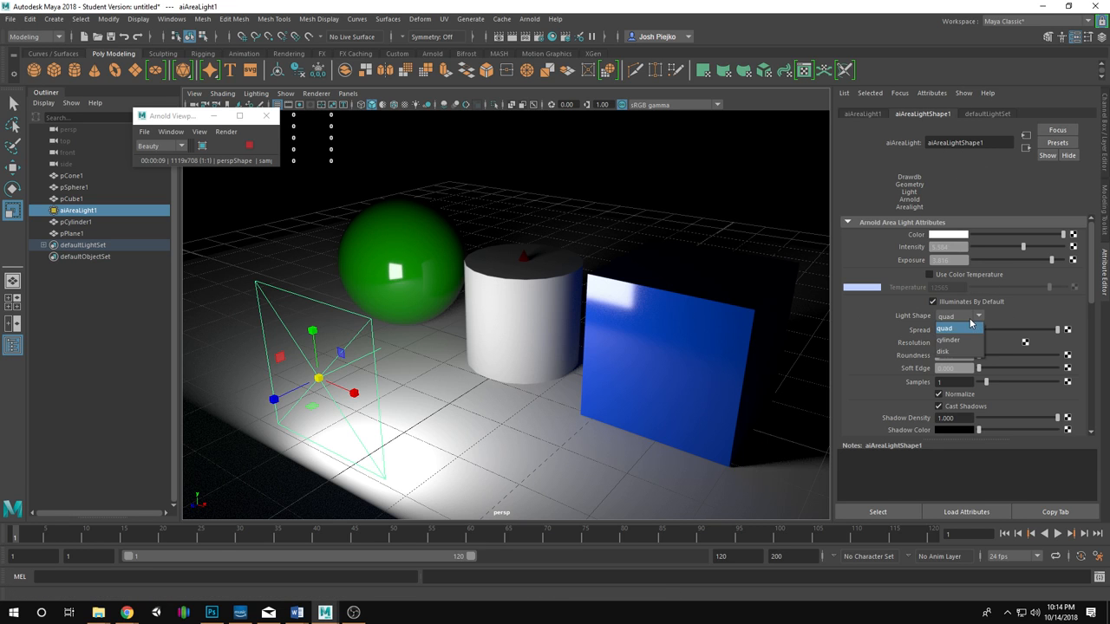
left_click(961, 344)
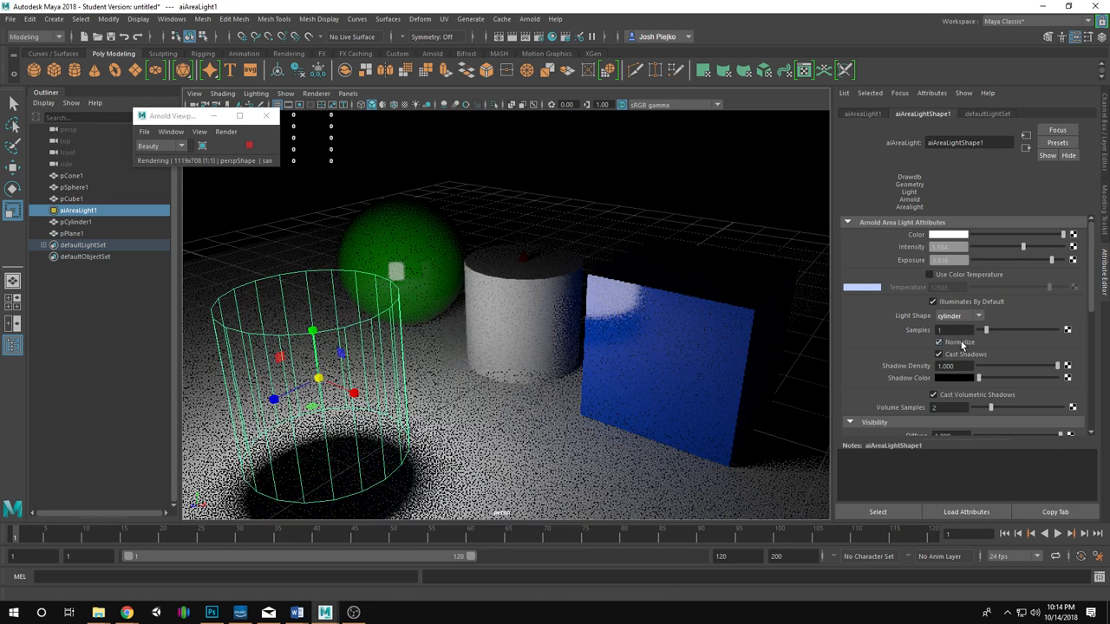
left_click(979, 315)
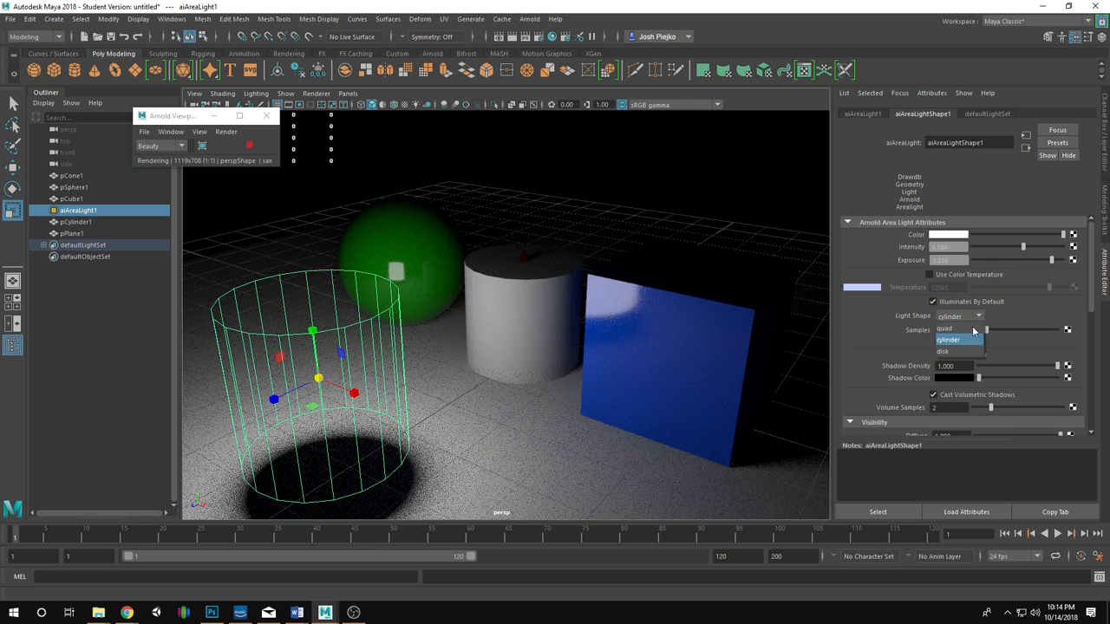
left_click(958, 357)
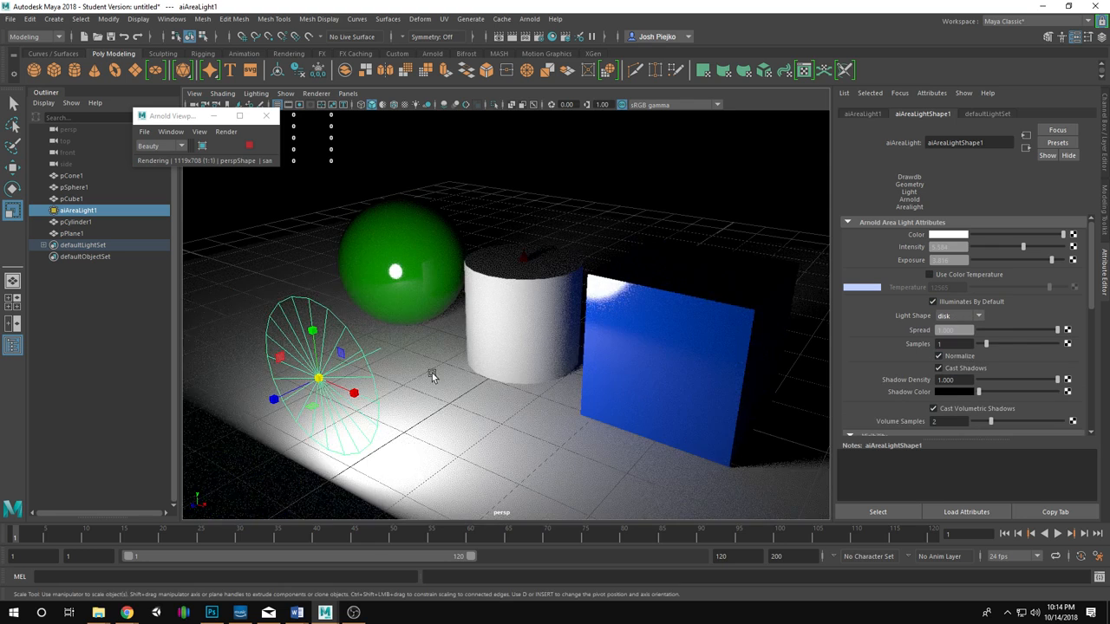
Try tilting the disk-shaped light around its X axis, and return its light shape to quad.
left_click_drag(432, 373, 440, 370, "alt")
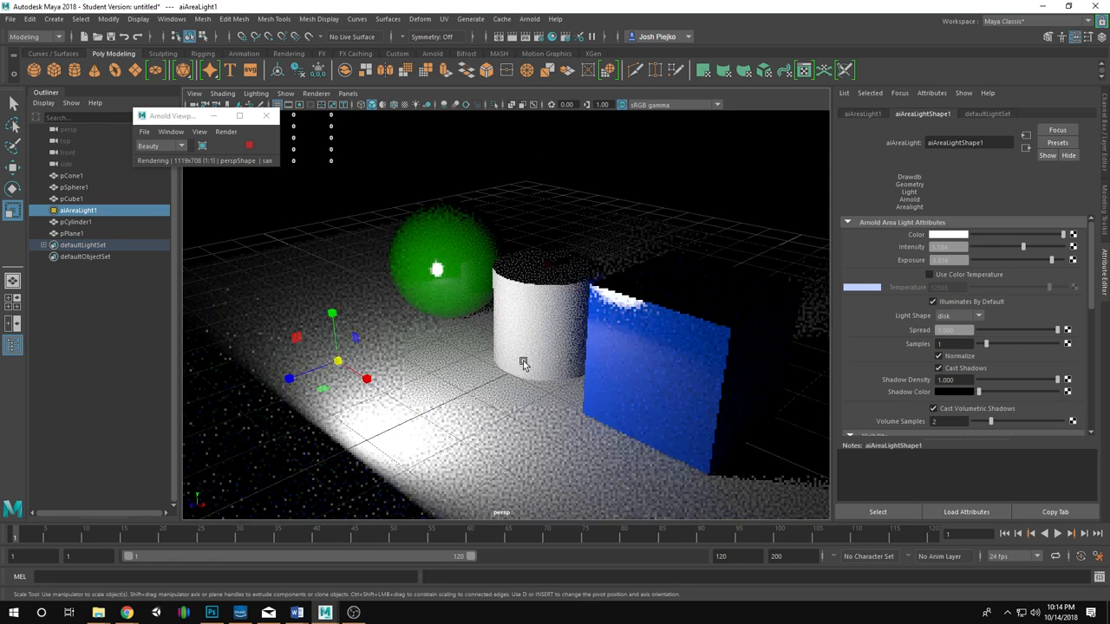
key("e")
left_click_drag(319, 325, 320, 341)
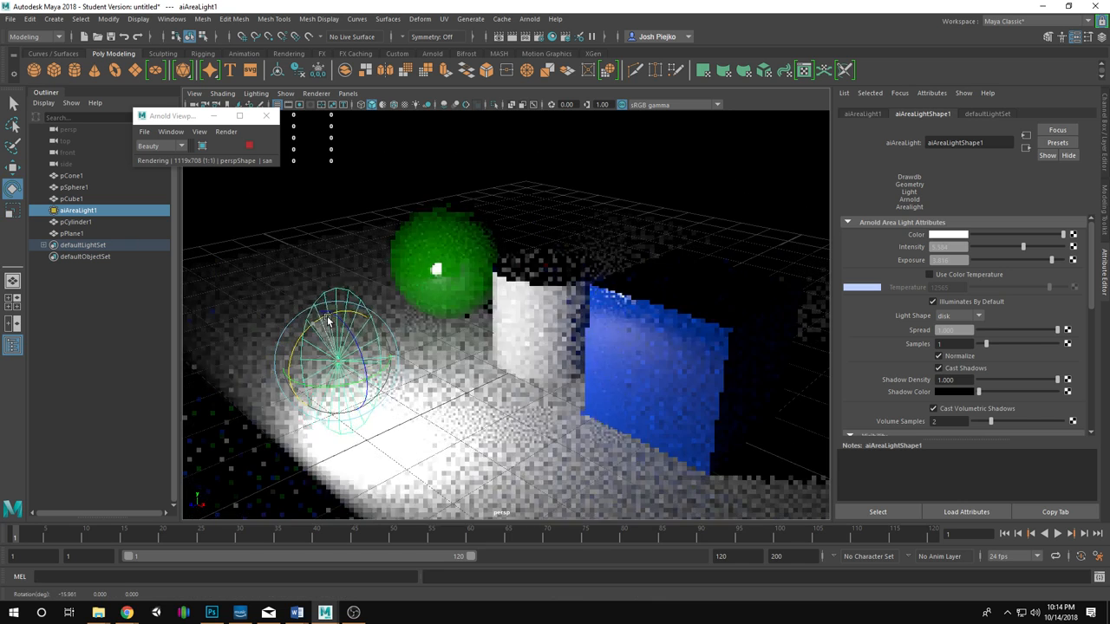
left_click(973, 316)
left_click(945, 329)
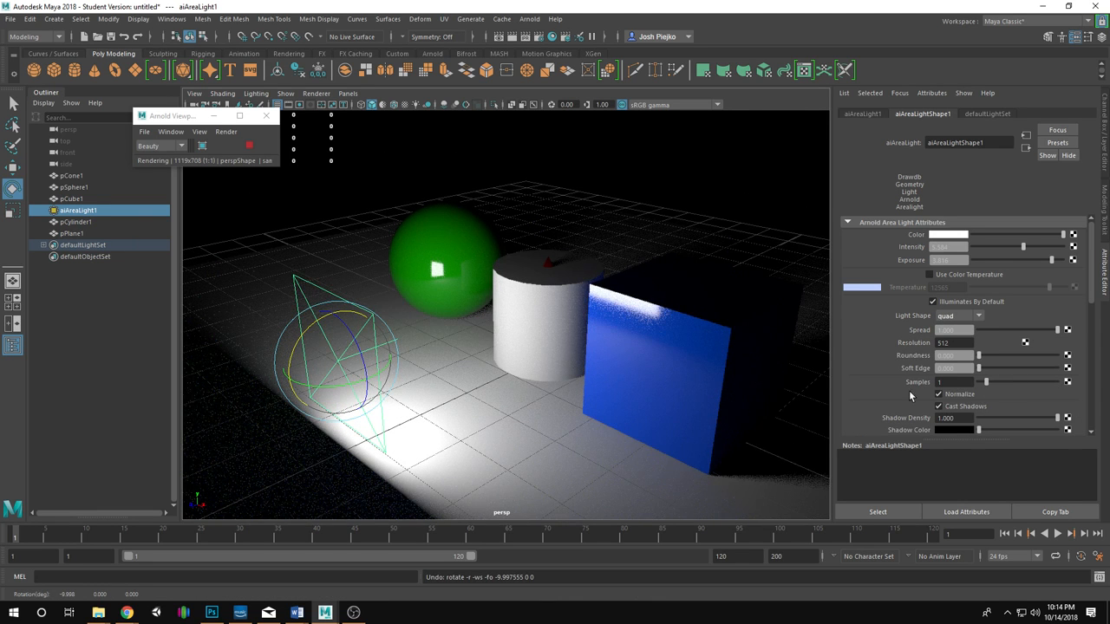
Delete the white cylinder that covers the red cone.
left_click_drag(439, 338, 454, 343, "alt")
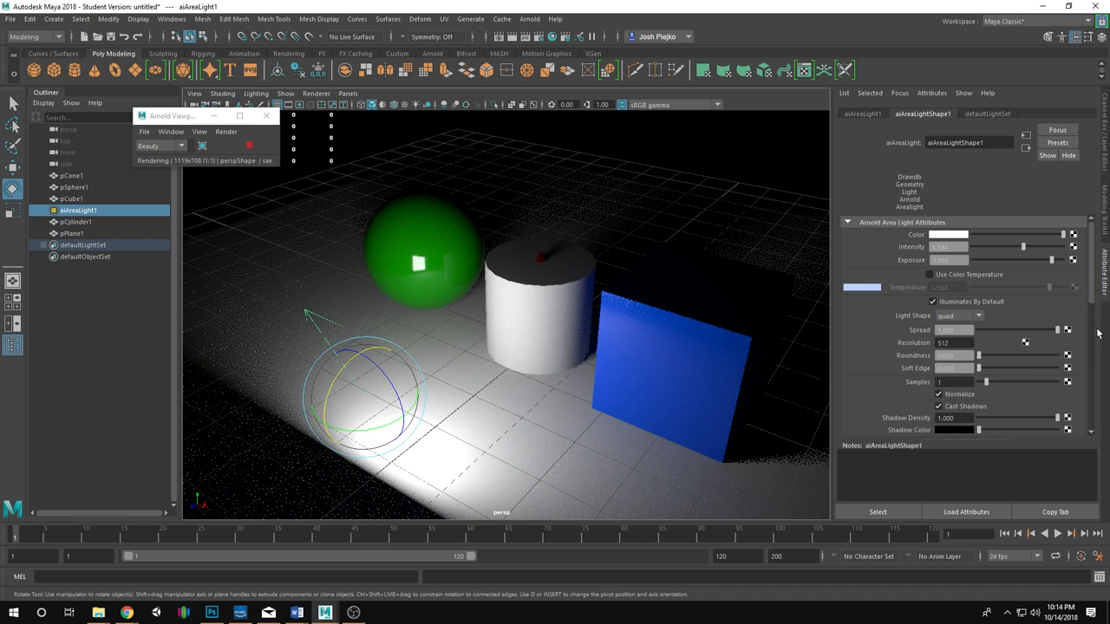
scroll(1094, 321, "down", 3)
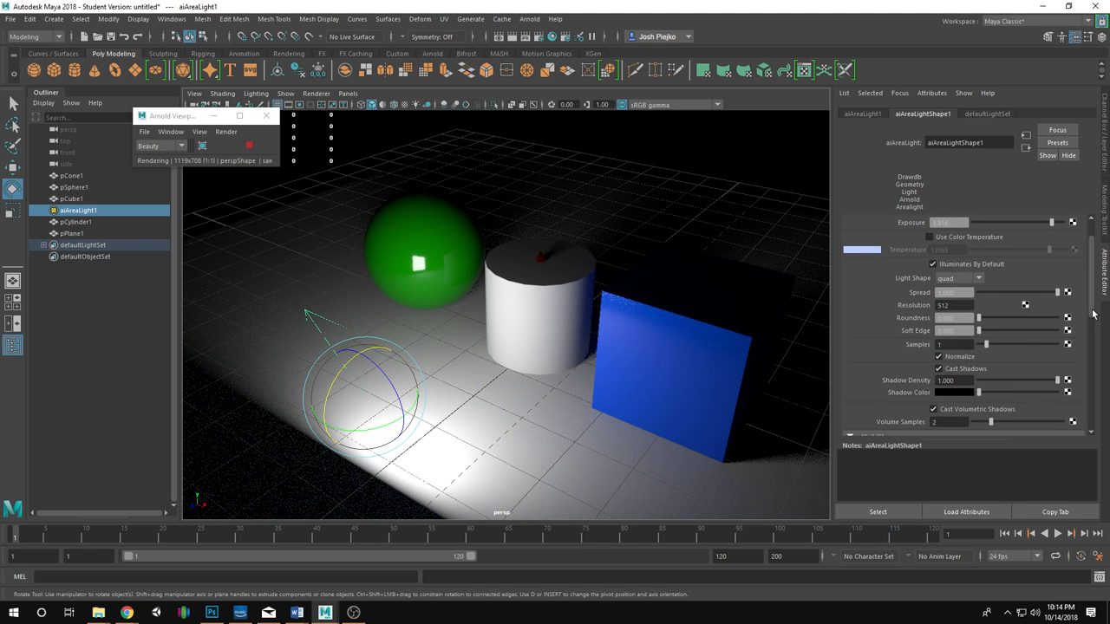
left_click_drag(583, 378, 543, 296, "alt")
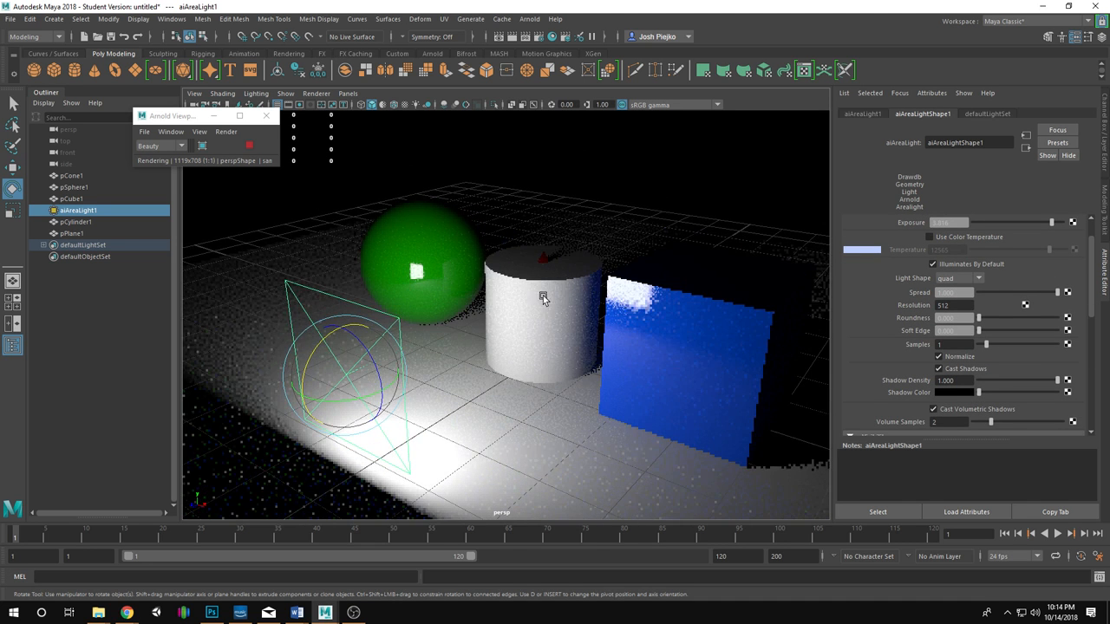
left_click(566, 308)
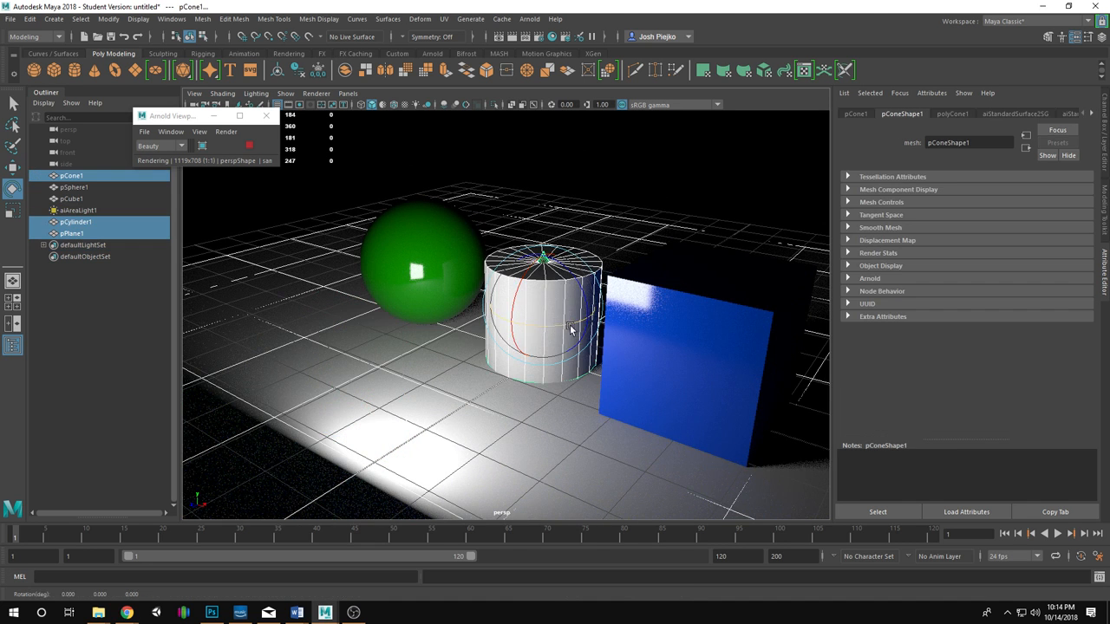
left_click(689, 164)
left_click(562, 280)
key("Delete")
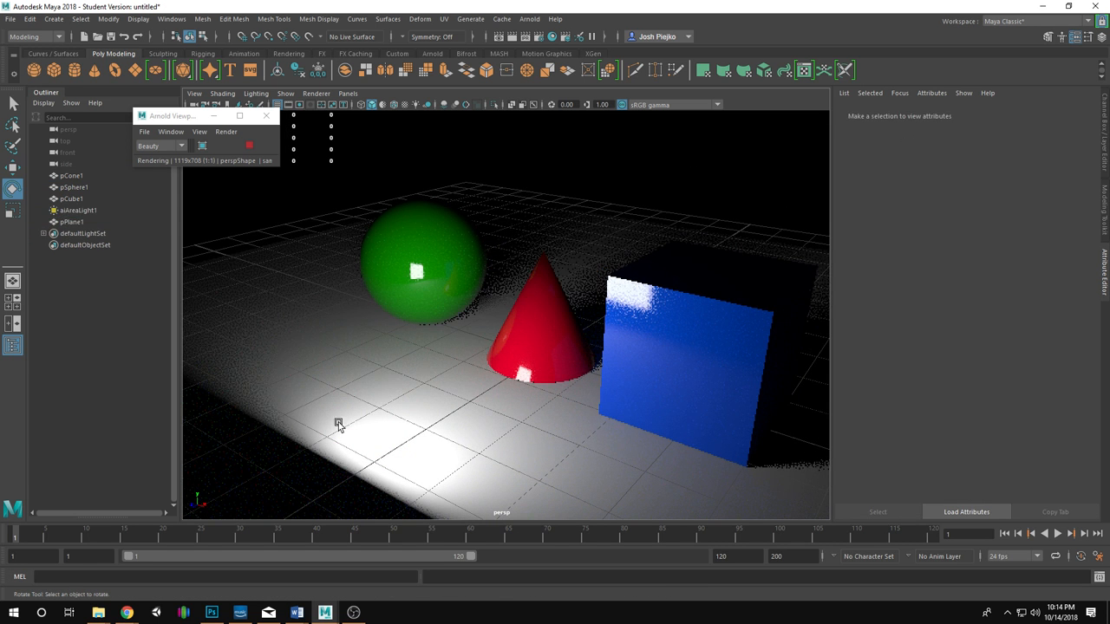
Reselect the area light, set its roundness to 1.000, and dismiss the student version notice.
left_click(336, 420)
left_click(526, 477, "shift")
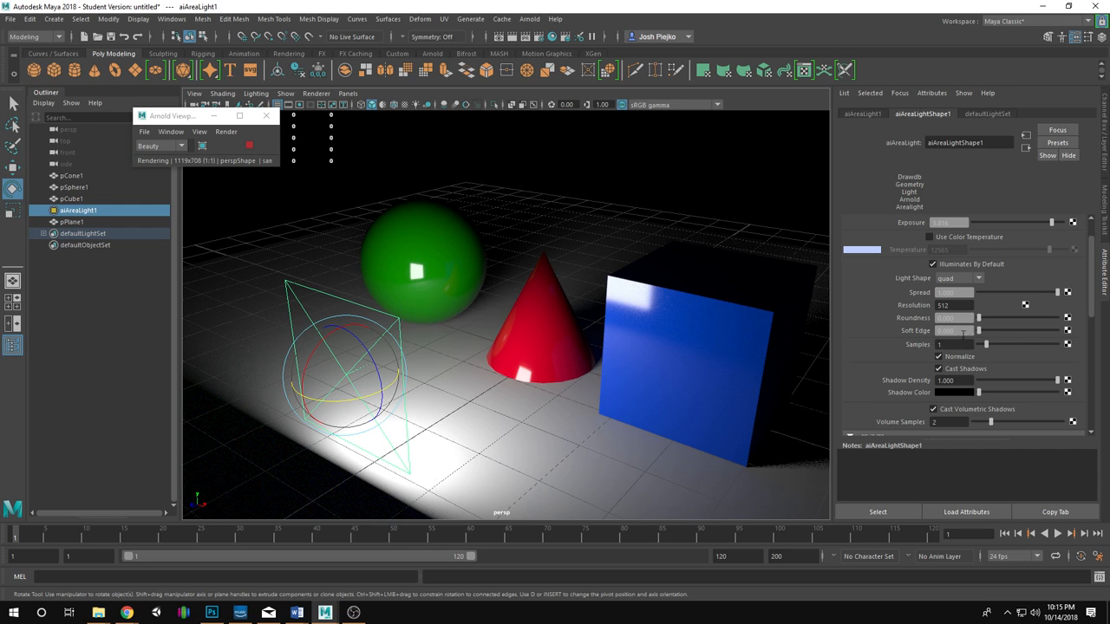
left_click_drag(979, 317, 1063, 317)
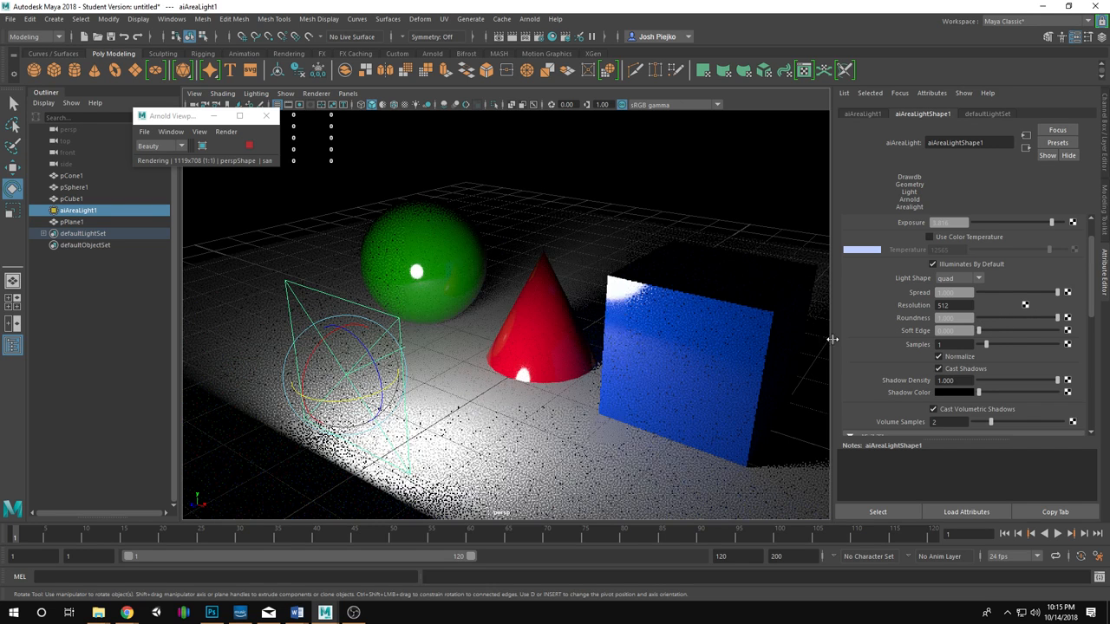
key("q")
left_click(535, 319)
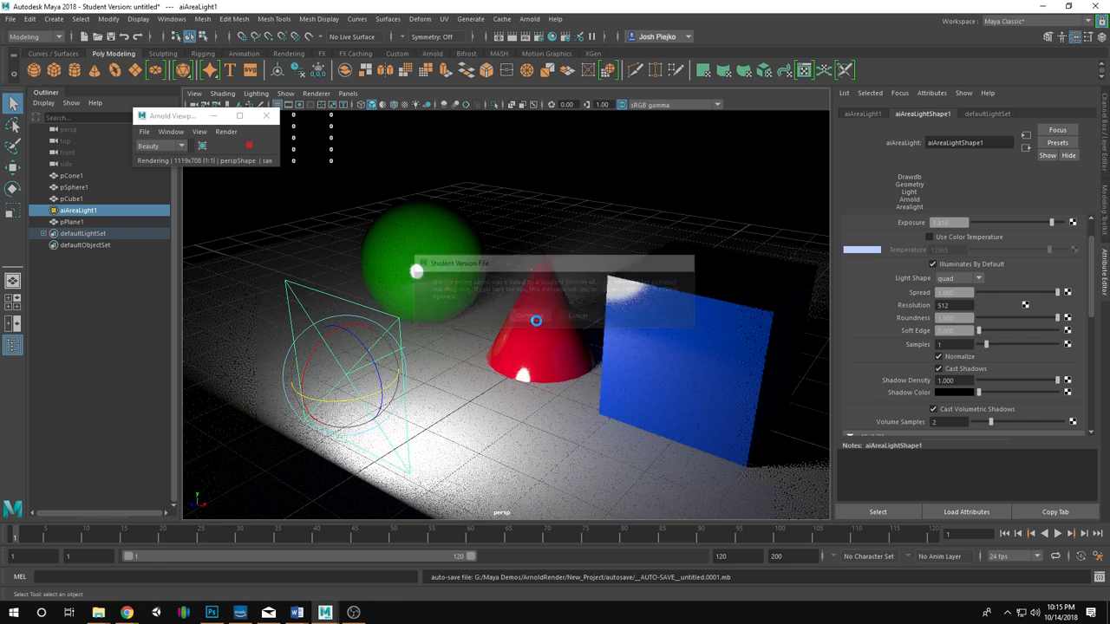
Inspect the rounded area light's highlights and floor shadows from farther away and above.
left_click_drag(500, 421, 503, 451, "alt")
key("e")
scroll(536, 367, "down", 1)
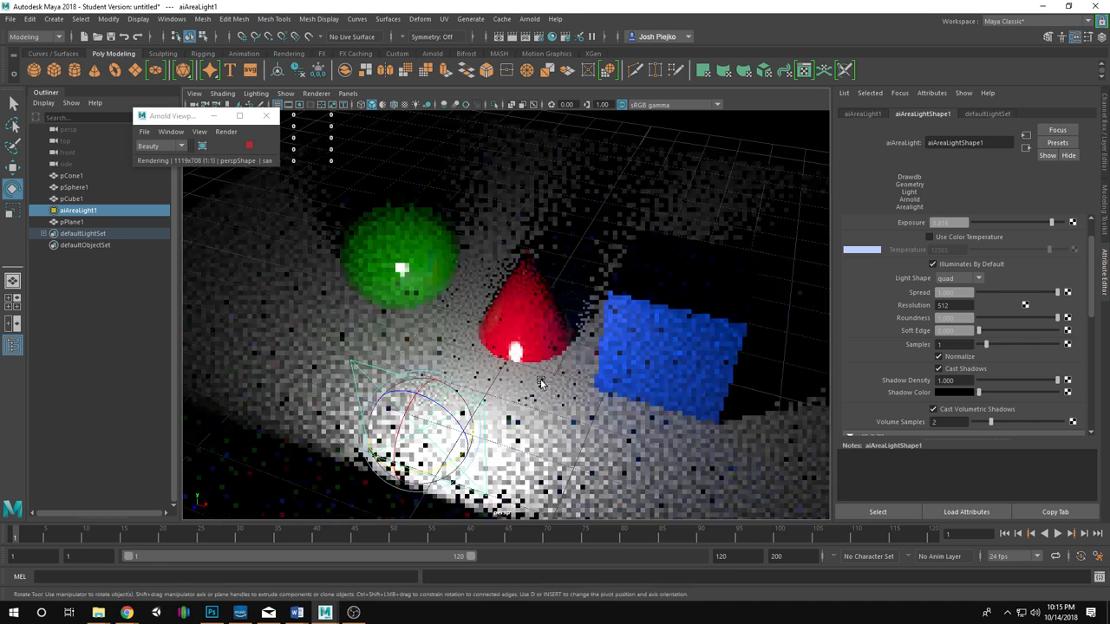
left_click_drag(536, 366, 590, 389, "alt")
scroll(590, 389, "down", 3)
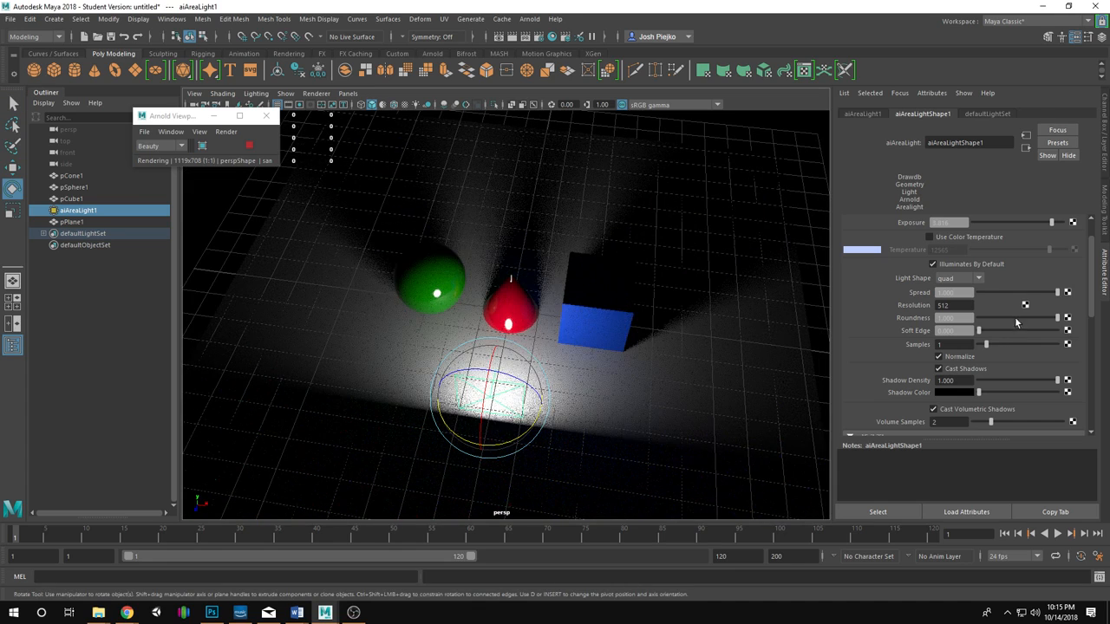
Lower the area light's roundness to 0.000 to compare highlights and shadows, and return it to 1.000.
left_click_drag(1056, 318, 953, 321)
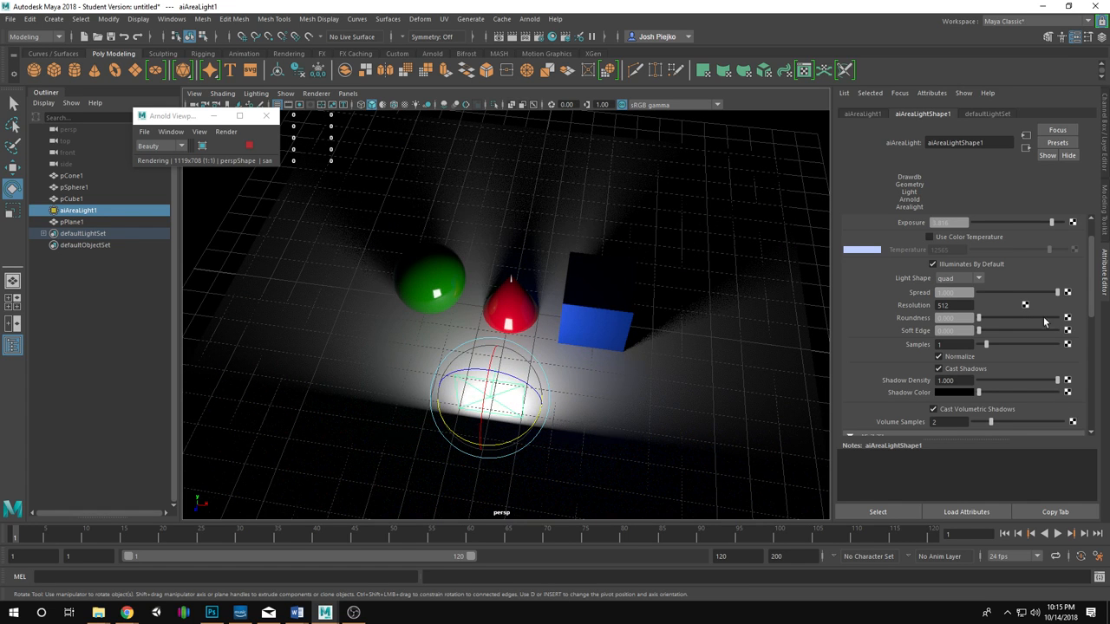
left_click_drag(978, 317, 1057, 318)
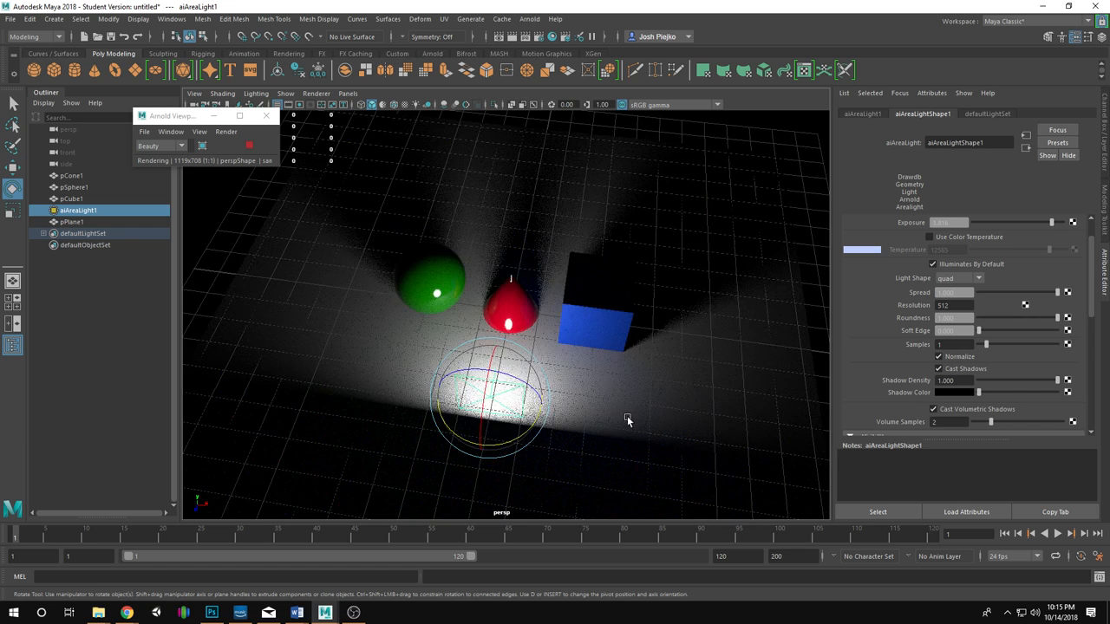
scroll(627, 420, "up", 3)
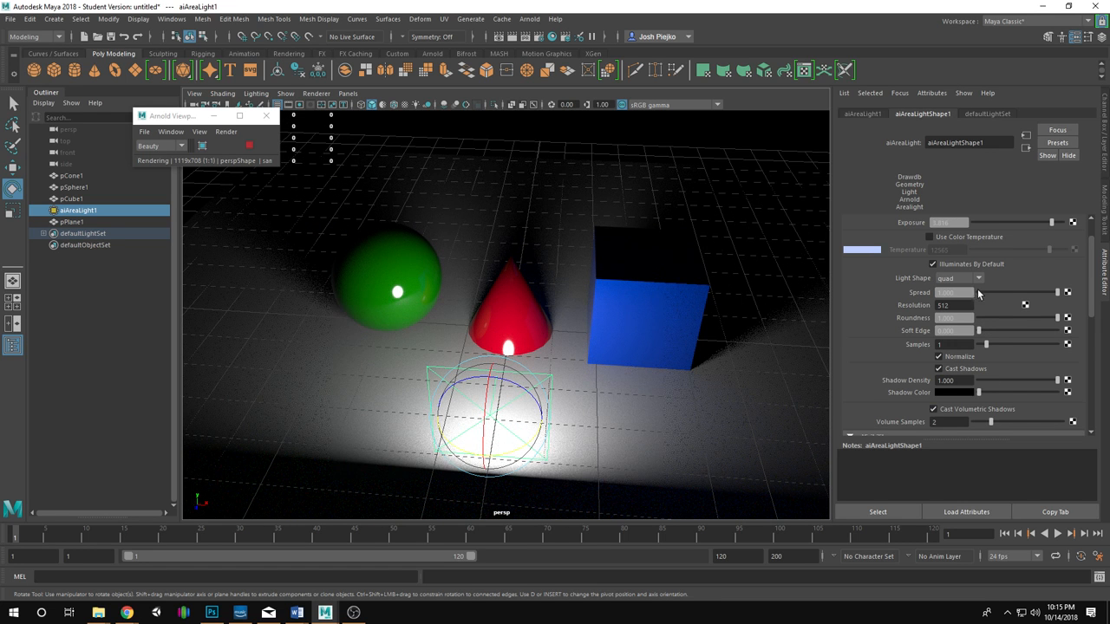
left_click_drag(503, 364, 531, 373, "alt")
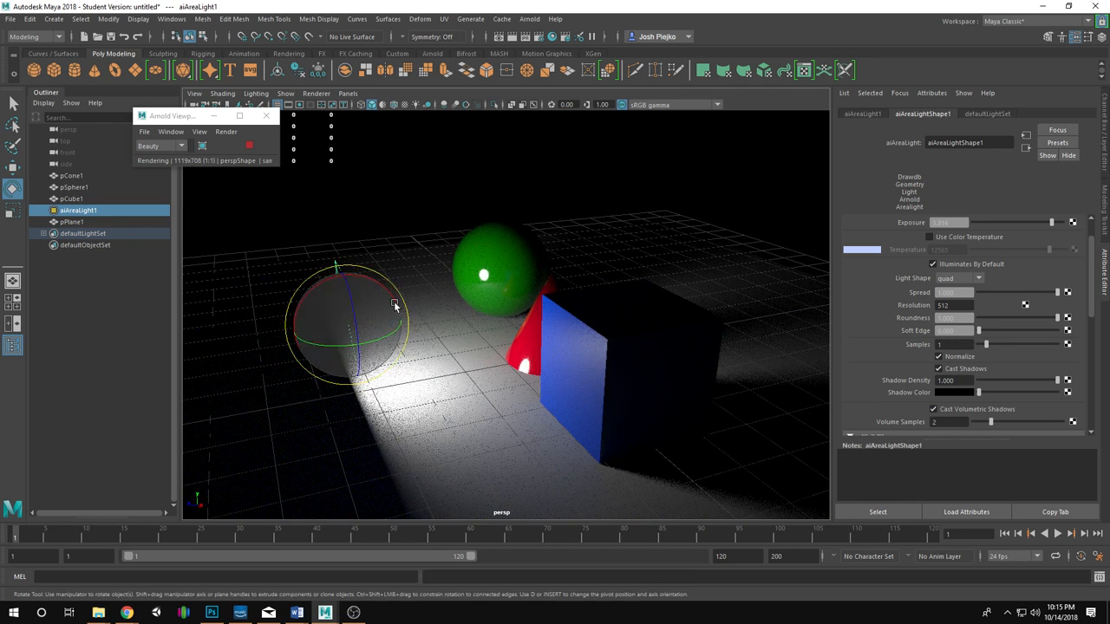
Try tilting the area light down toward the floor and back to compare how it lights the plane.
left_click_drag(394, 302, 425, 328)
key("w")
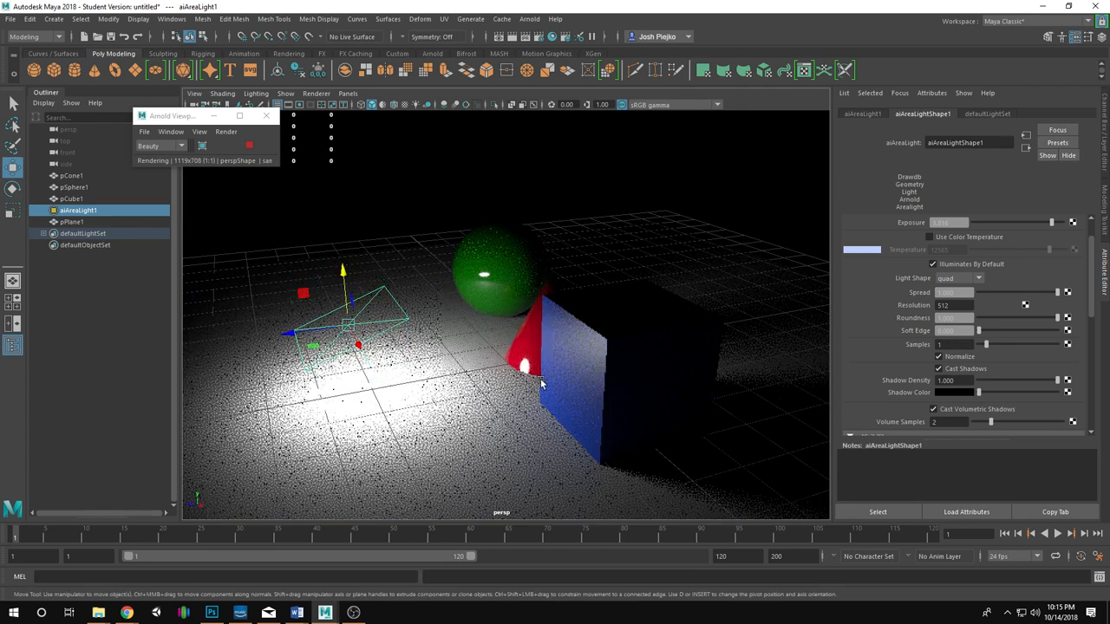
scroll(332, 372, "down", 4)
left_click_drag(431, 258, 501, 345, "alt")
key("e")
left_click_drag(443, 321, 454, 305)
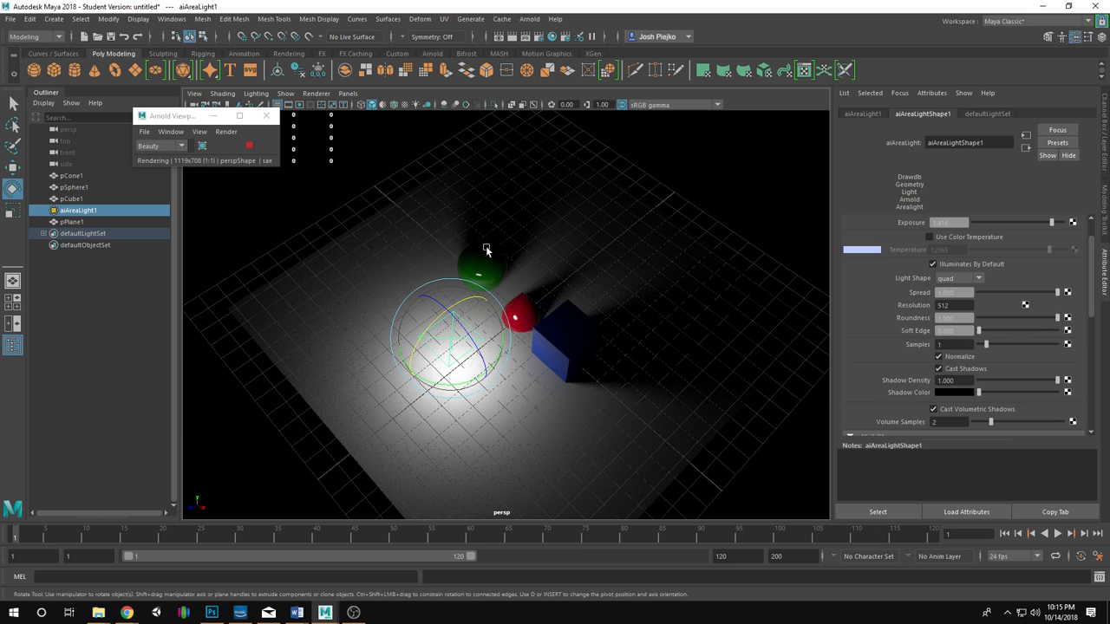
Try lowering the tilted area light's roundness, and undo the trial changes so the light stands upright.
left_click_drag(1056, 320, 978, 325)
key("ctrl+z")
left_click_drag(483, 352, 755, 299, "alt")
left_click_drag(585, 376, 626, 371, "alt")
Turn Illuminates By Default off for the area light, and turn it back on.
mouse_move(1092, 305)
left_mouse_down()
mouse_move(1105, 365)
mouse_move(1096, 282)
left_mouse_up()
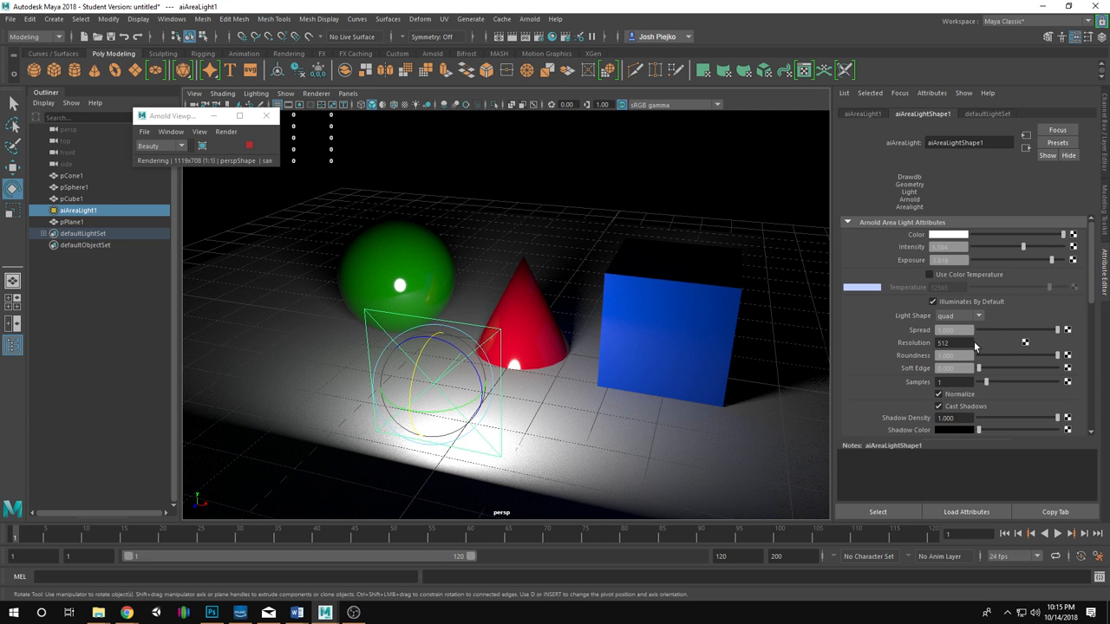
left_click(935, 302)
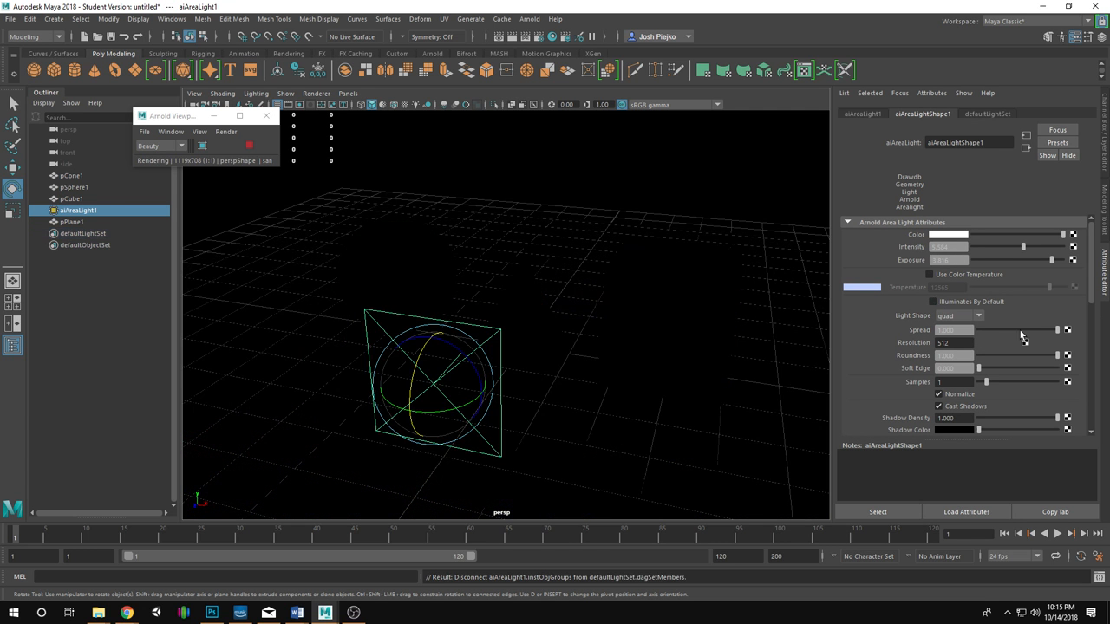
left_click(959, 301)
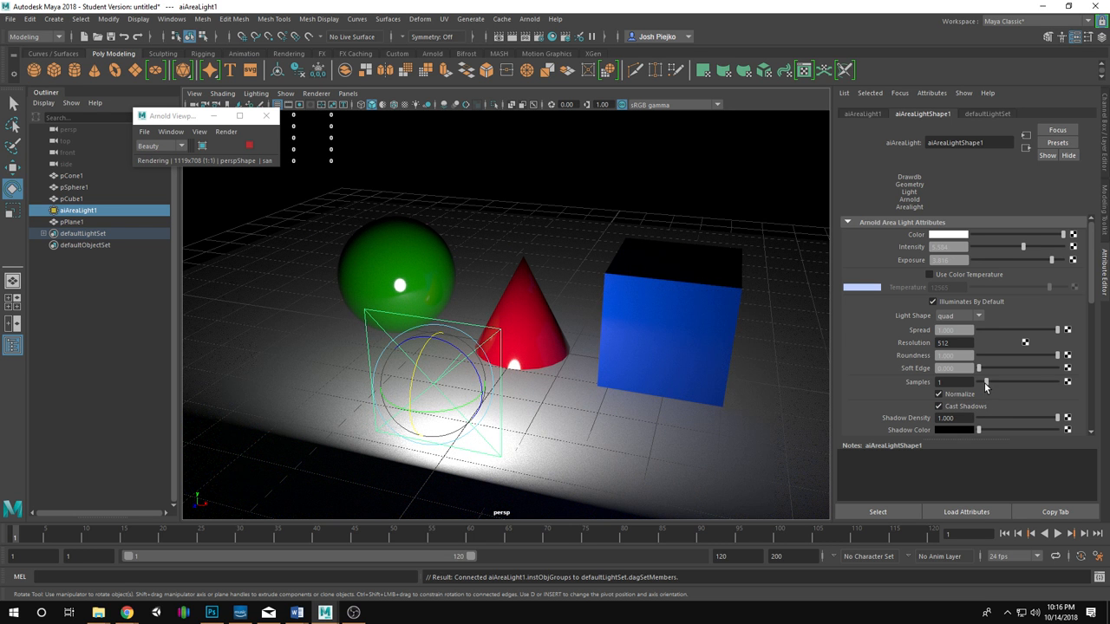
Raise the area light's samples to 3 to compare the render noise, and return them to 1.
left_click_drag(623, 363, 660, 350, "alt")
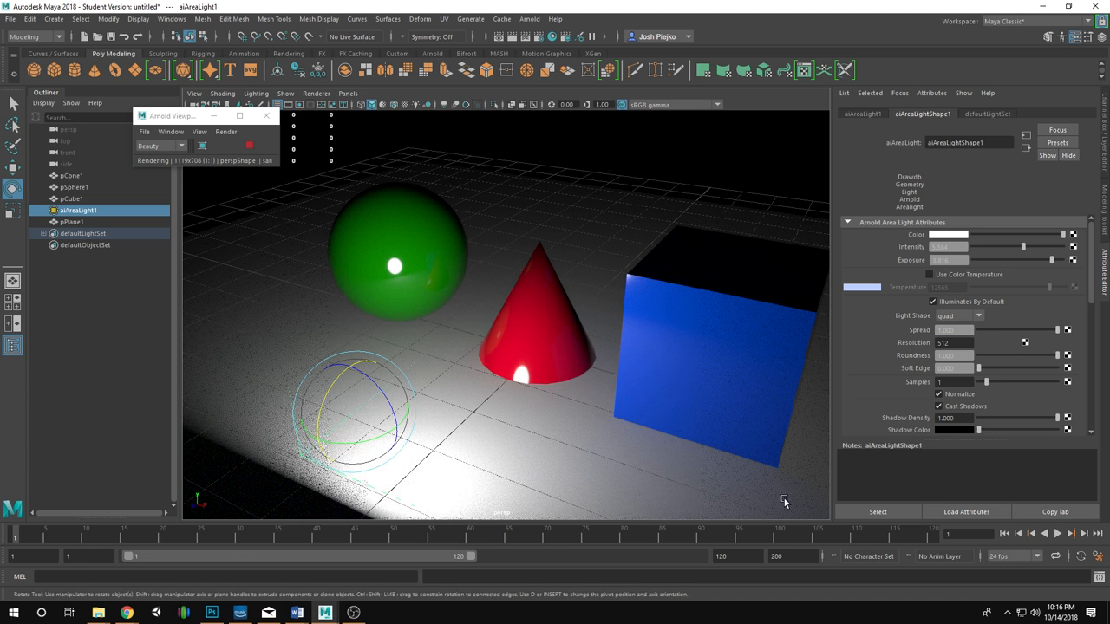
left_click(988, 383)
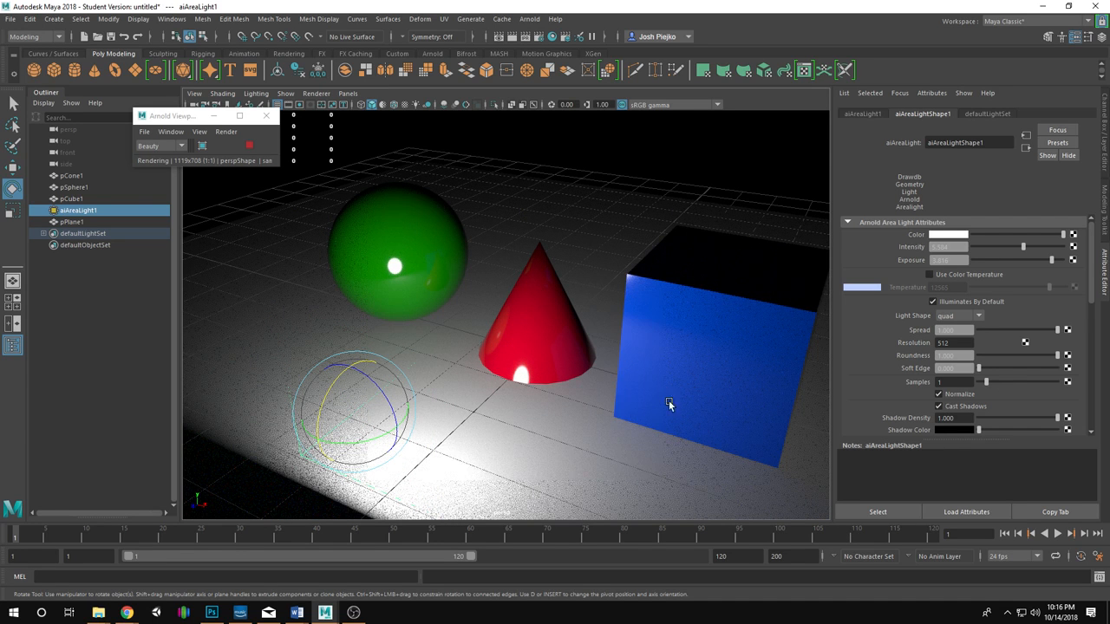
left_click(993, 381)
left_click_drag(993, 382, 1003, 382)
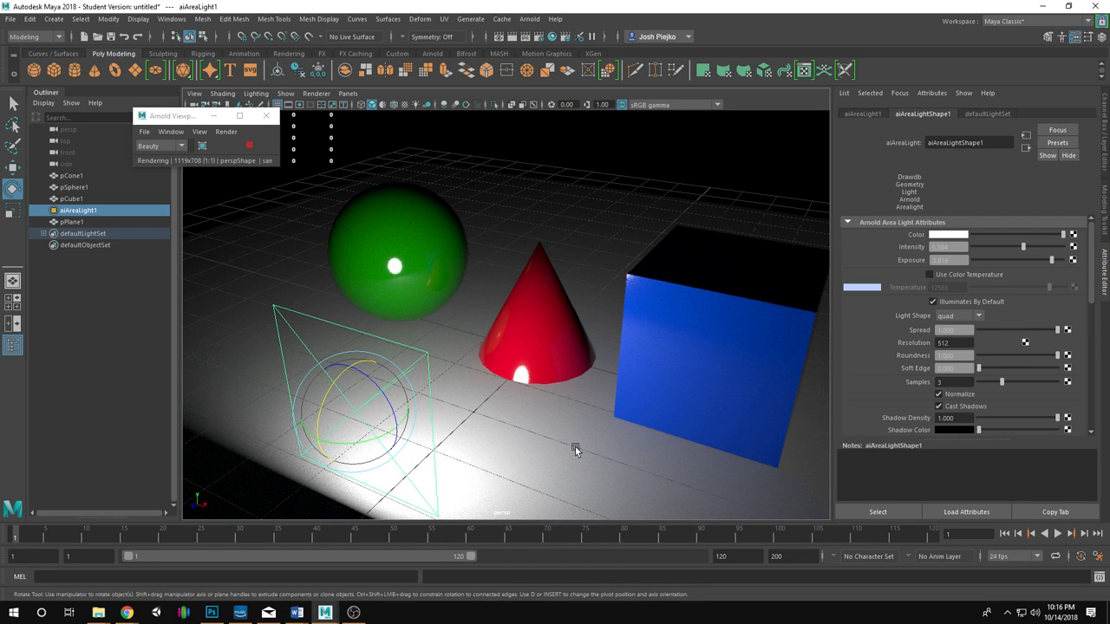
left_click_drag(1003, 382, 990, 382)
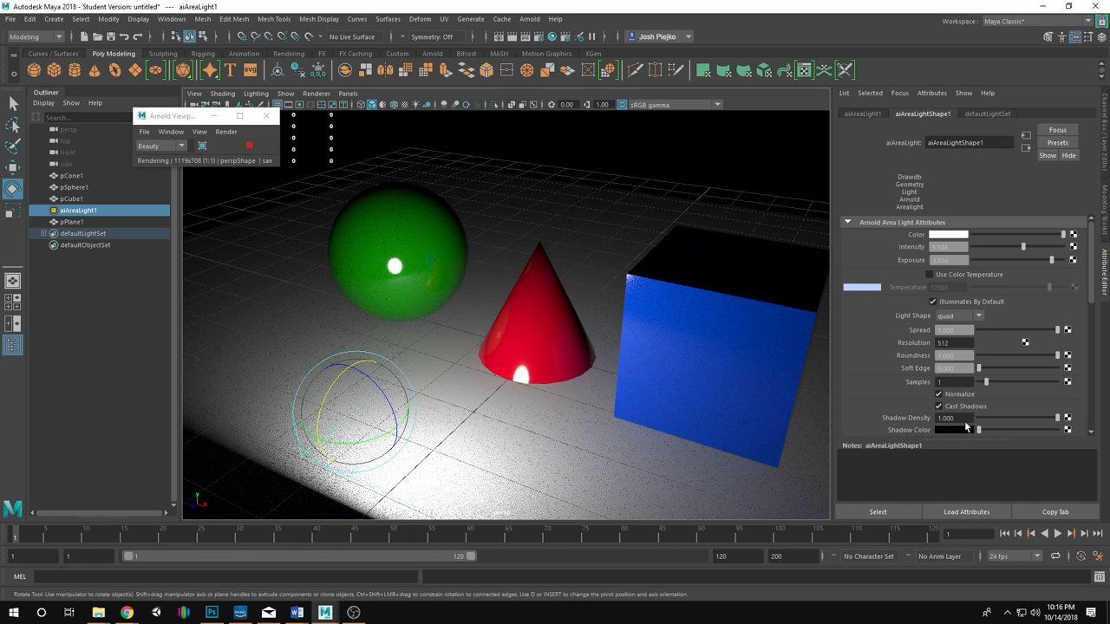
left_click_drag(763, 386, 600, 363, "alt")
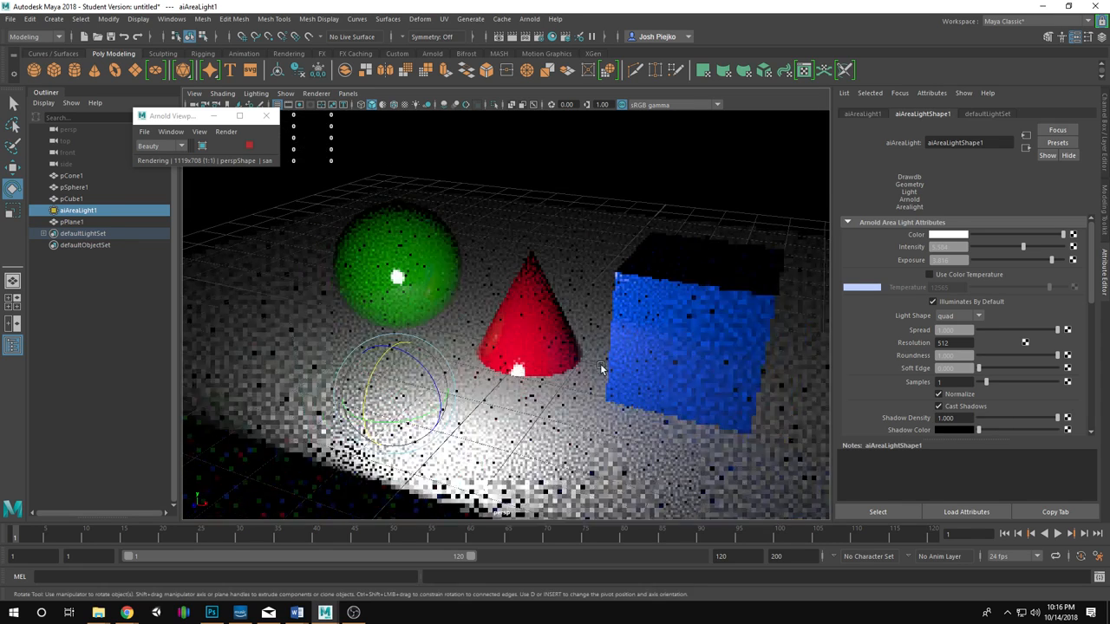
Move the Arnold Viewport window clear of the scene view, and set the viewport to use all lights with shadows.
left_click_drag(246, 115, 152, 267)
left_click_drag(84, 289, 81, 321)
left_click(263, 94)
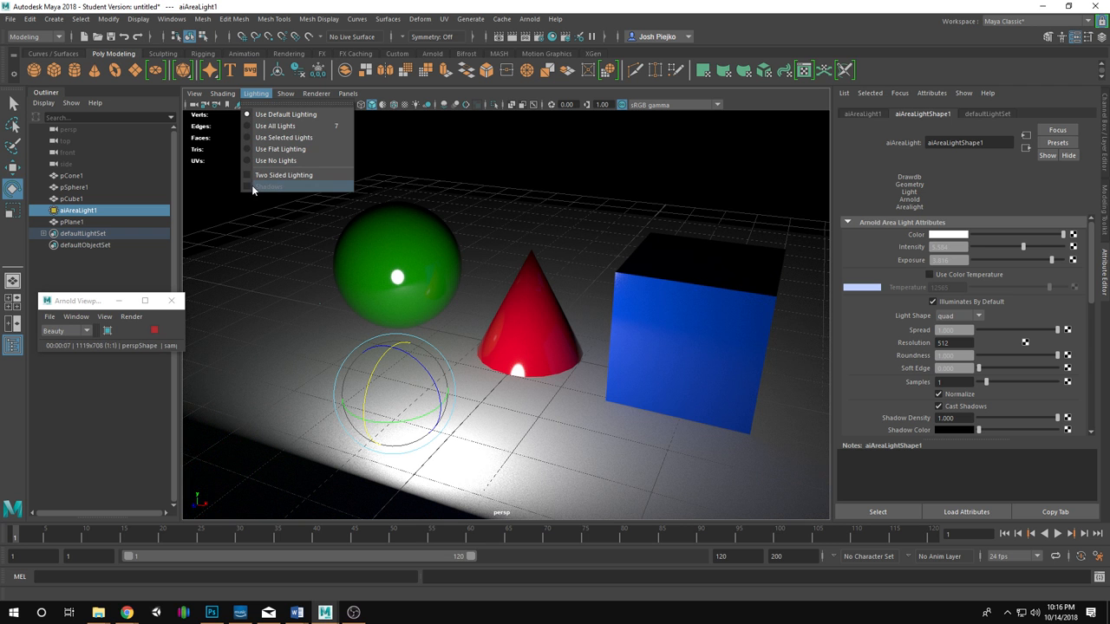
left_click(265, 93)
left_click(265, 93)
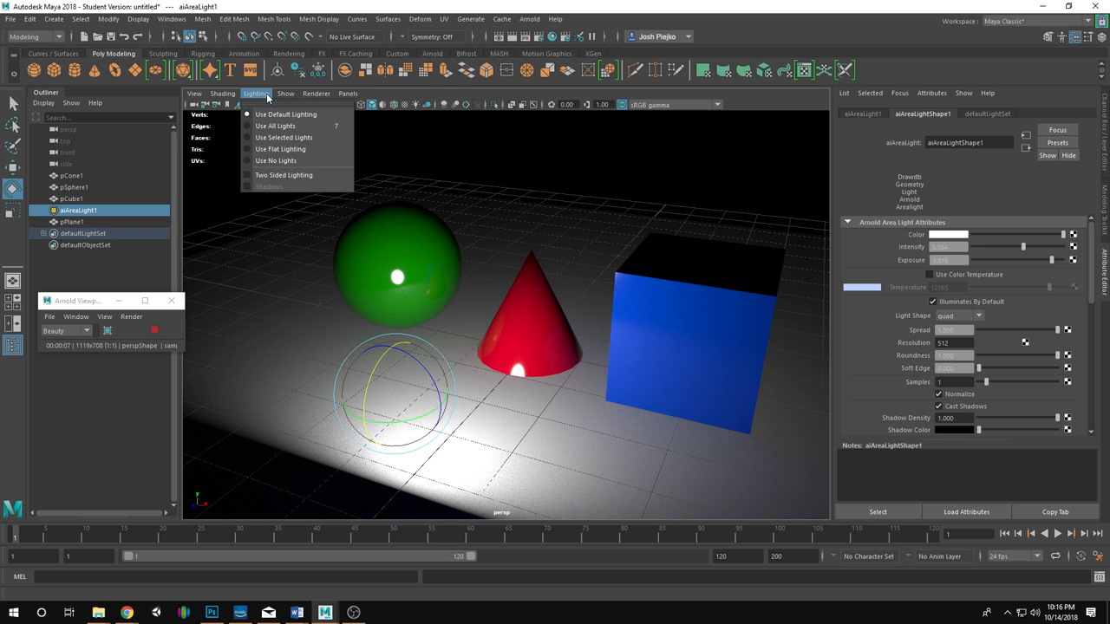
left_click(296, 93)
left_click(255, 93)
key("7")
left_click(256, 93)
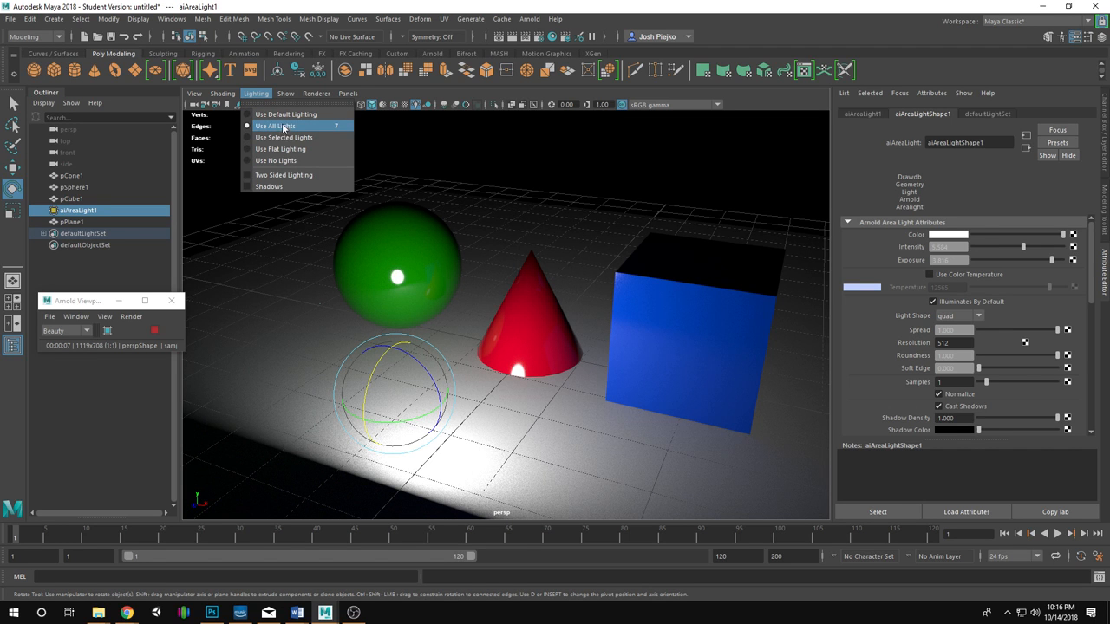
left_click(285, 187)
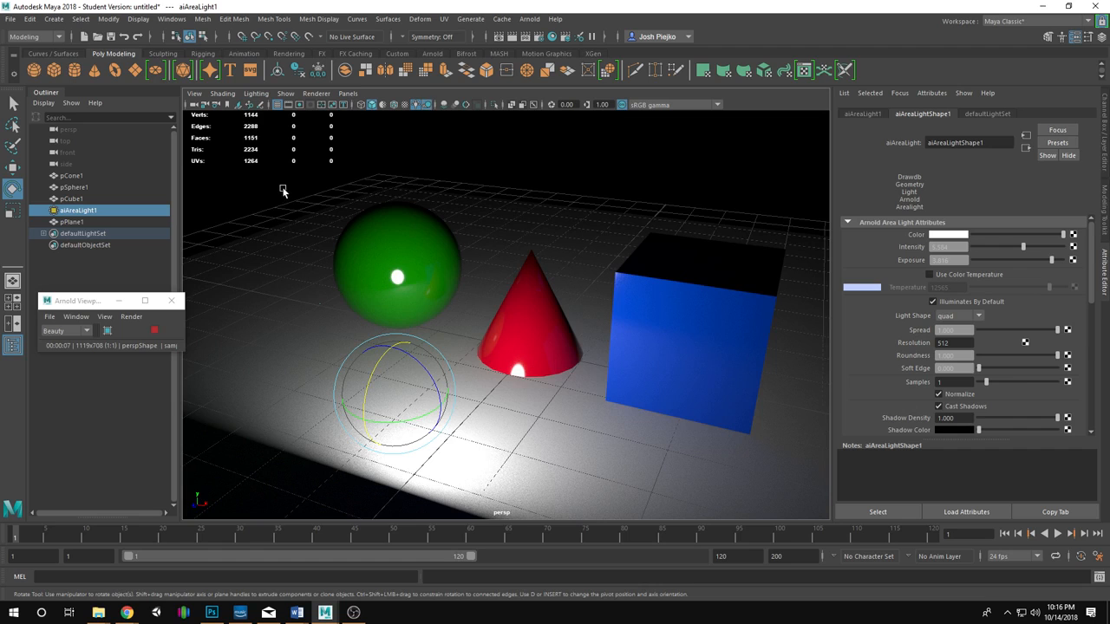
left_click_drag(396, 216, 519, 232, "alt")
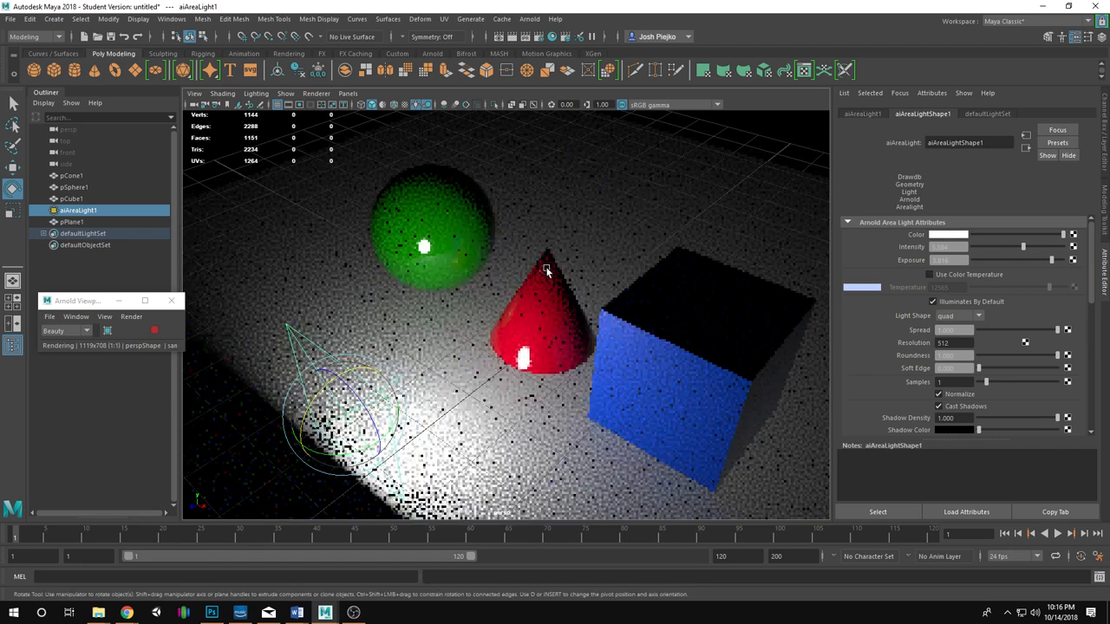
left_click(256, 94)
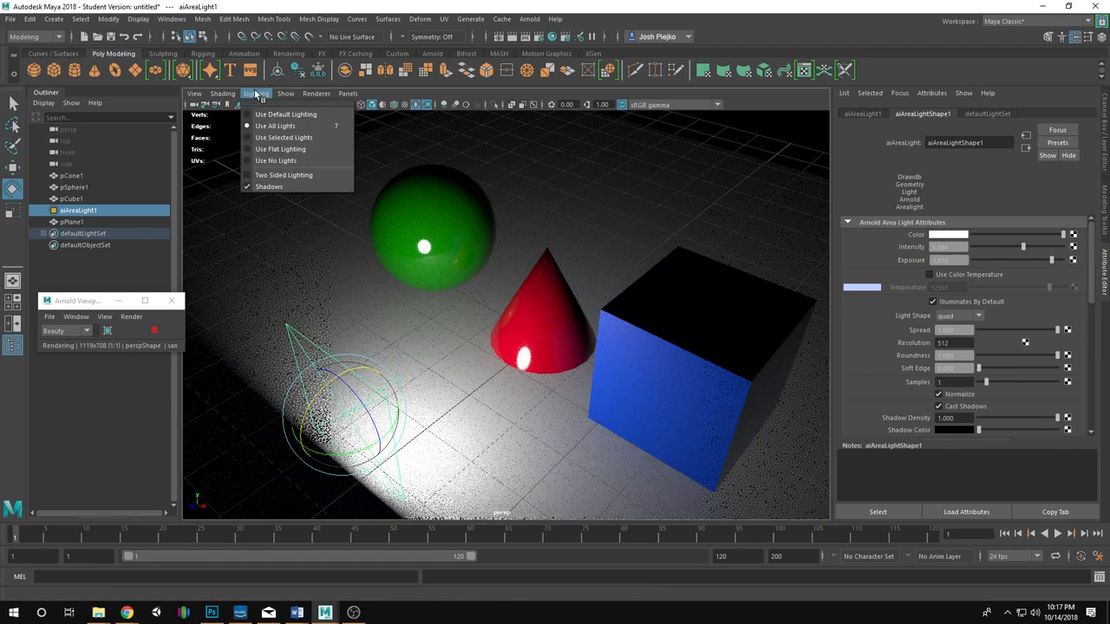
left_click(694, 6)
Move the area light a short way along its Z axis toward the sphere, cone and cube.
scroll(494, 347, "down", 3)
left_click_drag(507, 373, 481, 361, "alt")
key("w")
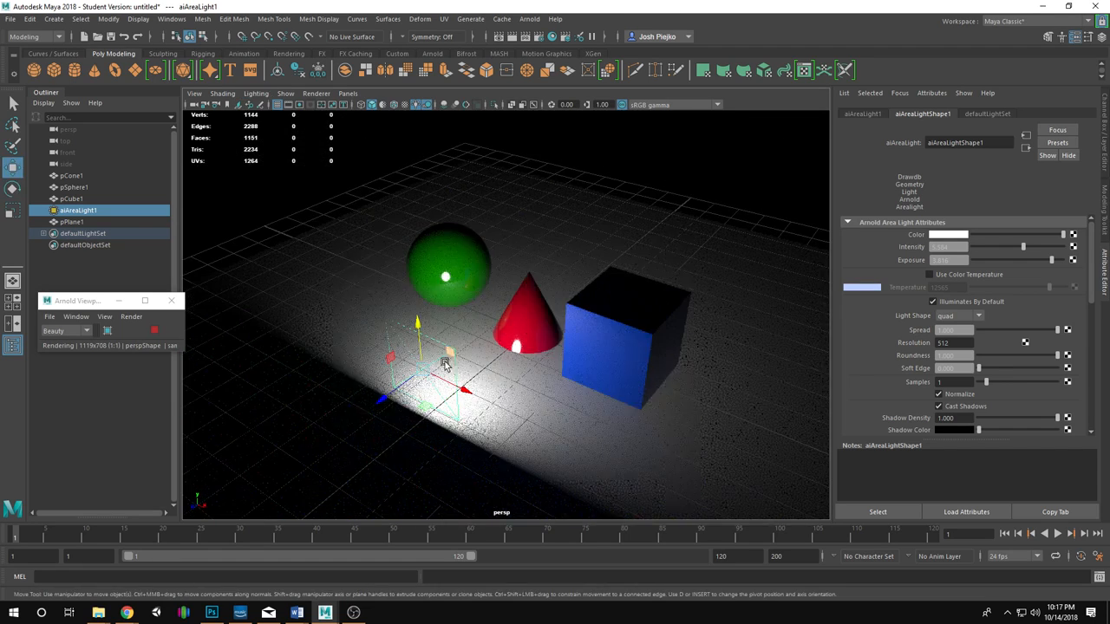
left_click_drag(393, 395, 422, 373)
left_click_drag(511, 351, 610, 337, "alt")
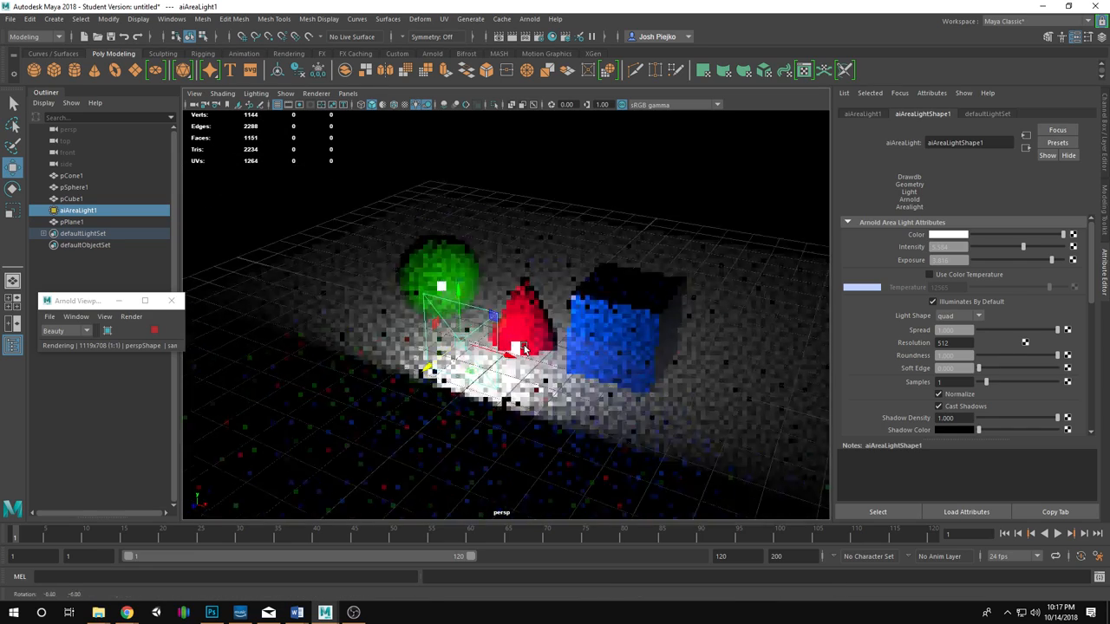
scroll(615, 336, "up", 2)
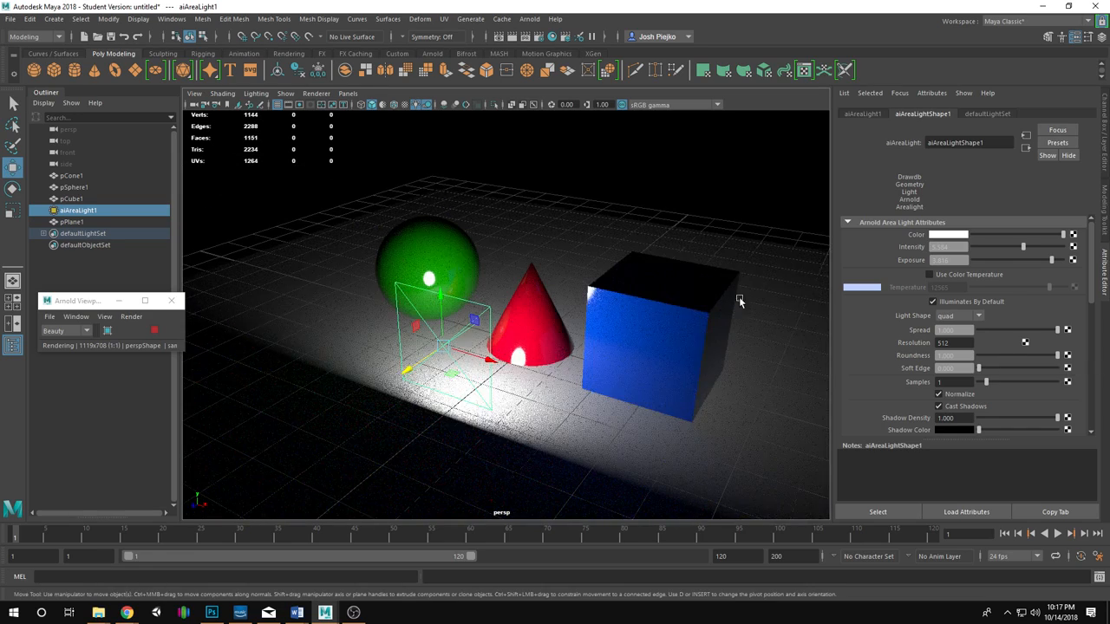
Raise the area light higher above the floor plane in front of the shapes.
middle_click_drag(739, 364, 660, 353, "alt")
scroll(616, 362, "up", 3)
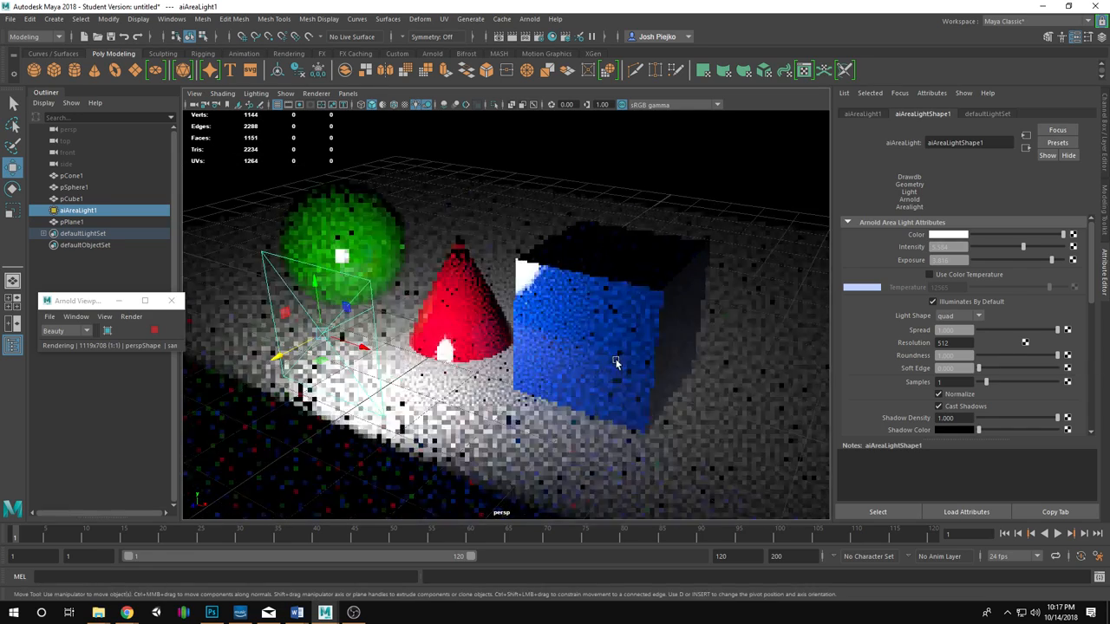
left_click_drag(614, 364, 468, 374, "alt")
scroll(557, 399, "down", 3)
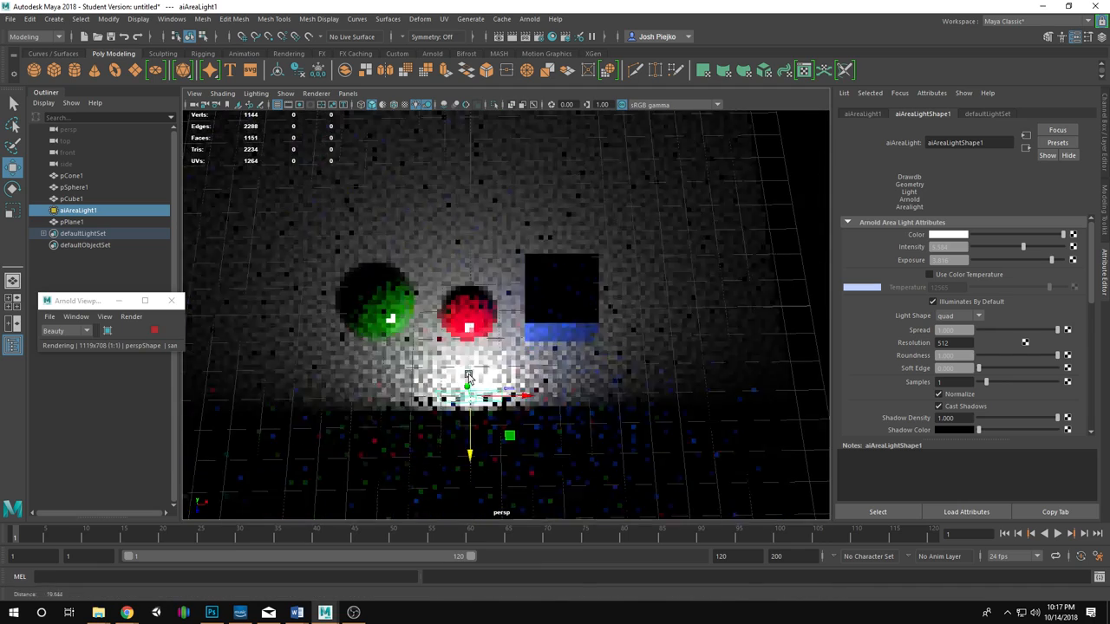
left_click_drag(526, 396, 520, 286)
key("e")
key("w")
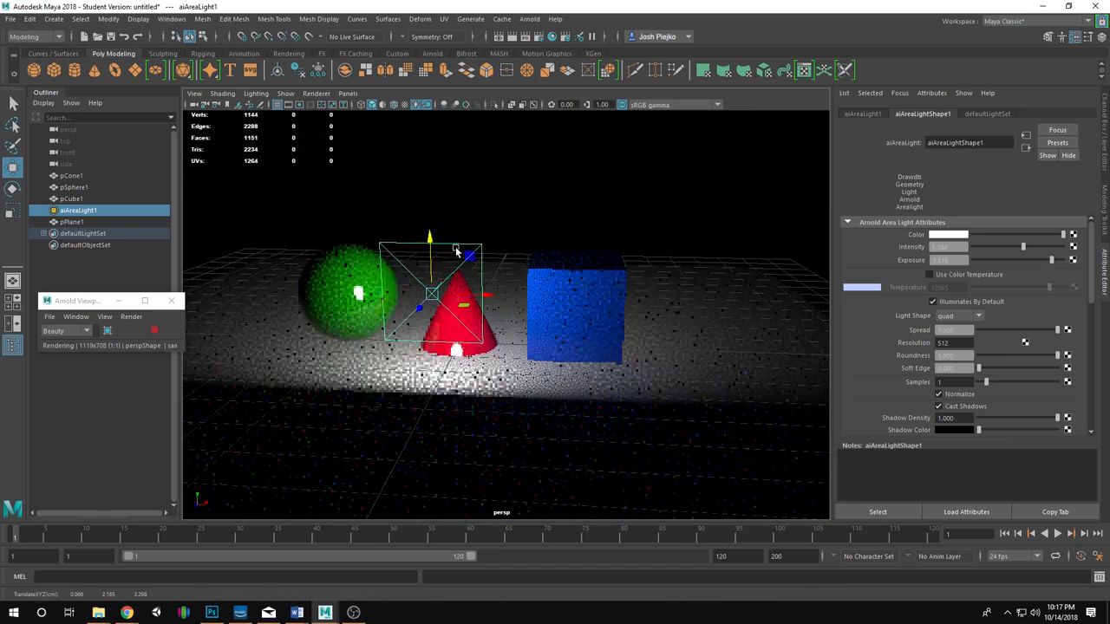
left_click_drag(457, 251, 593, 351, "alt")
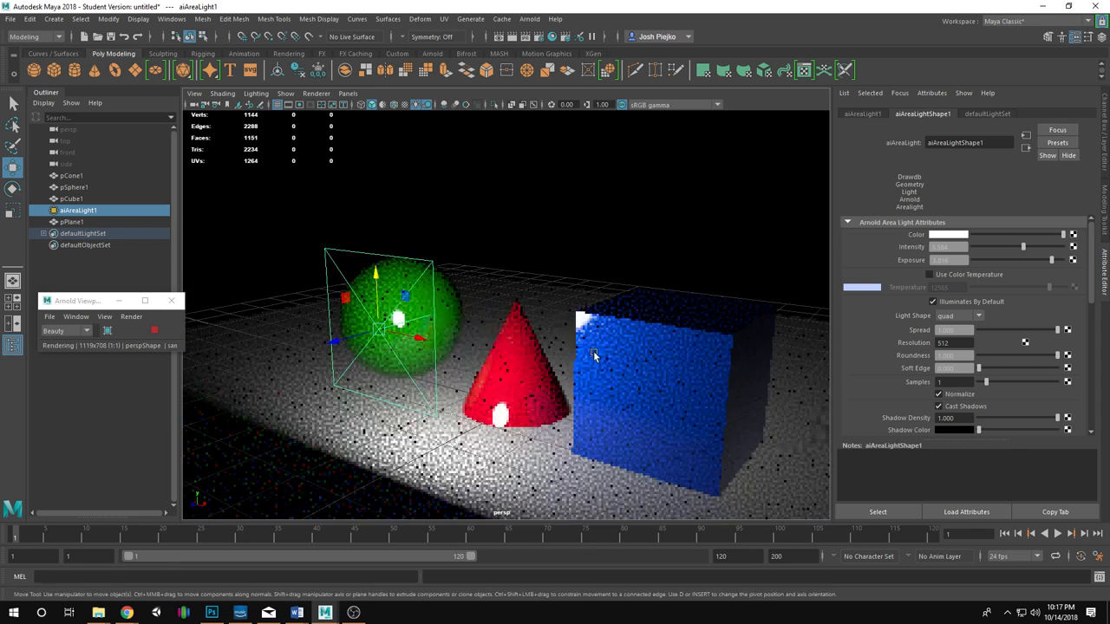
Open the Render Settings, and narrow and reposition the window so it fits over the scene view.
left_click(538, 39)
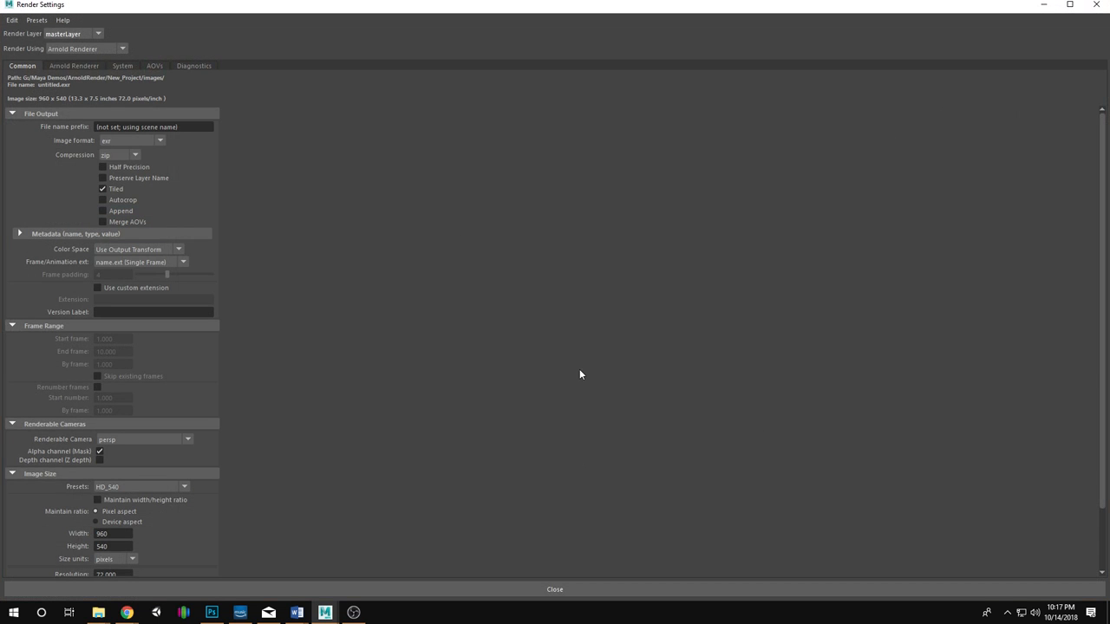
left_click_drag(441, 6, 554, 75)
double_click(553, 75)
left_click_drag(941, 5, 921, 36)
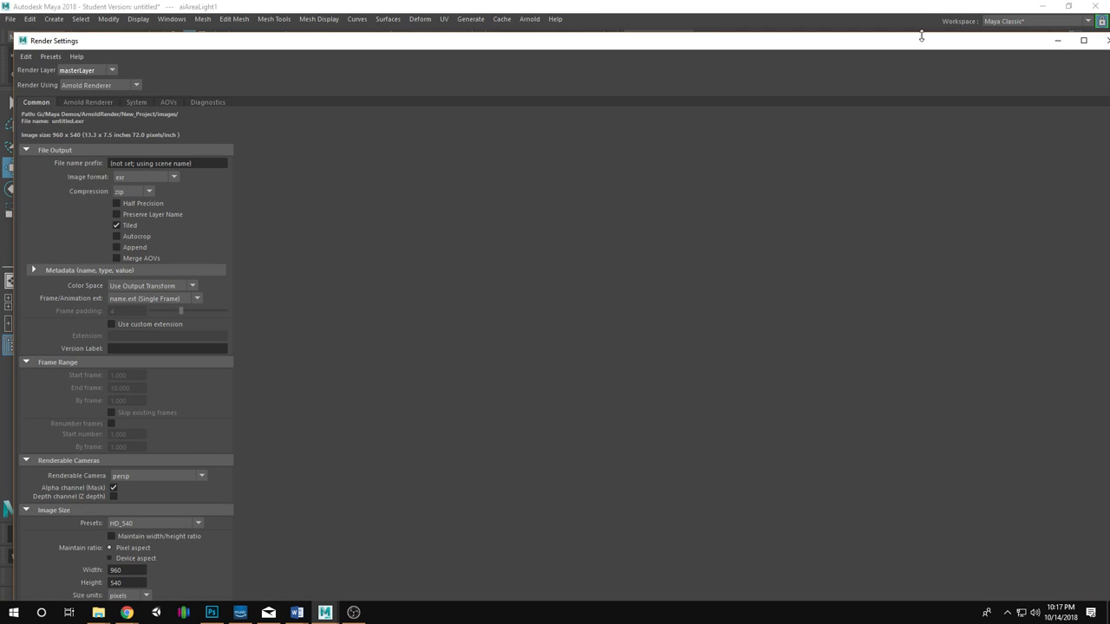
left_click_drag(1007, 43, 963, 65)
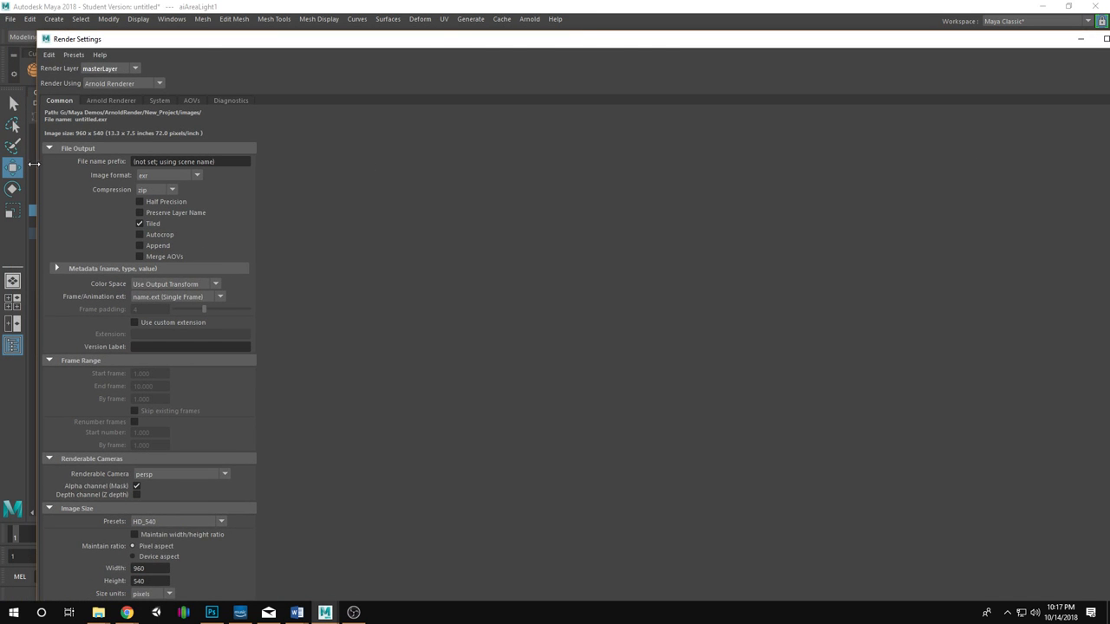
left_click_drag(33, 164, 879, 196)
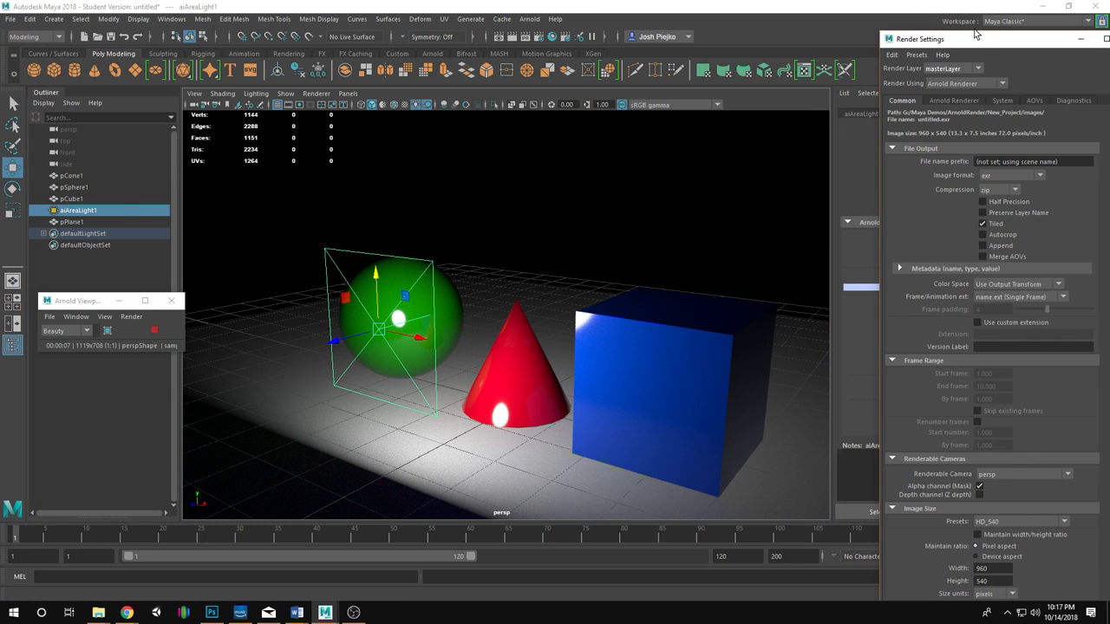
left_click_drag(976, 35, 557, 38)
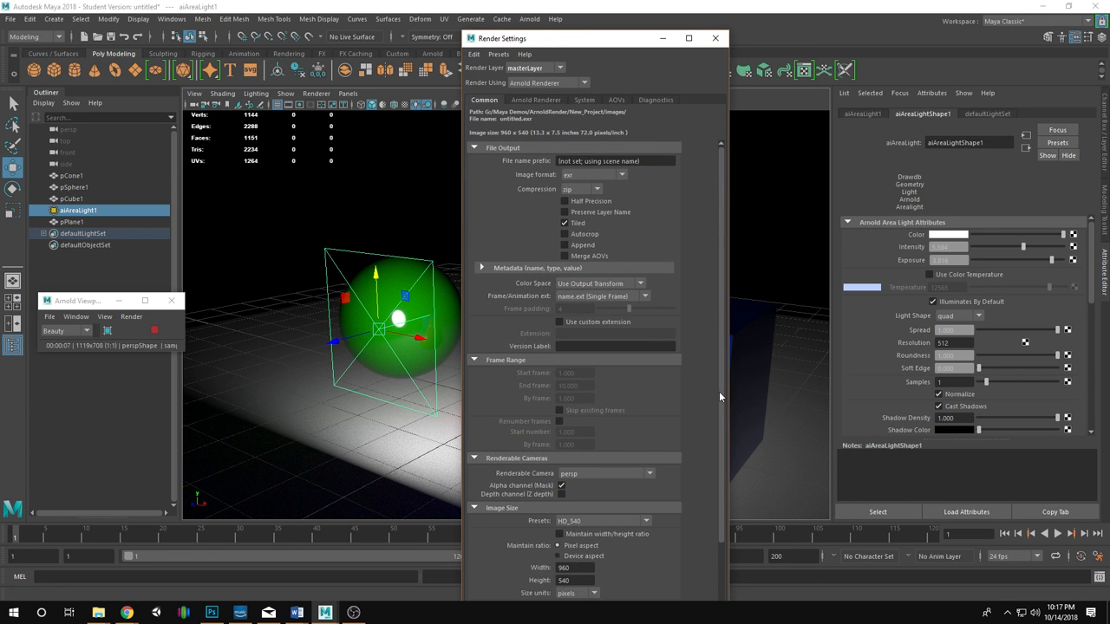
Look through the image size presets in the common render settings, keeping HD_540.
left_click_drag(719, 391, 723, 467)
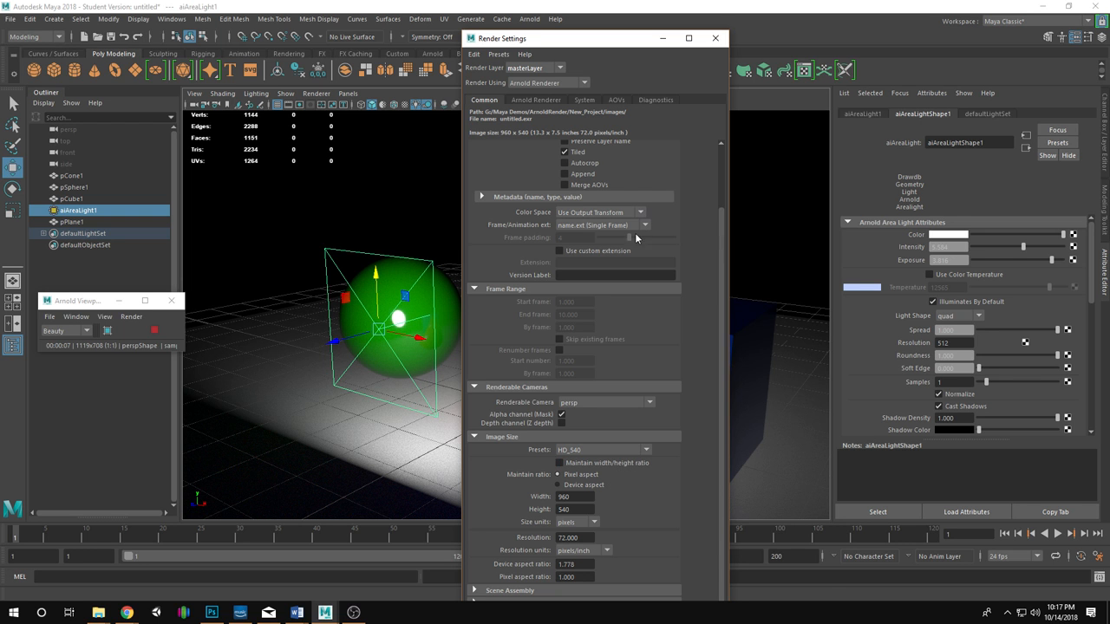
left_click(599, 451)
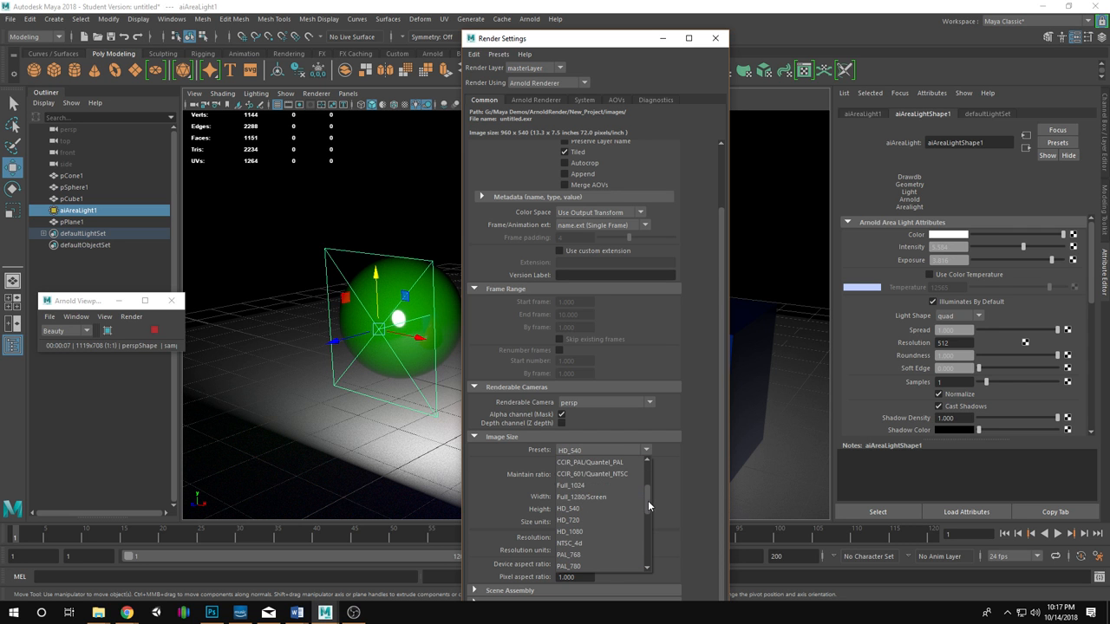
left_click(694, 439)
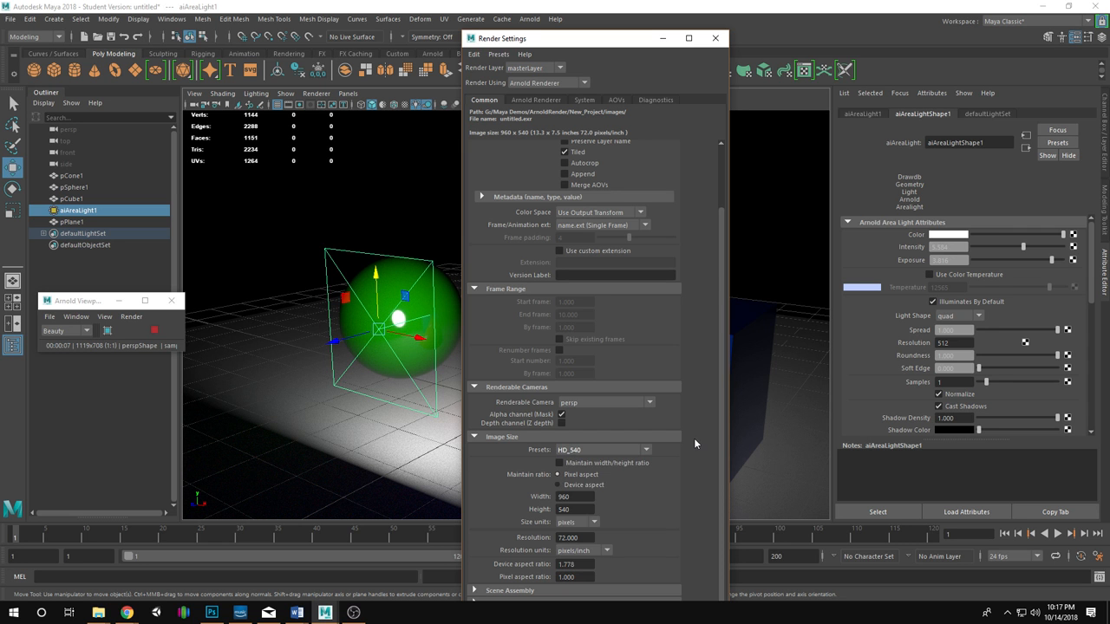
Close the Render Settings, render the current frame with Arnold, and close the Render View.
left_click(716, 39)
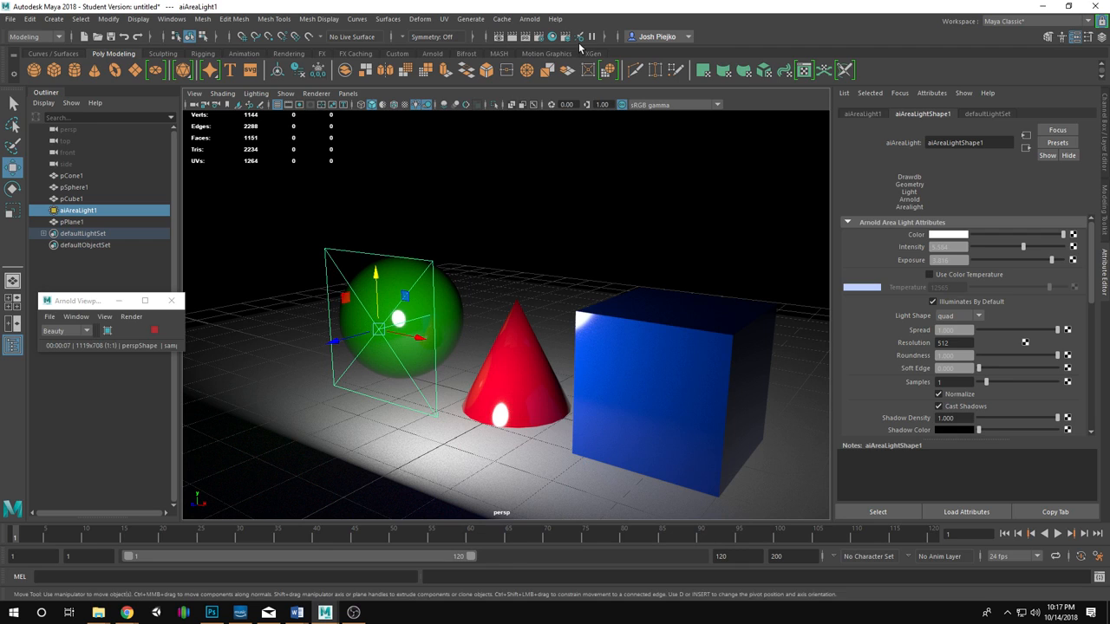
left_click(512, 38)
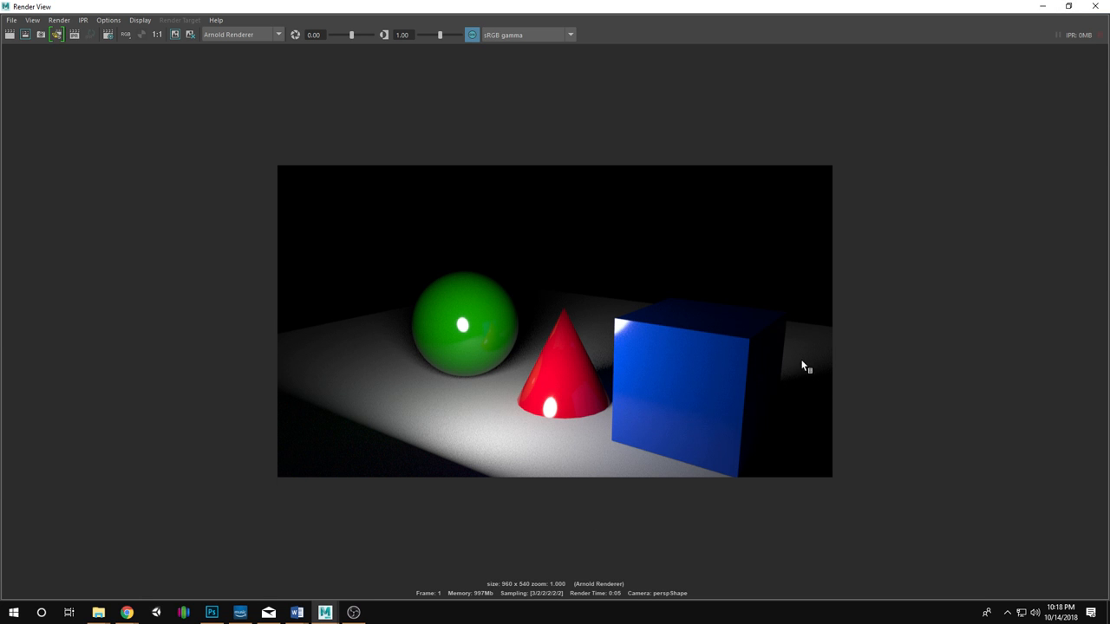
left_click(1104, 7)
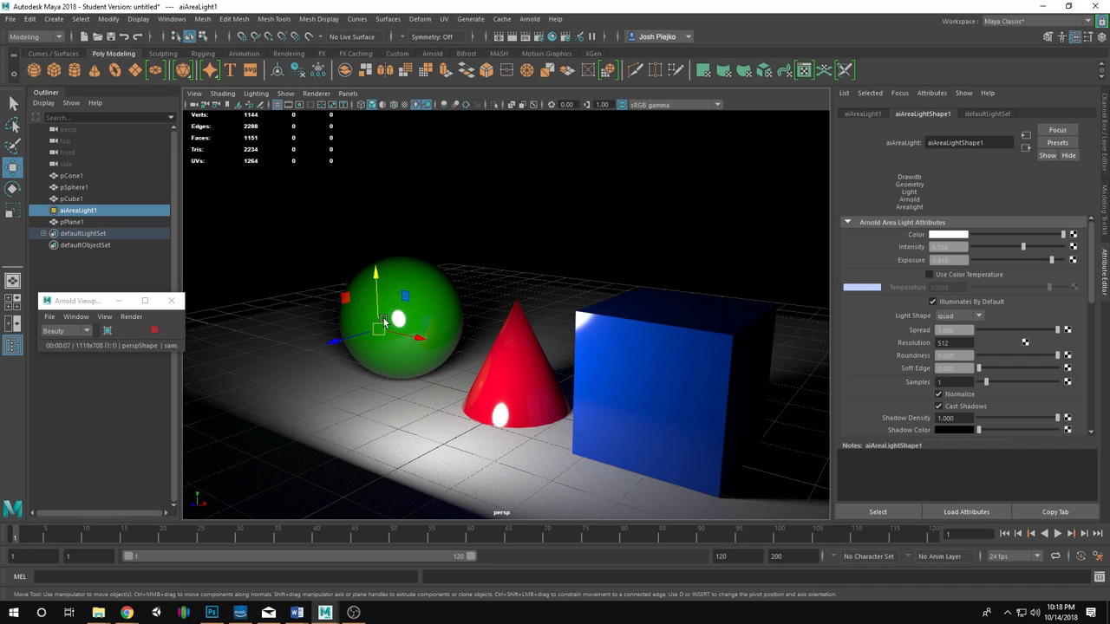
Reselect the area light and rotate it so that it tilts down toward the shapes.
left_click(78, 222)
left_click(89, 200)
left_click(91, 209)
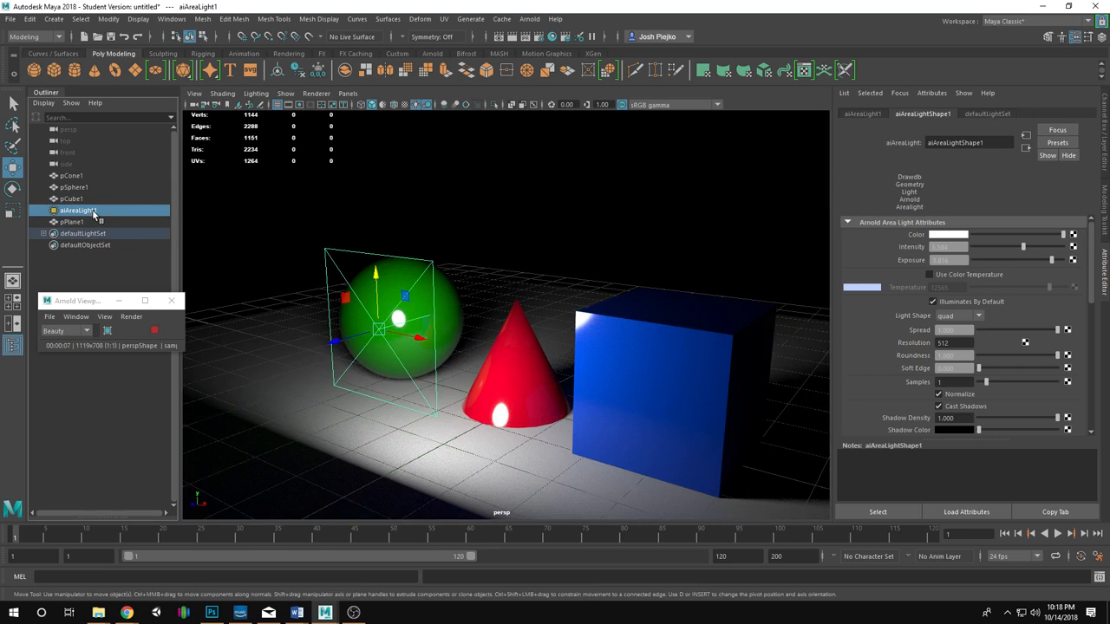
left_click_drag(467, 371, 434, 397, "alt")
key("e")
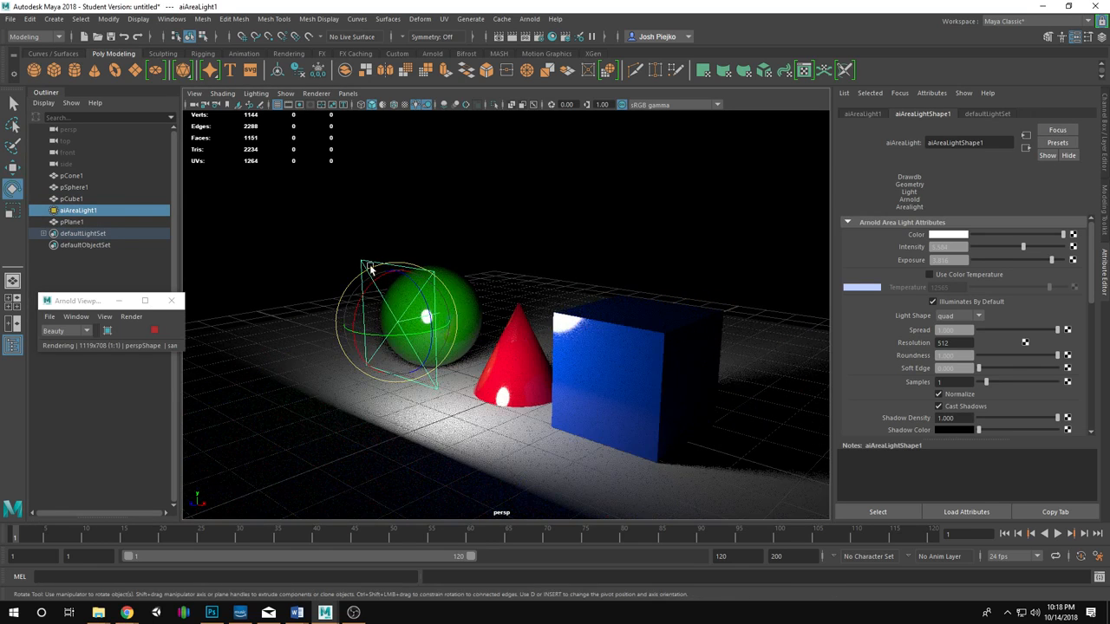
left_click_drag(370, 269, 337, 112)
Raise the area light above the sphere and move it away from the shapes along the Z axis.
key("w")
left_click_drag(445, 179, 416, 176, "alt")
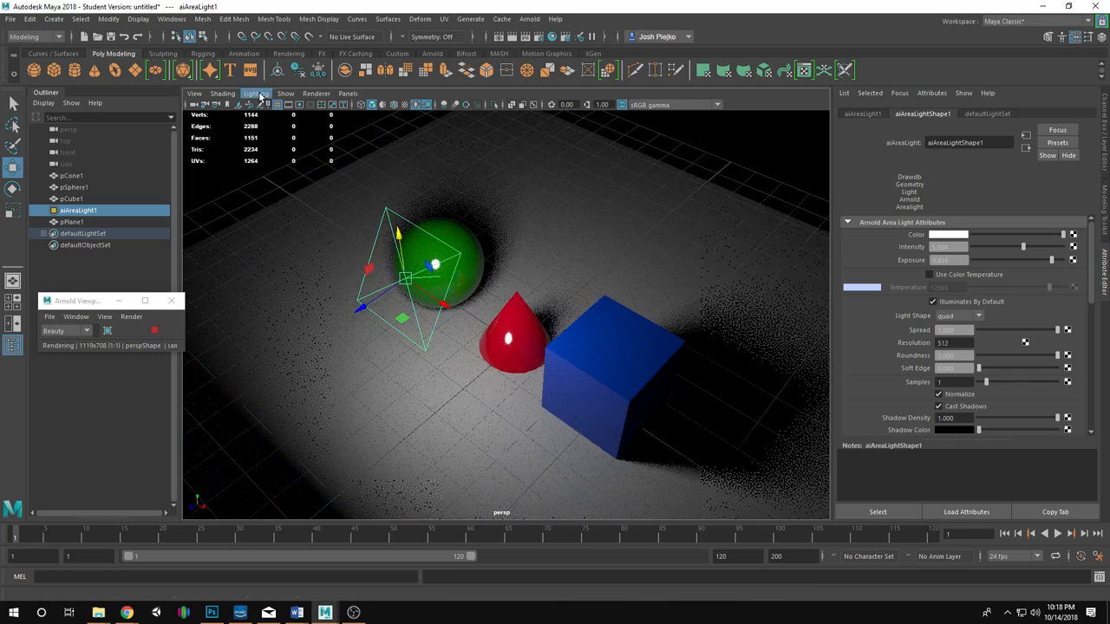
left_click_drag(558, 398, 563, 375, "alt")
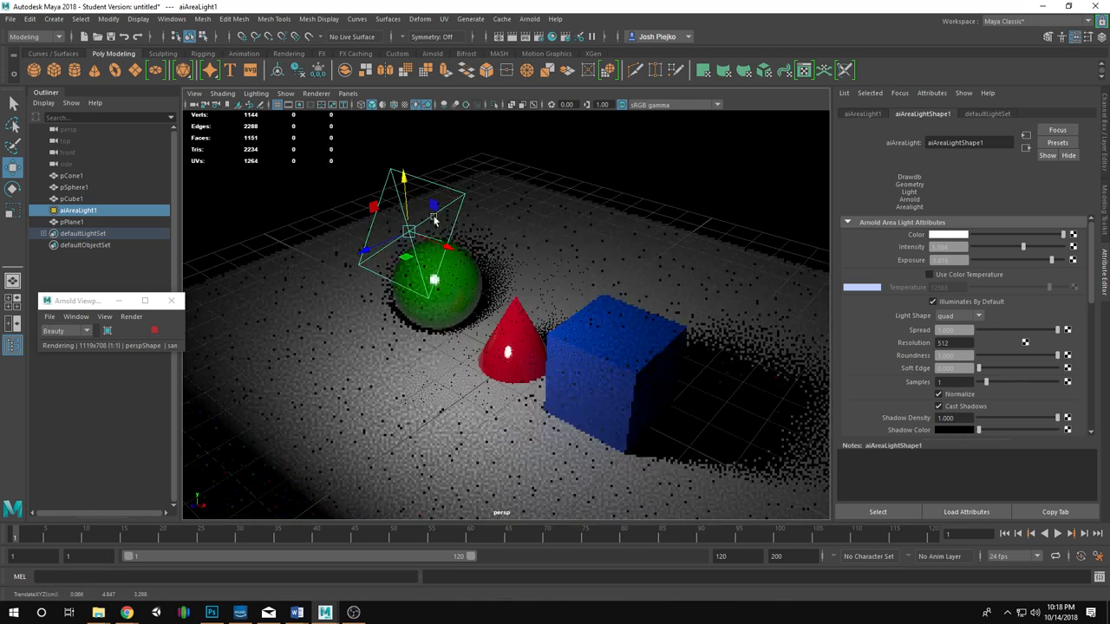
left_click_drag(434, 220, 539, 374, "alt")
left_click_drag(568, 334, 542, 342, "alt")
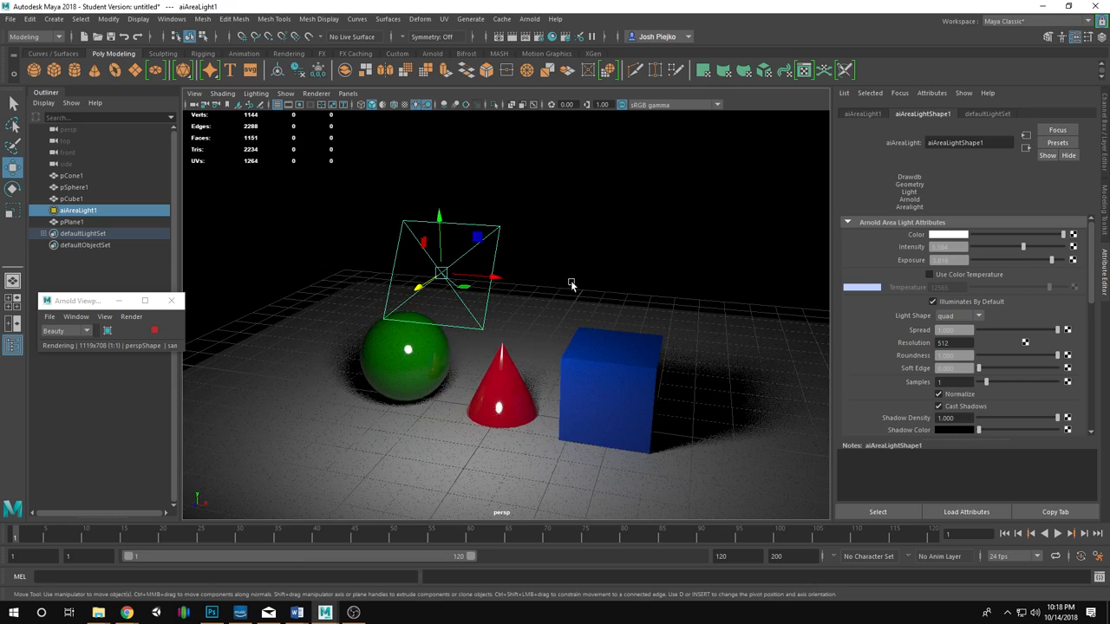
left_click_drag(502, 282, 558, 268)
Rotate the area light to turn it toward the sphere, cone and cube.
key("e")
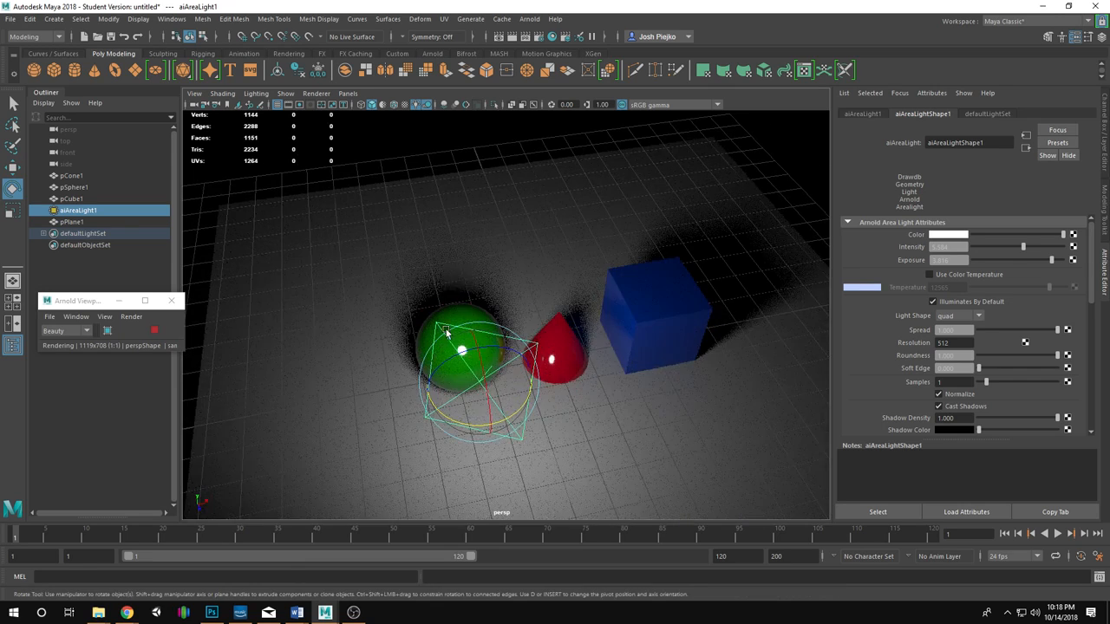
left_click_drag(446, 332, 425, 317, "alt")
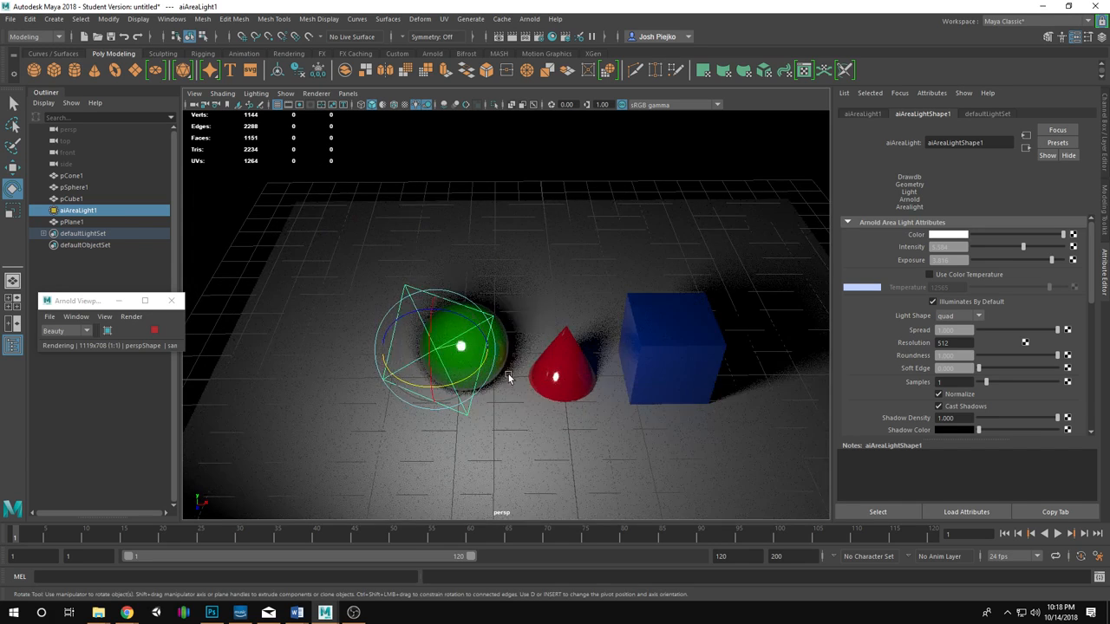
left_click_drag(474, 365, 469, 337, "alt")
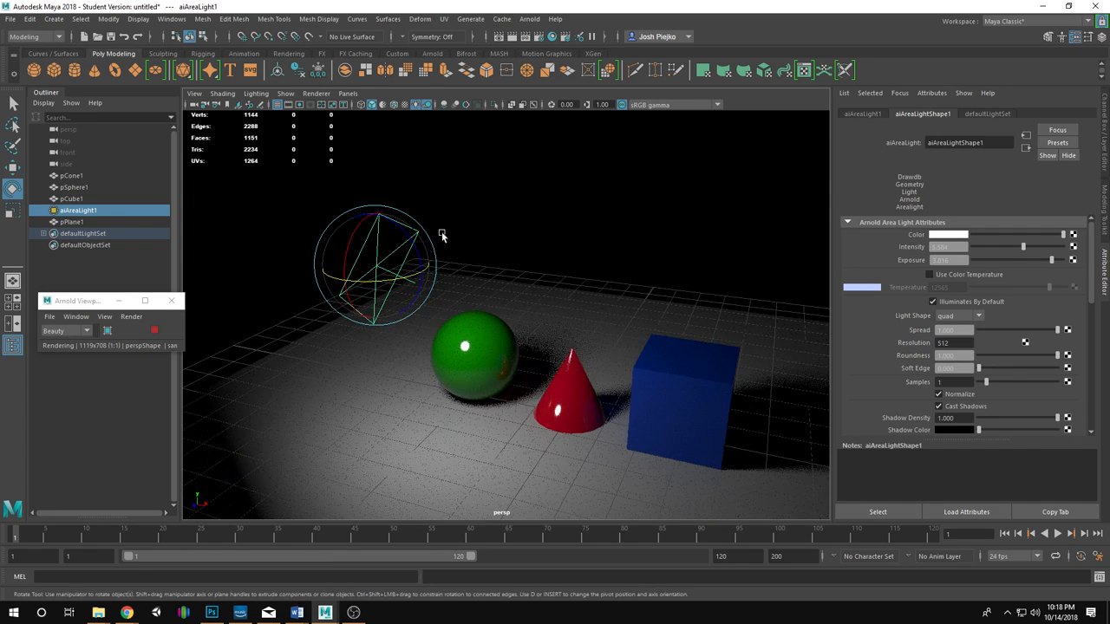
Look through the selected area light and orbit its view to aim it at the three shapes.
left_click(348, 92)
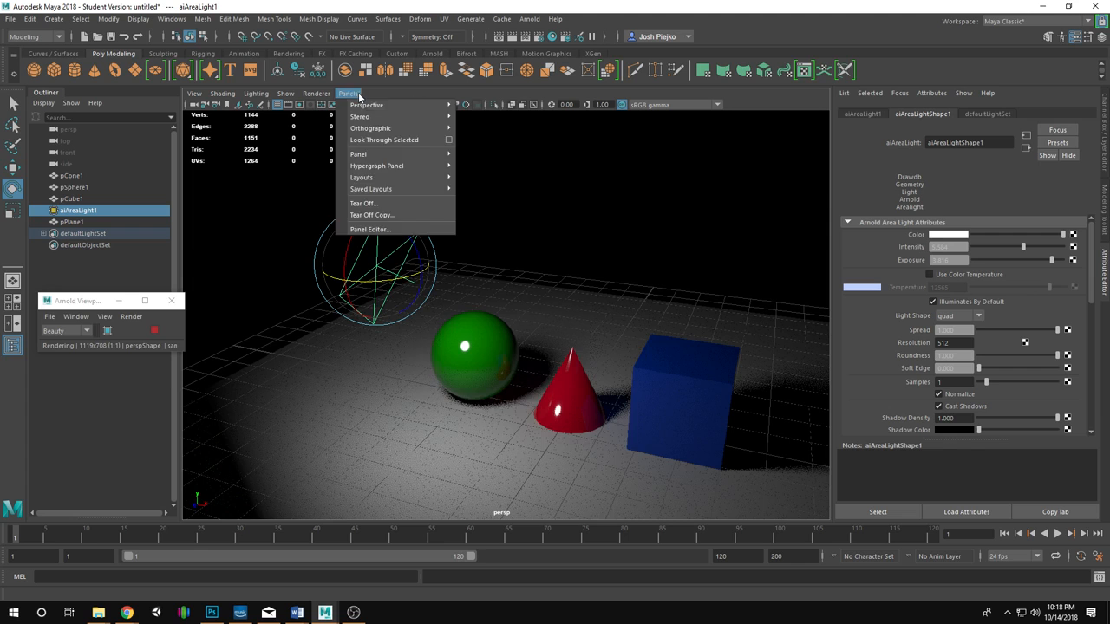
left_click(388, 140)
left_click_drag(567, 396, 550, 359, "alt")
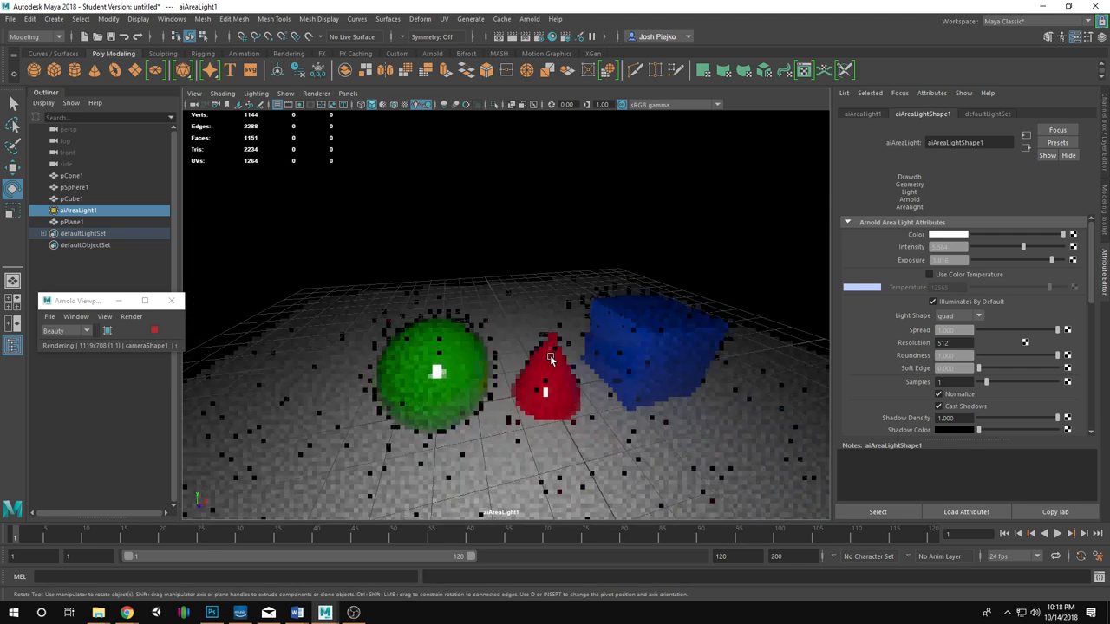
Switch the scene view back to the persp camera with the area light and all three shapes in frame.
left_click(348, 92)
mouse_move(372, 107)
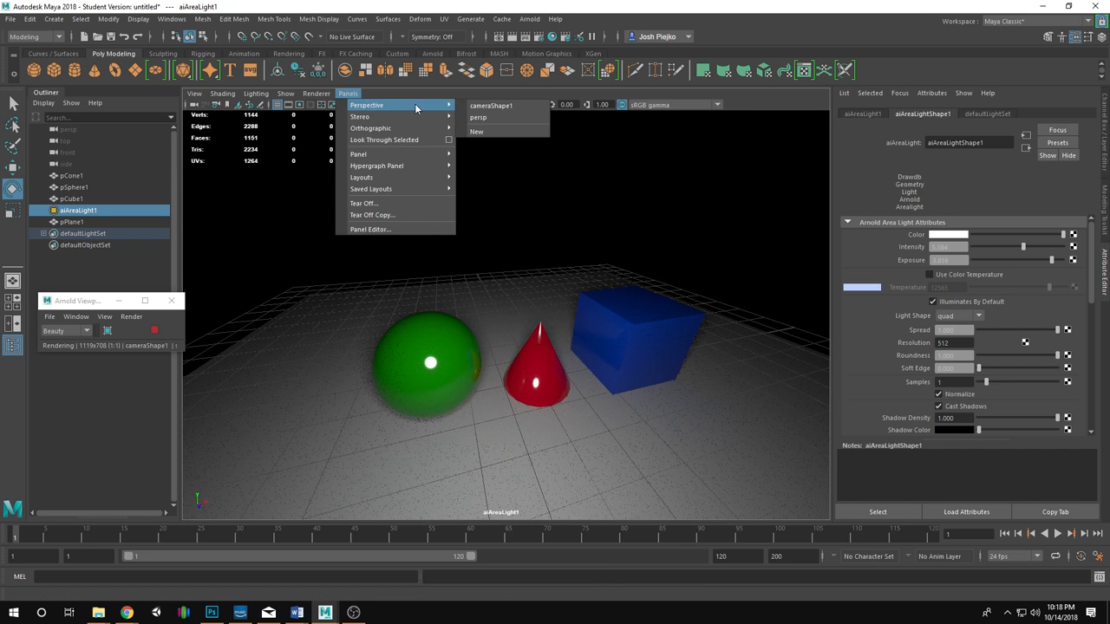
mouse_move(425, 154)
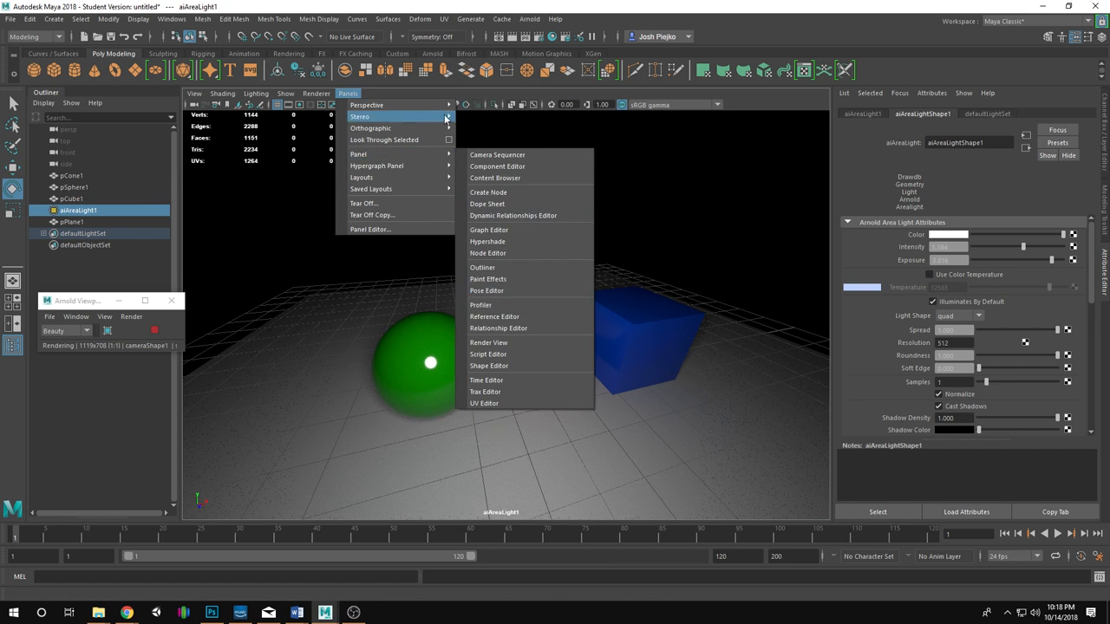
mouse_move(418, 105)
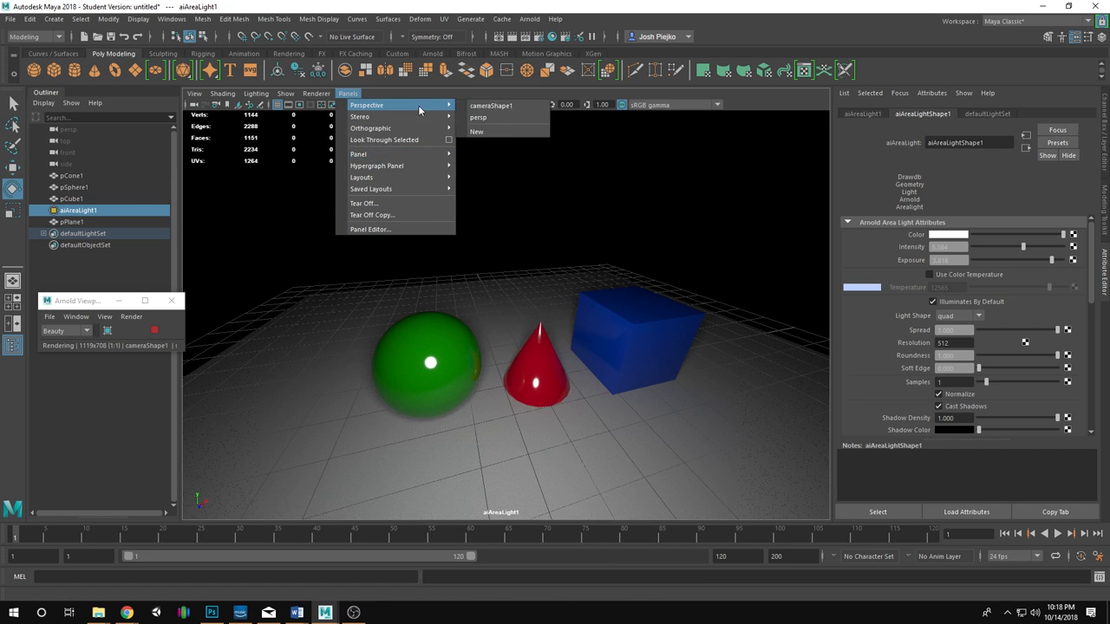
left_click(510, 116)
middle_click_drag(653, 374, 583, 346, "alt")
right_click_drag(583, 345, 642, 359, "alt")
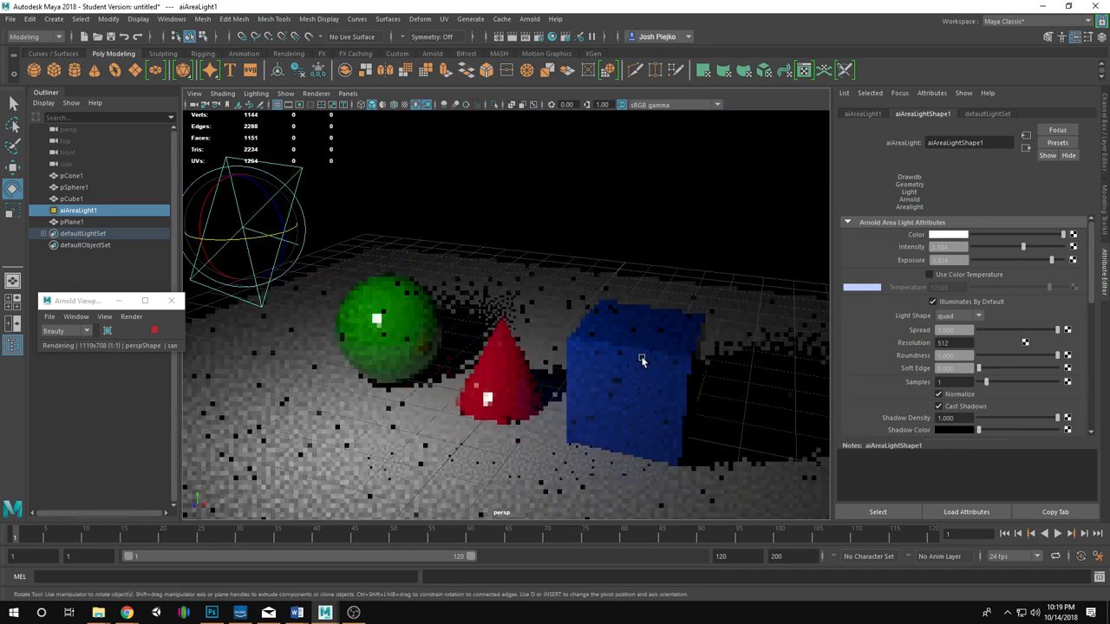
middle_click_drag(642, 359, 626, 338, "alt")
right_click_drag(636, 301, 568, 300, "alt")
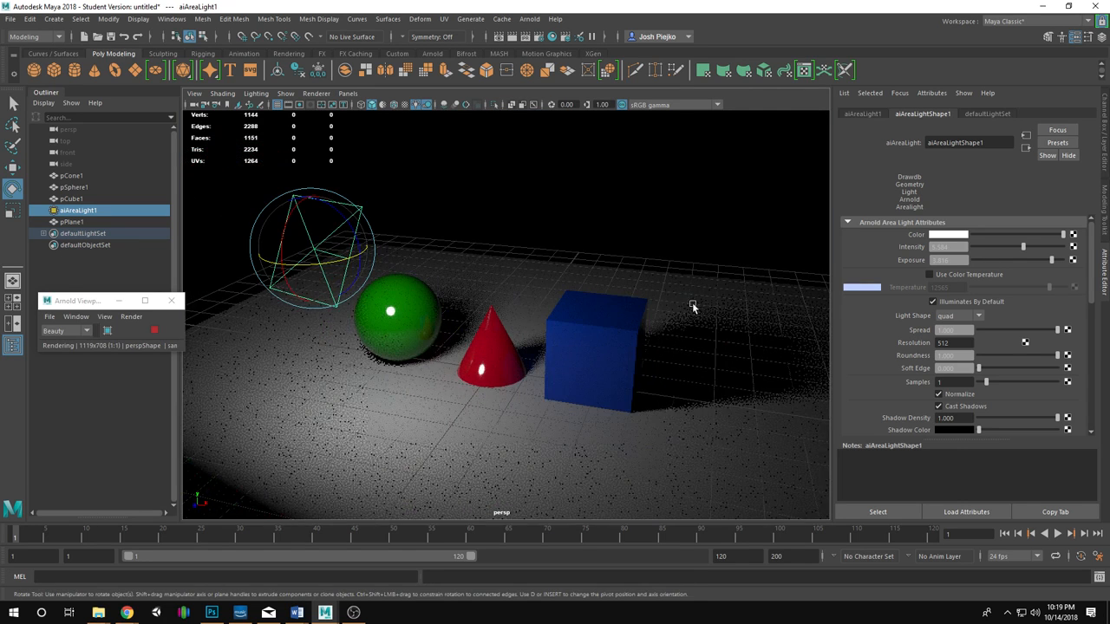
Turn on the area light's color temperature at 5087 and rotate the light slightly.
left_click(952, 276)
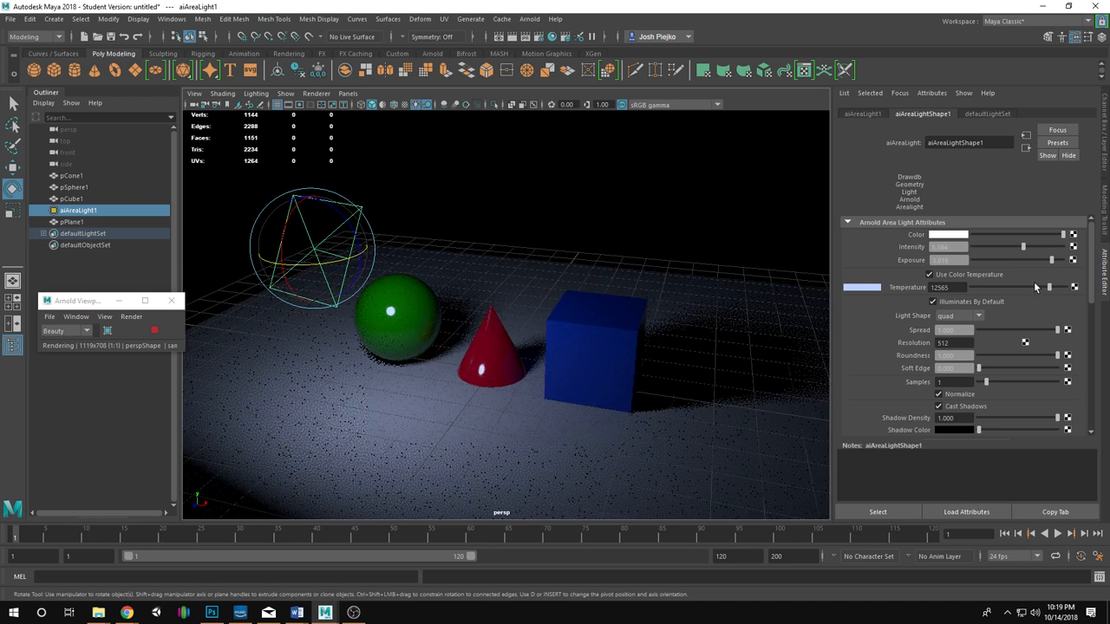
left_click_drag(979, 286, 999, 287)
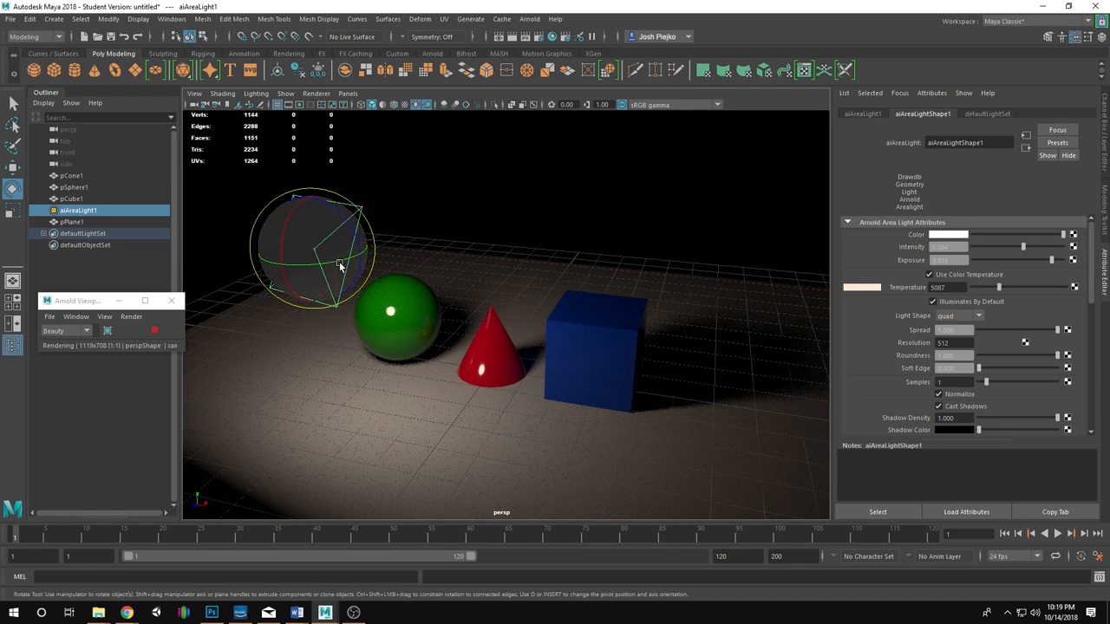
left_click_drag(339, 263, 332, 260)
mouse_move(441, 400)
left_mouse_down("alt")
mouse_move(441, 442)
mouse_move(439, 408)
left_mouse_up("alt")
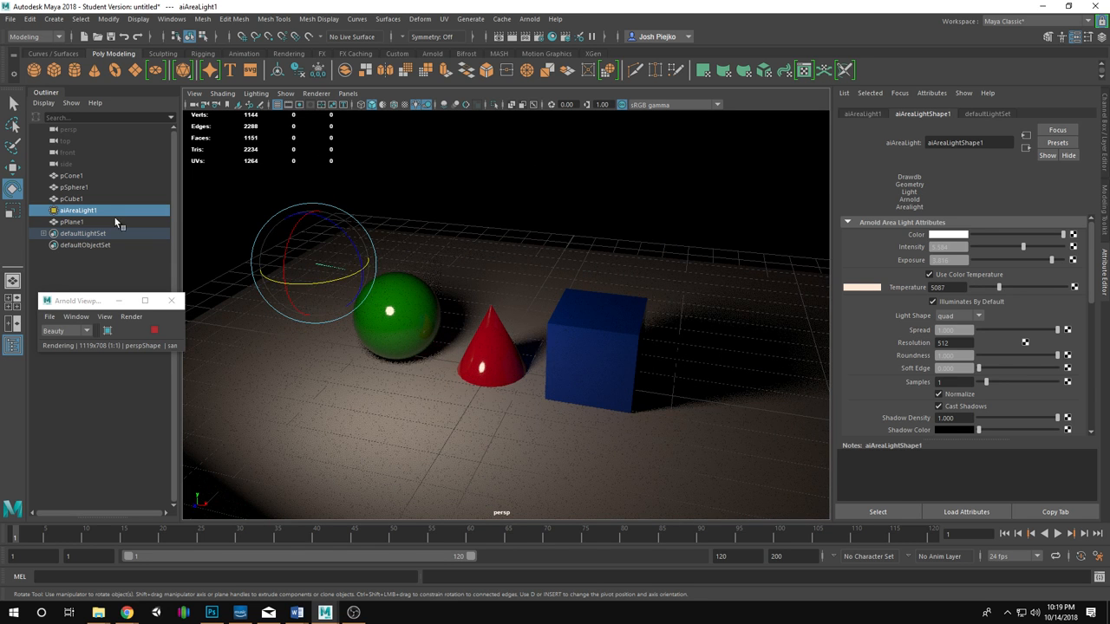
Scale the area light up to about 2.5 in X, 2.2 in Y and 2.0 in Z.
left_click(343, 362)
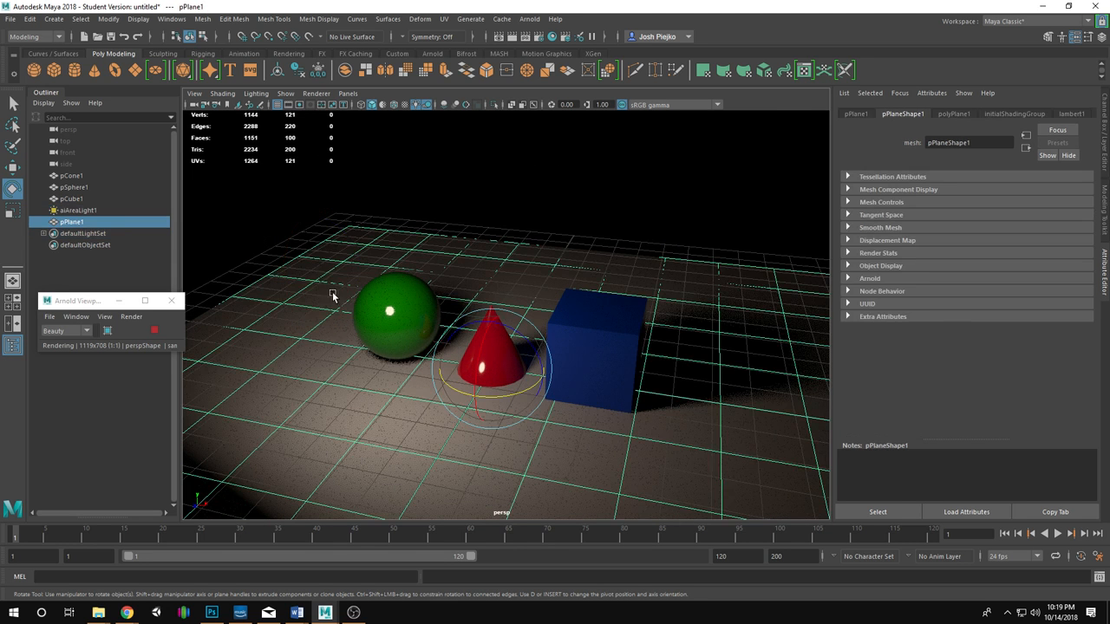
left_click(98, 212)
key("r")
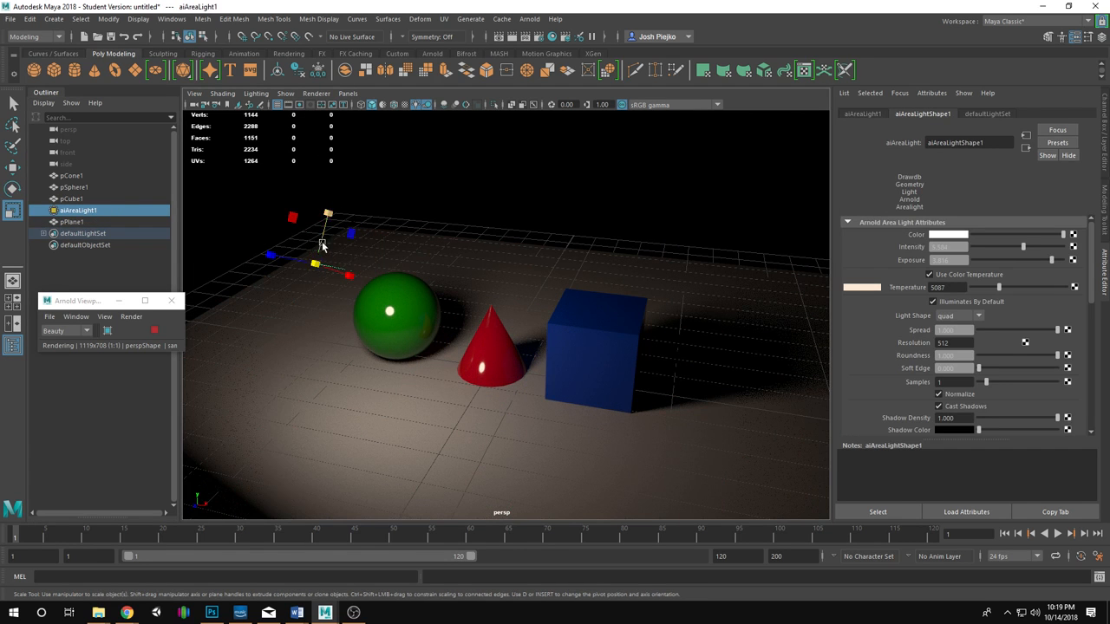
left_click_drag(316, 265, 382, 314)
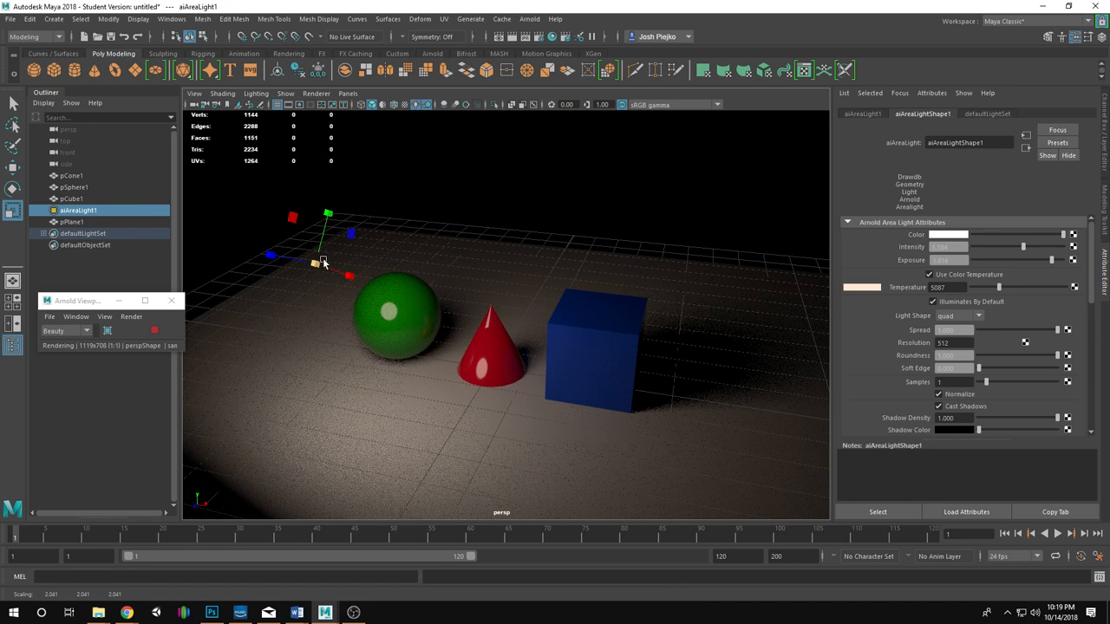
left_click_drag(316, 265, 364, 276)
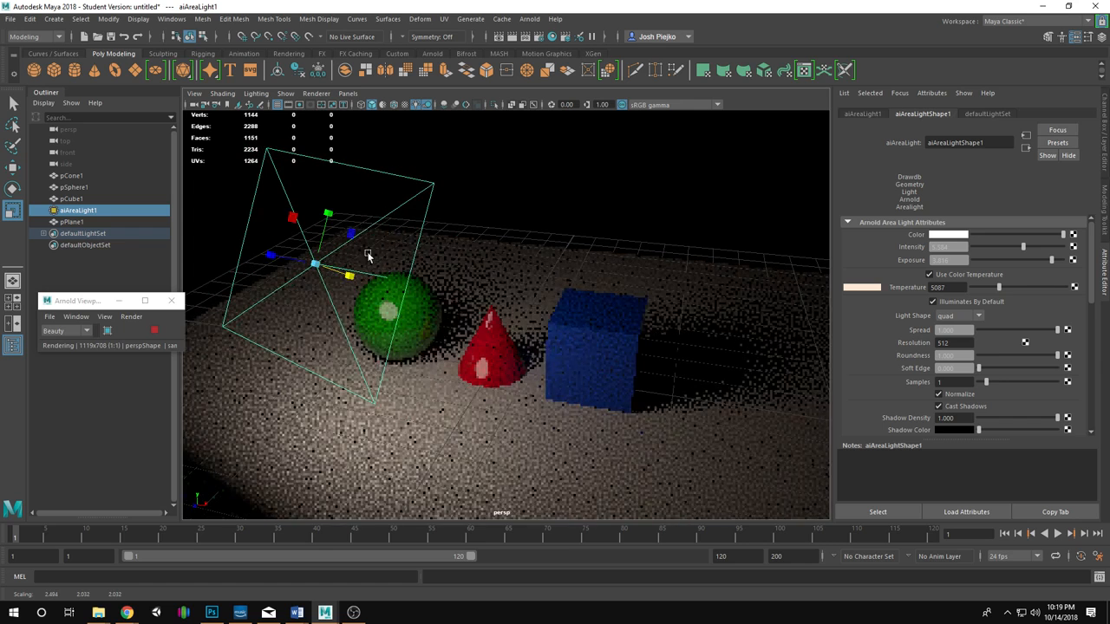
left_click_drag(336, 219, 326, 208)
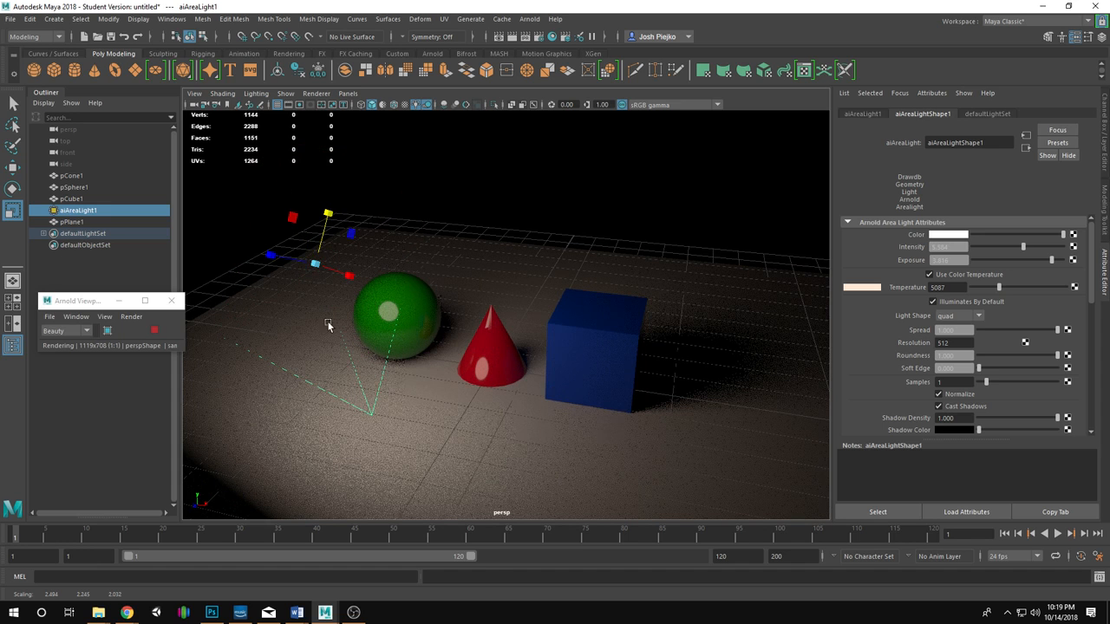
Duplicate the area light, move the copy across to the blue cube, and turn it back toward the shapes.
key("ctrl+d")
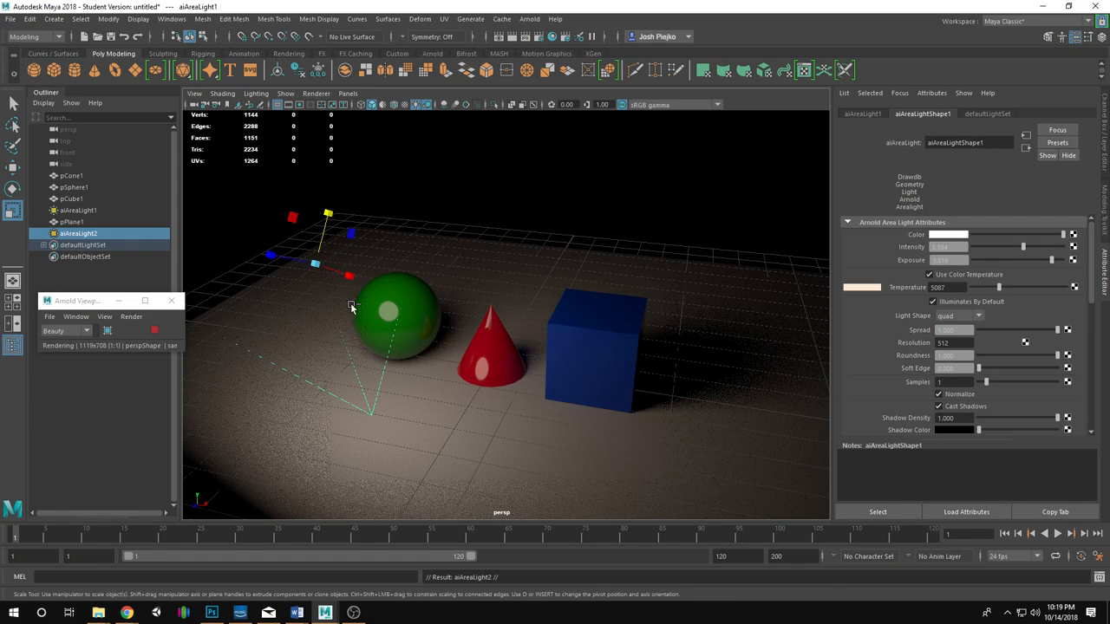
key("w")
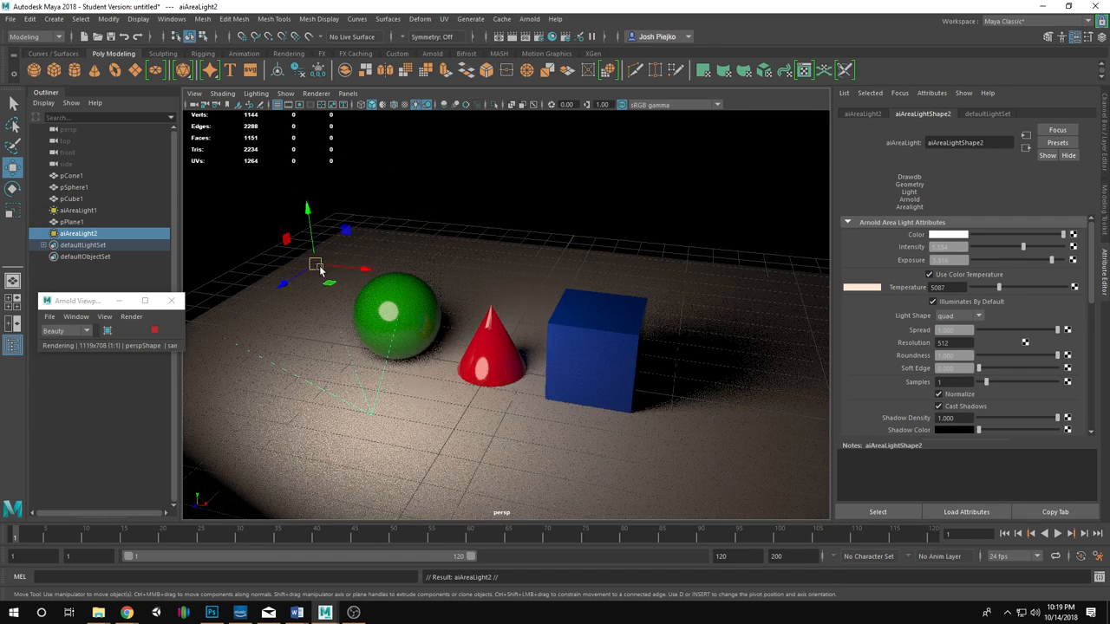
left_click_drag(366, 269, 693, 307)
key("e")
key("w")
left_click_drag(631, 254, 633, 276)
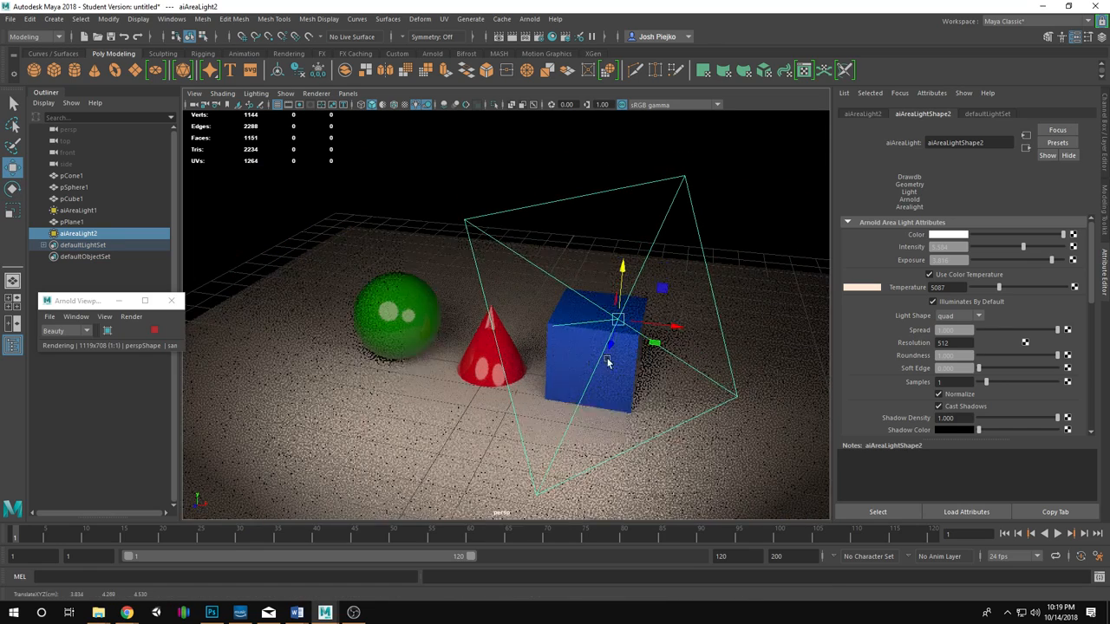
Move the duplicated area light behind the cube along the Z axis and rotate it to face the shapes.
left_click_drag(608, 362, 557, 387, "alt")
scroll(557, 387, "down", 3)
left_click_drag(422, 373, 607, 259)
key("e")
left_click_drag(659, 260, 419, 266, "alt")
Stretch the second area light along X into a wide rectangle and change its tilt toward the shapes.
key("r")
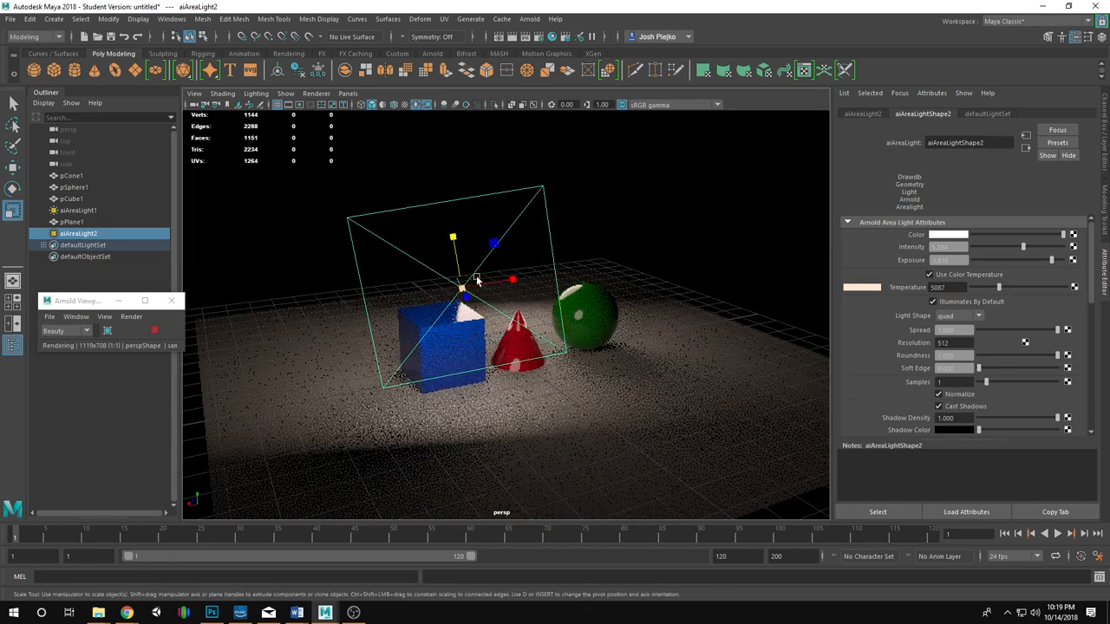
left_click_drag(511, 281, 576, 278)
key("e")
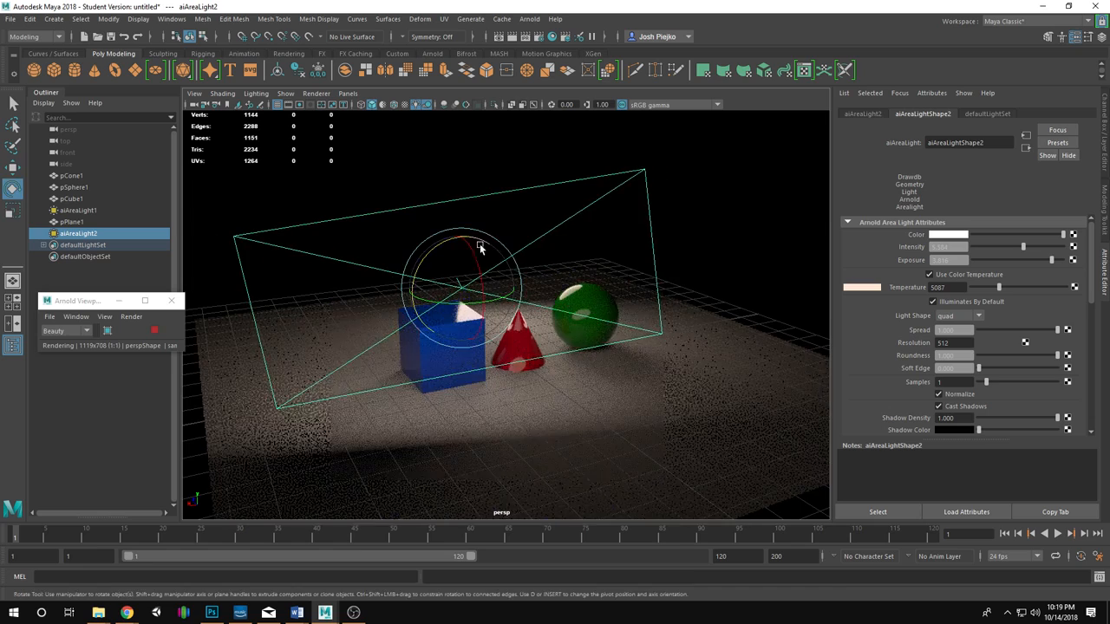
left_click_drag(480, 245, 477, 278)
Lower the second area light behind the cube and fine-tune its rotation.
key("w")
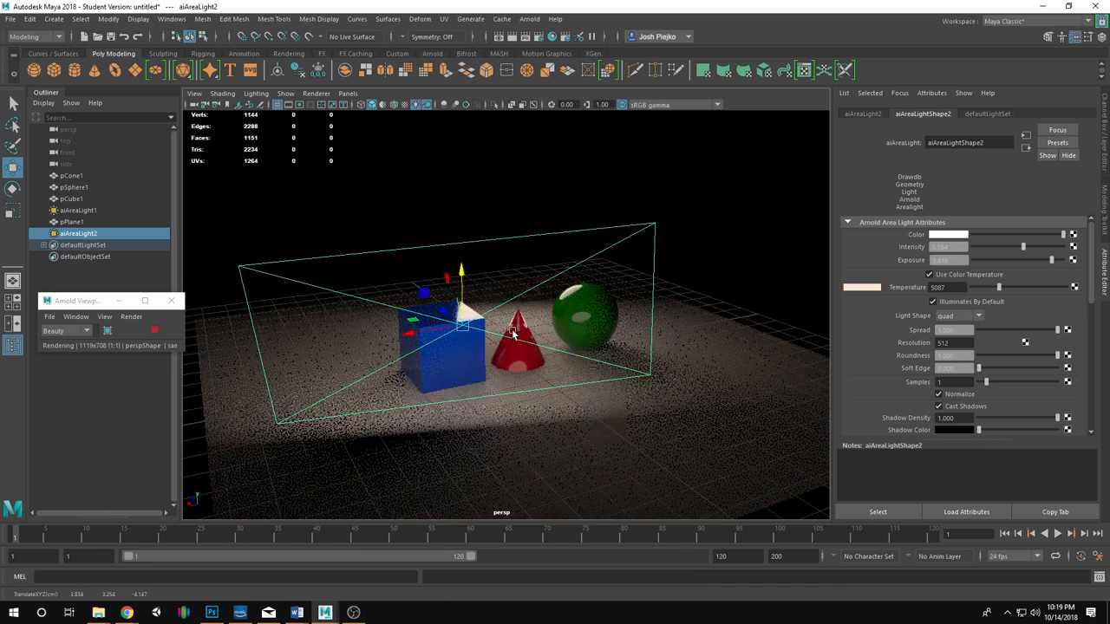
left_click_drag(513, 334, 652, 325, "alt")
left_click_drag(665, 225, 620, 274, "alt")
key("e")
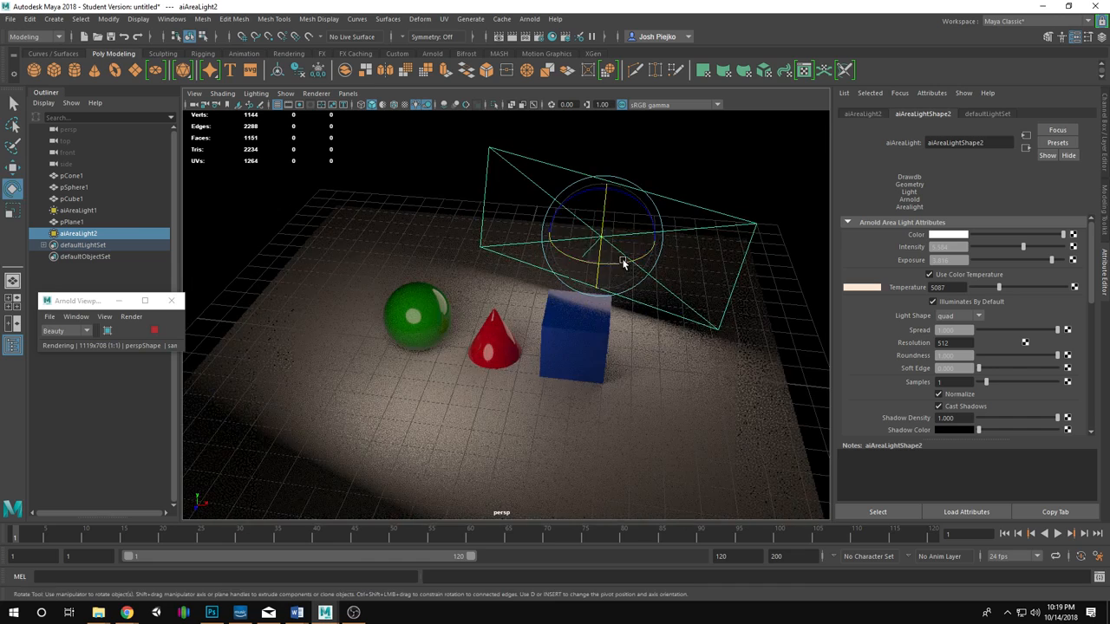
left_click_drag(648, 214, 643, 211)
Adjust the second area light's height and shift it sideways behind the cube, undoing a stray change on the way.
key("w")
left_click_drag(585, 255, 612, 211, "alt")
left_click(671, 251)
key("ctrl+z")
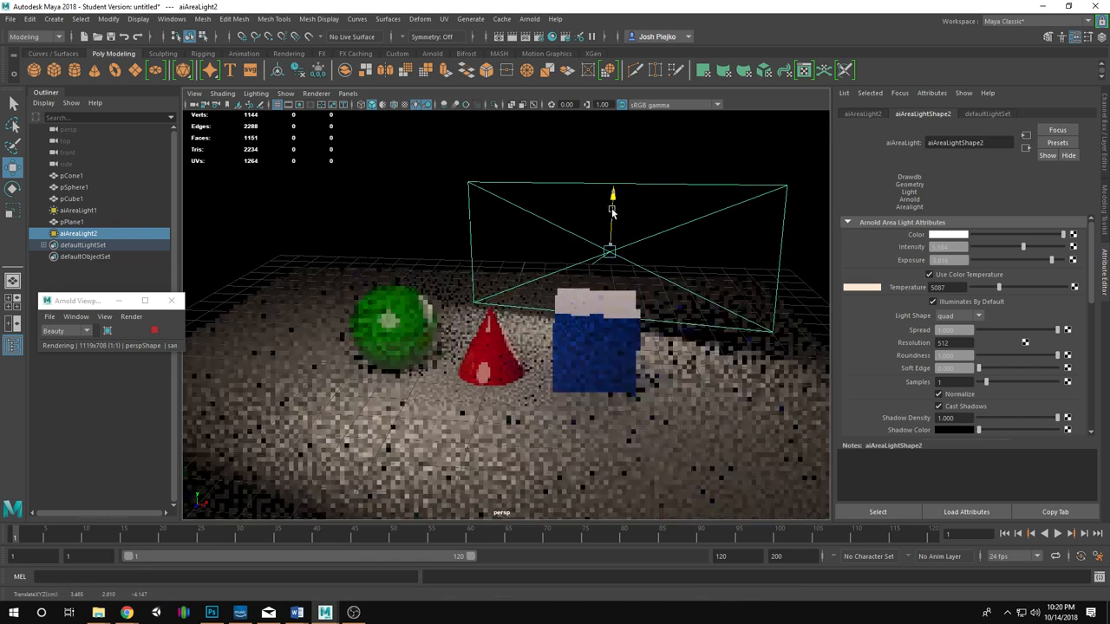
left_click_drag(668, 254, 598, 345)
key("e")
scroll(599, 345, "up", 1)
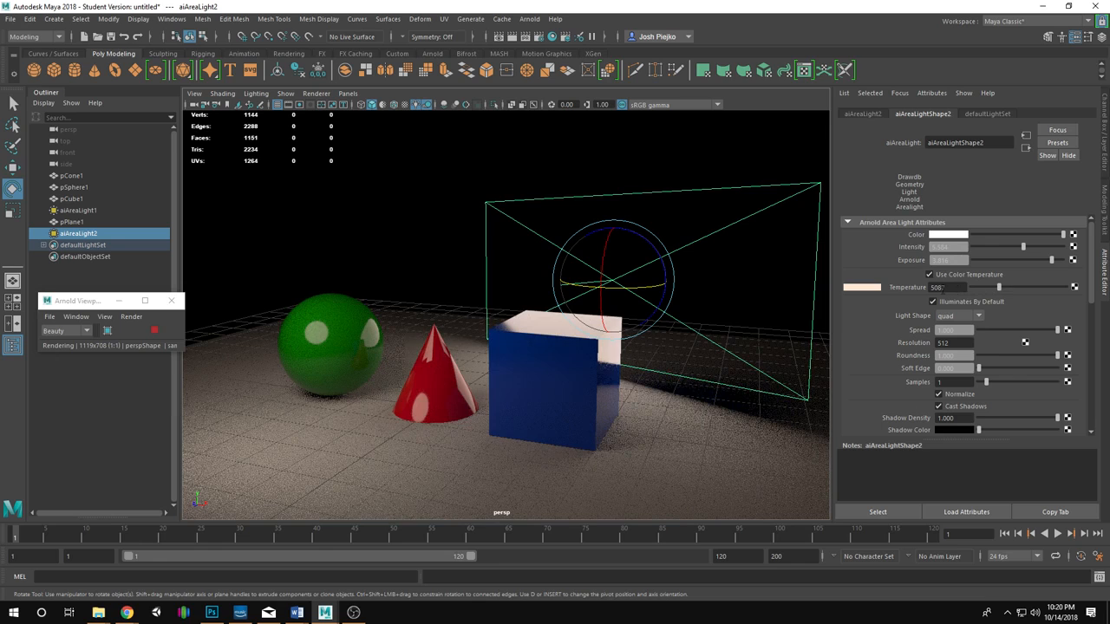
Set the second area light's color temperature to 10913 and shift the light sideways behind the cube.
left_click_drag(1037, 285, 1039, 287)
left_click_drag(650, 312, 595, 346, "alt")
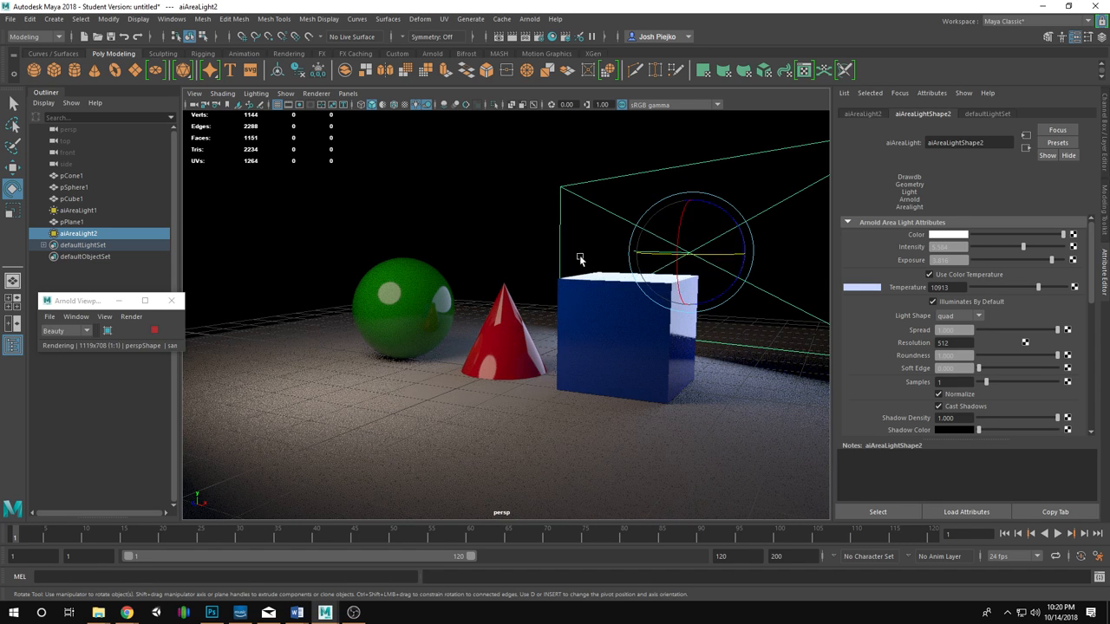
left_click_drag(711, 263, 478, 191)
key("w")
key("r")
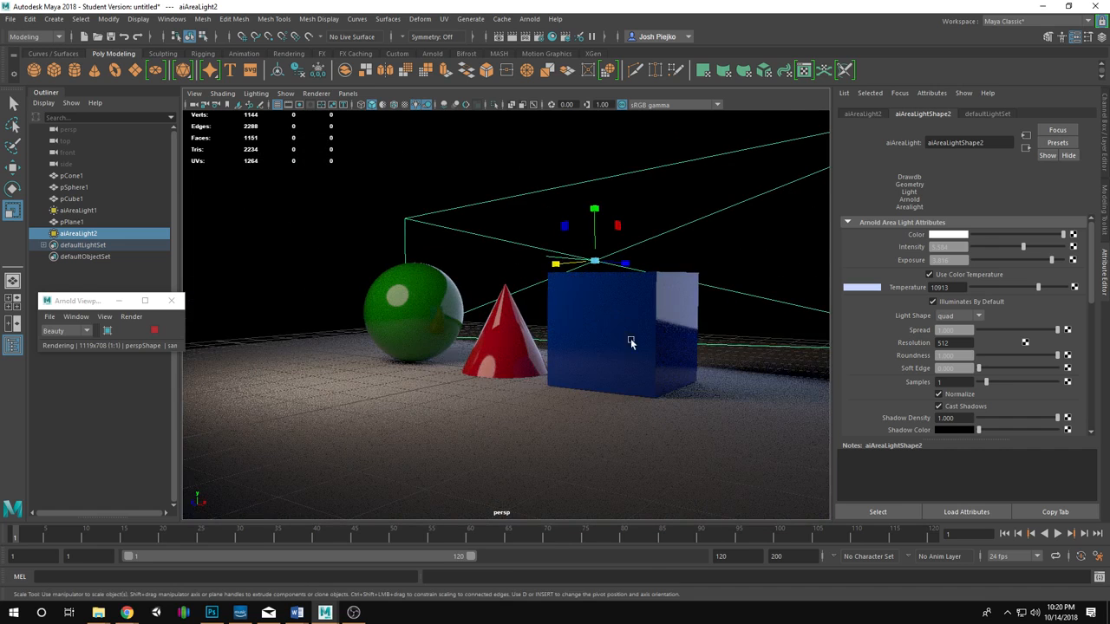
Render the current perspective view to check the cool back light, and close the render window.
right_click_drag(632, 341, 642, 348, "alt")
left_click(513, 36)
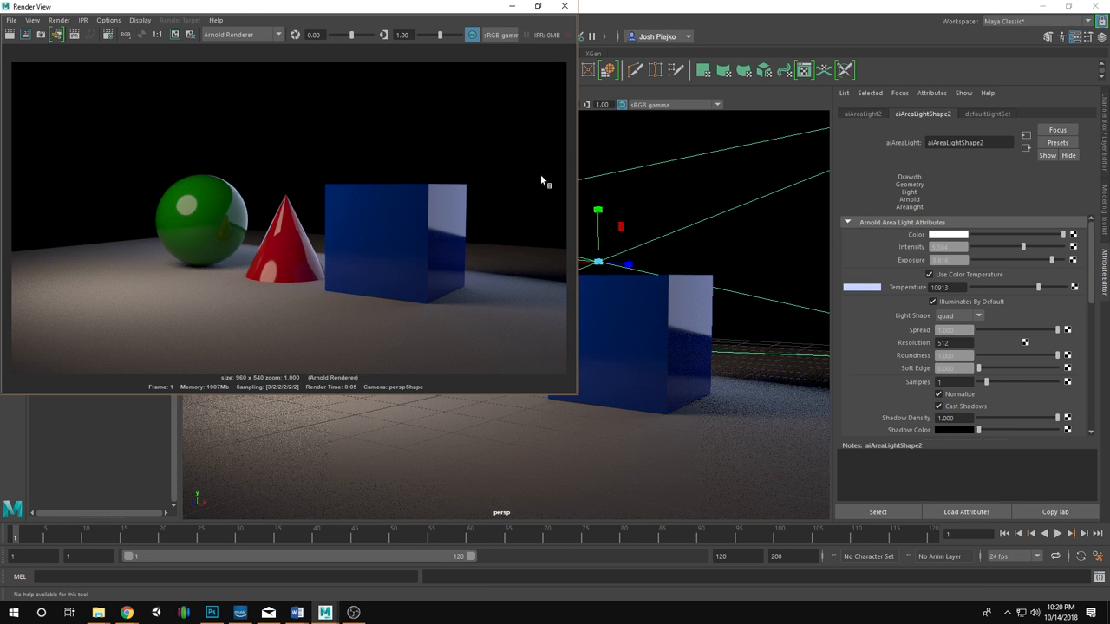
left_click(563, 7)
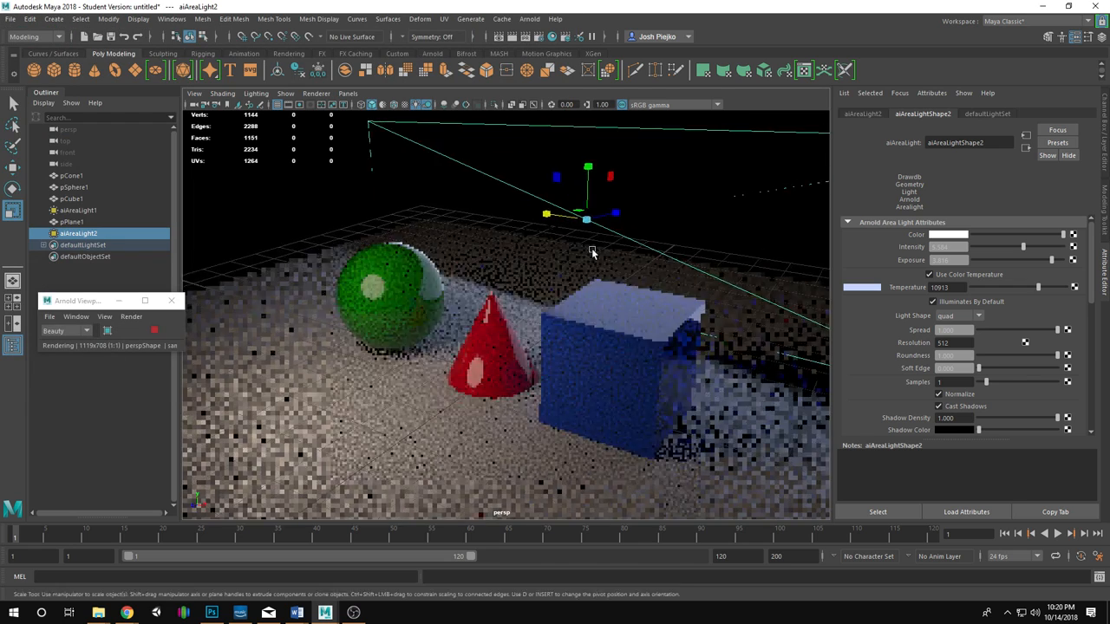
Fine-tune the second area light's tilt toward the shapes and lower it slightly behind the cube.
left_click_drag(594, 253, 587, 239, "alt")
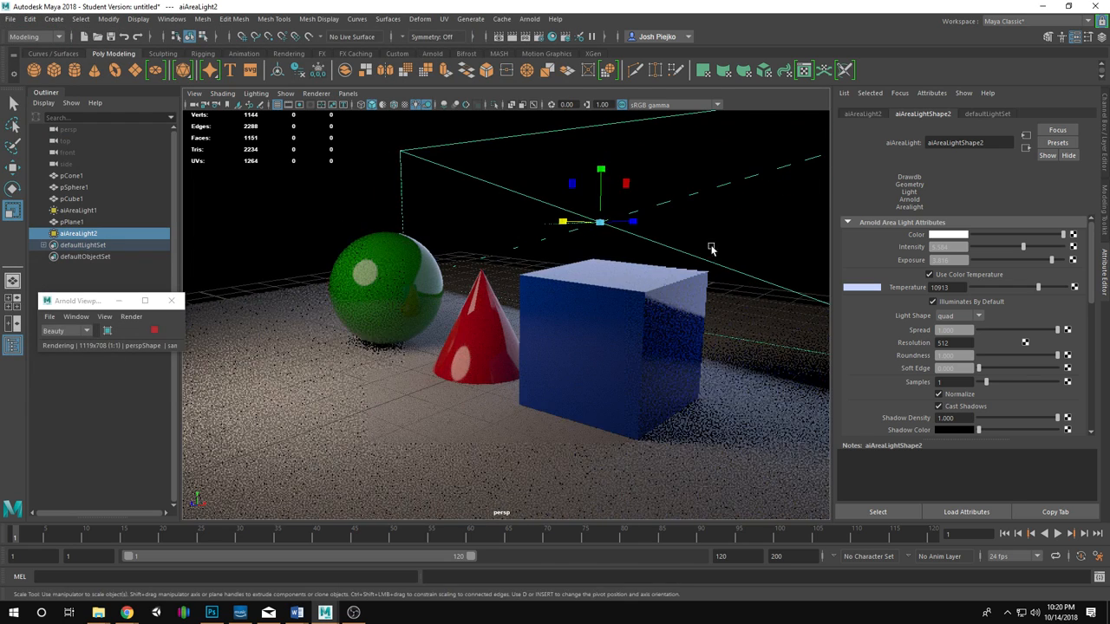
key("e")
left_click_drag(649, 203, 644, 208)
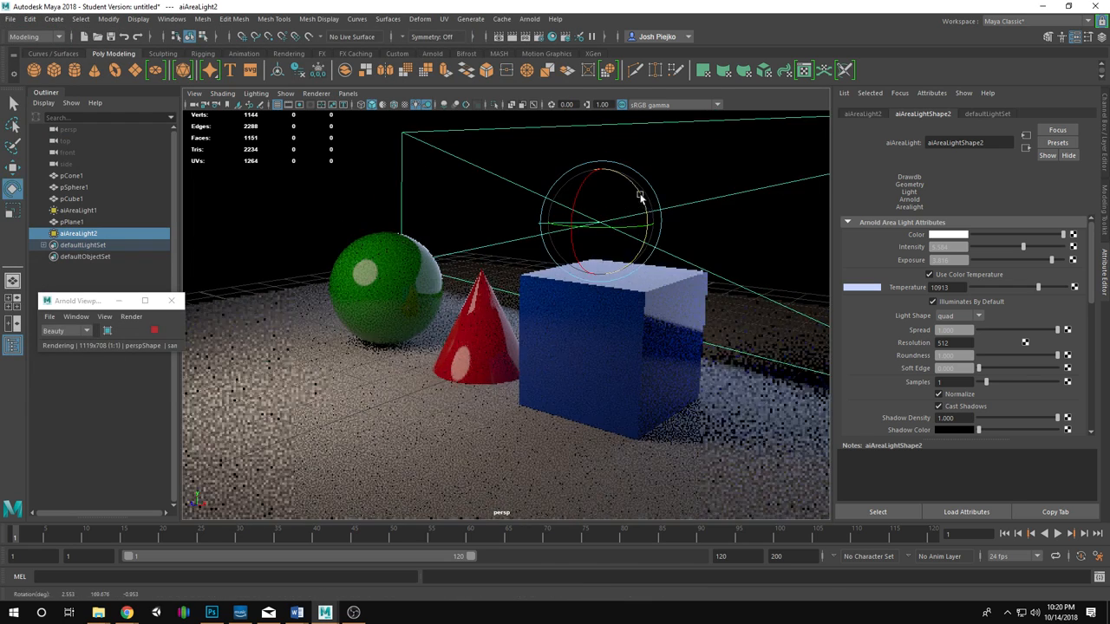
key("w")
key("e")
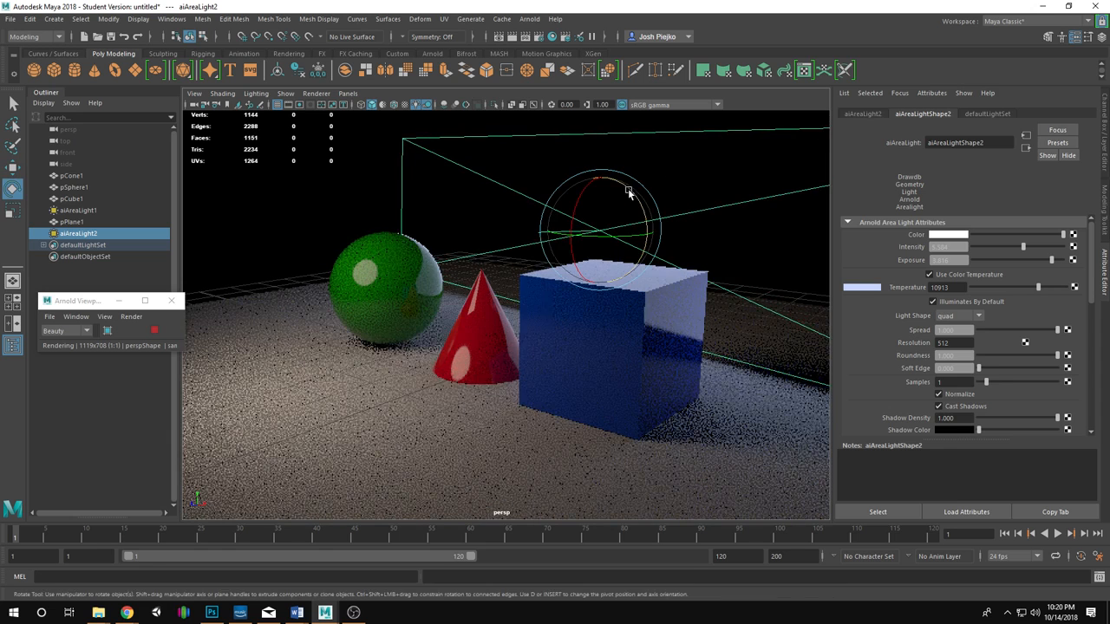
left_click_drag(628, 188, 632, 190)
left_click(339, 203)
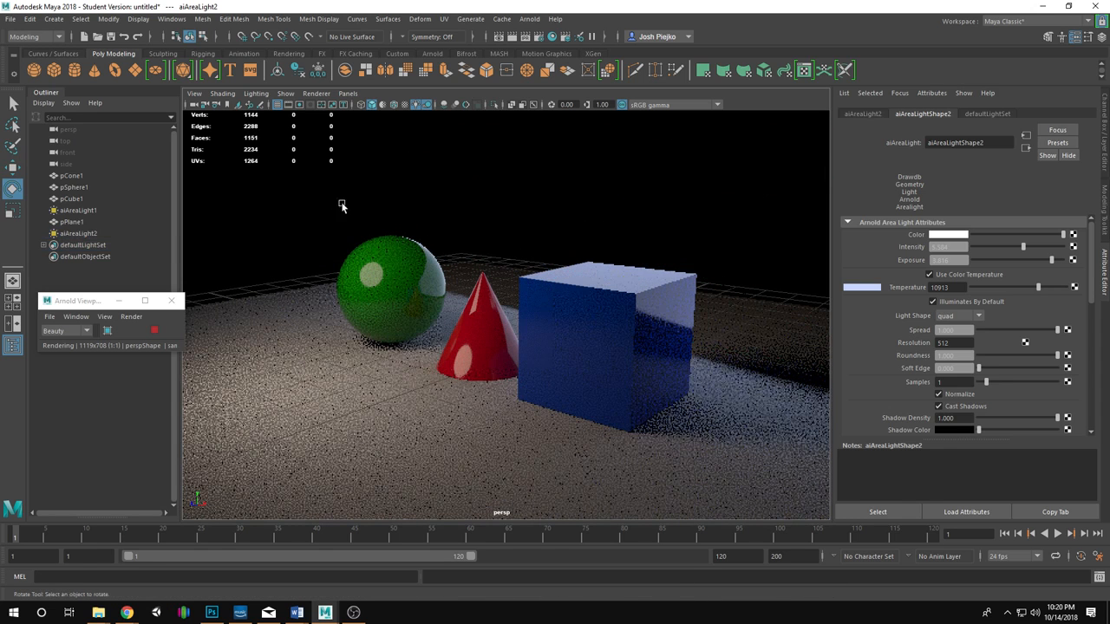
left_click(614, 235)
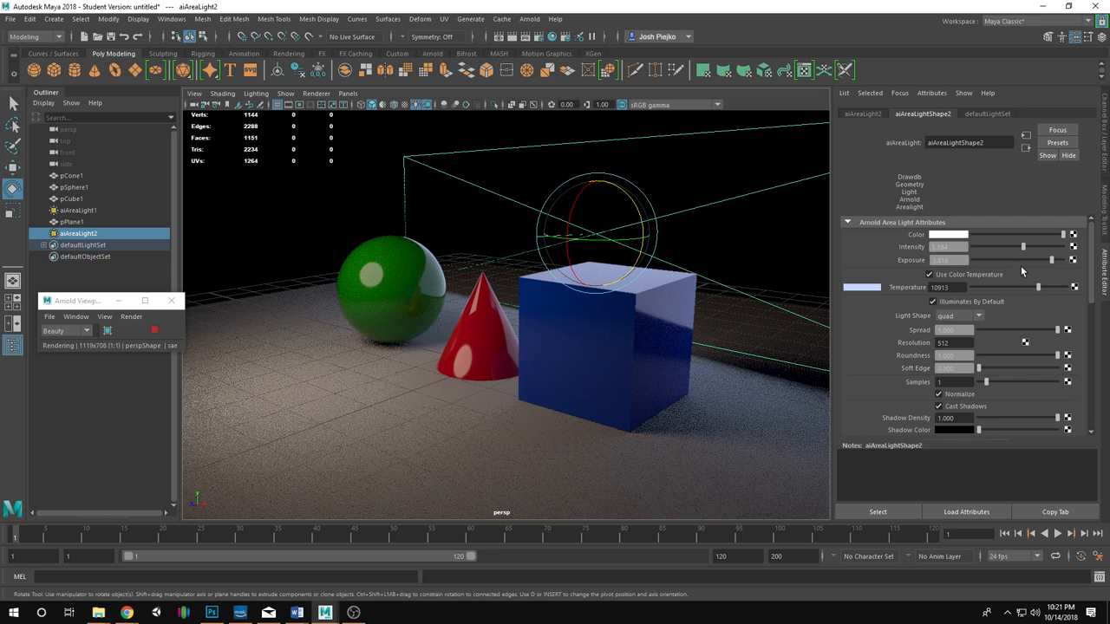
Reduce the second area light's exposure and raise the first area light's exposure to 5.
left_click_drag(1055, 260, 1040, 257)
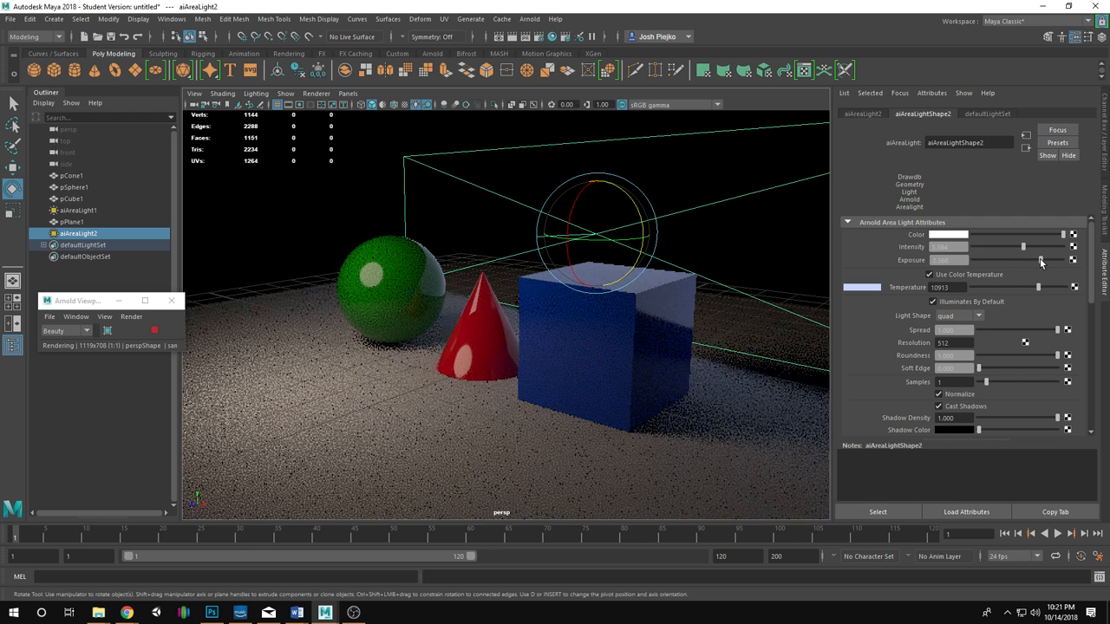
left_click(220, 188)
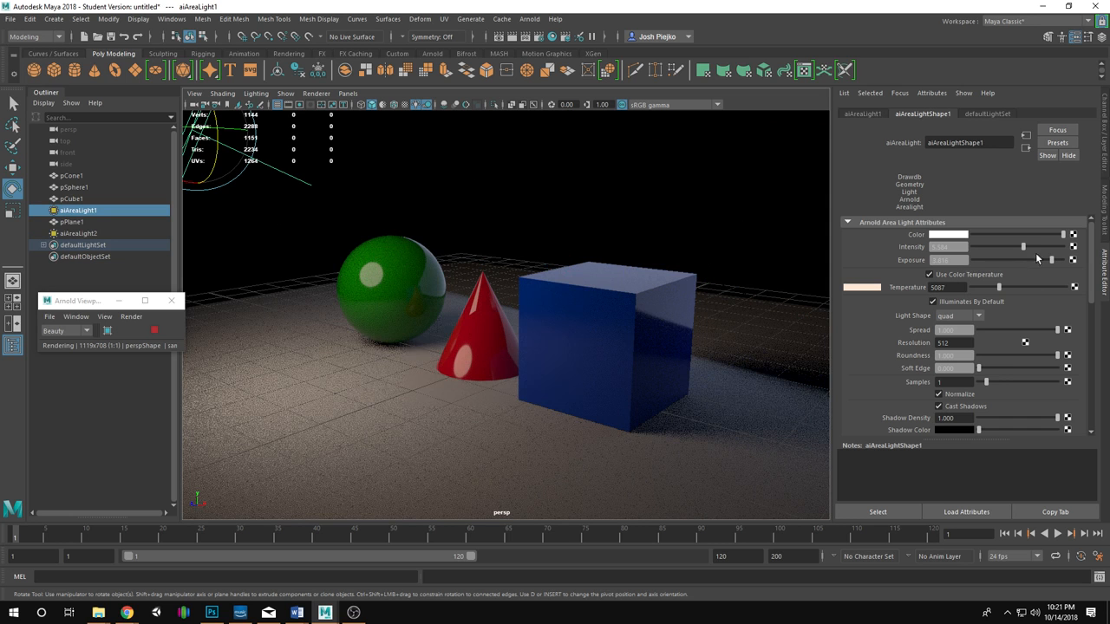
left_click_drag(1054, 261, 1066, 260)
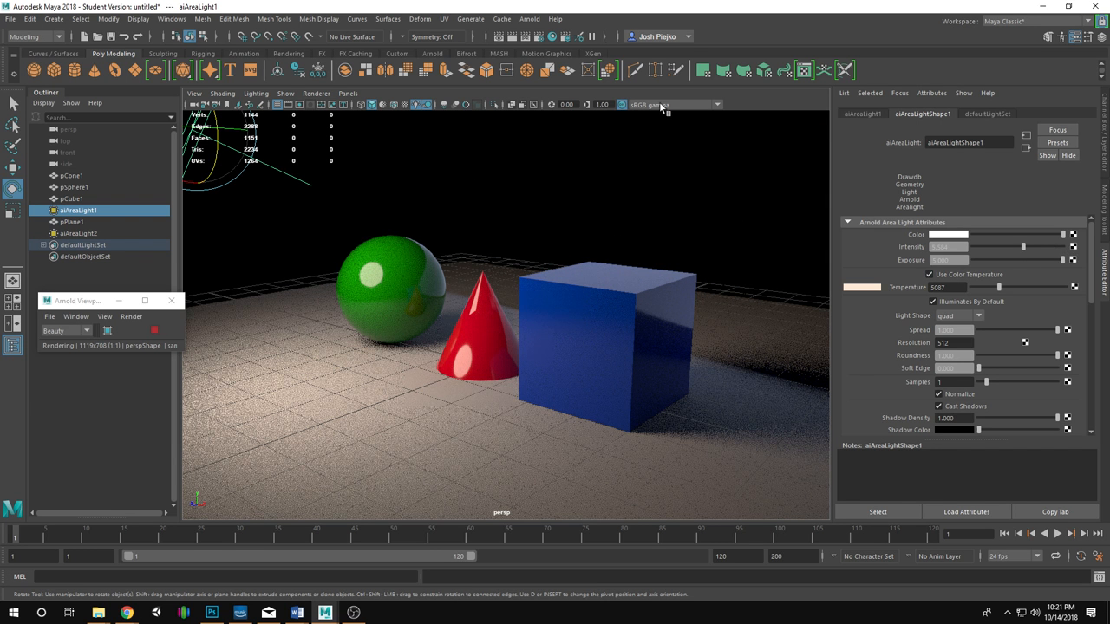
Render the perspective view with the rebalanced lights, keep the image, and minimize the render window.
left_click(513, 37)
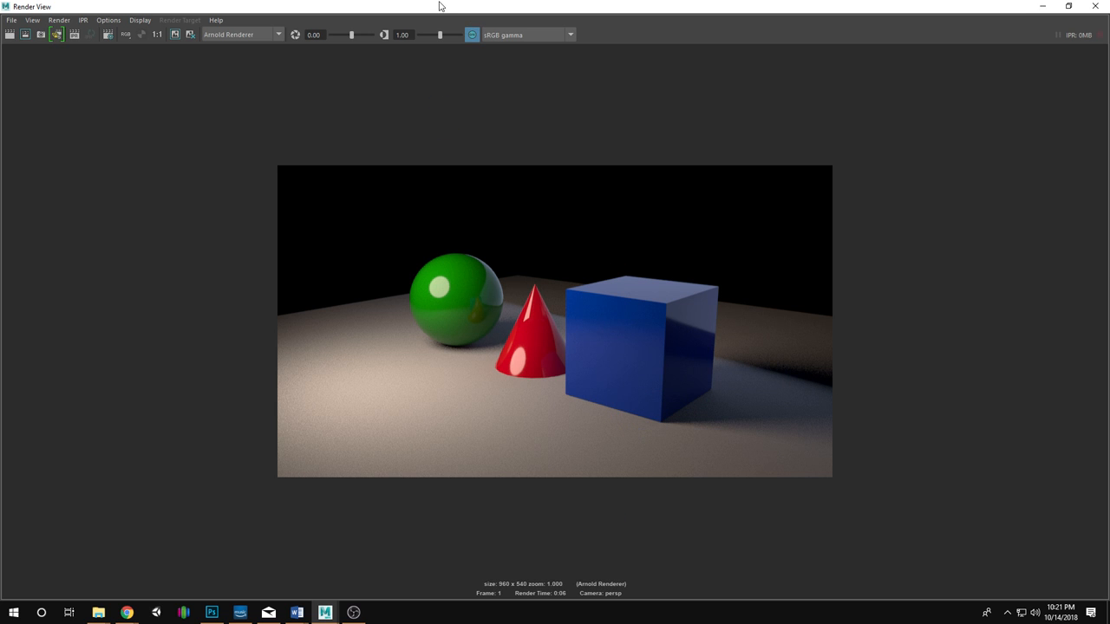
left_click(174, 34)
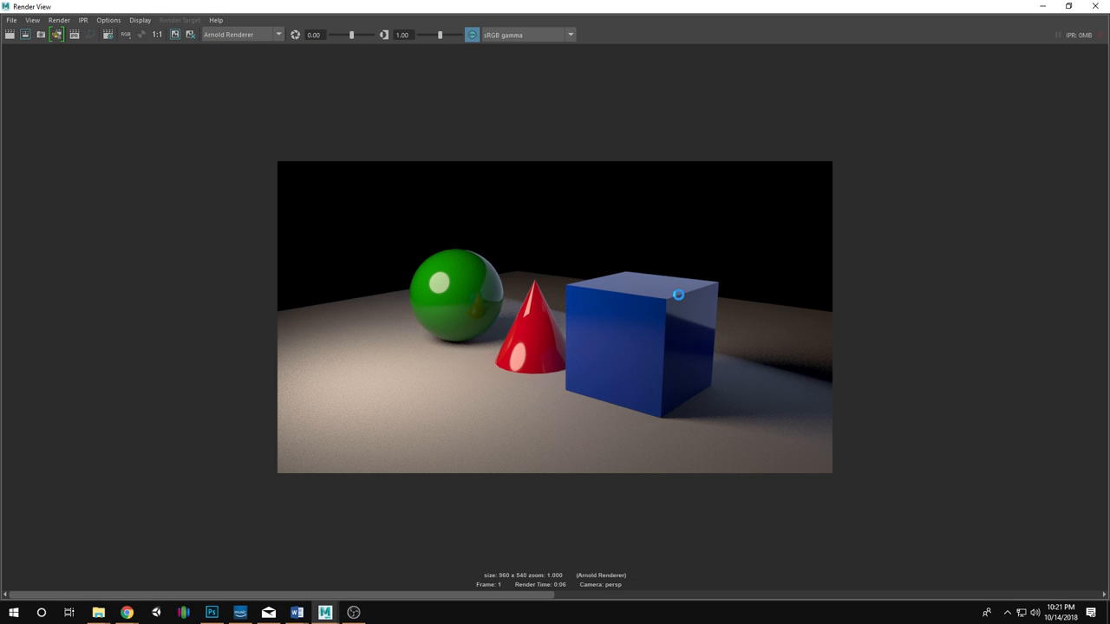
left_click(1043, 6)
Move the blue cube along the X axis away from the cone.
key("e")
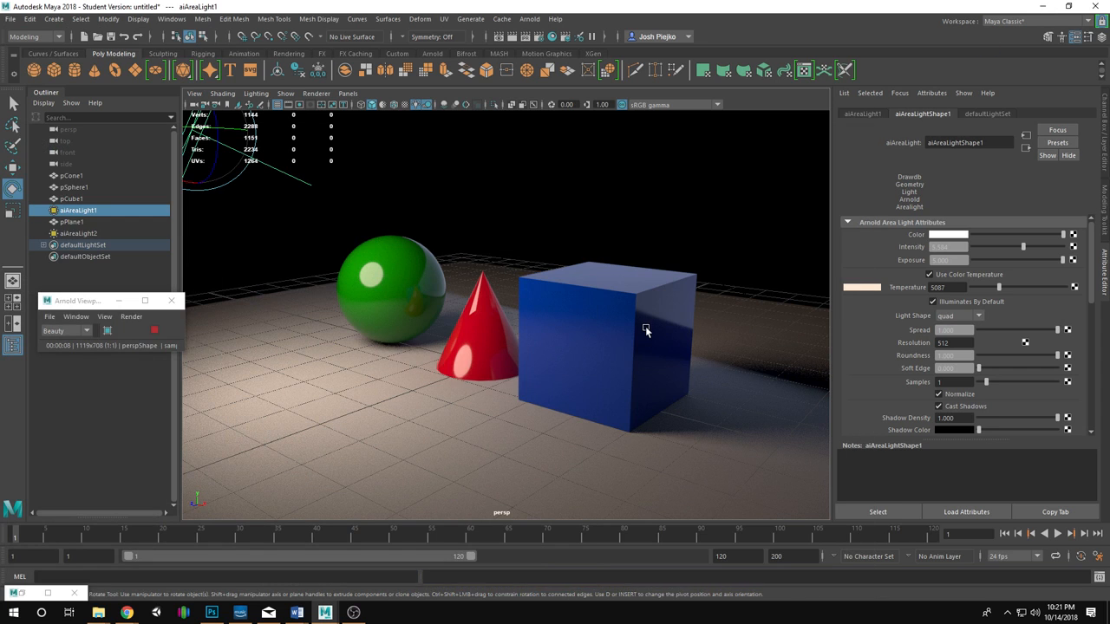
left_click(624, 350)
key("w")
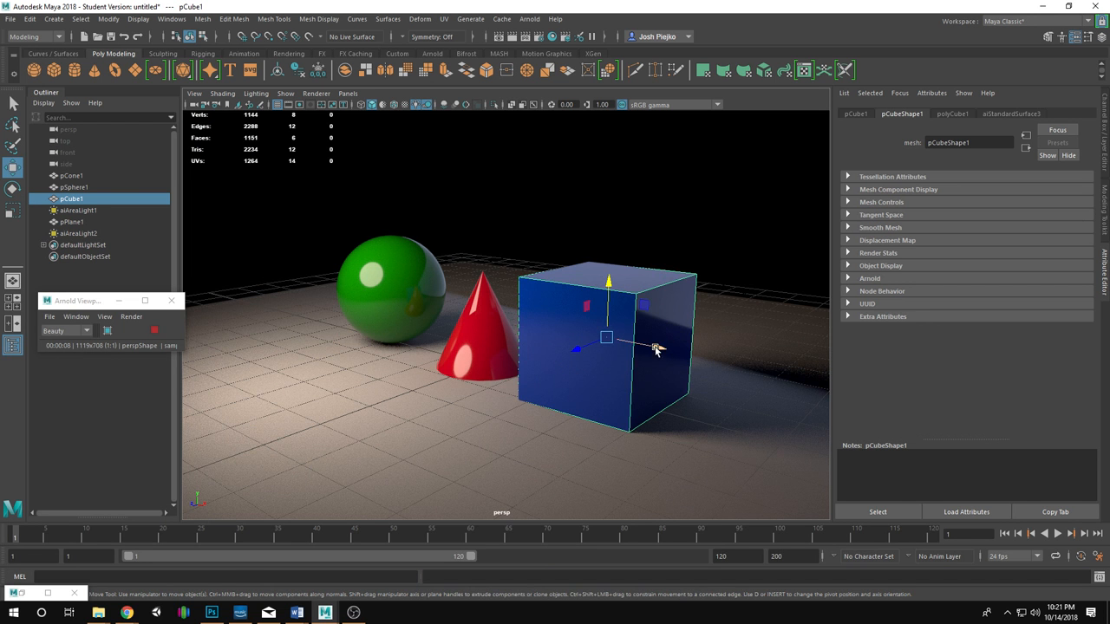
left_click_drag(657, 350, 687, 359)
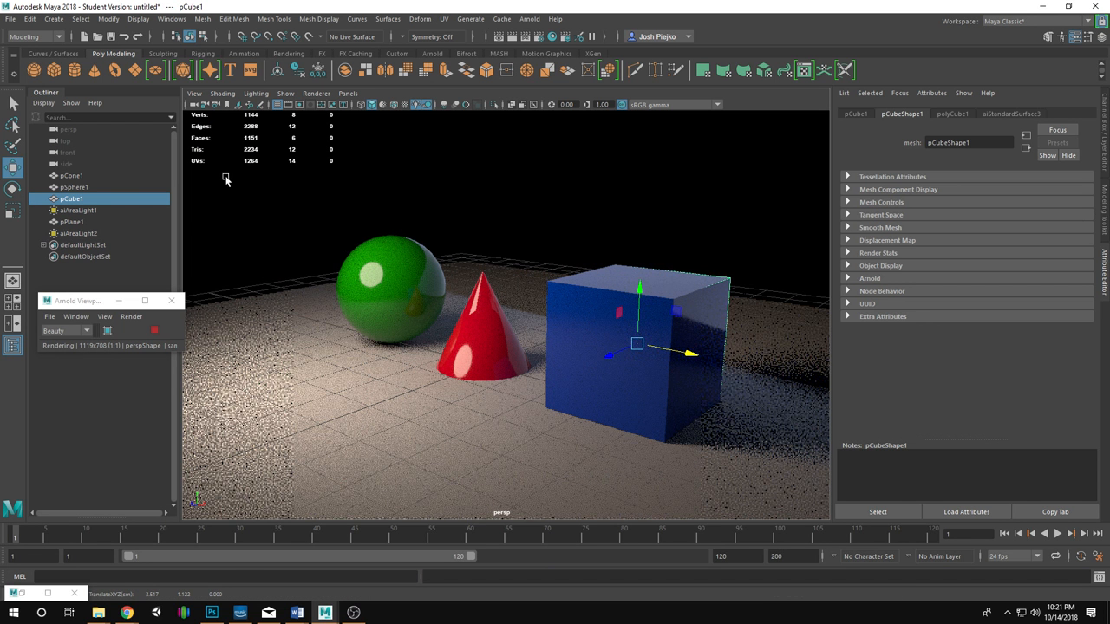
Raise the intensity of aiAreaLight1 to about 6.5 and set its color temperature to 4565.
left_click(279, 216)
left_click(273, 172)
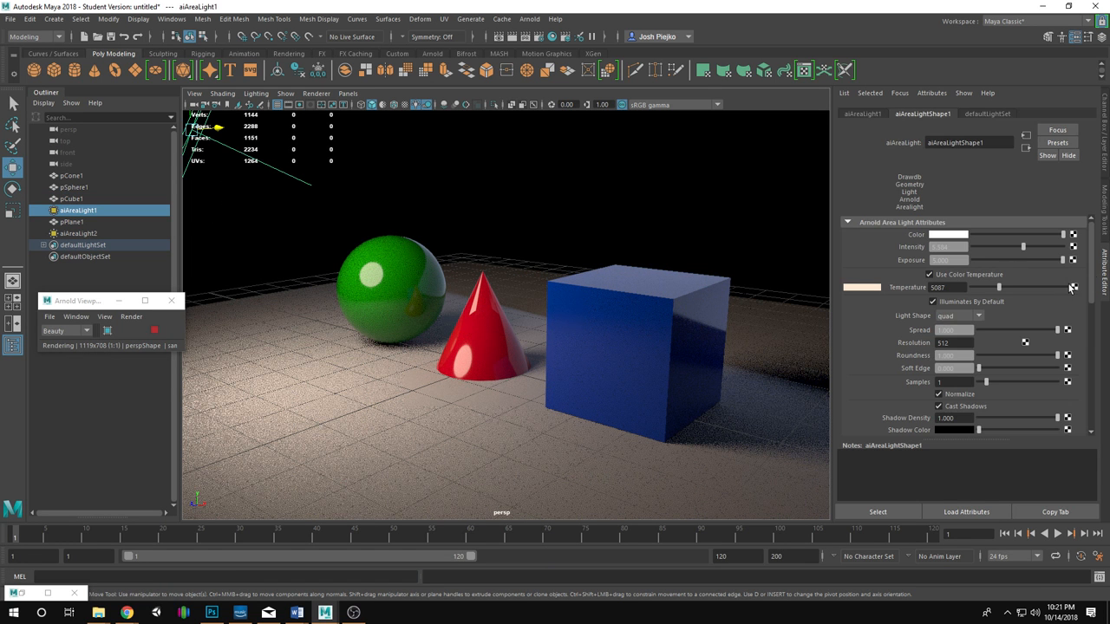
left_click_drag(1022, 246, 1047, 250)
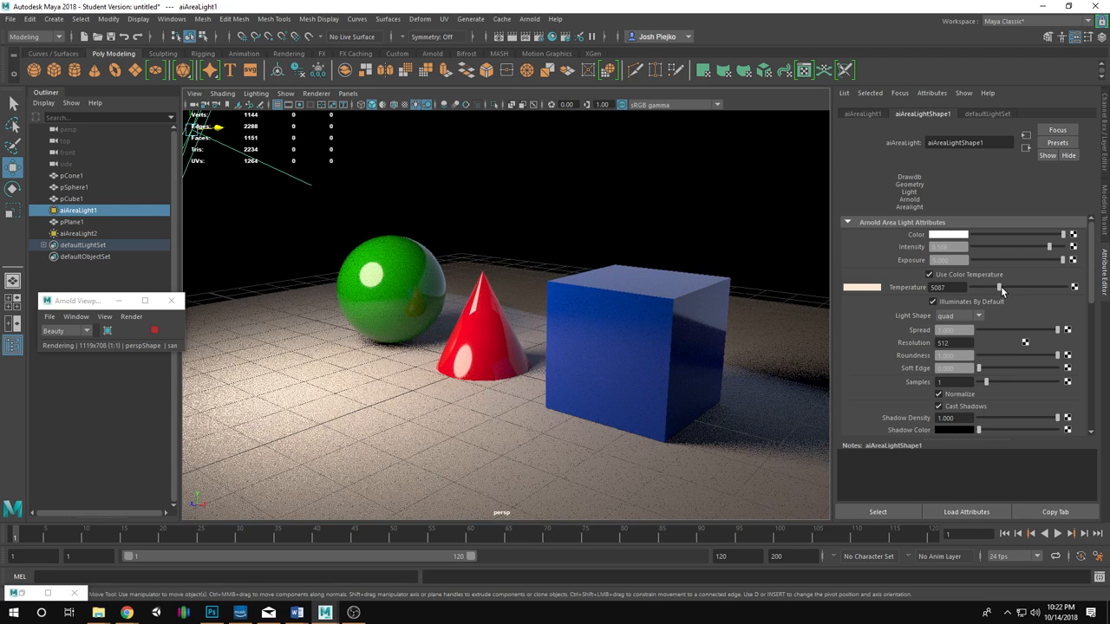
left_click_drag(1002, 289, 998, 291)
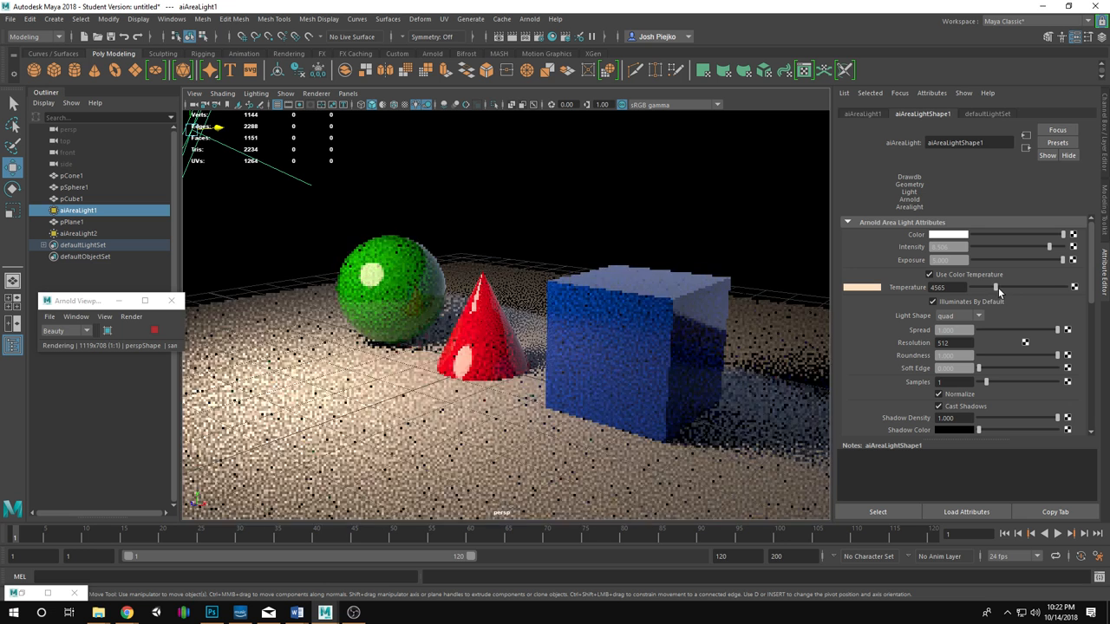
Render the scene in Render View, compare it with the stored earlier render, and close Render View.
left_click(48, 592)
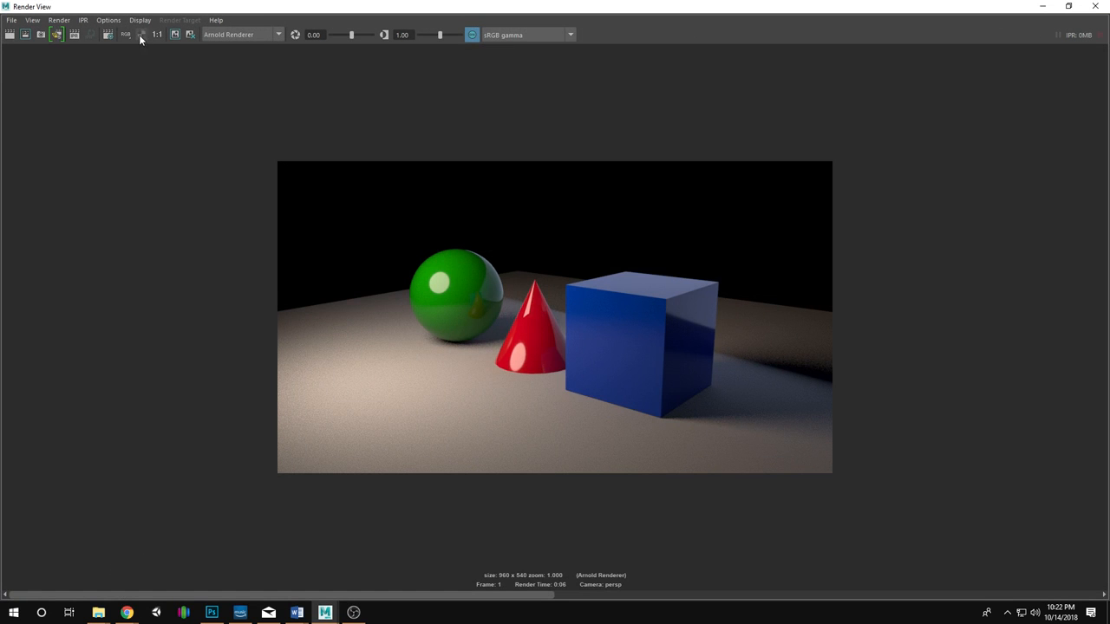
left_click(25, 36)
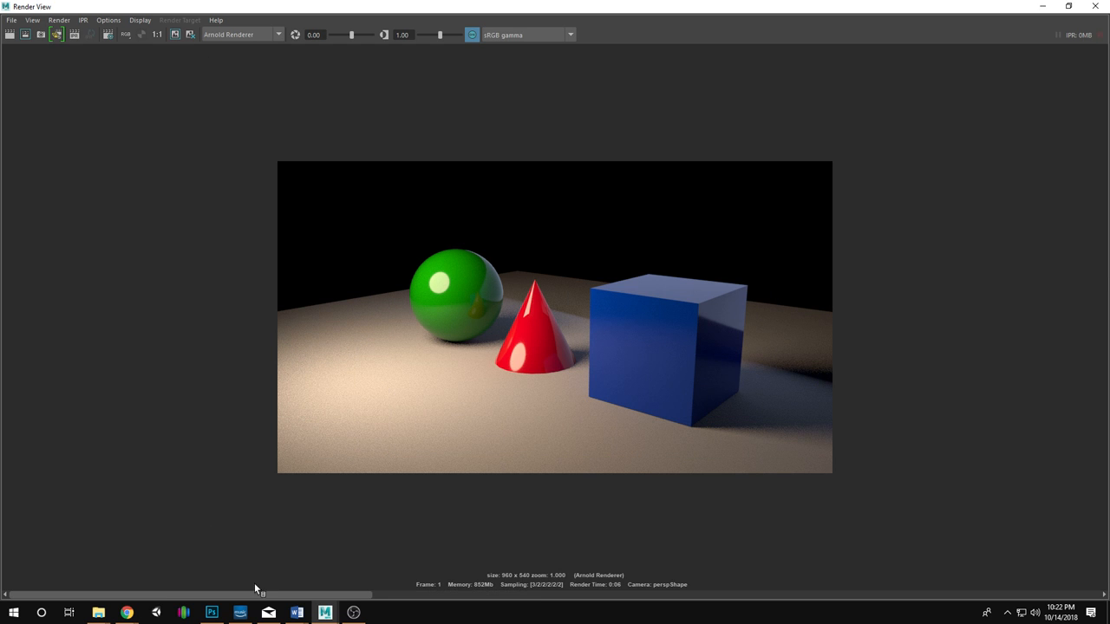
left_click_drag(254, 597, 344, 531)
left_click(1095, 6)
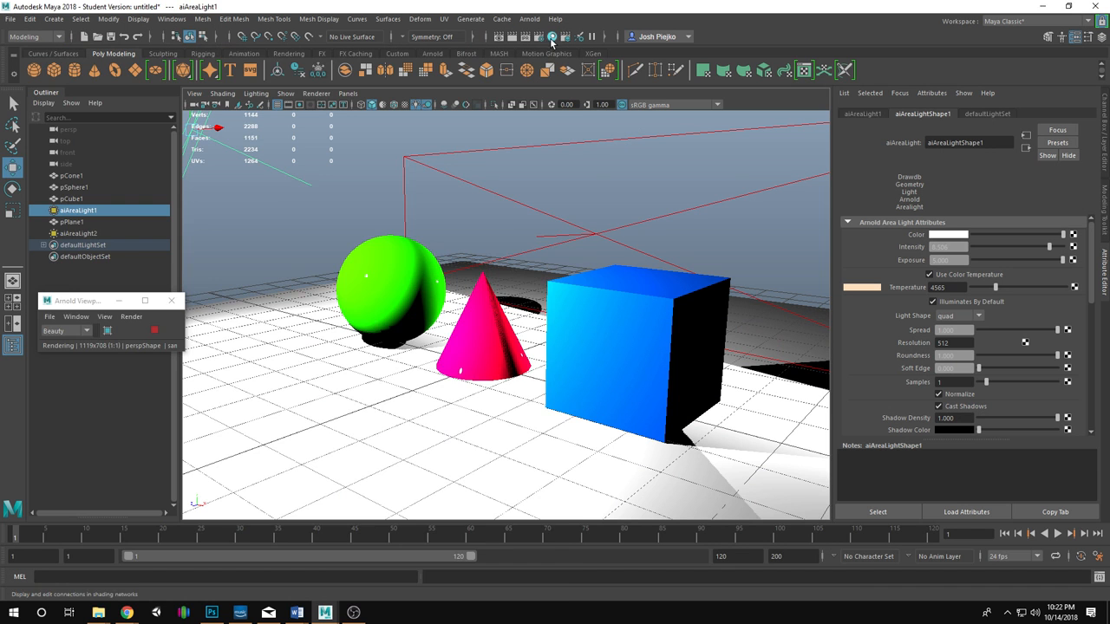
In Hypershade, replace the sphere's green aiStandardSurface1 material with the Blood preset.
left_click(551, 38)
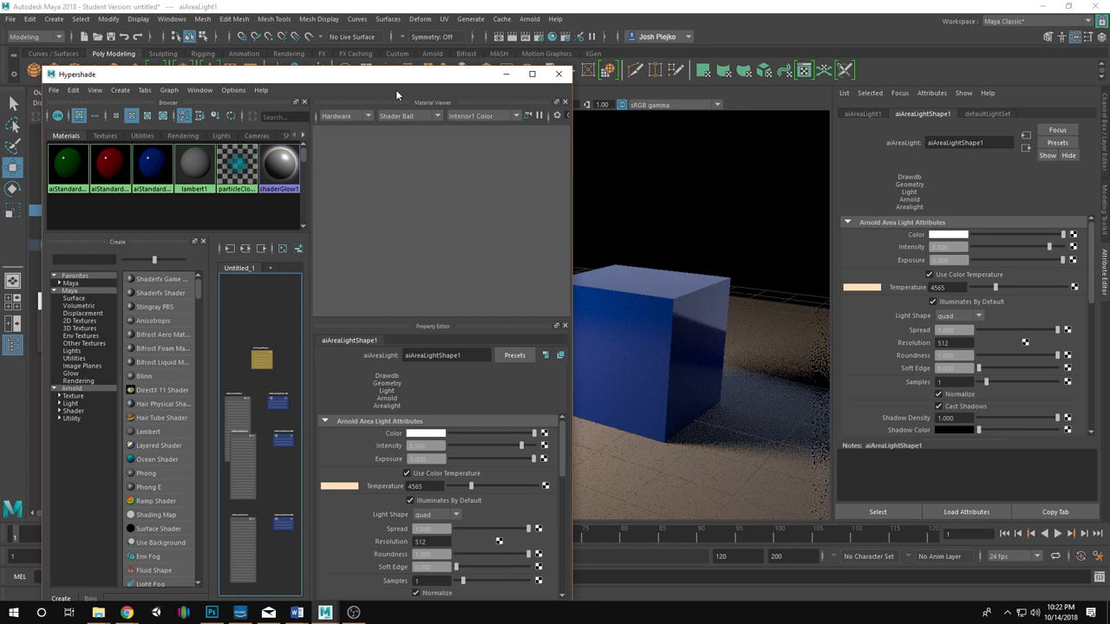
left_click(70, 167)
left_click_drag(262, 77, 712, 45)
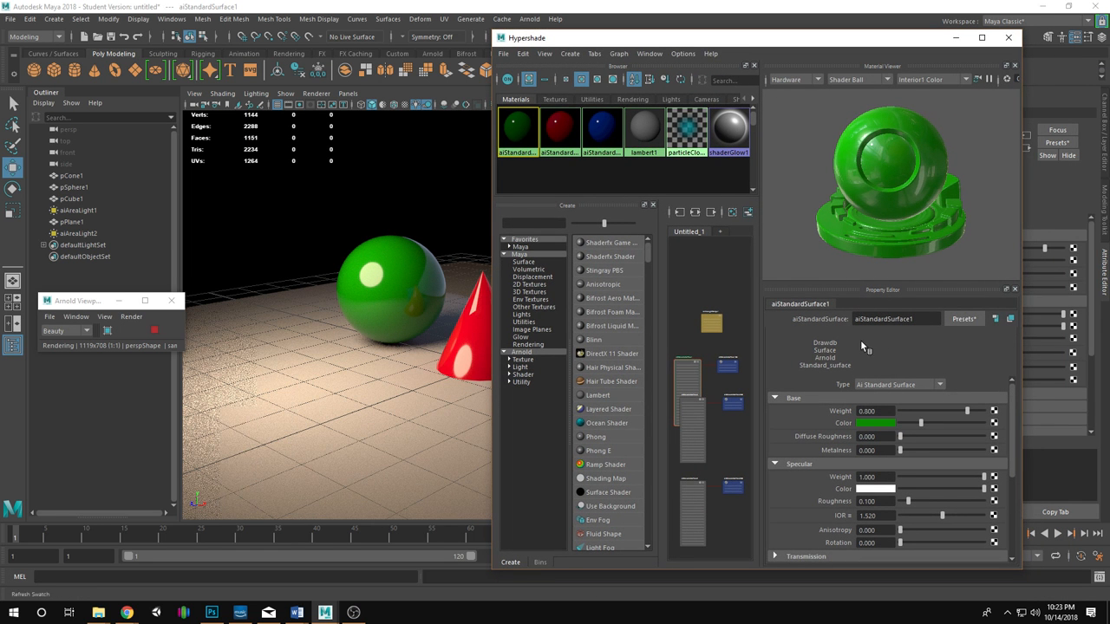
left_click(965, 319)
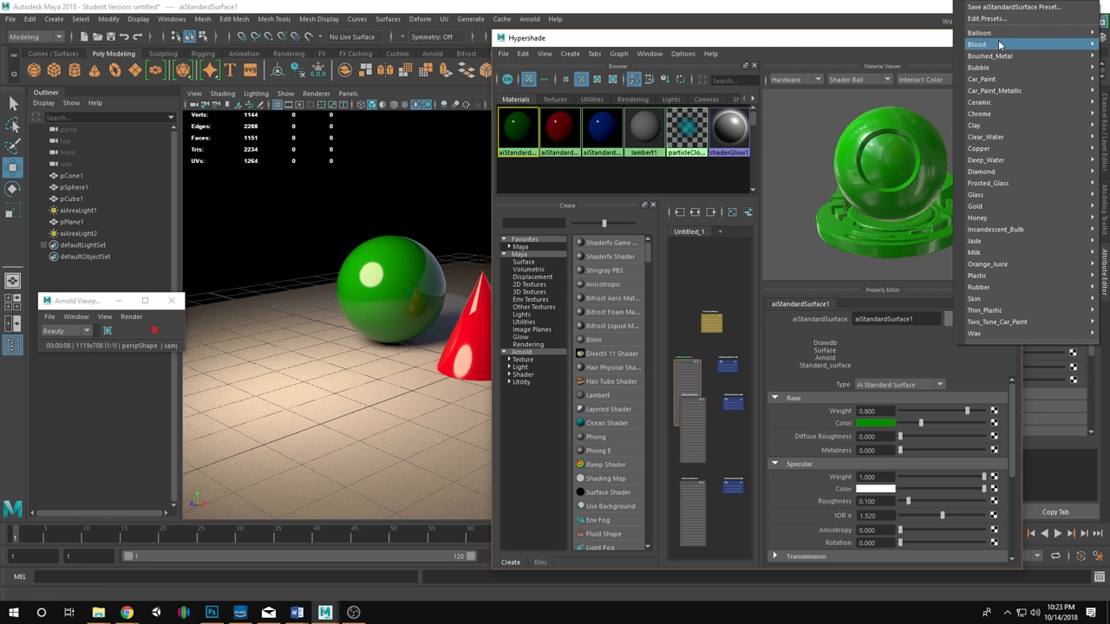
mouse_move(1000, 36)
mouse_move(1006, 58)
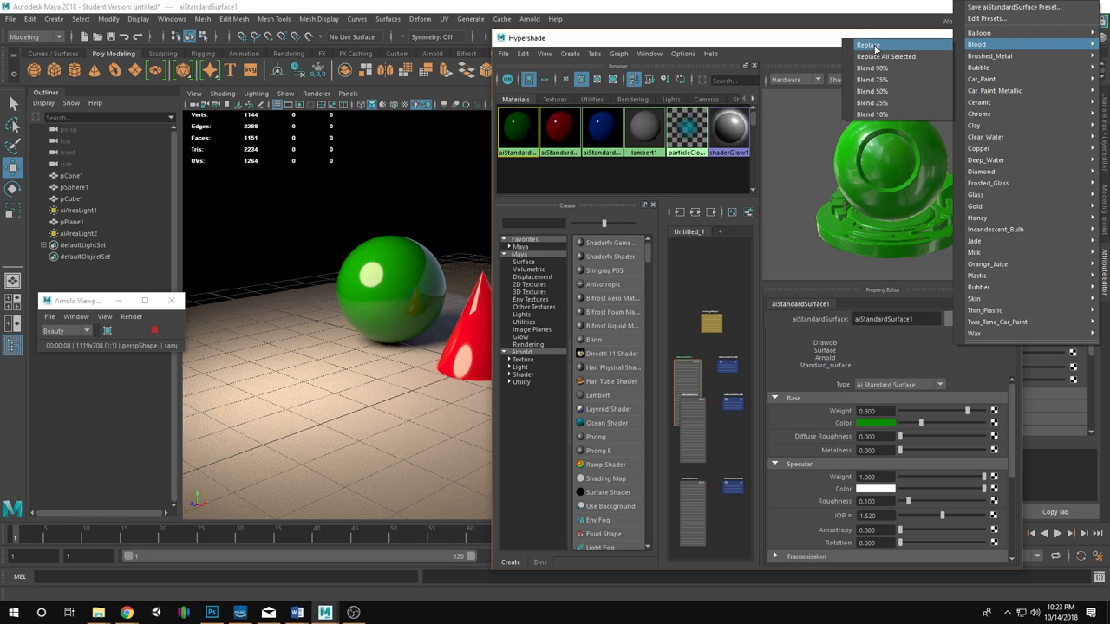
left_click(874, 49)
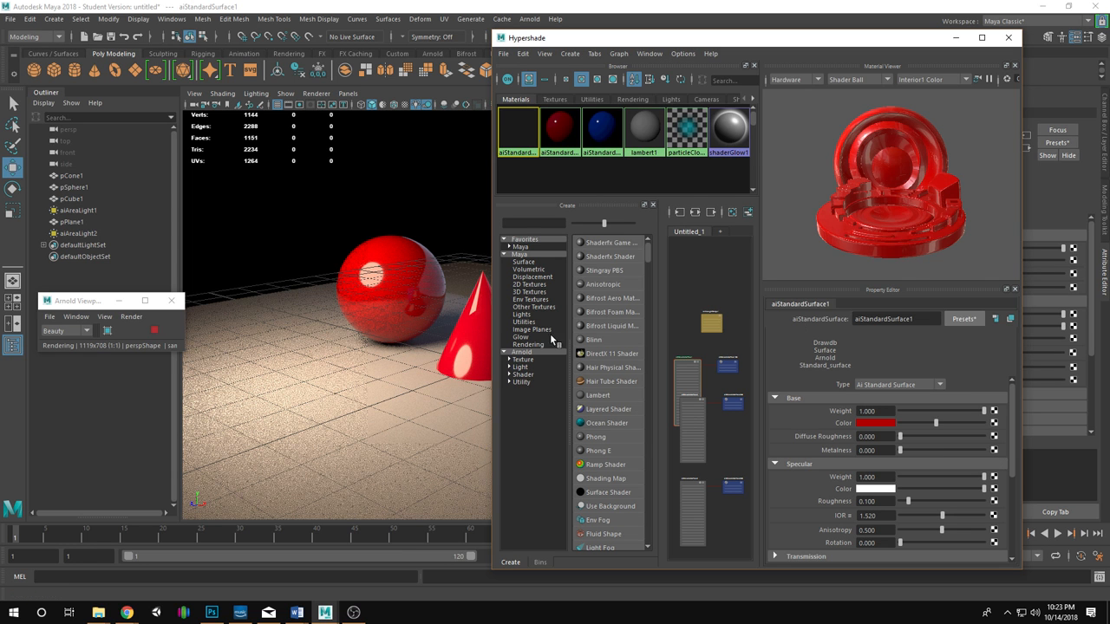
Replace the cone's red aiStandardSurface2 material with the Bubble preset.
left_click(555, 143)
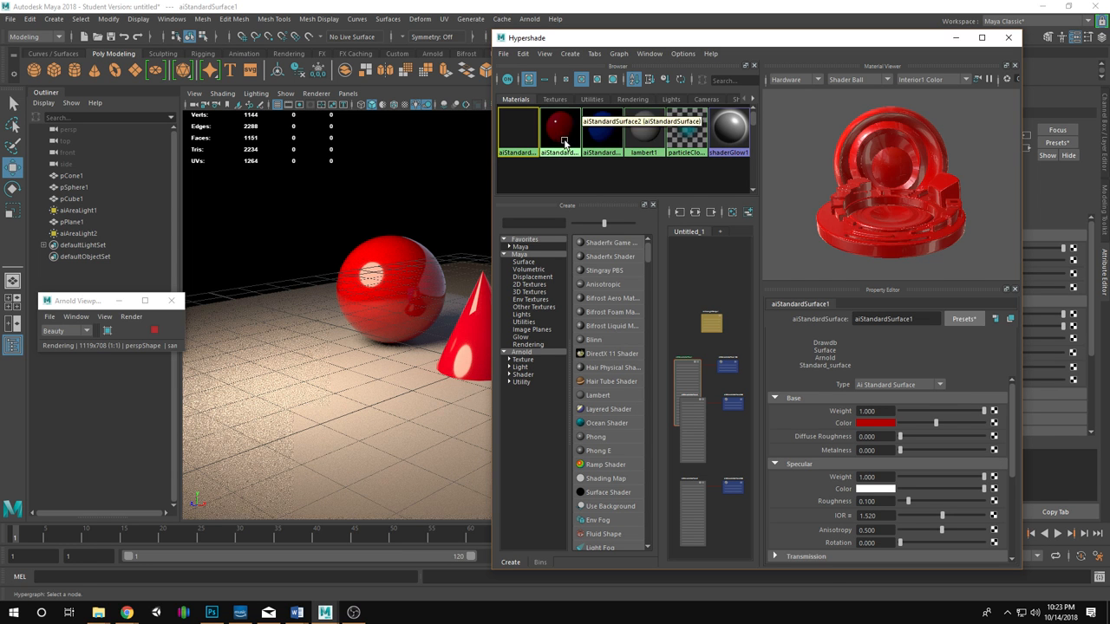
left_click(964, 318)
mouse_move(1021, 73)
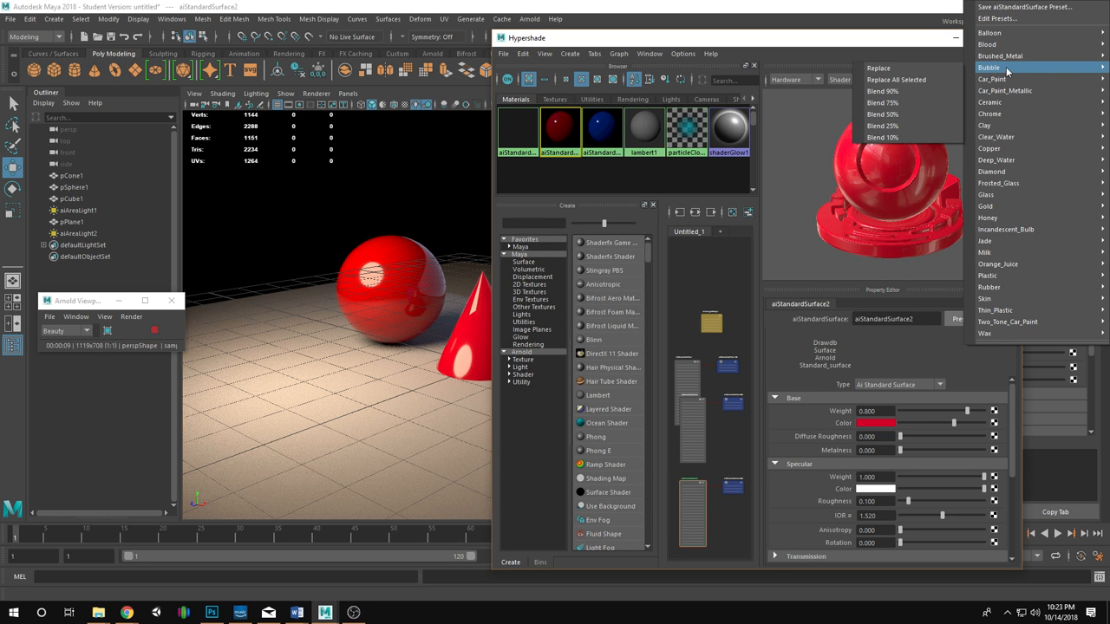
left_click(881, 68)
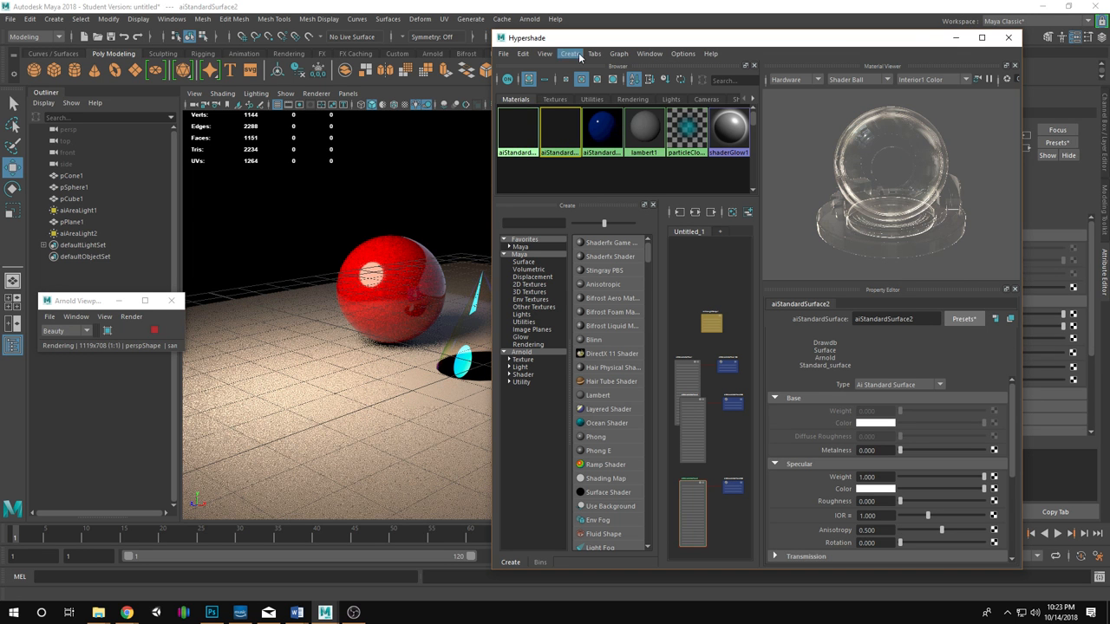
Reposition Hypershade to uncover more of the scene and replace the cube's blue aiStandardSurface3 material with the Clay preset.
left_click_drag(568, 38, 698, 52)
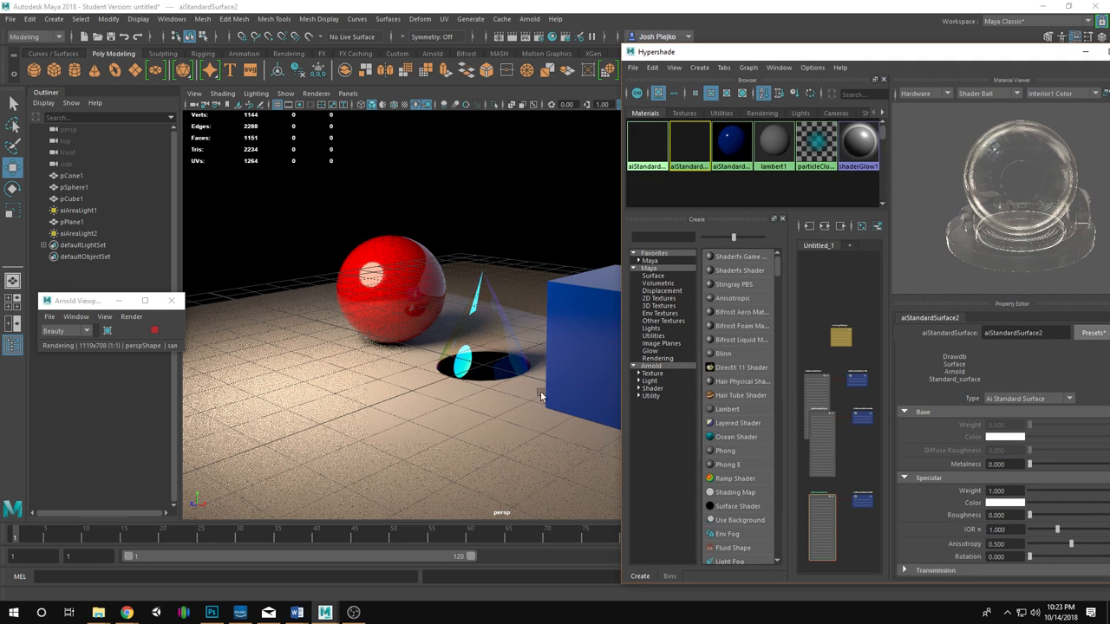
left_click_drag(816, 53, 732, 53)
left_click(650, 143)
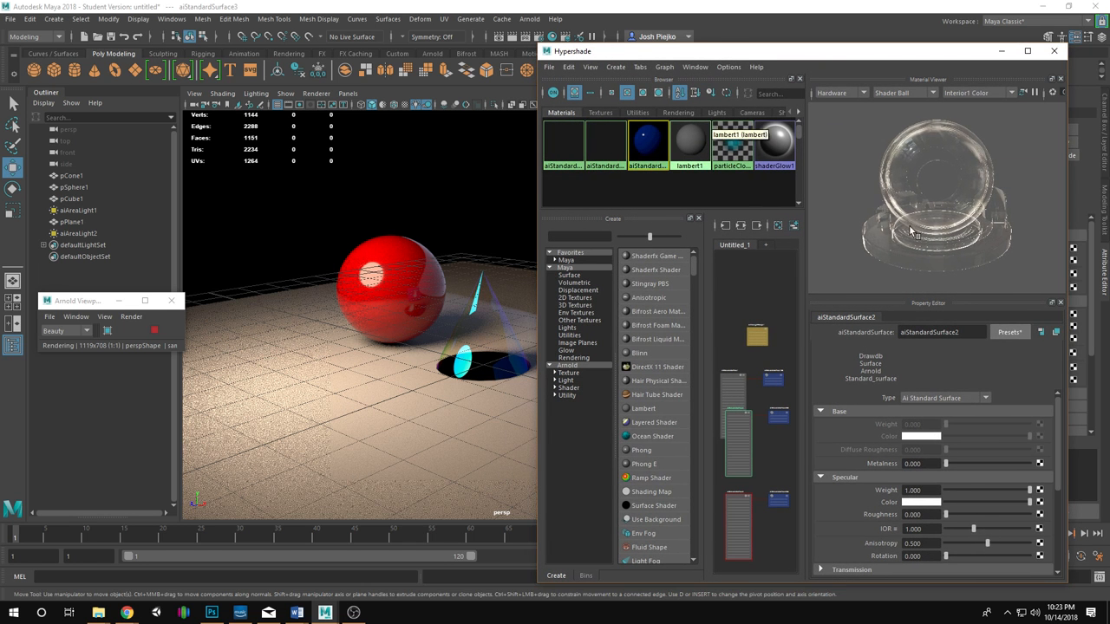
left_click(1009, 332)
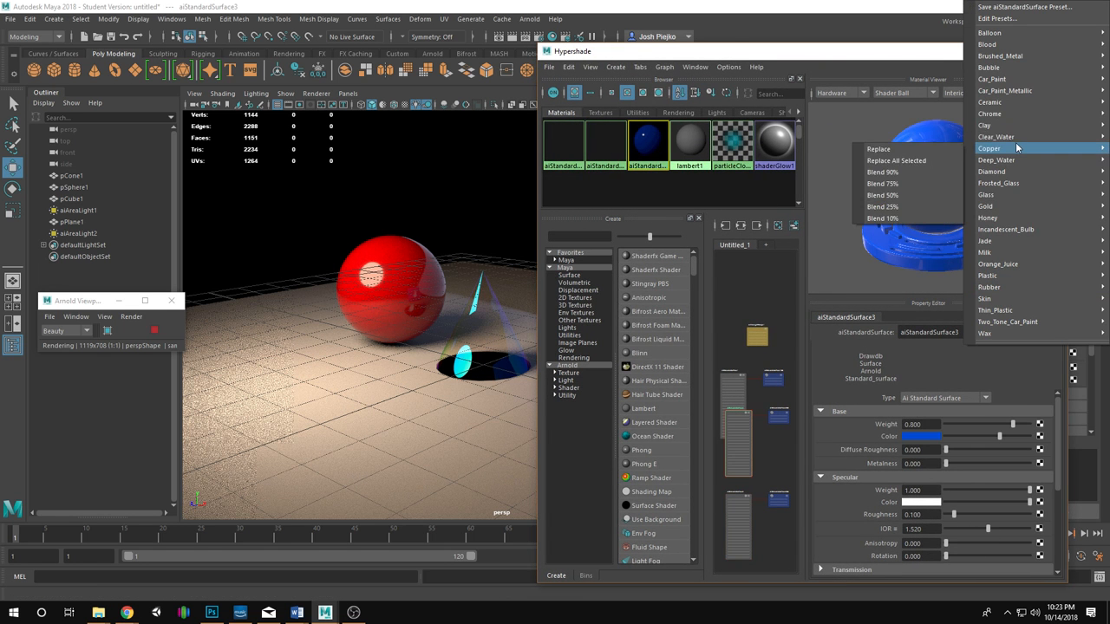
mouse_move(998, 104)
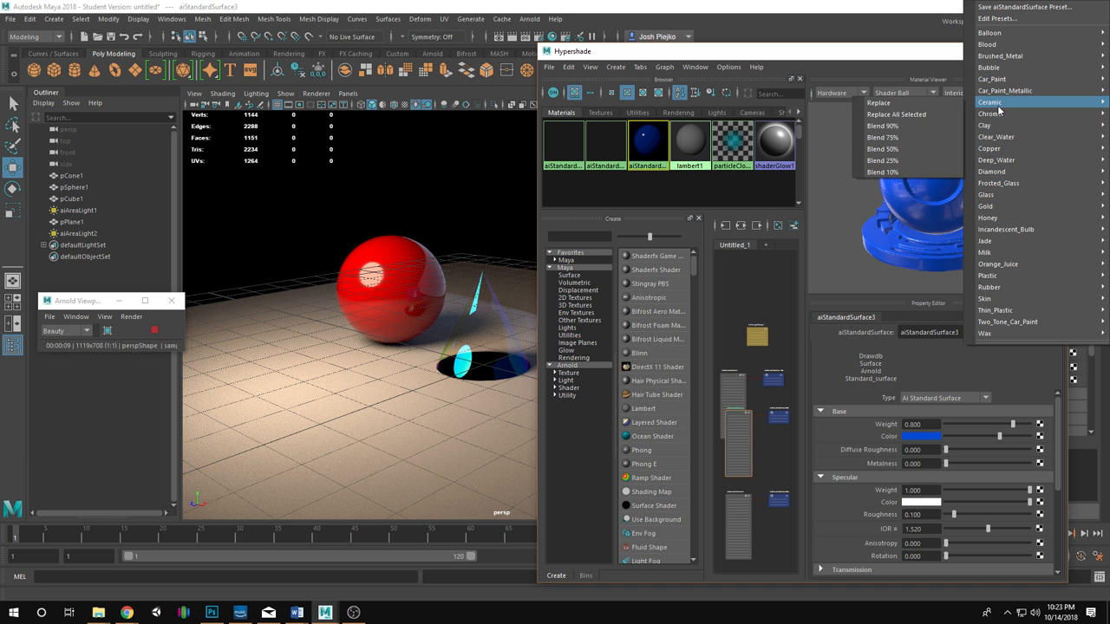
left_click(899, 127)
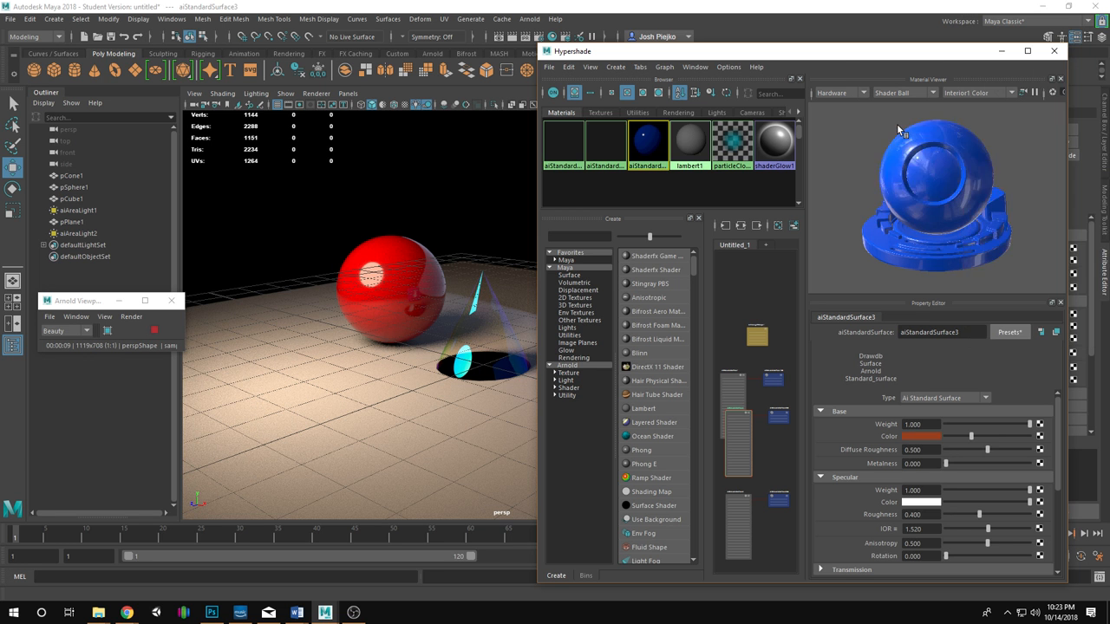
Minimize Hypershade, render the scene with the new materials, and compare the result with the stored earlier render.
left_click_drag(793, 54, 476, 224)
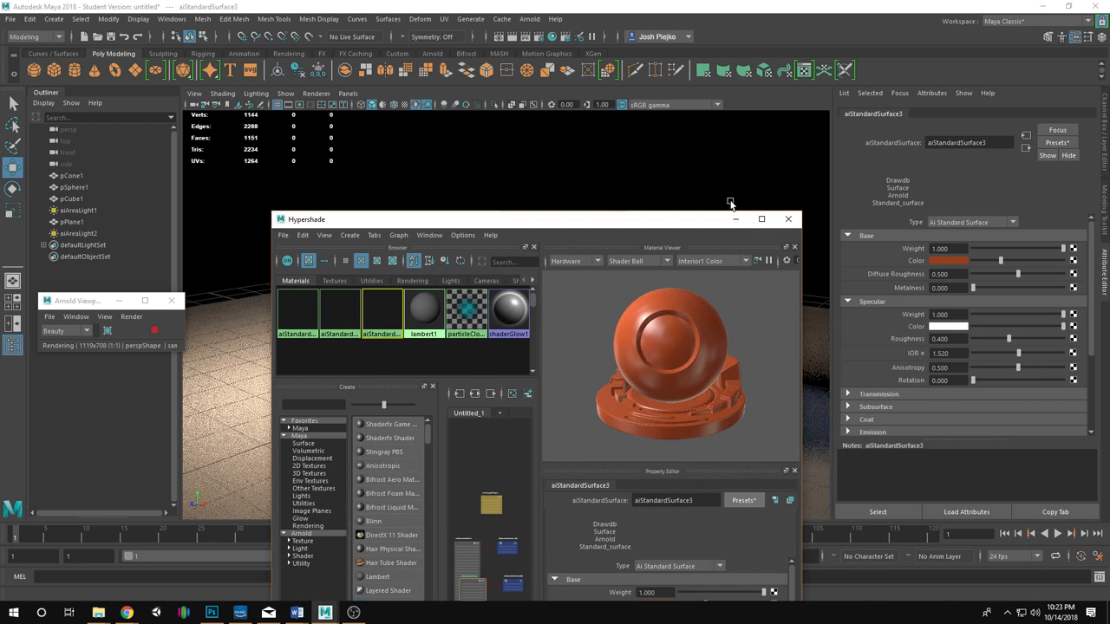
left_click(735, 219)
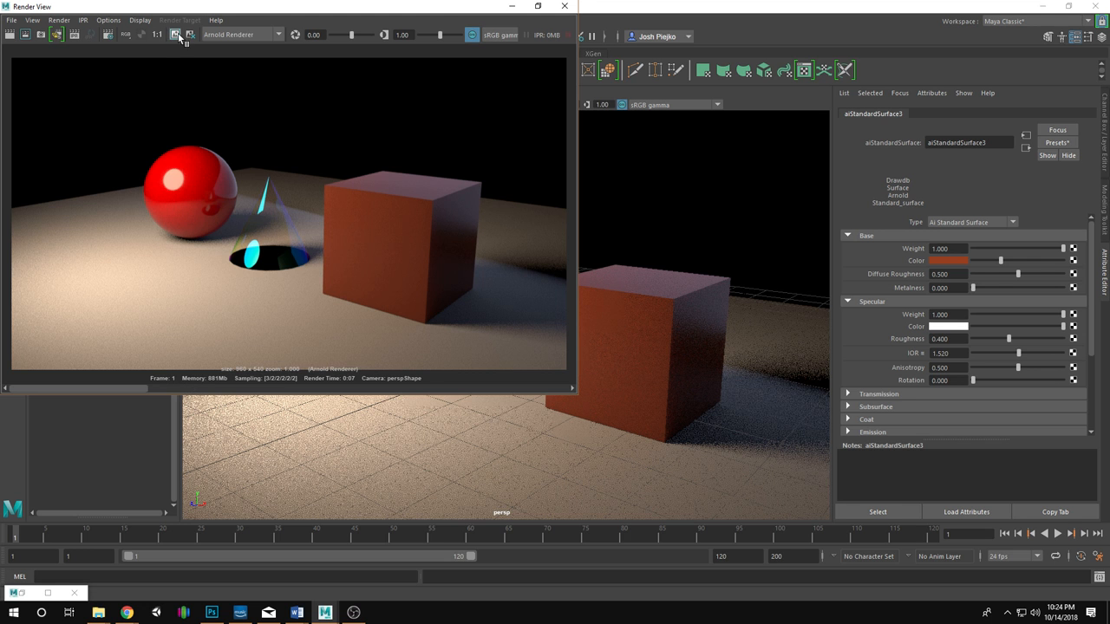
left_click_drag(143, 390, 357, 390)
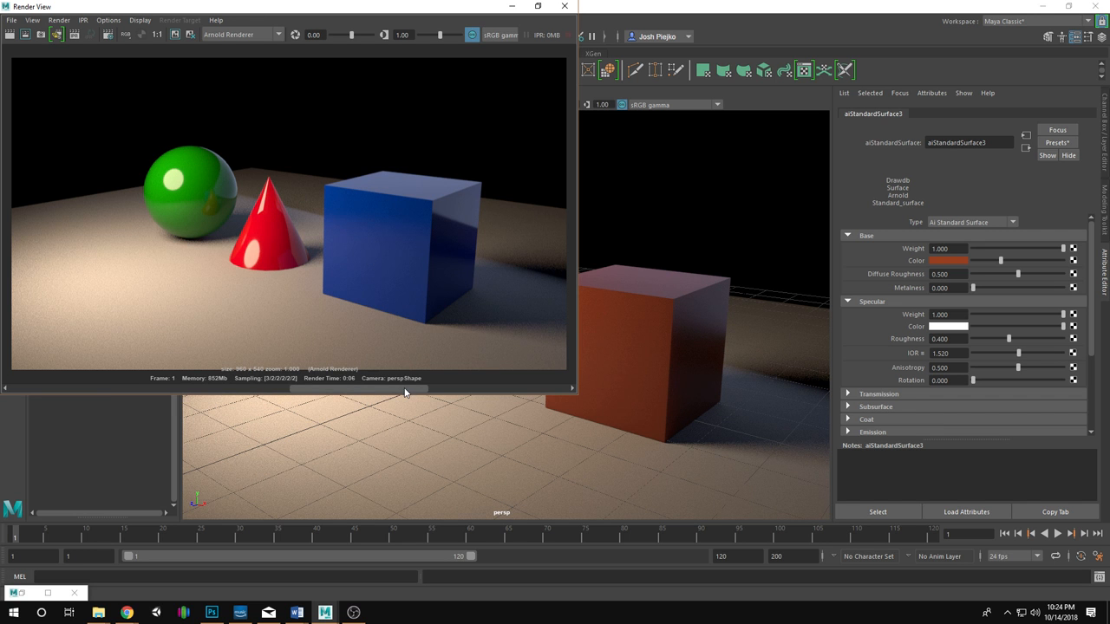
left_click_drag(404, 392, 193, 379)
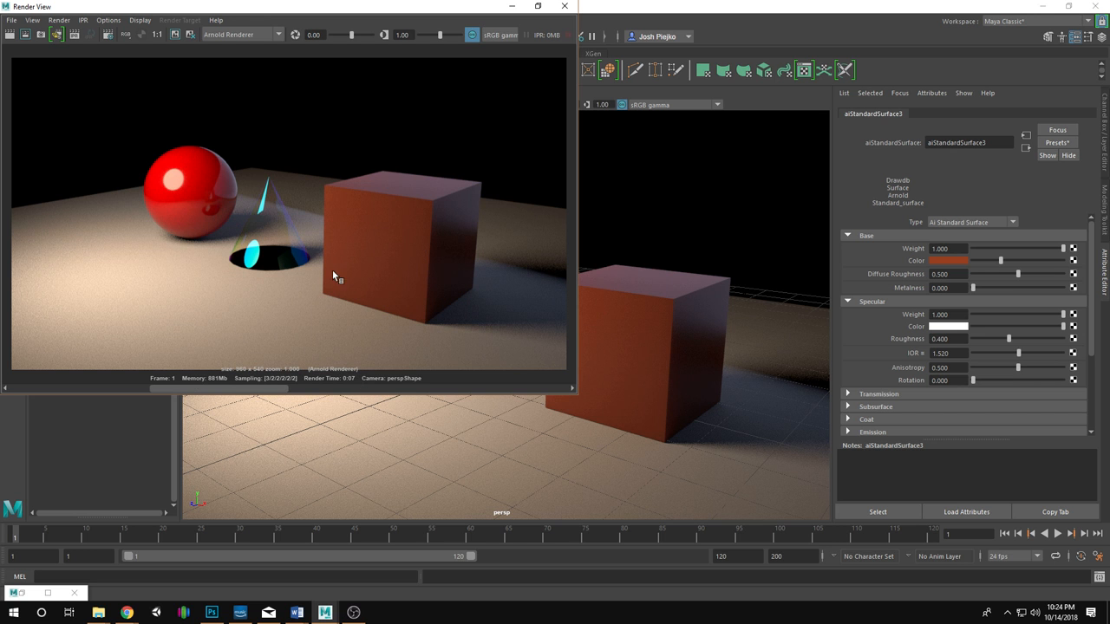
left_click_drag(257, 391, 137, 398)
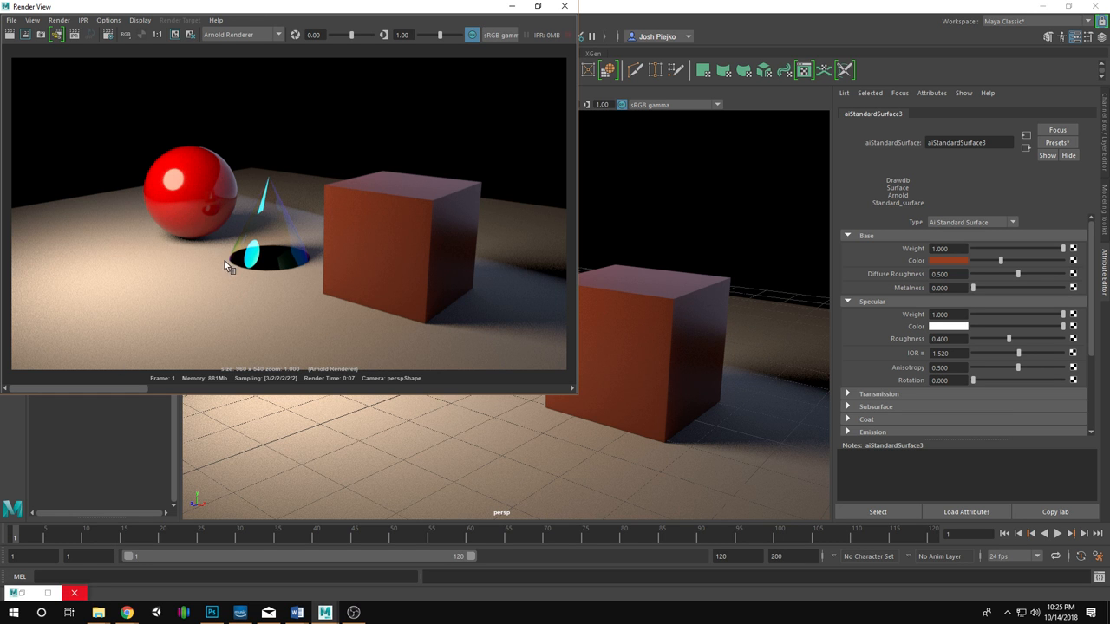
Restore Hypershade, dismiss the student version notice, and replace the sphere's aiStandardSurface1 material with the Brushed_Metal preset.
left_click(24, 593)
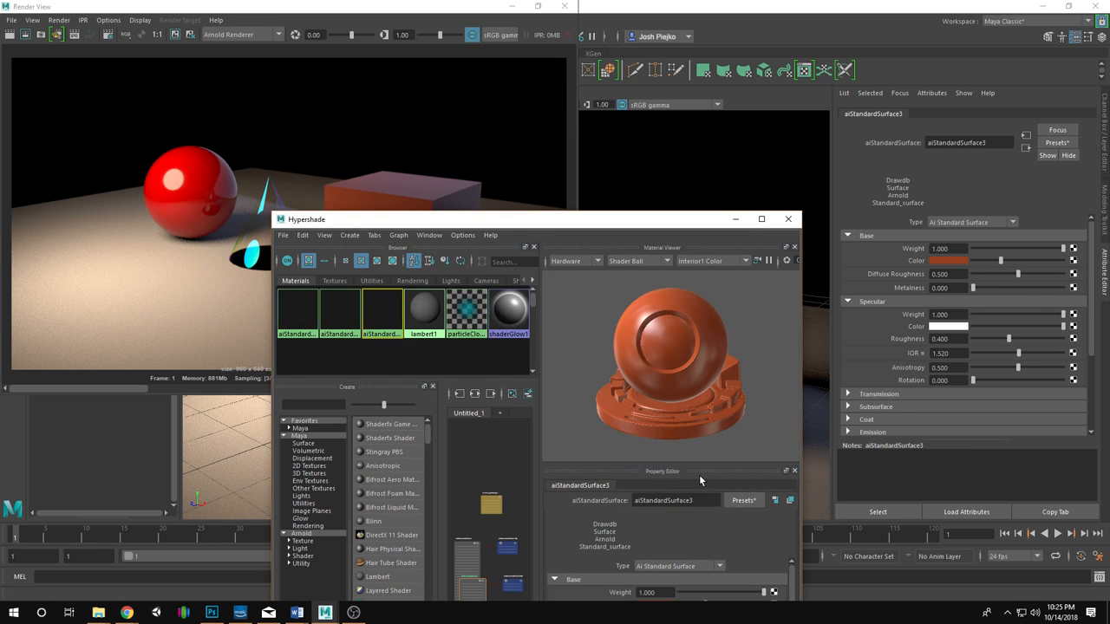
left_click_drag(517, 225, 851, 104)
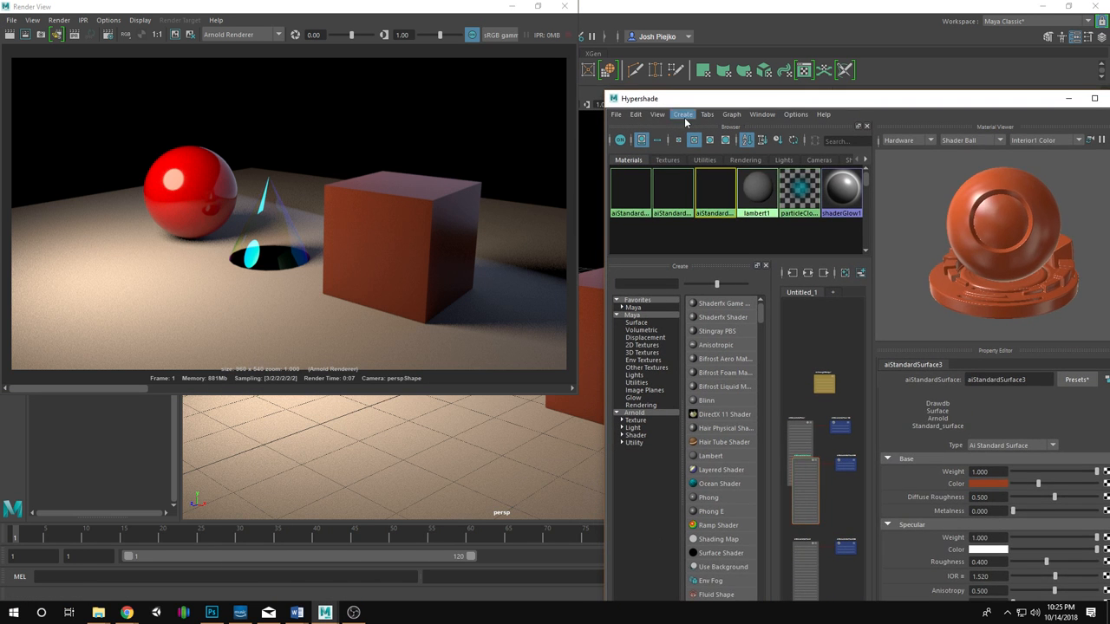
left_click(640, 186)
left_click(1075, 383)
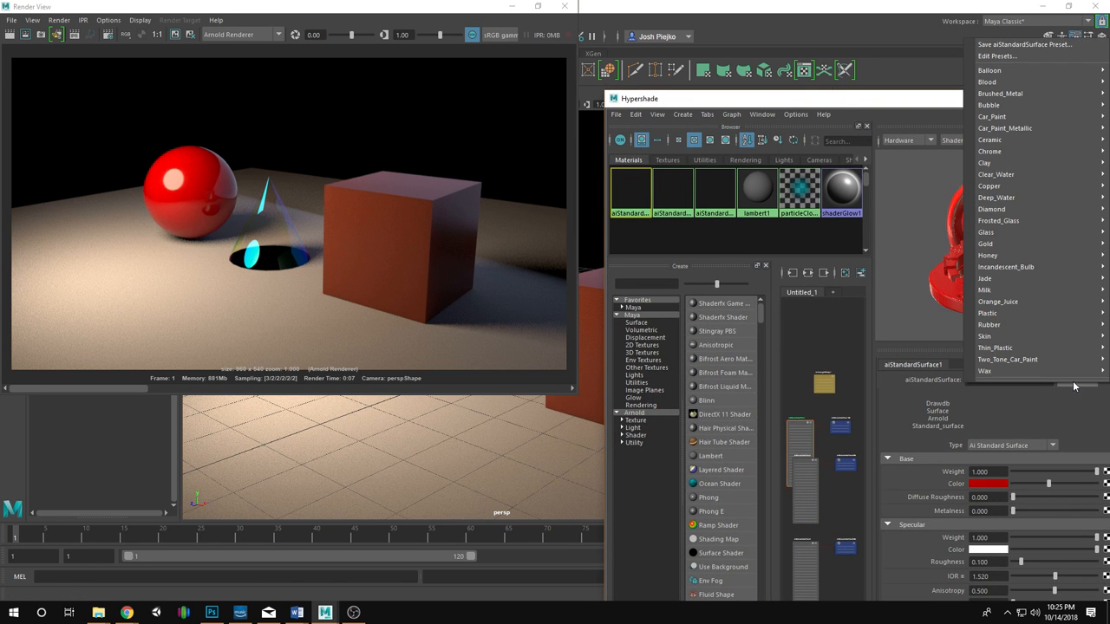
left_click(1055, 162)
left_click(578, 315)
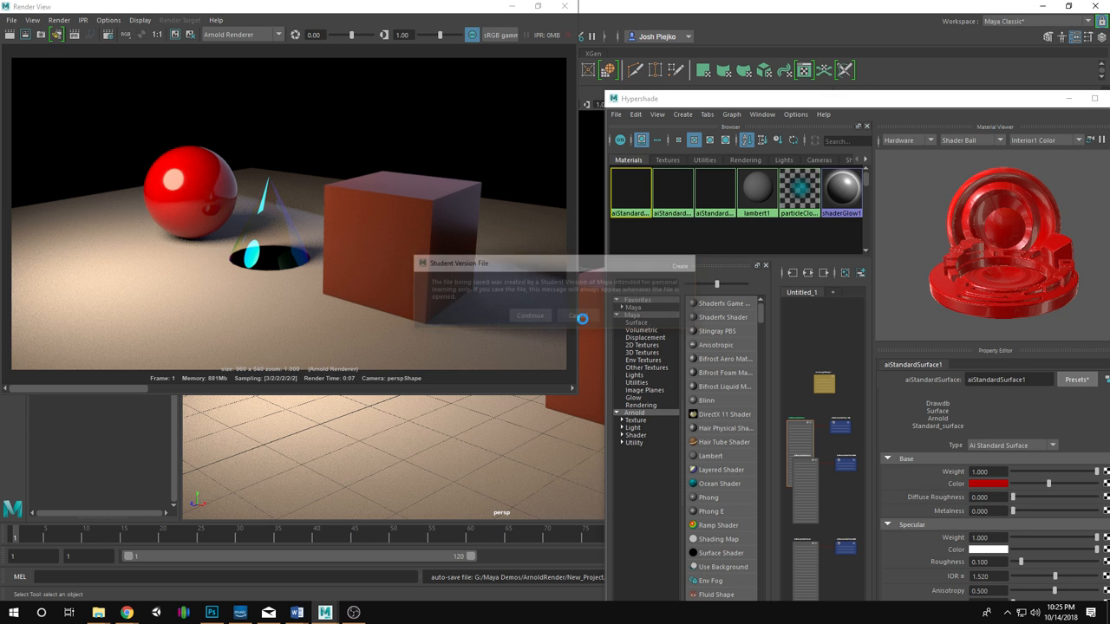
left_click(1076, 380)
mouse_move(1043, 89)
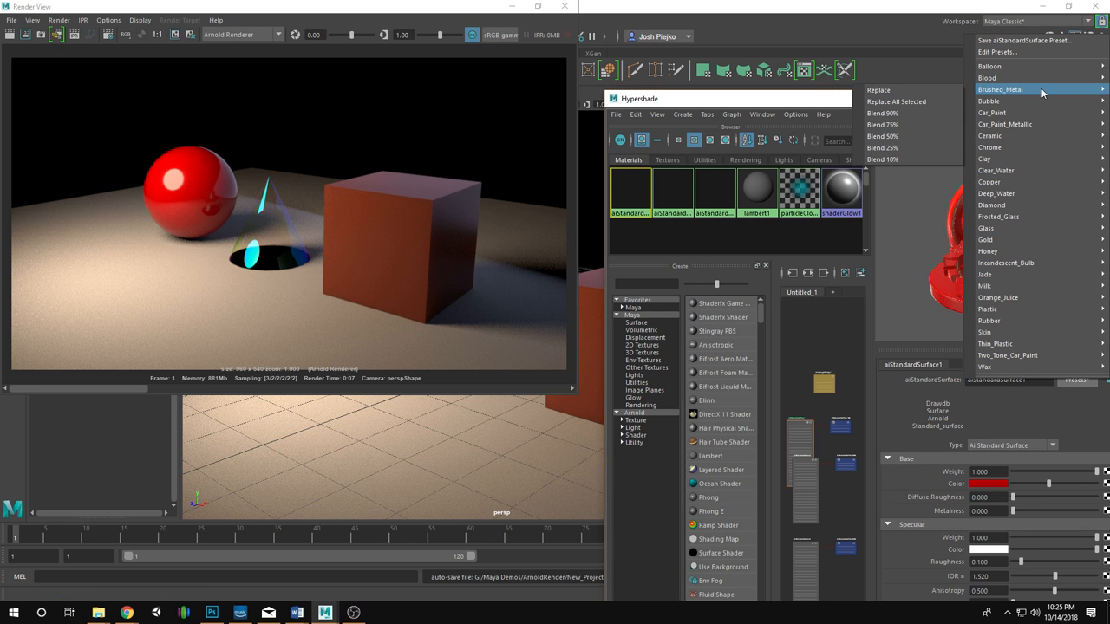
left_click(915, 90)
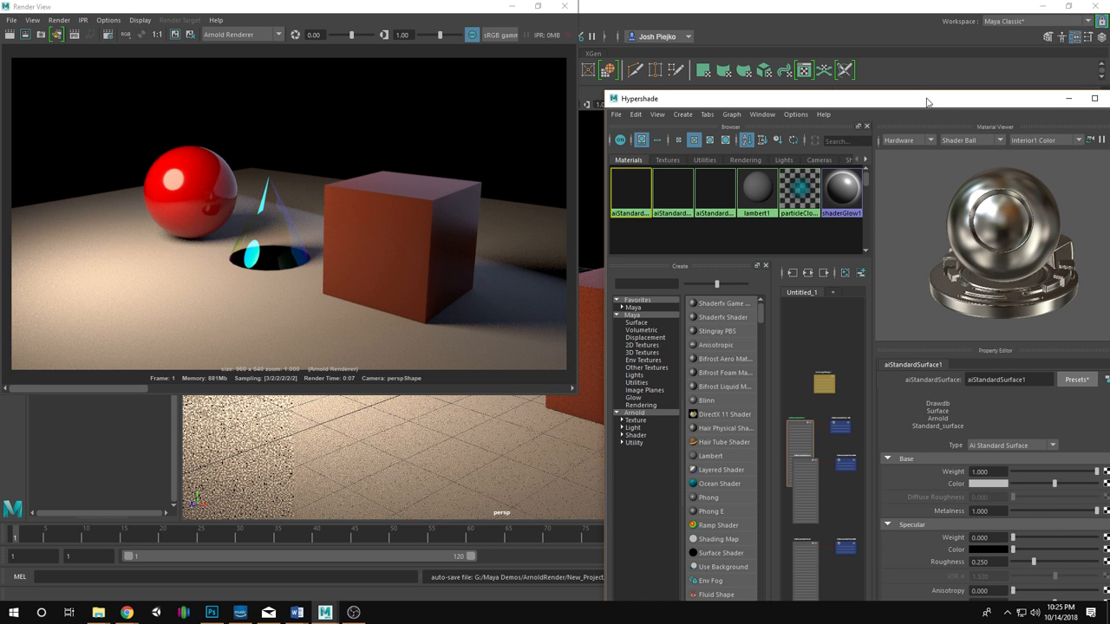
Bring Hypershade fully into view and replace the cone's aiStandardSurface2 material with the Car_Paint preset.
left_click_drag(927, 100, 875, 86)
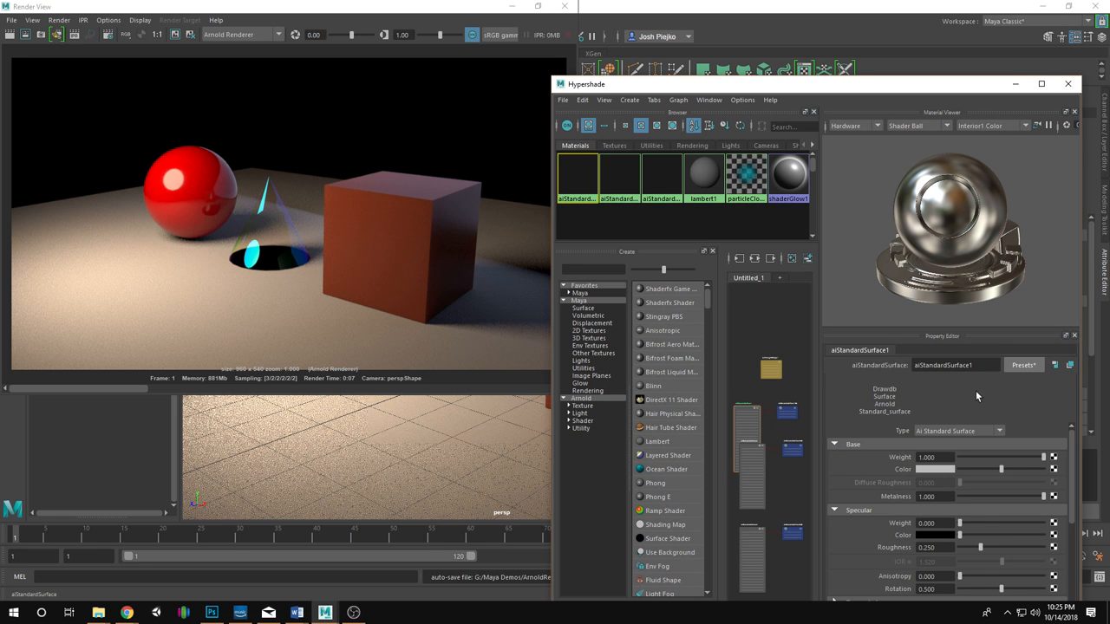
left_click(619, 178)
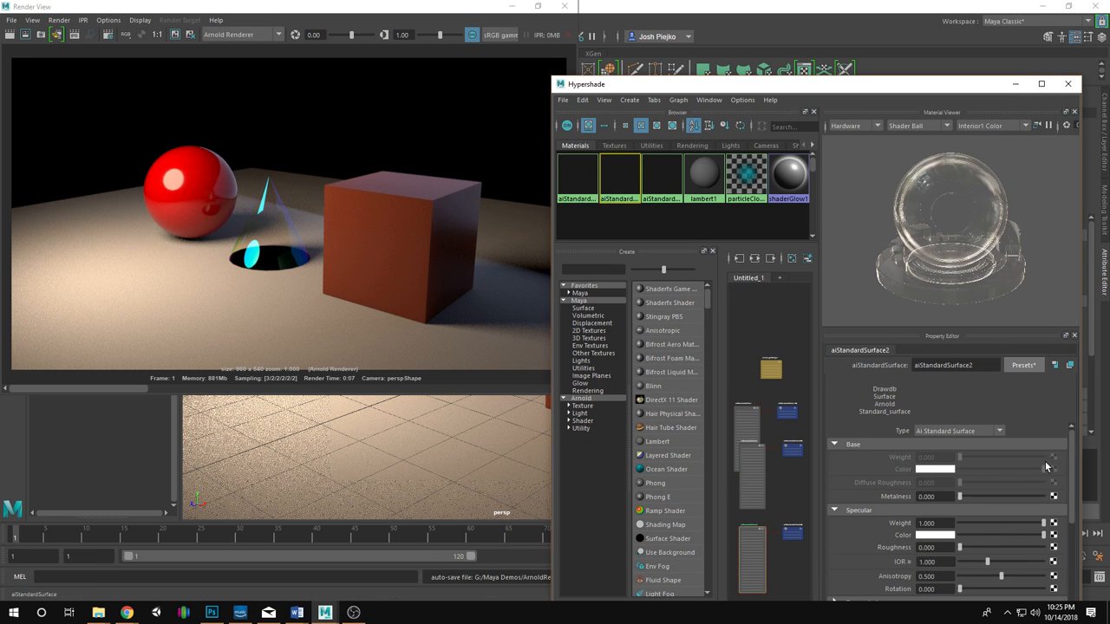
left_click(1023, 365)
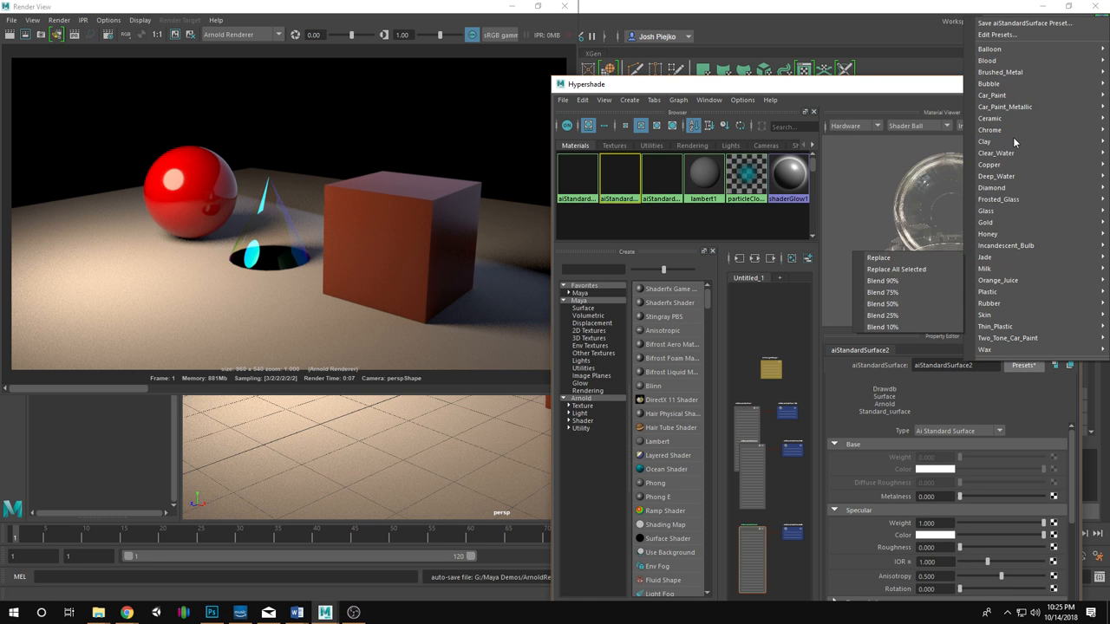
mouse_move(990, 95)
left_click(906, 95)
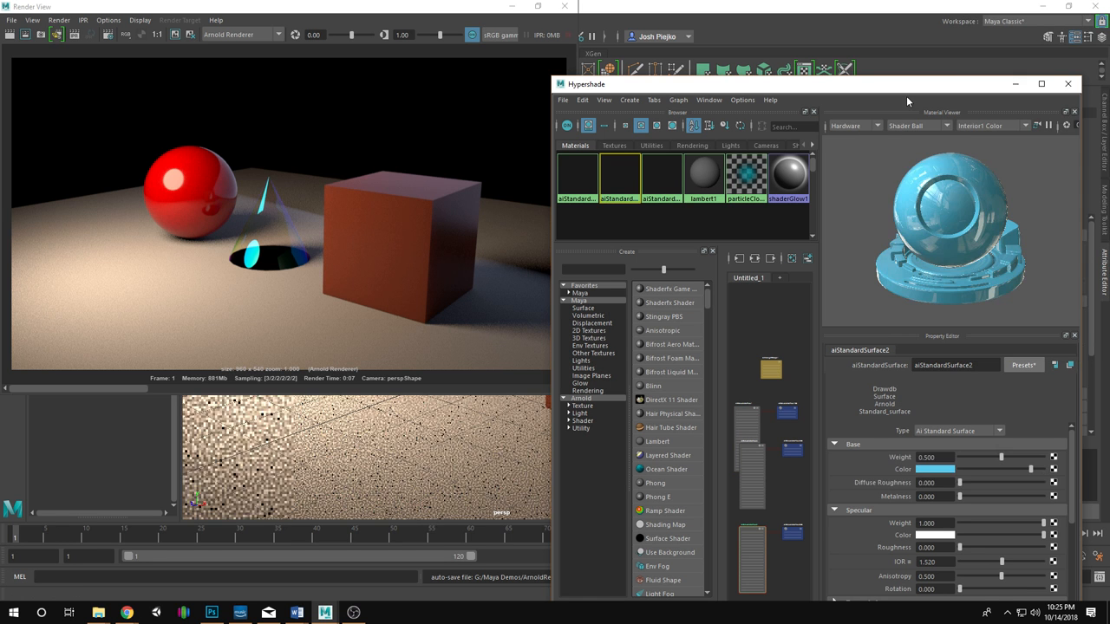
Replace the cube's aiStandardSurface3 material with the Gold preset.
left_click(1026, 366)
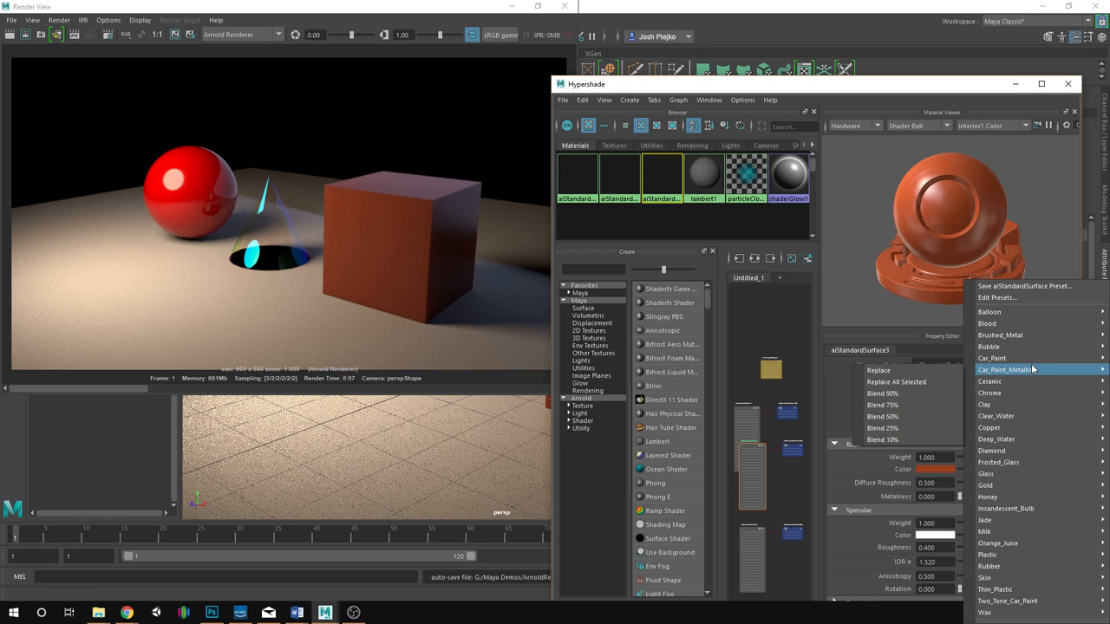
mouse_move(1026, 415)
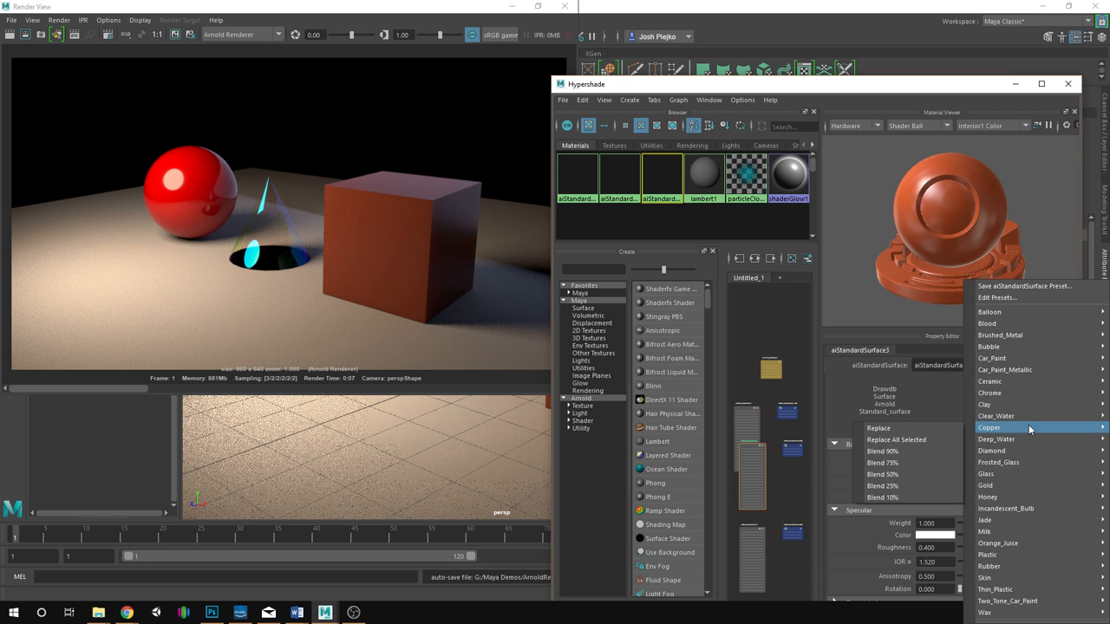
mouse_move(1033, 449)
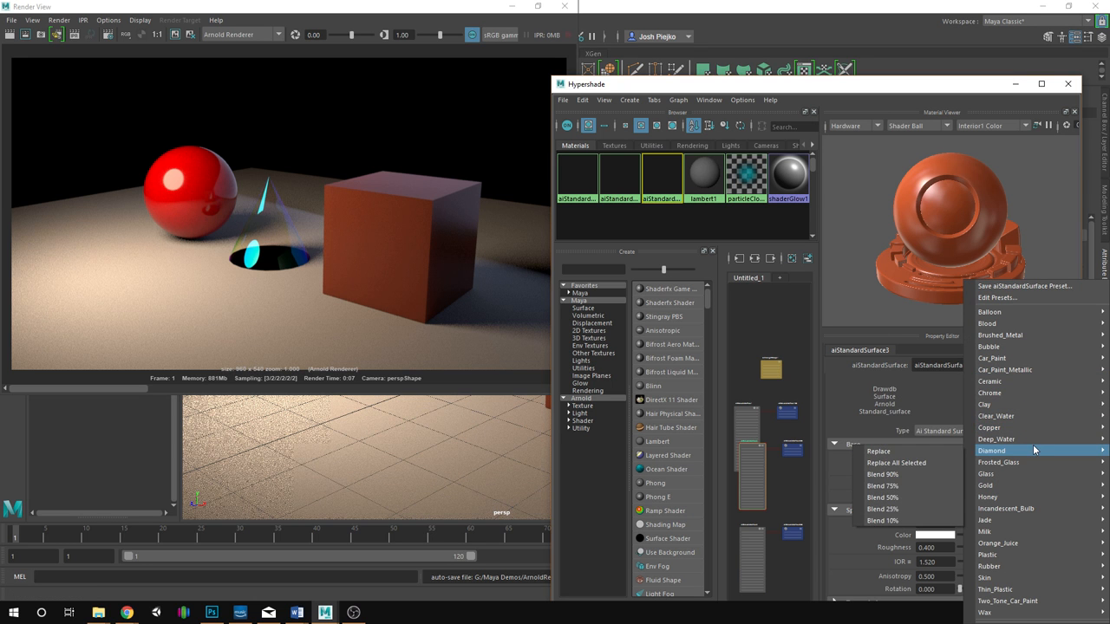
mouse_move(1035, 474)
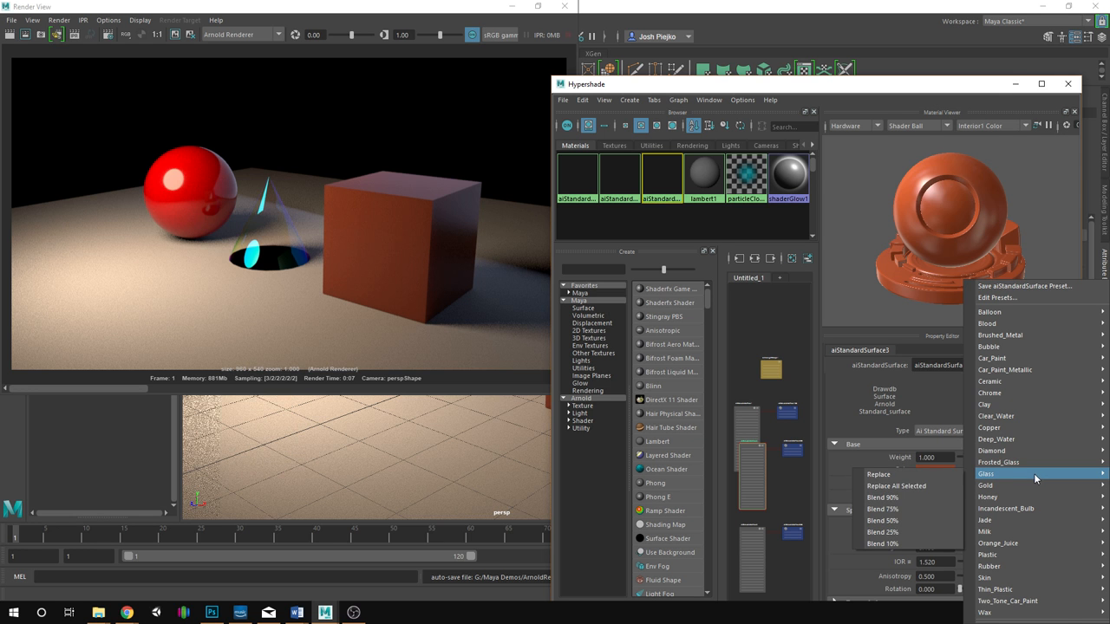
left_click(878, 486)
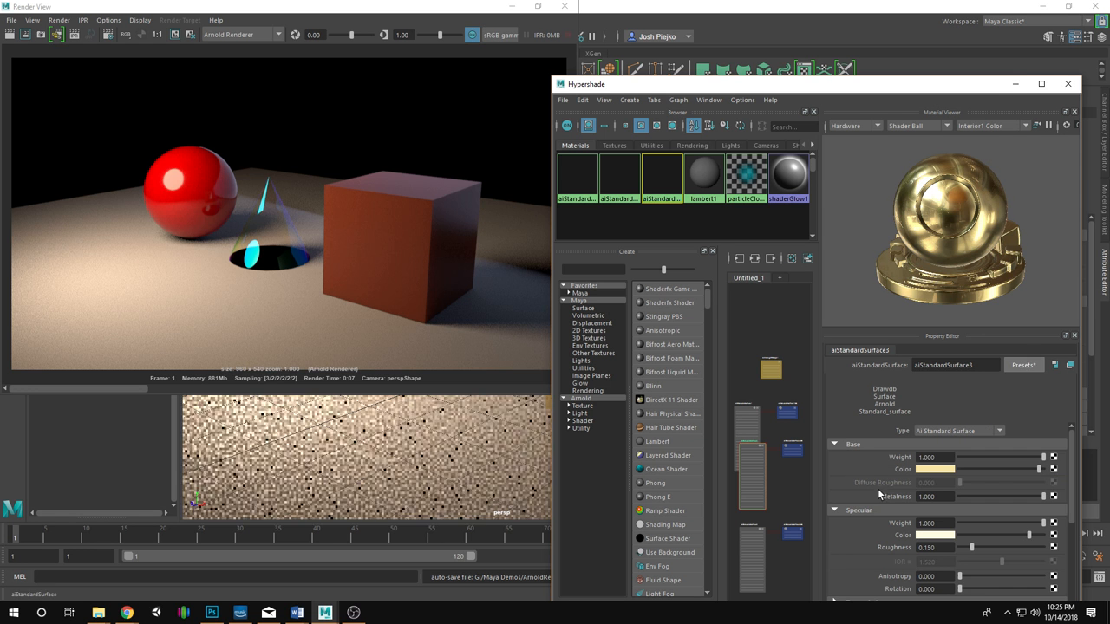
Minimize Hypershade, render the scene with the new materials and keep the resulting image.
left_click(1018, 85)
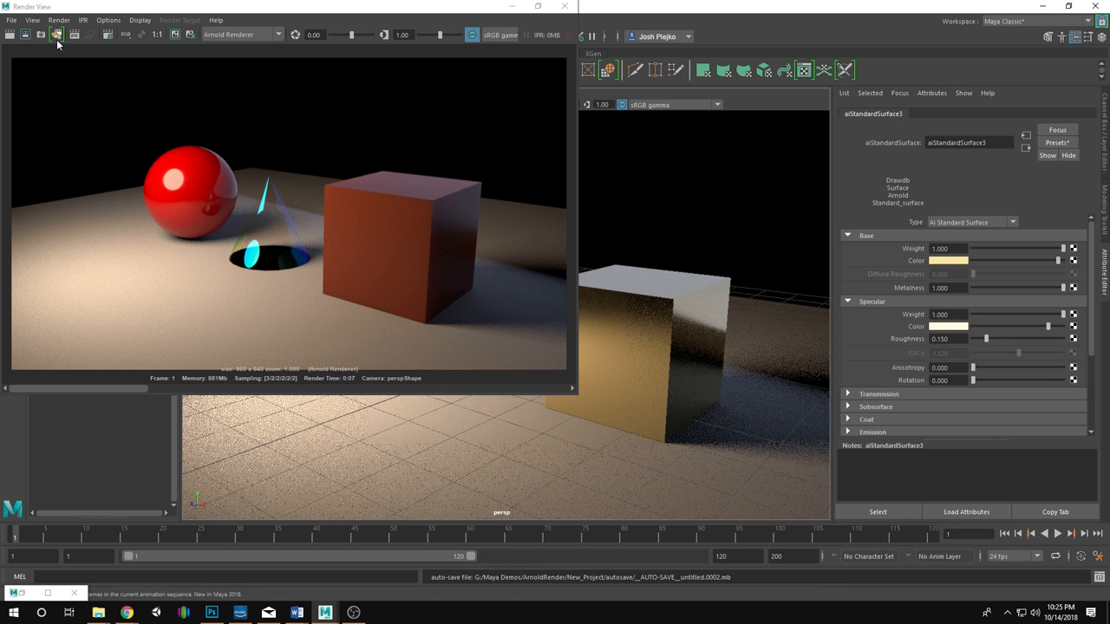
left_click(10, 35)
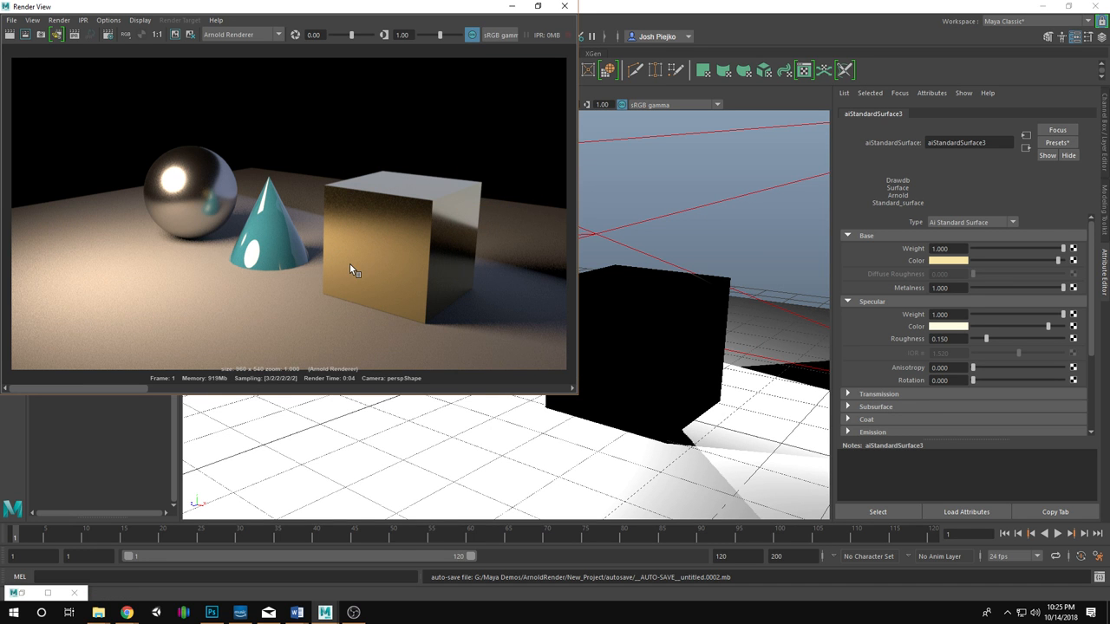
left_click(174, 34)
Step through the stored renders to compare the new materials with the earlier versions.
left_click_drag(91, 388, 35, 371)
mouse_move(112, 388)
left_mouse_down()
mouse_move(217, 388)
mouse_move(84, 386)
mouse_move(372, 378)
mouse_move(129, 376)
left_mouse_up()
left_click_drag(115, 390, 320, 388)
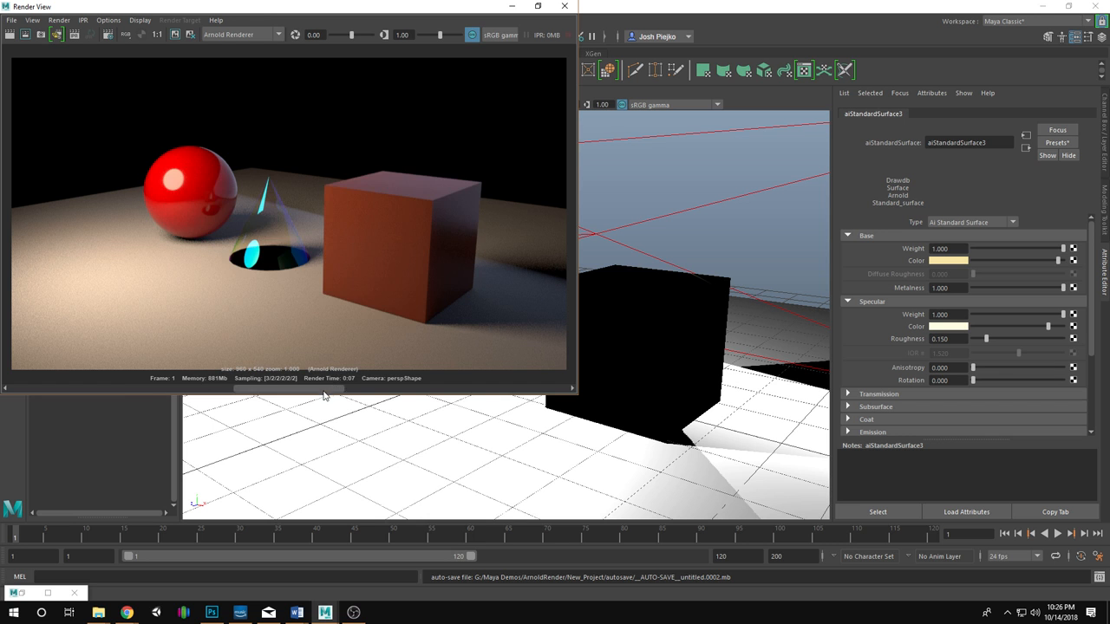
left_click_drag(327, 389, 439, 403)
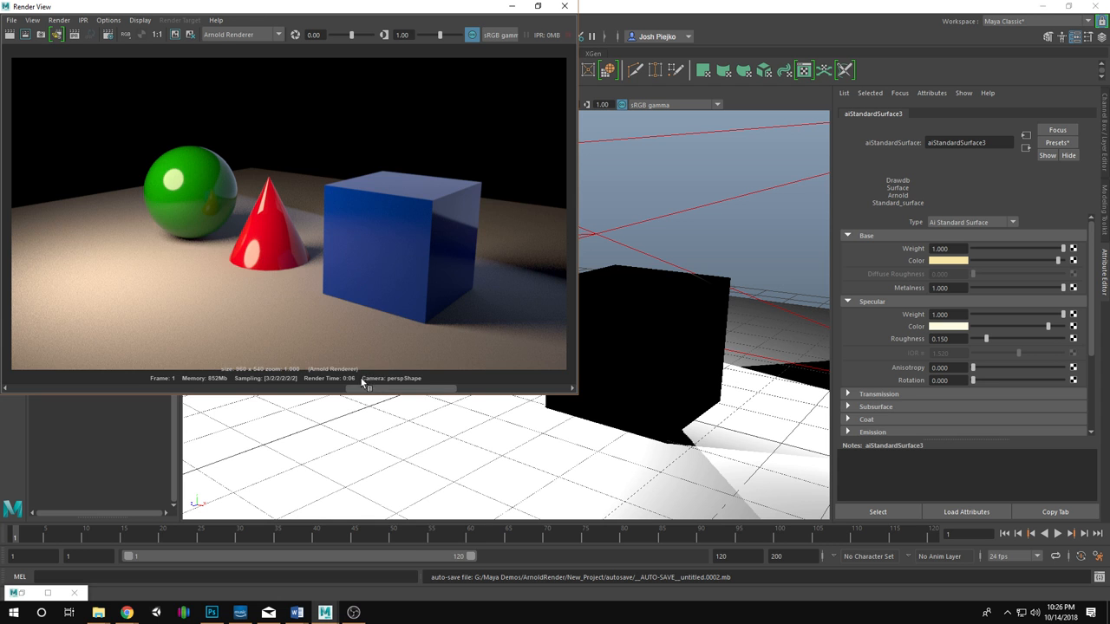
left_click_drag(365, 390, 26, 389)
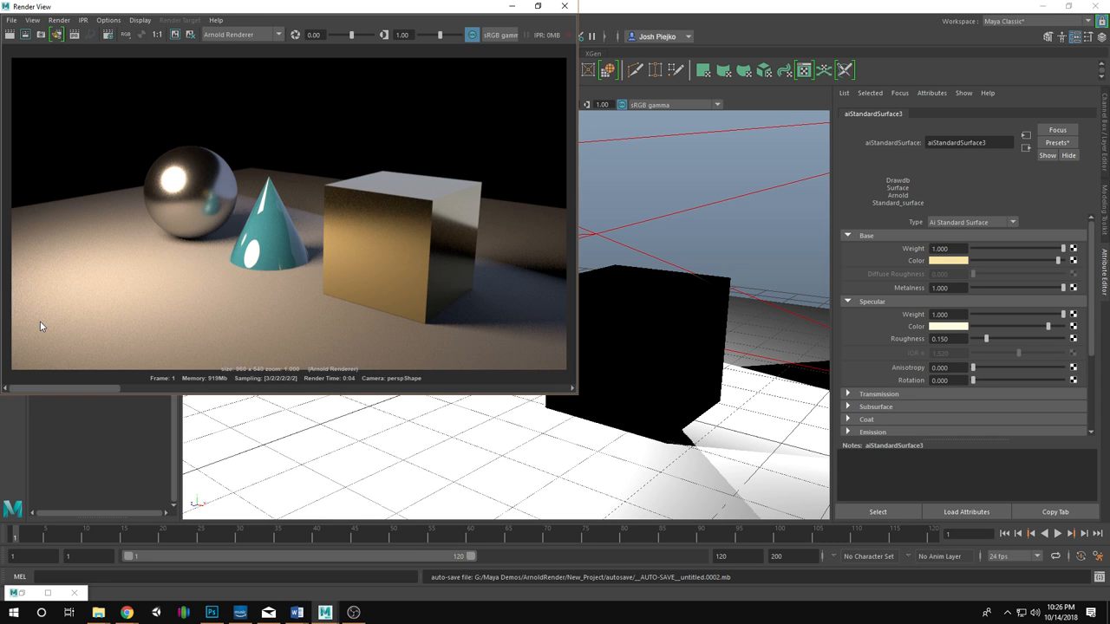
left_click_drag(40, 321, 148, 327)
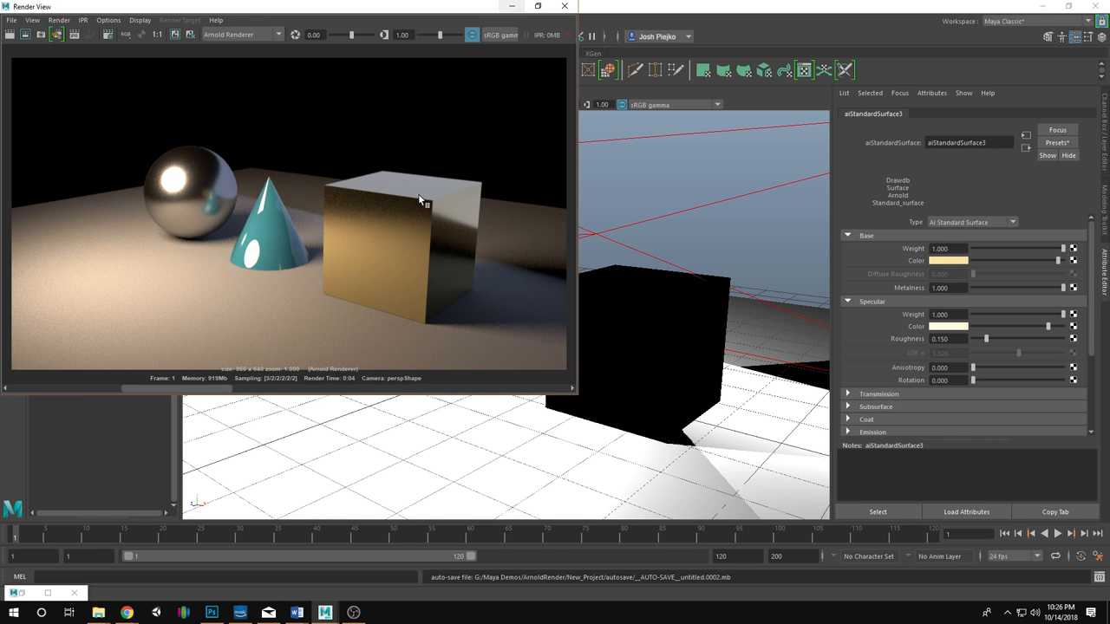
Restore Hypershade, assign the gold aiStandardSurface3 material to the sphere as well, and minimize Hypershade again.
left_click(512, 6)
left_click(48, 593)
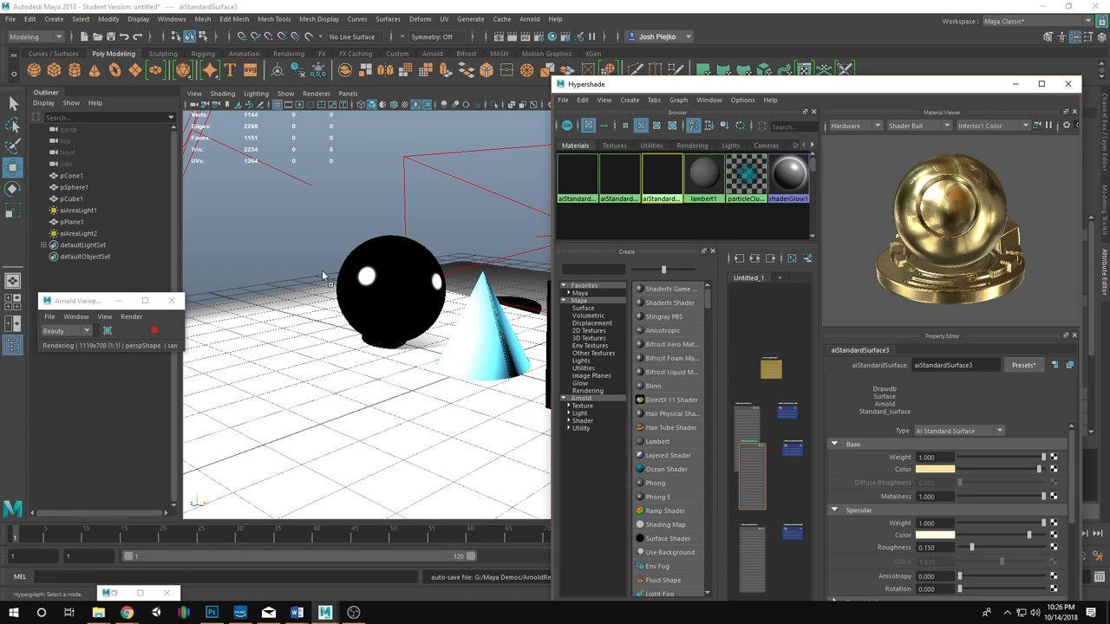
left_click(1016, 83)
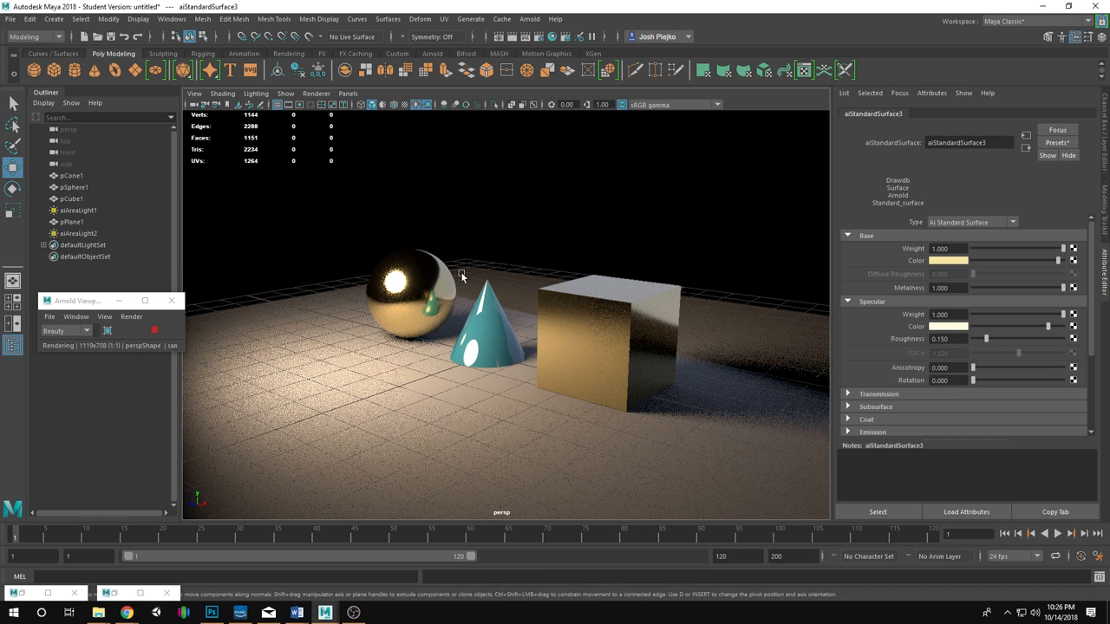
Render the full scene with the gold sphere and mark a render region around the sphere.
left_click(119, 595)
left_click(9, 35)
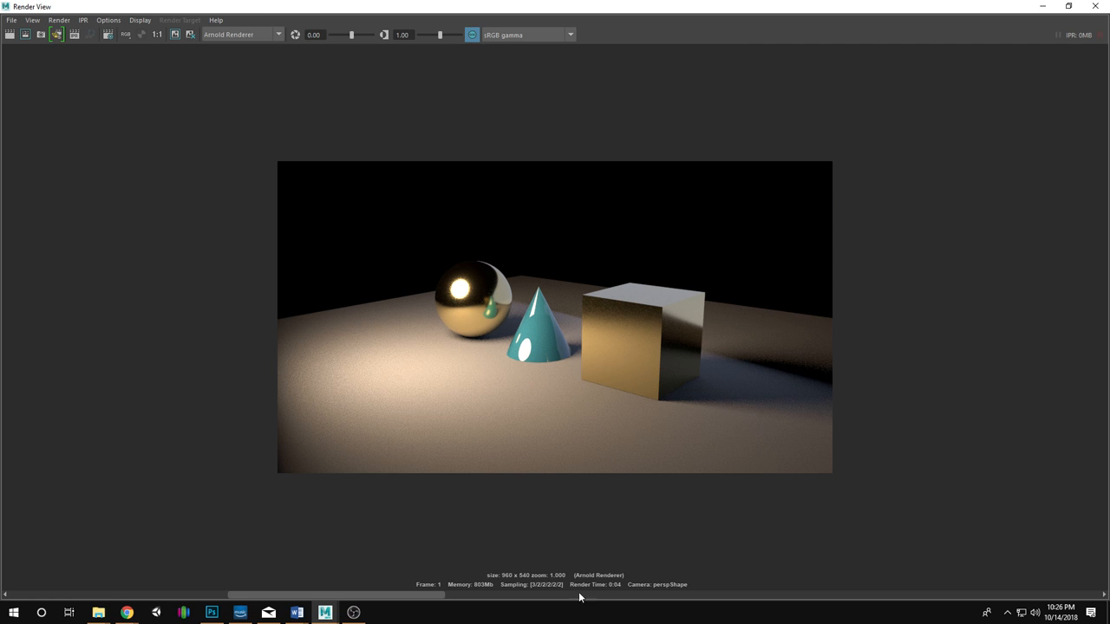
left_click_drag(435, 255, 524, 355)
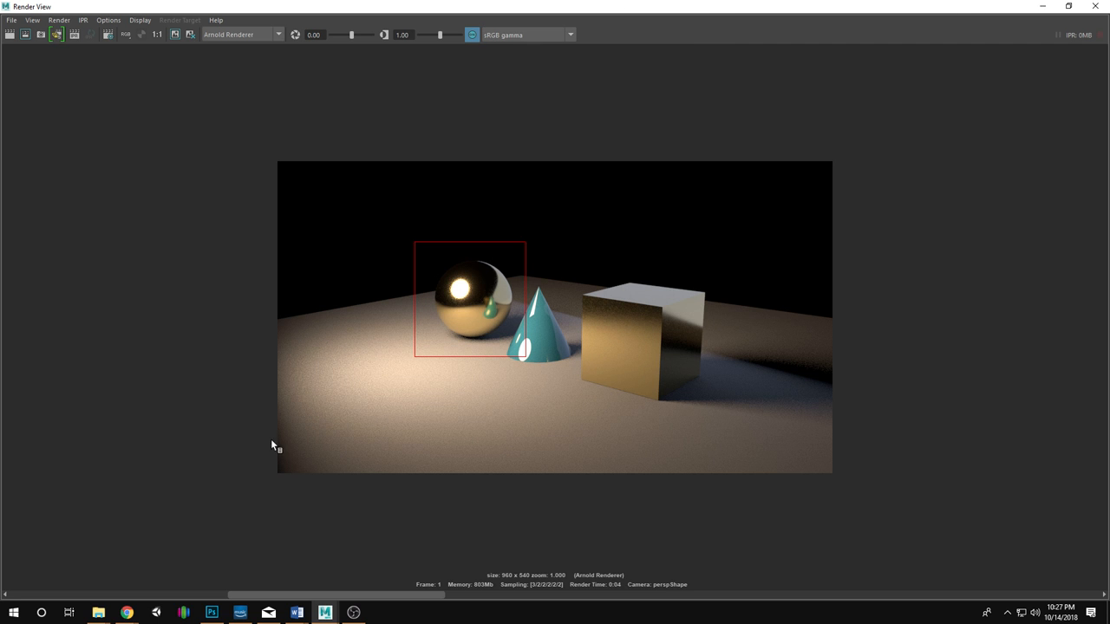
Move Render View aside, replace aiStandardSurface1 with the Orange_Juice preset and assign it to the sphere.
left_click_drag(830, 7, 4, 108)
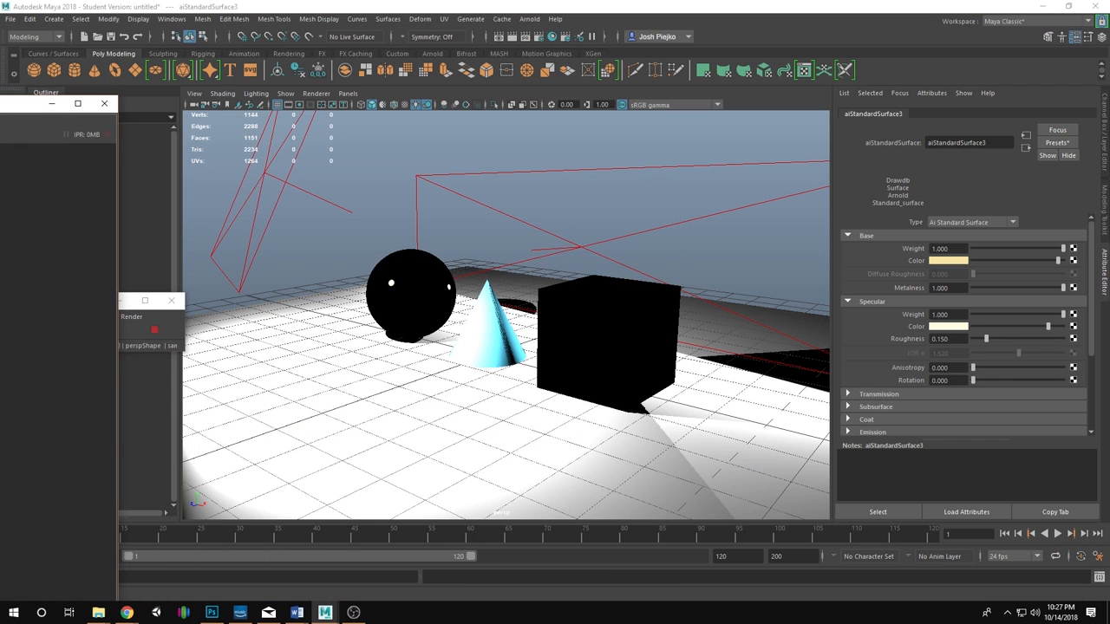
left_click(51, 102)
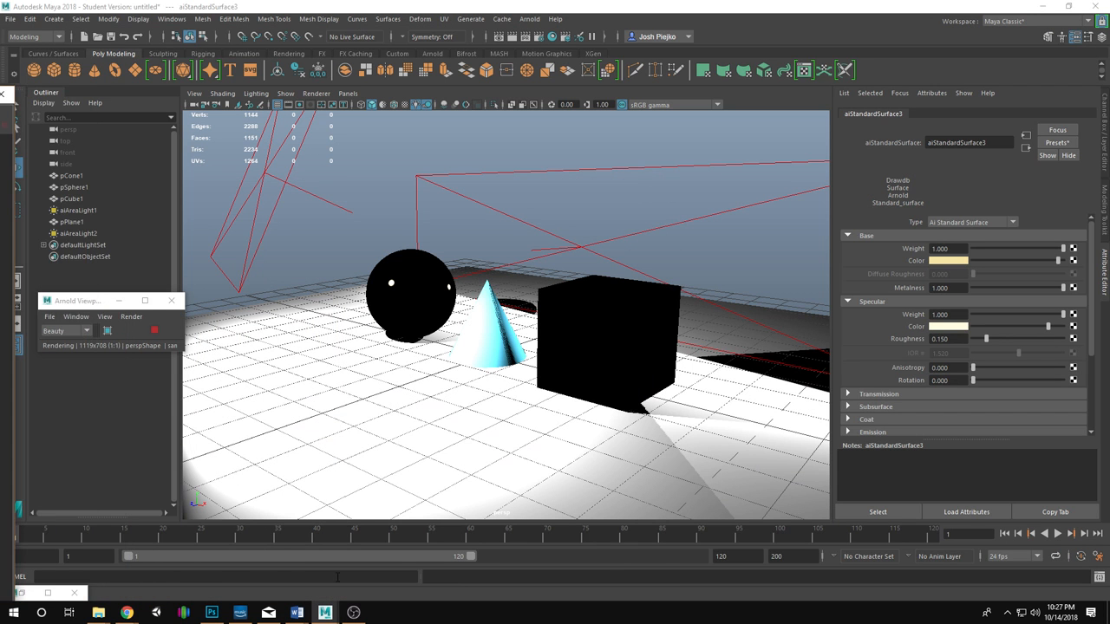
left_click(22, 593)
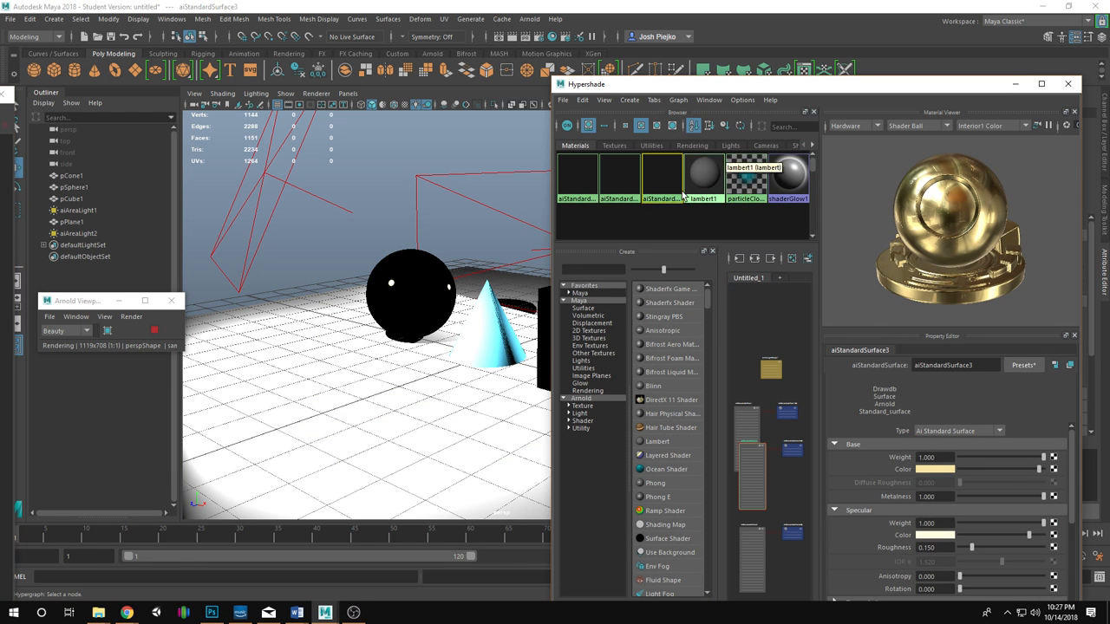
left_click(576, 181)
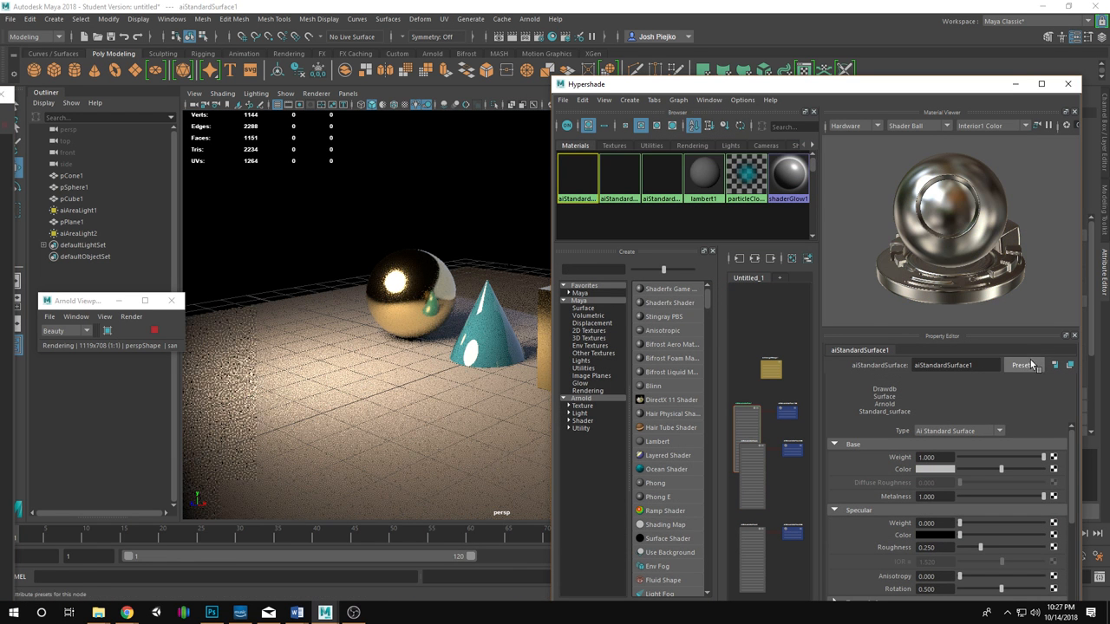
left_click(1031, 365)
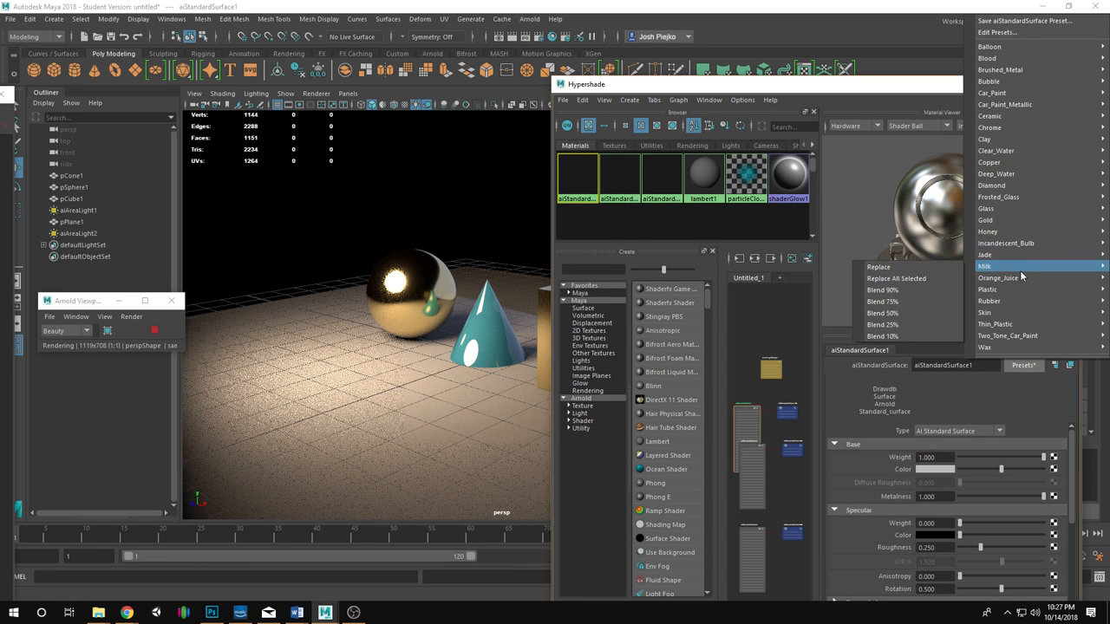
mouse_move(1022, 278)
left_click(921, 281)
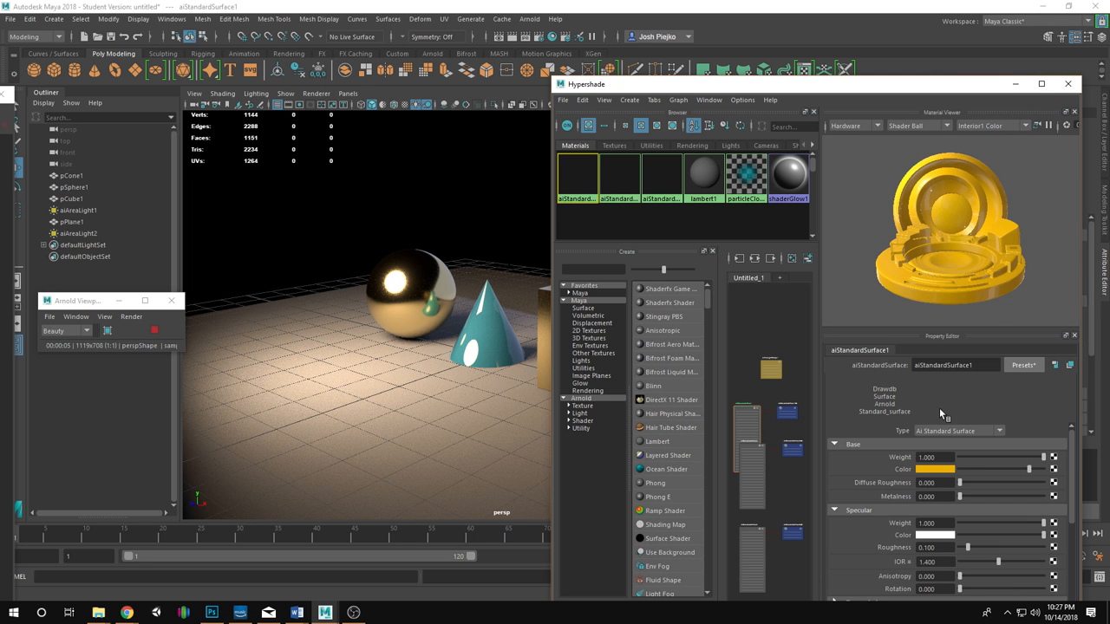
middle_click_drag(578, 177, 434, 287)
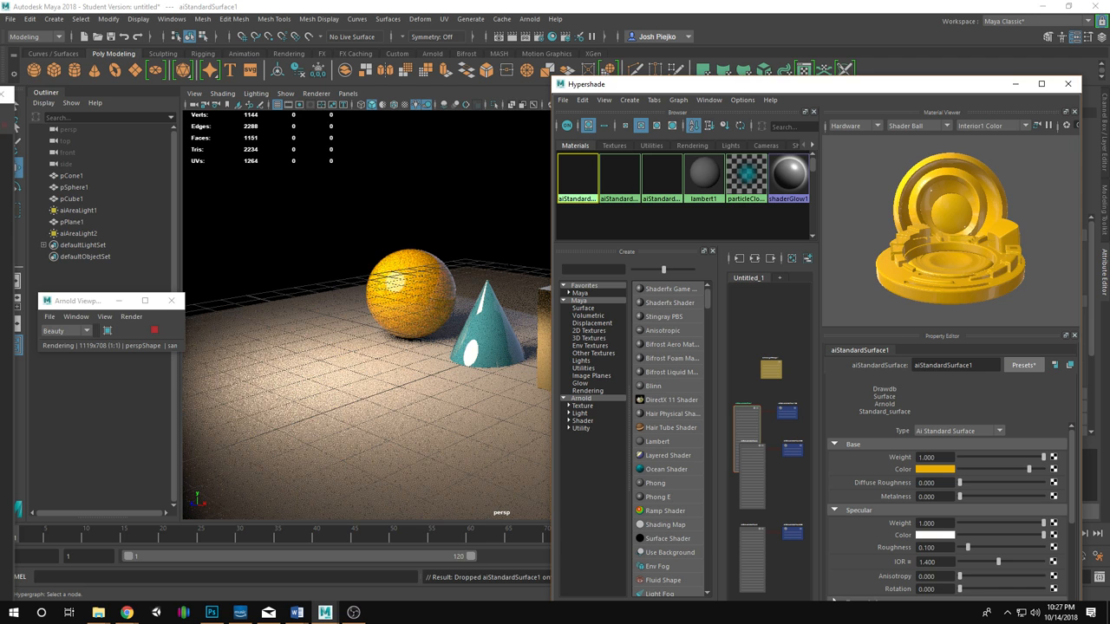
Bring Render View back into view and re-render only the marked region around the sphere.
left_click_drag(1, 95, 934, 48)
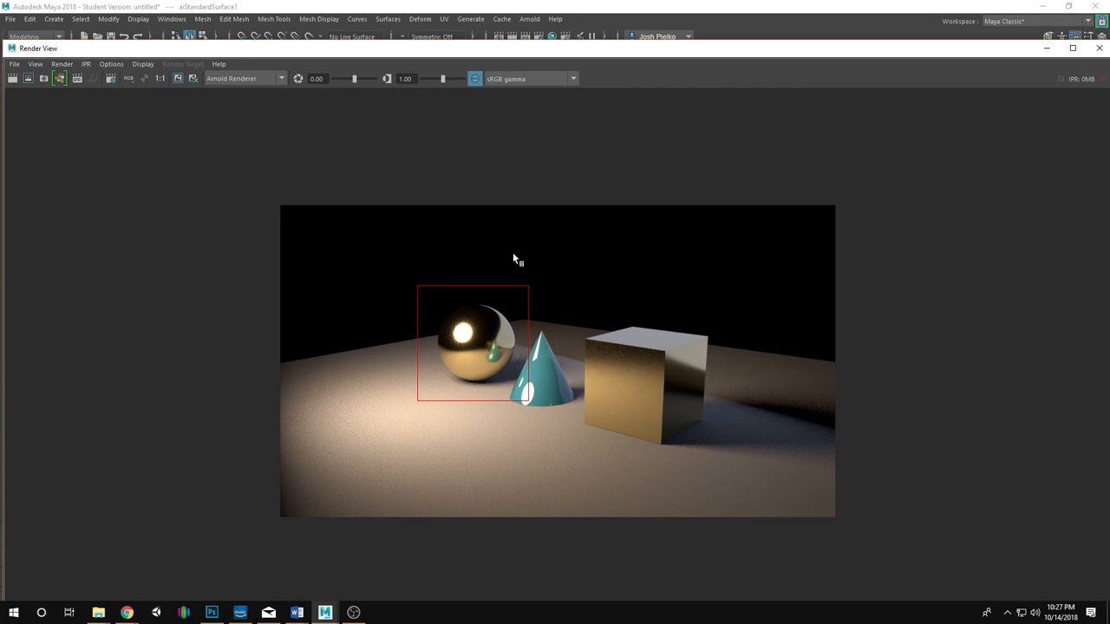
left_click(29, 79)
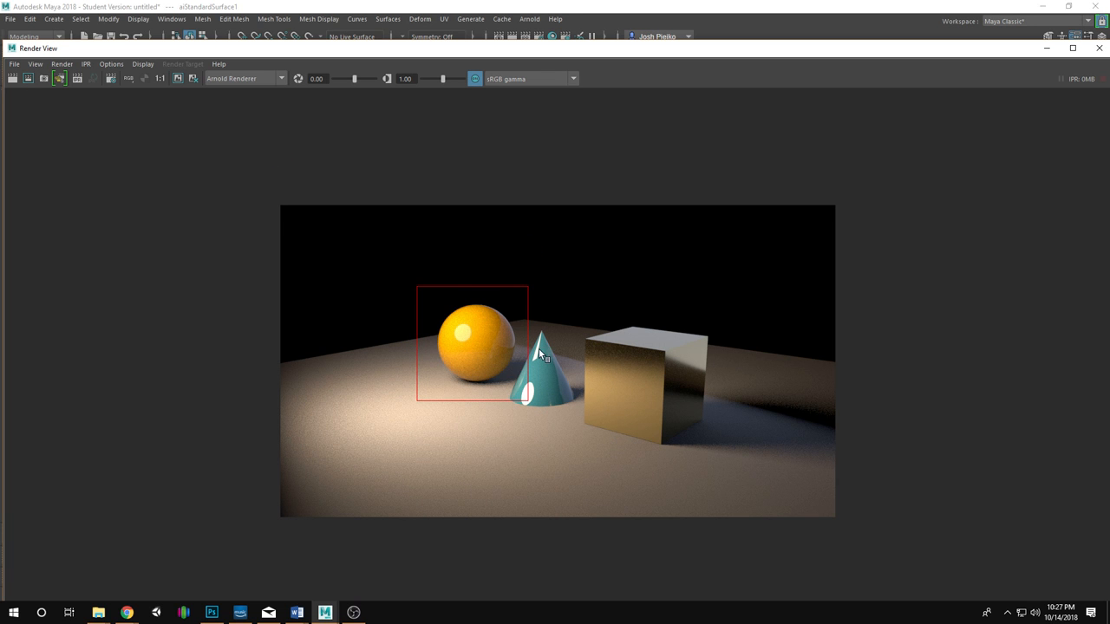
left_click_drag(605, 51, 599, 22)
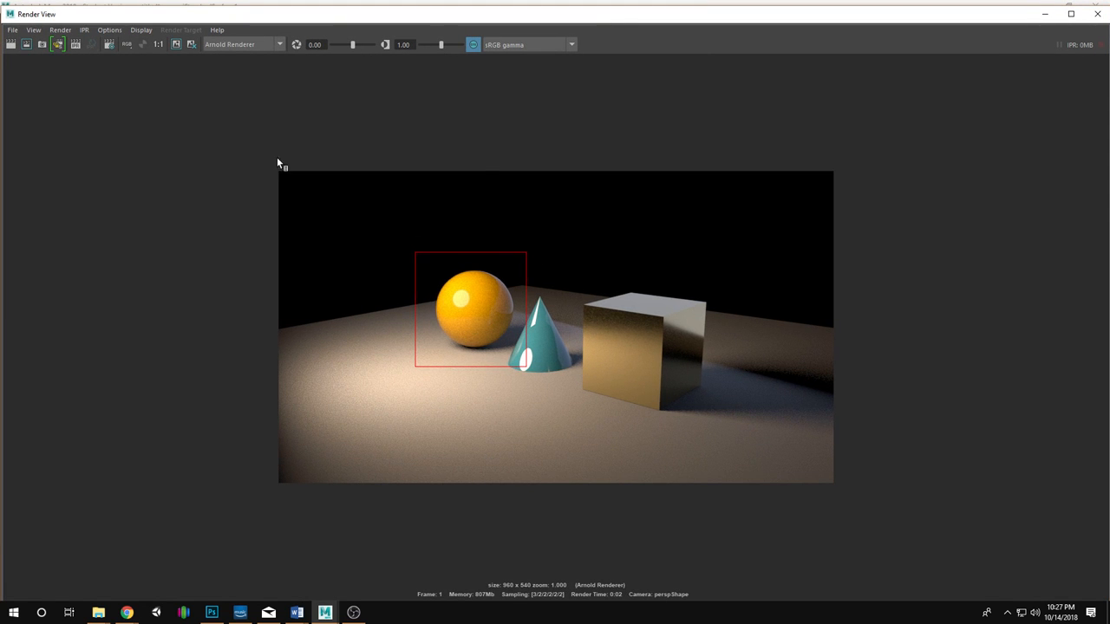
Render the whole scene again in a maximized Render View and keep the resulting image.
left_click(11, 44)
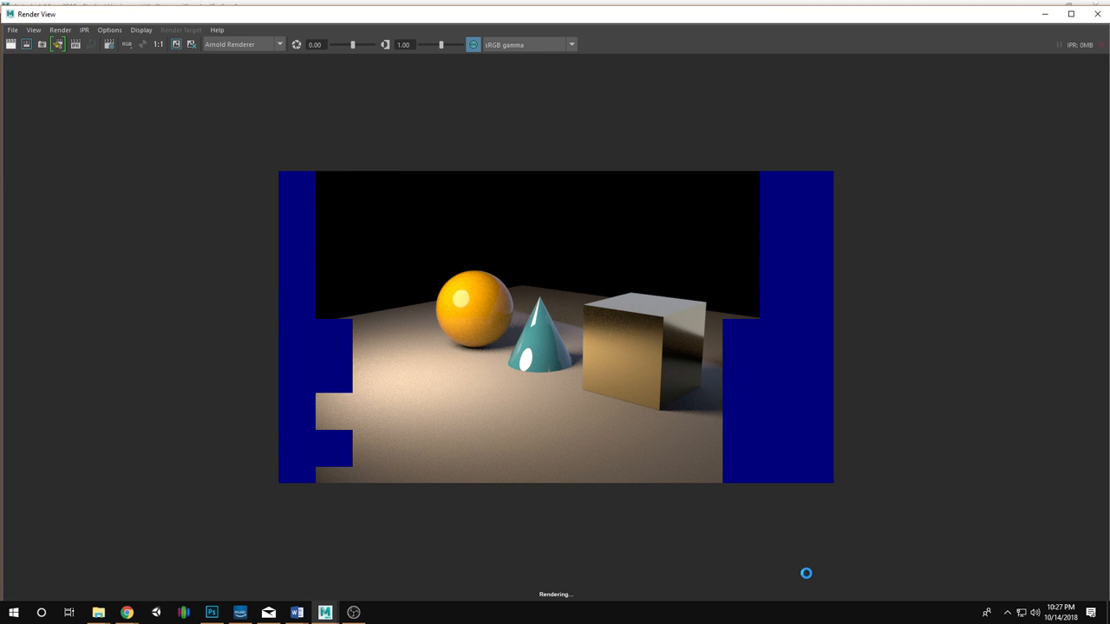
double_click(469, 17)
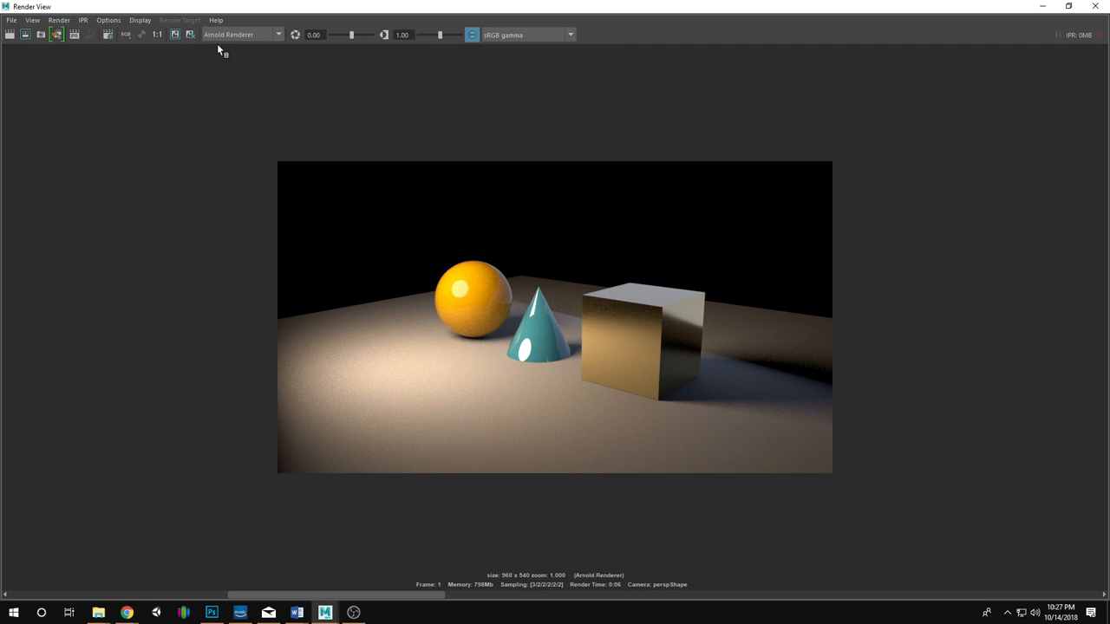
left_click(177, 34)
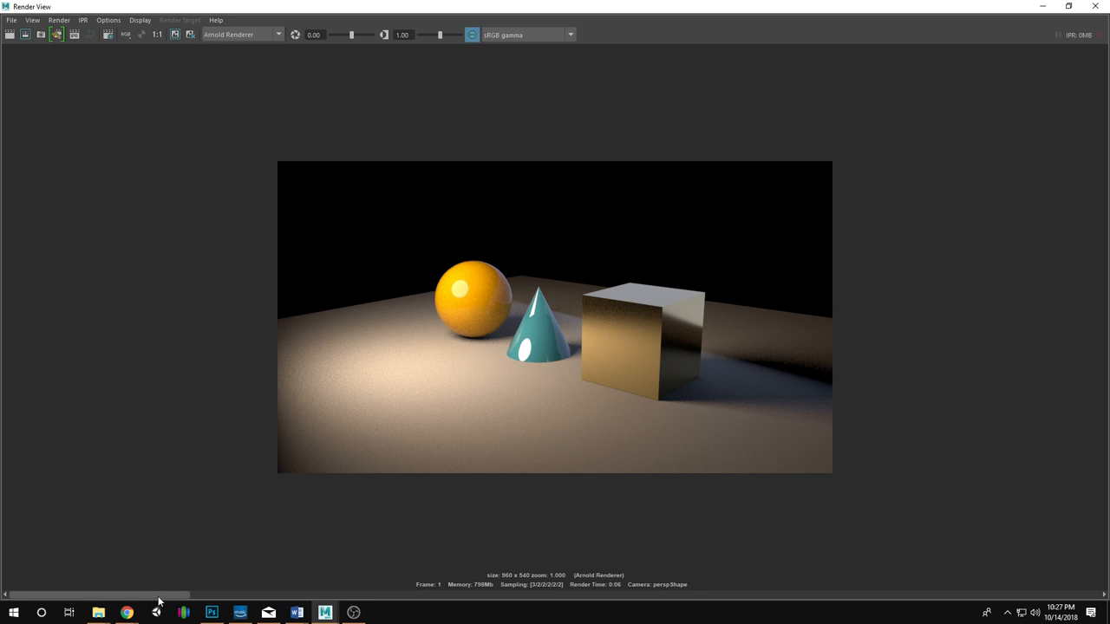
left_click_drag(159, 596, 243, 536)
Minimize Render View, close Hypershade and clear the selection in the scene.
left_click(1043, 7)
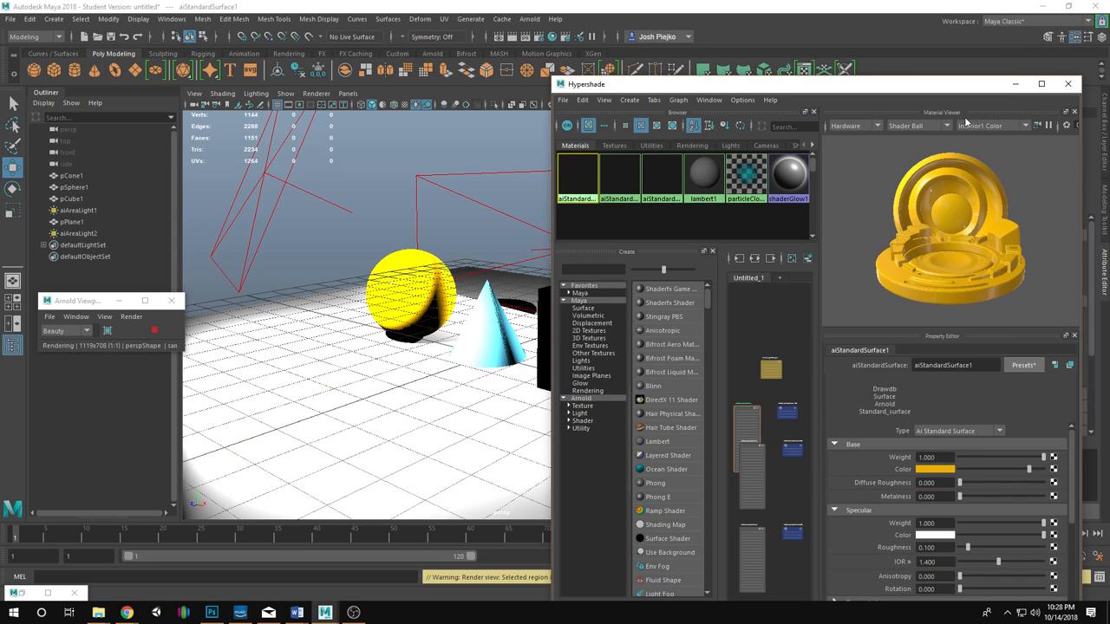
left_click_drag(863, 89, 543, 124)
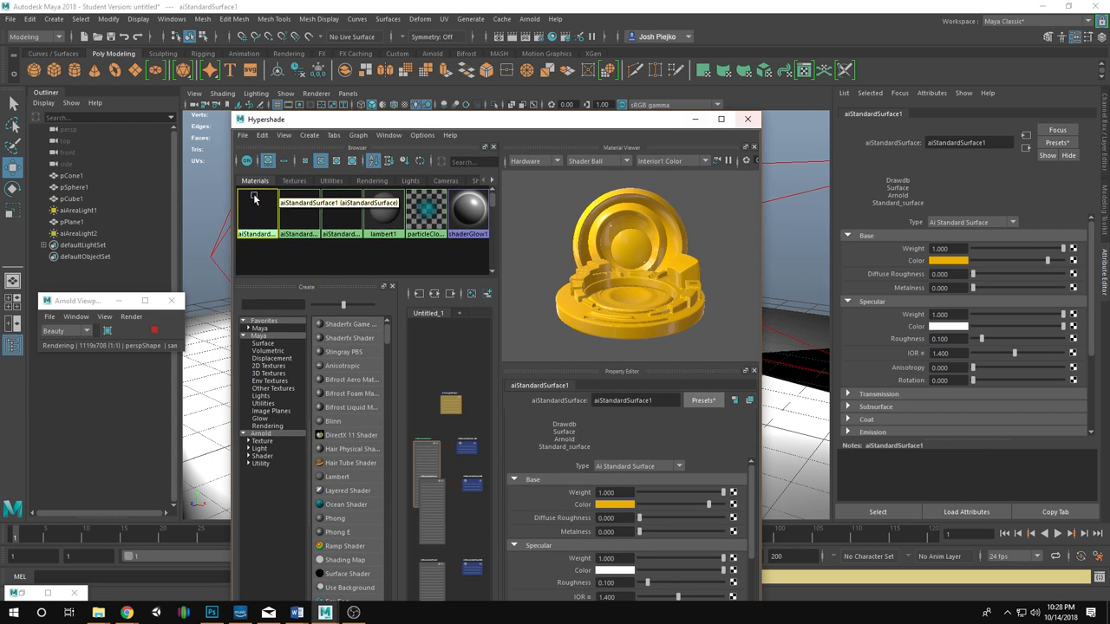
left_click(749, 119)
left_click(312, 203)
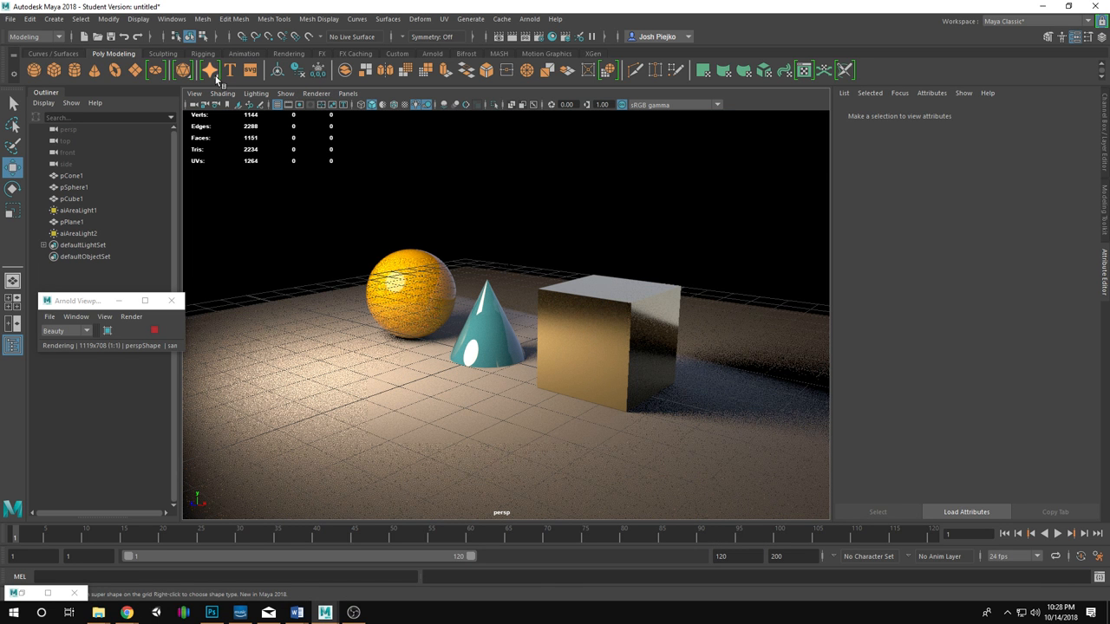
Create a camera, raise it and move it away from the cone towards the front of the scene.
left_click(288, 53)
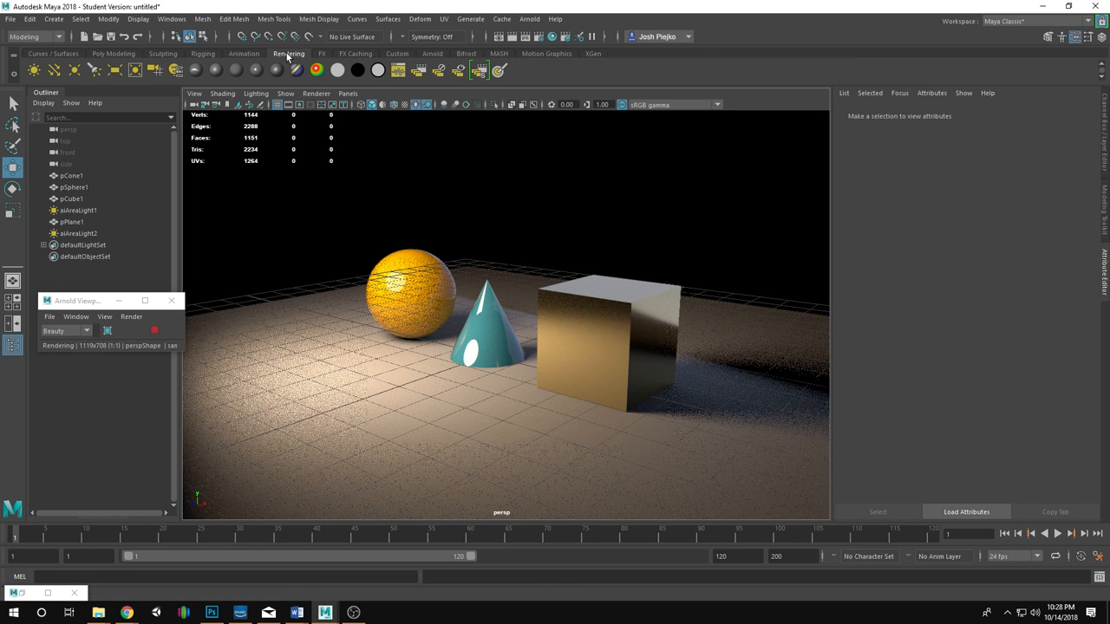
left_click(153, 73)
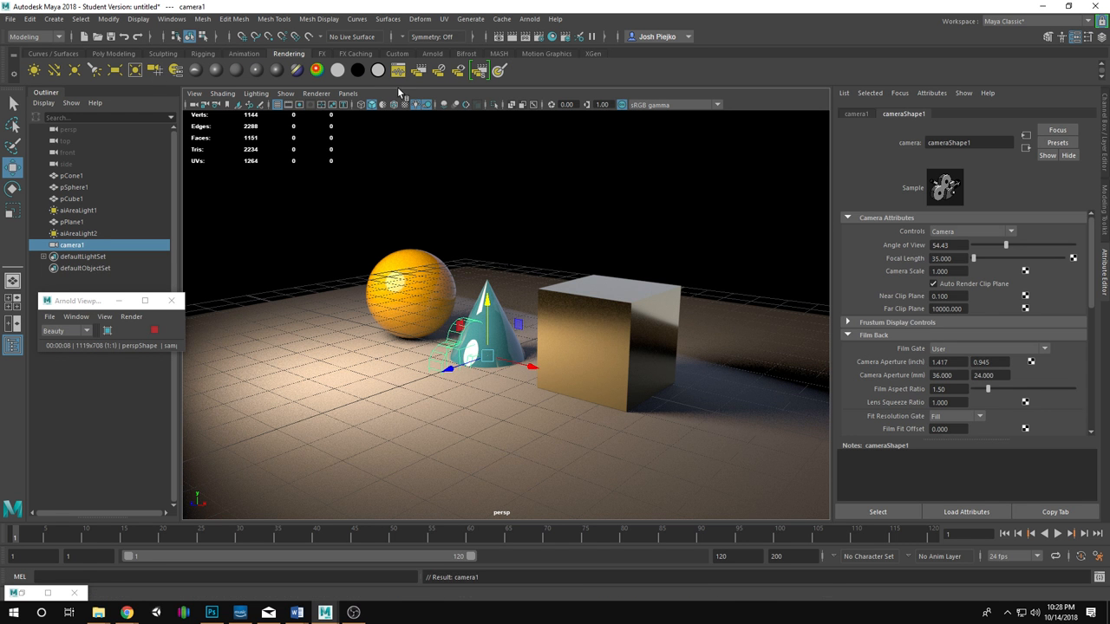
left_click_drag(488, 311, 488, 259)
left_click_drag(450, 313, 219, 366)
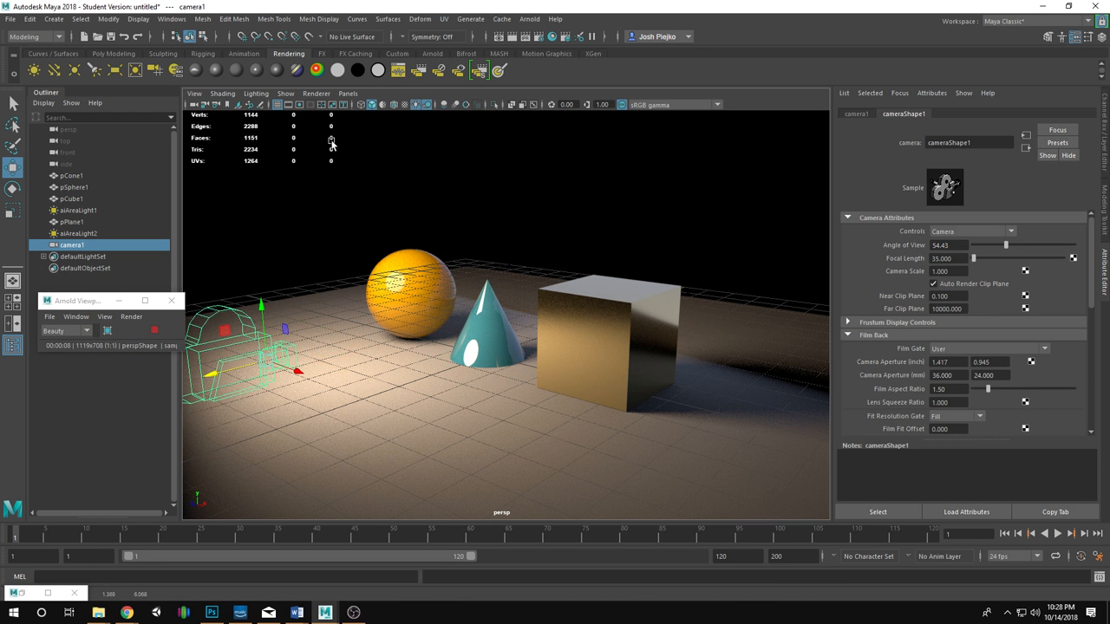
Switch the viewport's perspective view to look through the new camera.
left_click(348, 94)
mouse_move(390, 106)
left_click(484, 108)
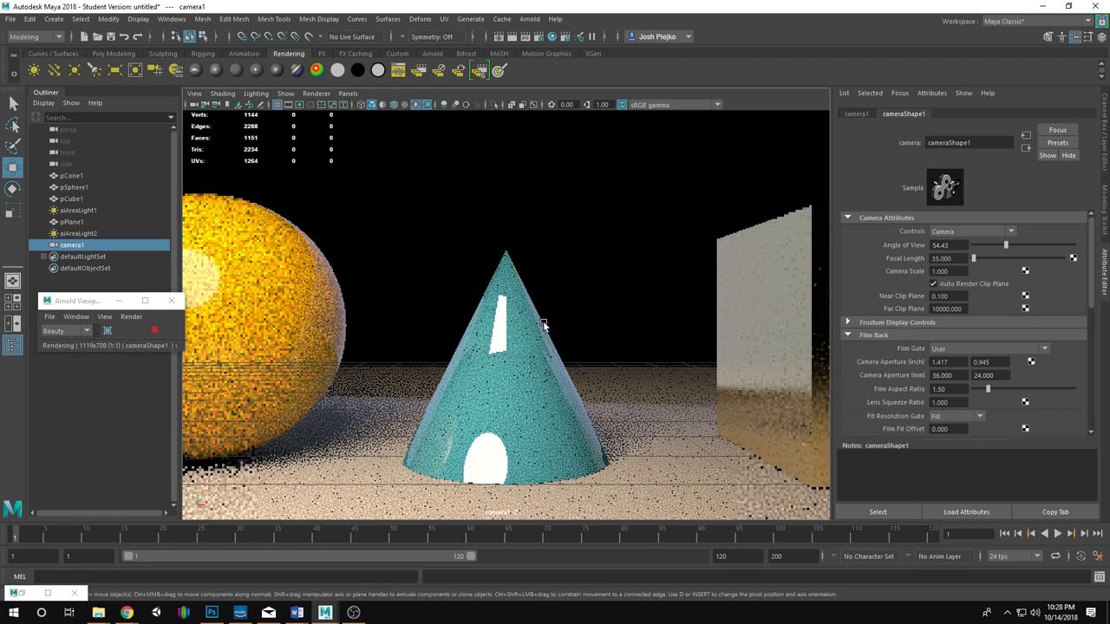
Pull the camera back until the sphere, cone and cube are all in frame, and lock its translate, rotate, scale and visibility channels.
right_click_drag(611, 331, 535, 320, "alt")
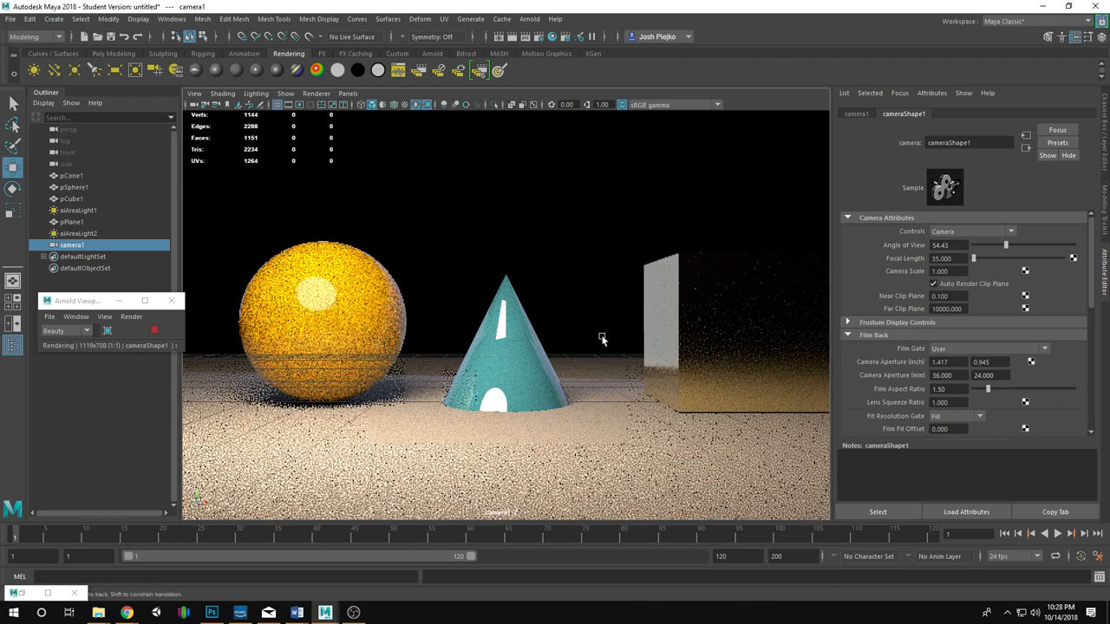
right_click_drag(601, 338, 536, 336, "alt")
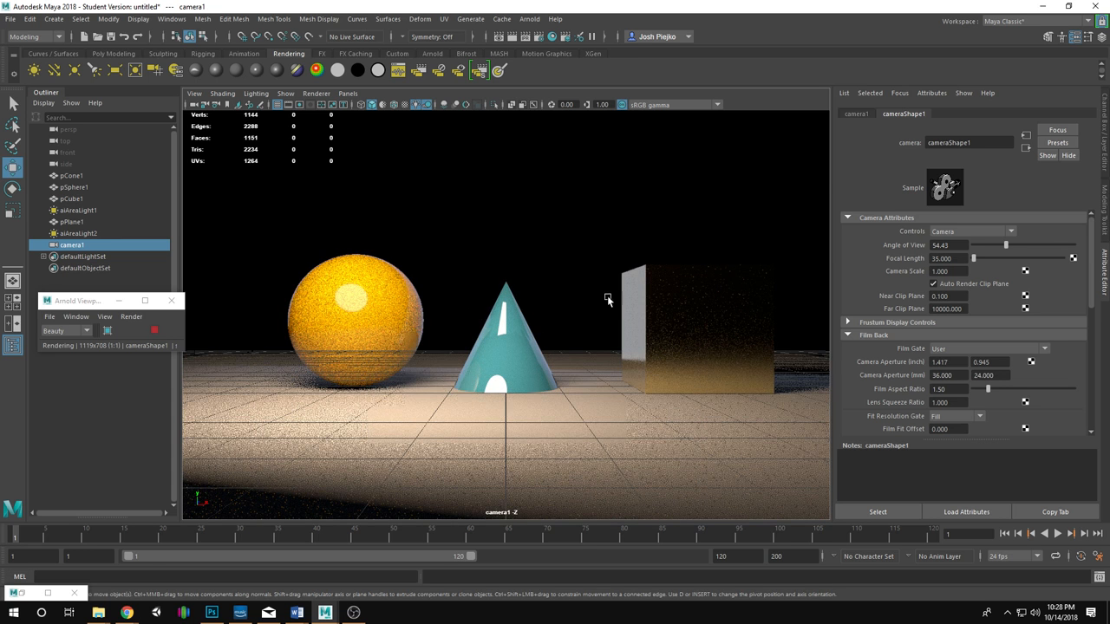
left_click(1107, 97)
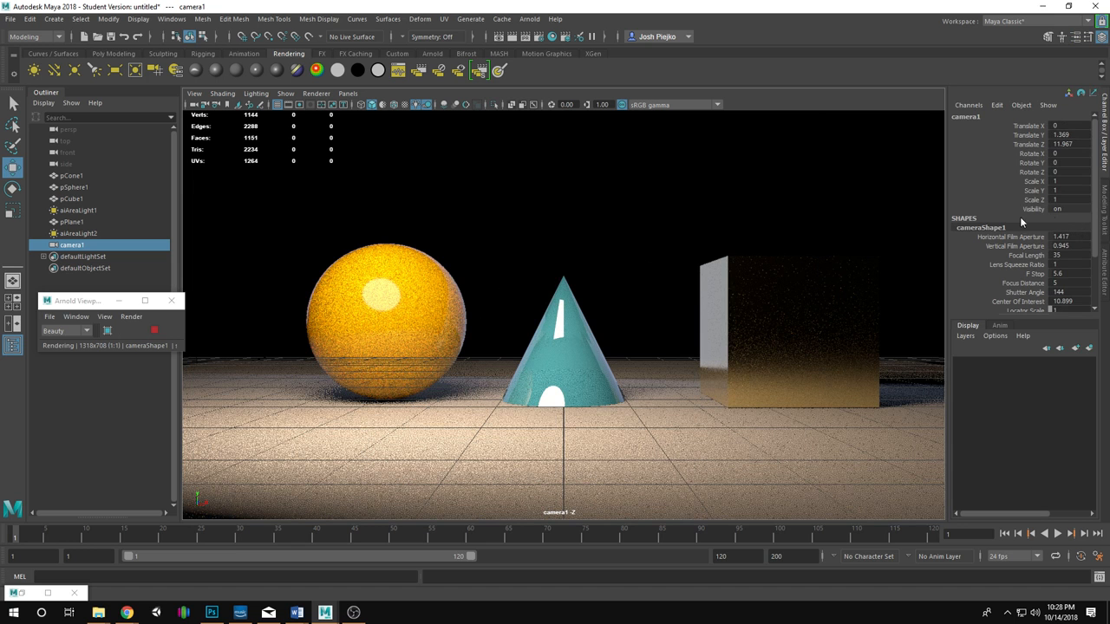
left_click(1030, 128)
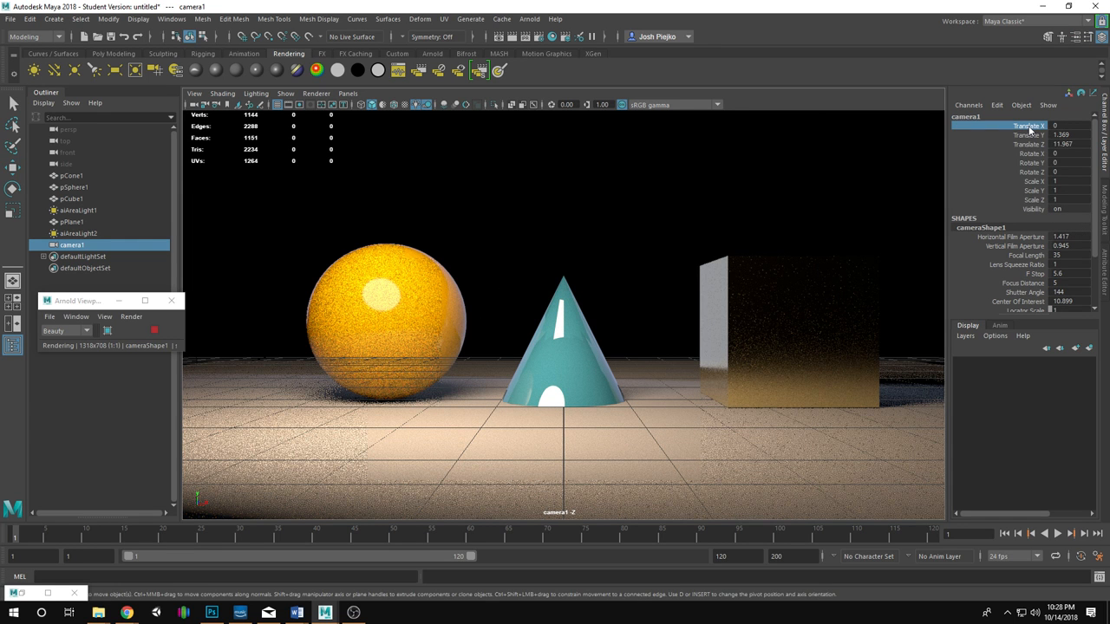
left_click_drag(1030, 130, 1040, 212)
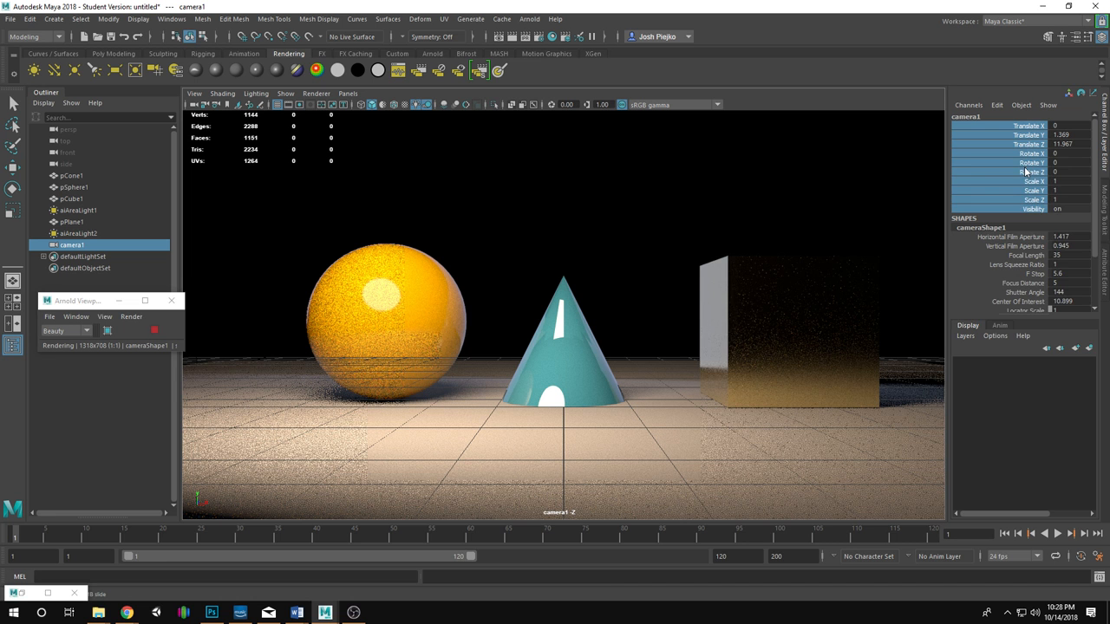
right_click(1026, 170)
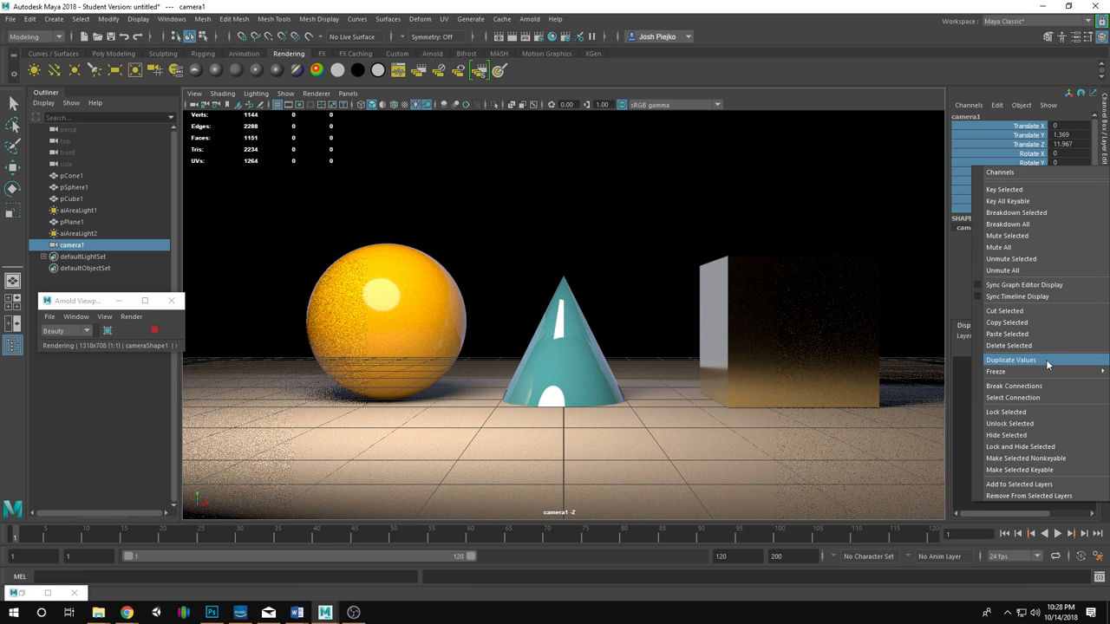
mouse_move(1047, 374)
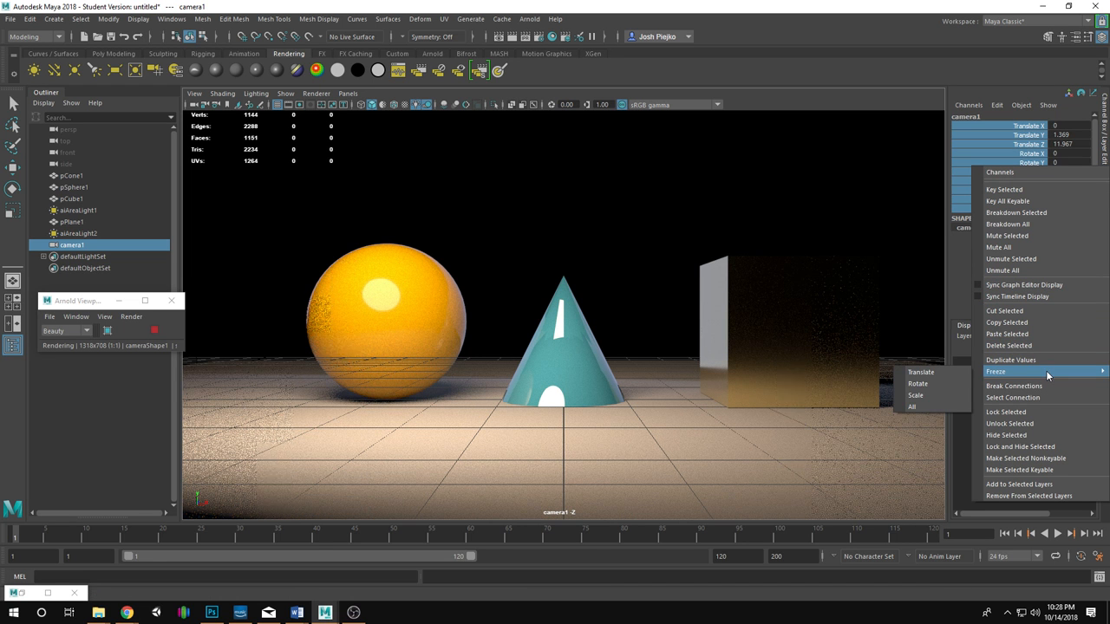
left_click(1031, 412)
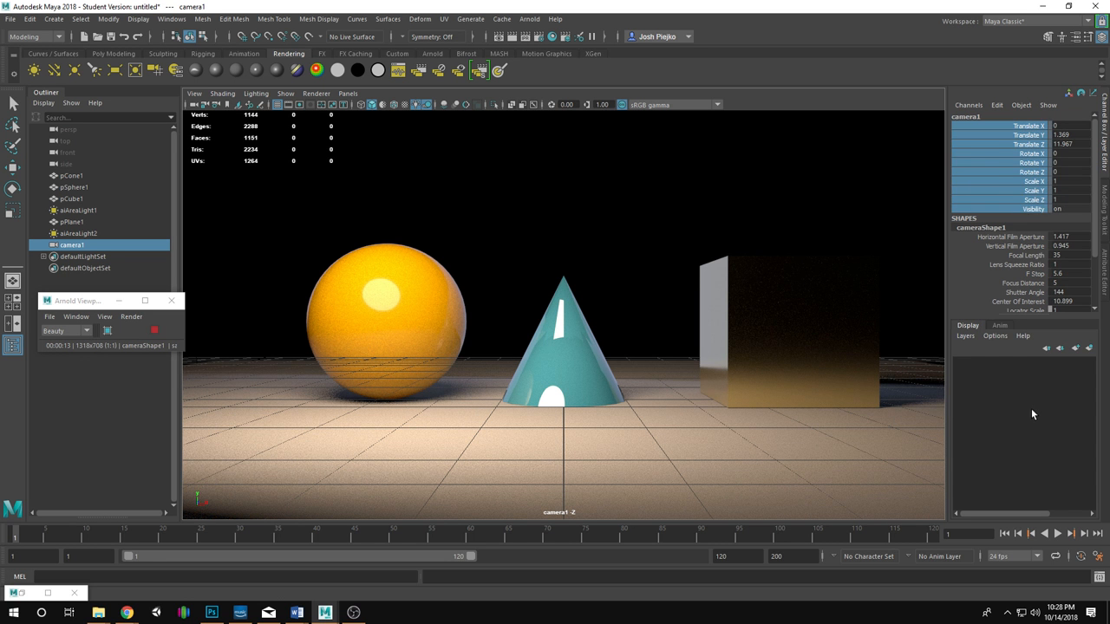
left_click(996, 171)
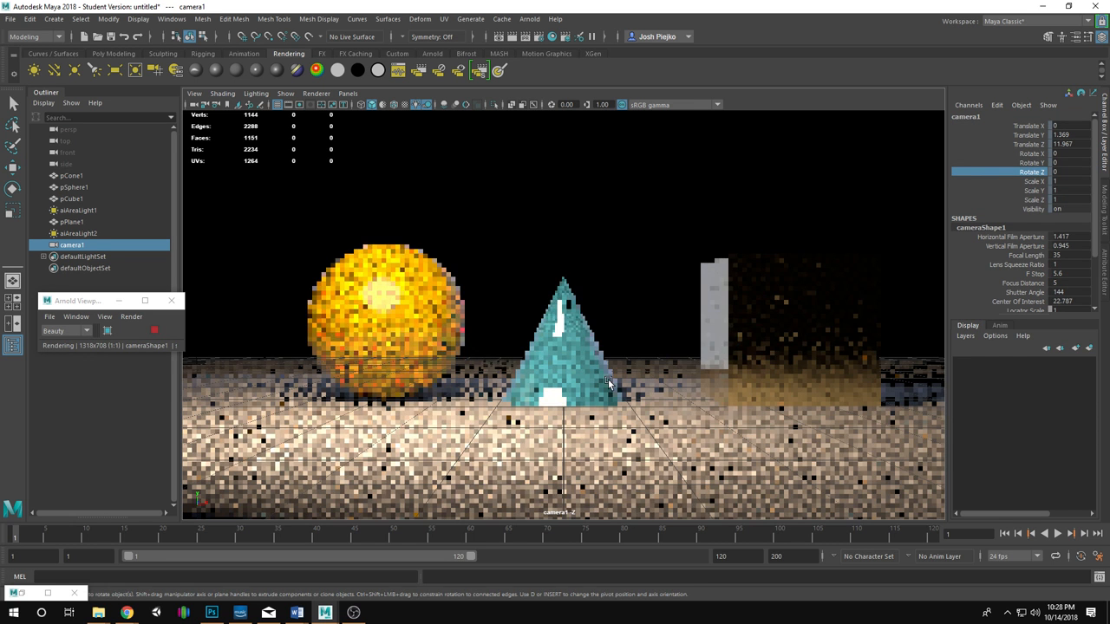
Clear the object selection, render the scene through the camera, and minimize Render View.
left_click(562, 355)
left_click(791, 326)
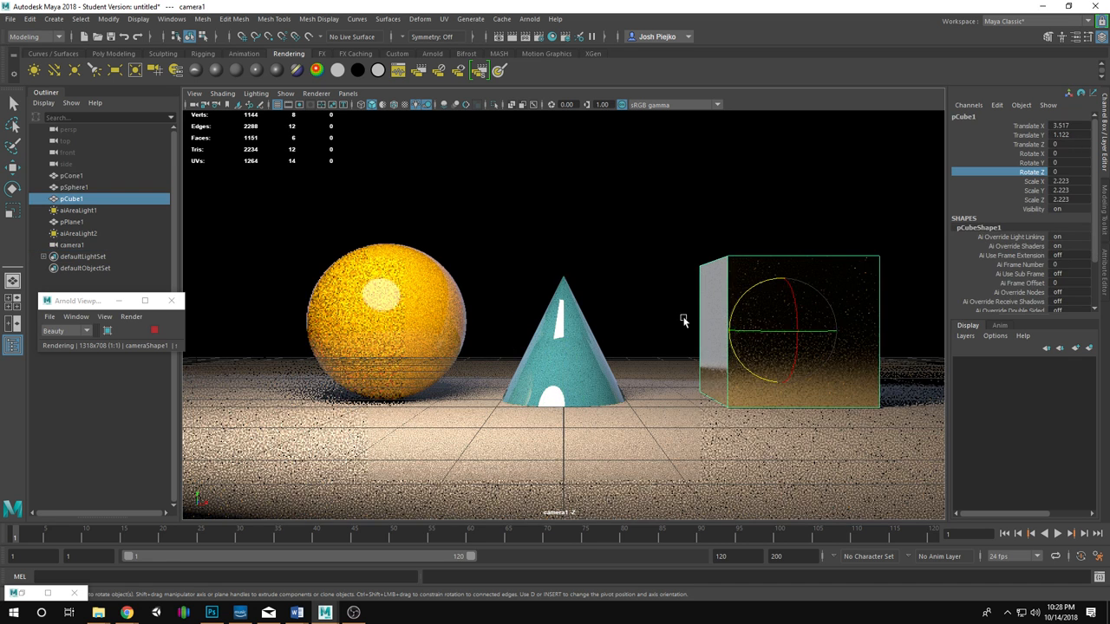
left_click(565, 321)
left_click(445, 198)
key("w")
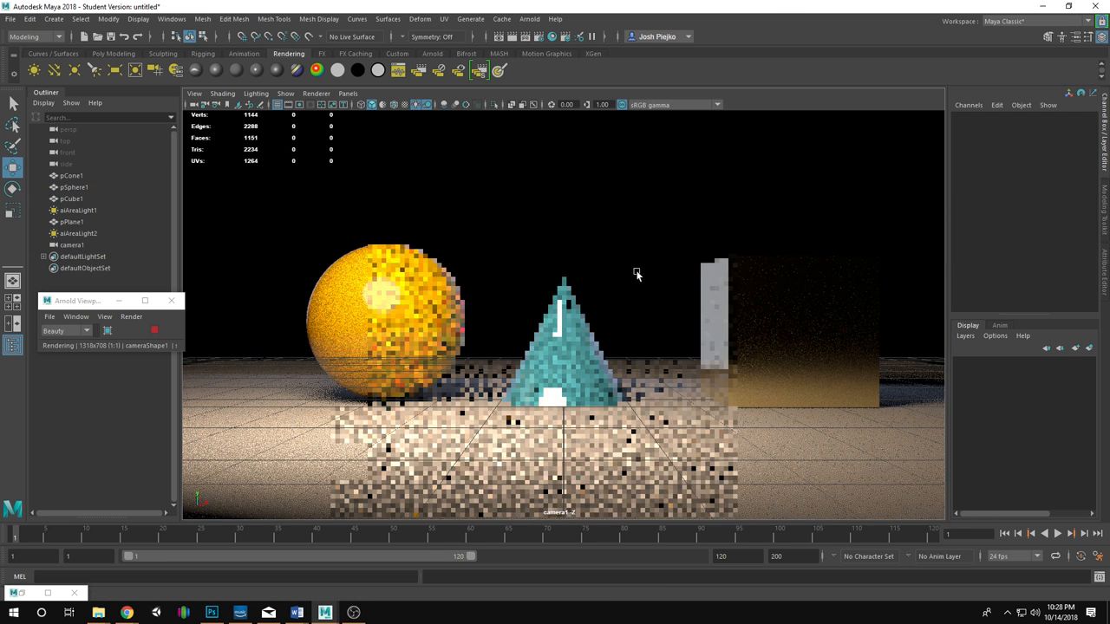
left_click(513, 39)
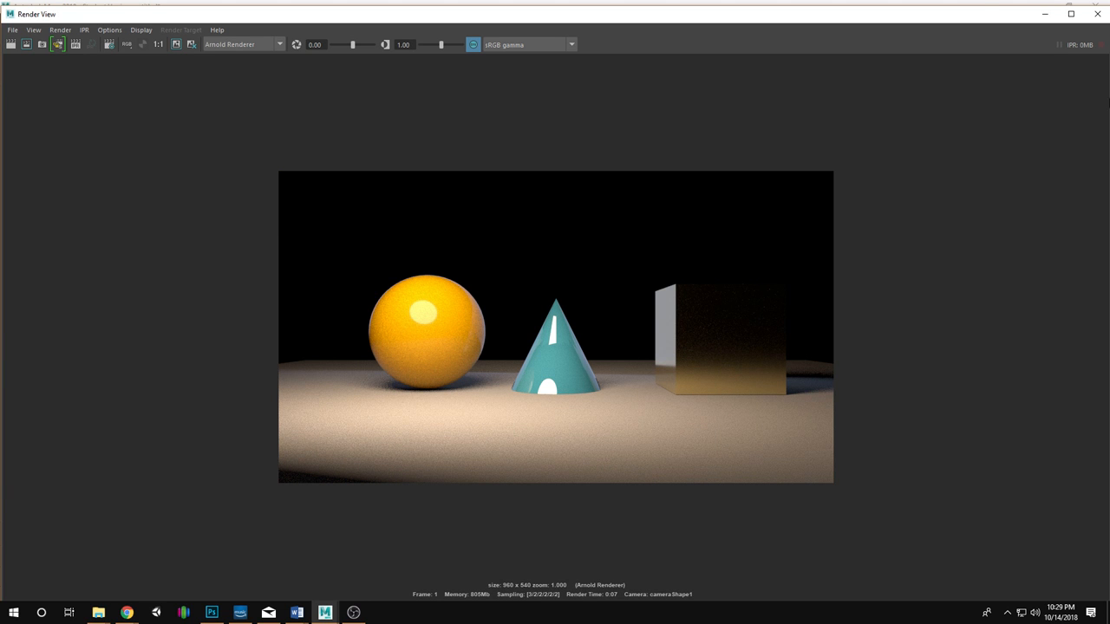
left_click(1045, 14)
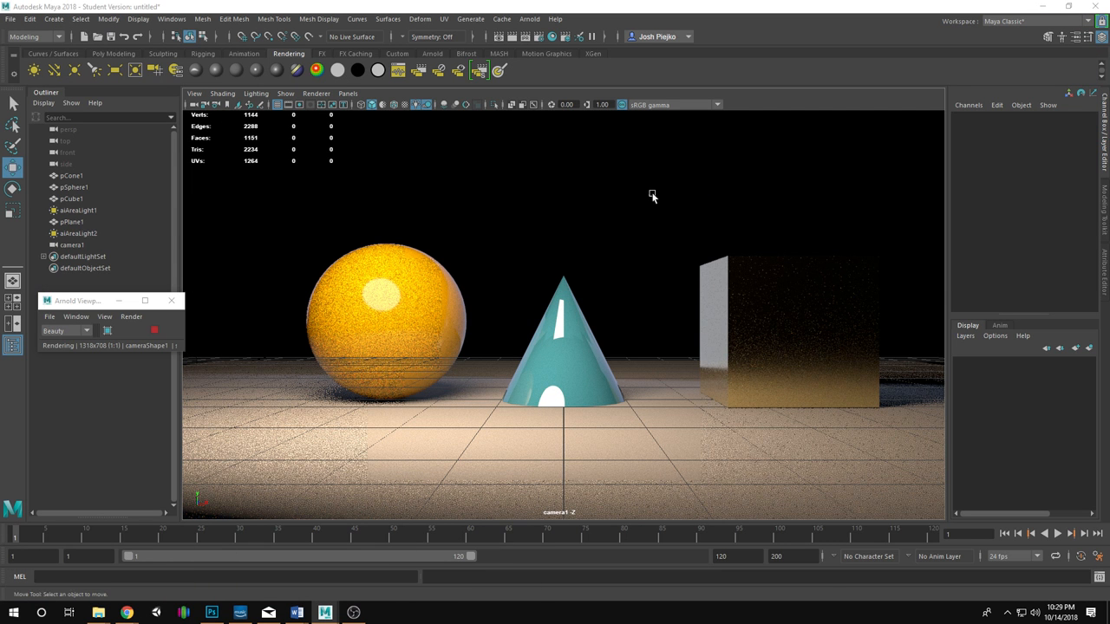
Set Arnold's Camera (AA) samples to 1 with Render View placed beside the settings, and render the camera view again.
left_click(659, 238)
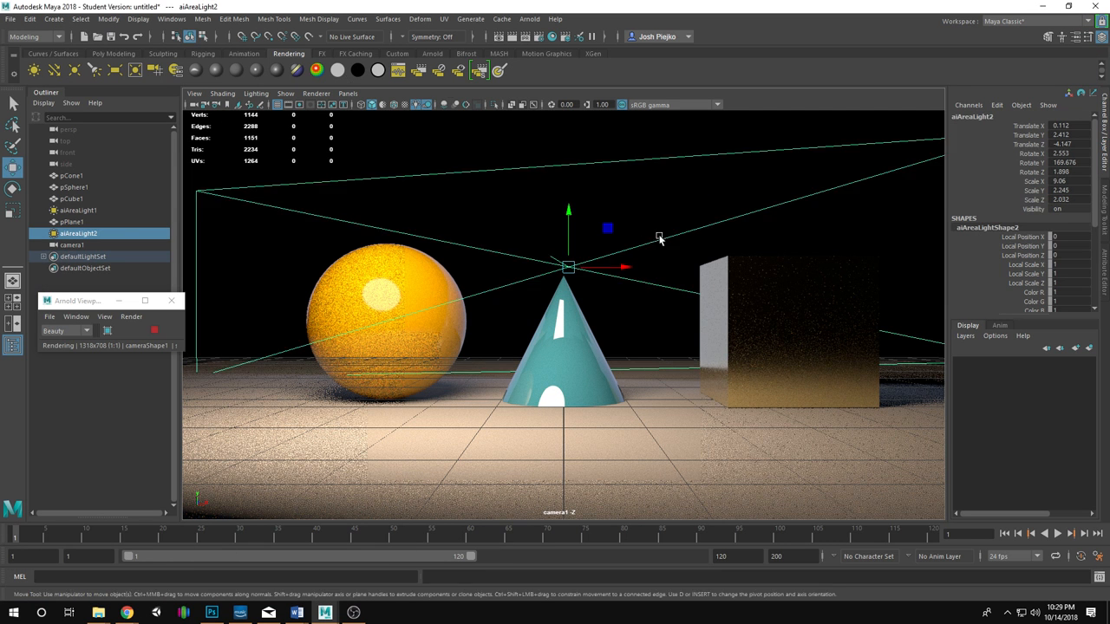
left_click(539, 39)
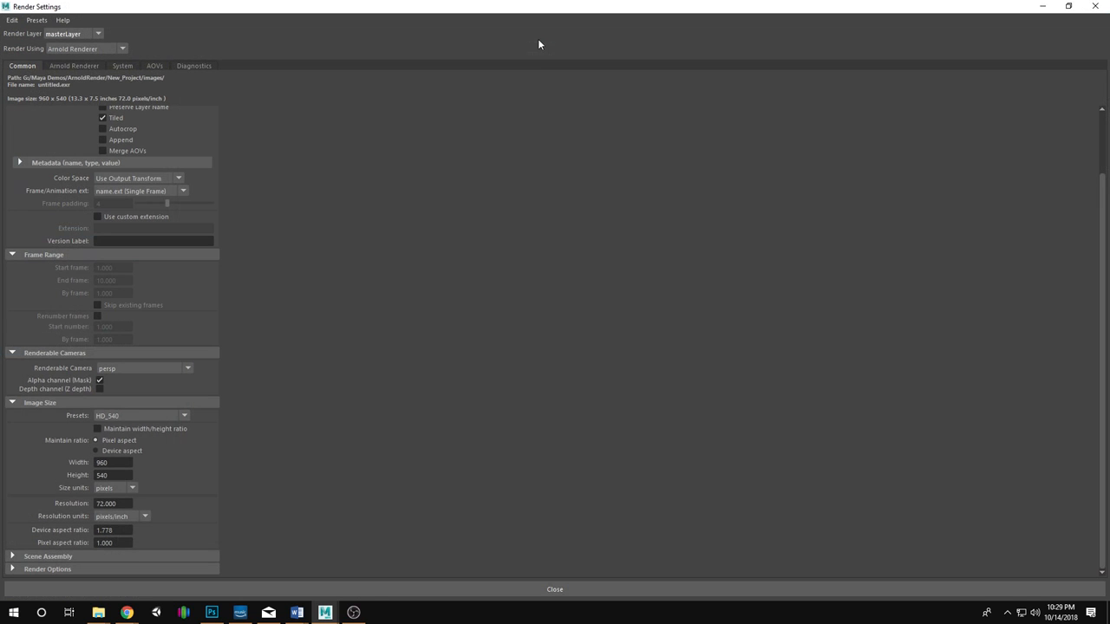
left_click(75, 66)
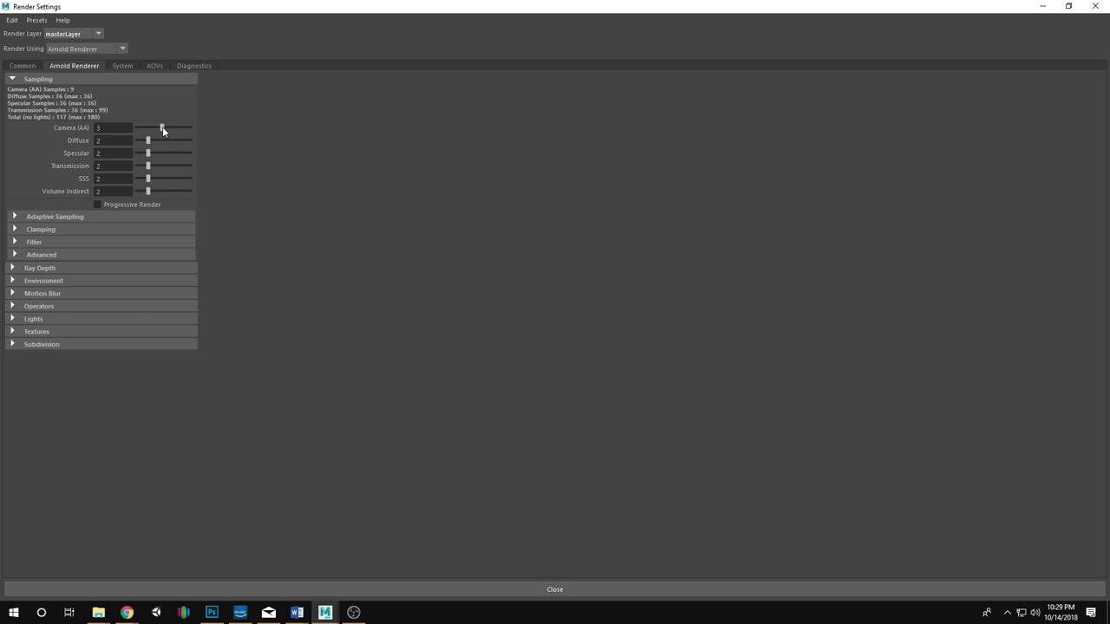
left_click_drag(0, 90, 1109, 86)
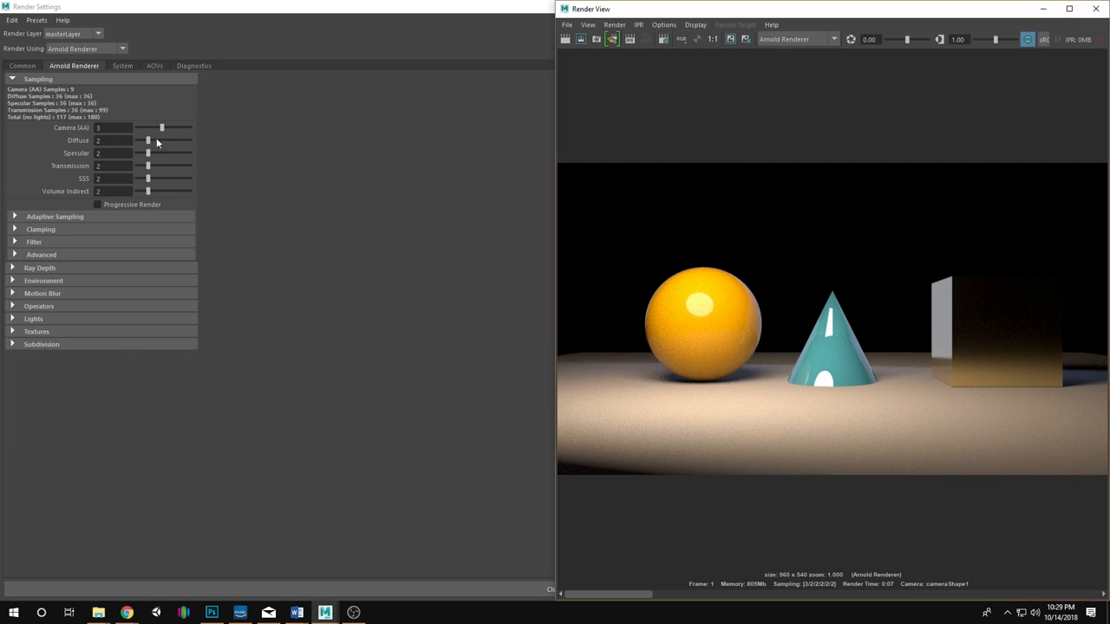
left_click(162, 130)
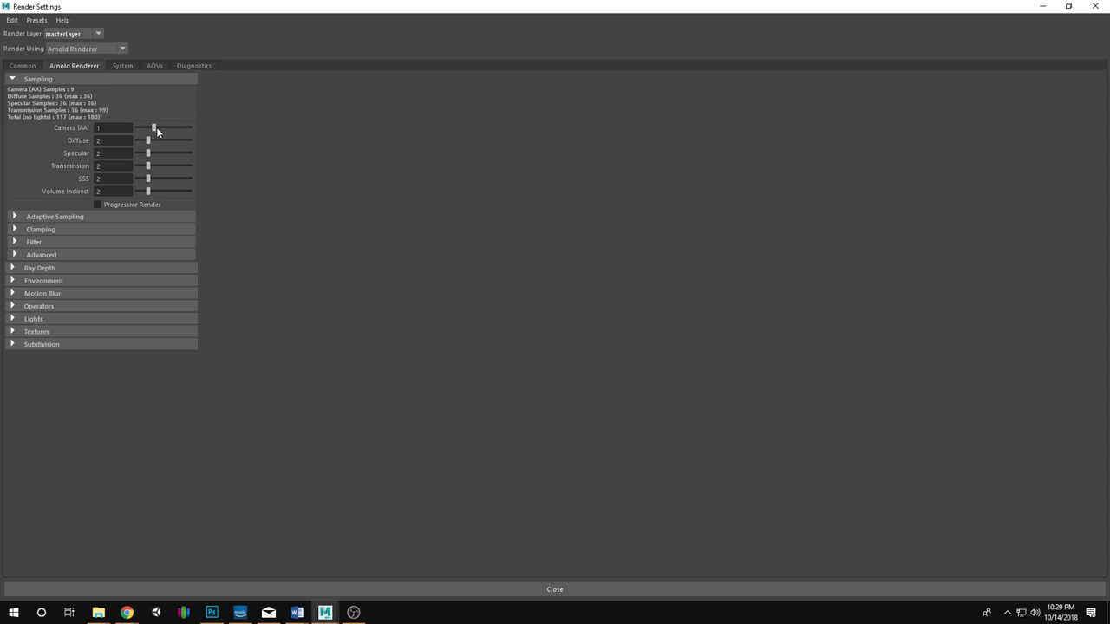
left_click_drag(159, 131, 154, 128)
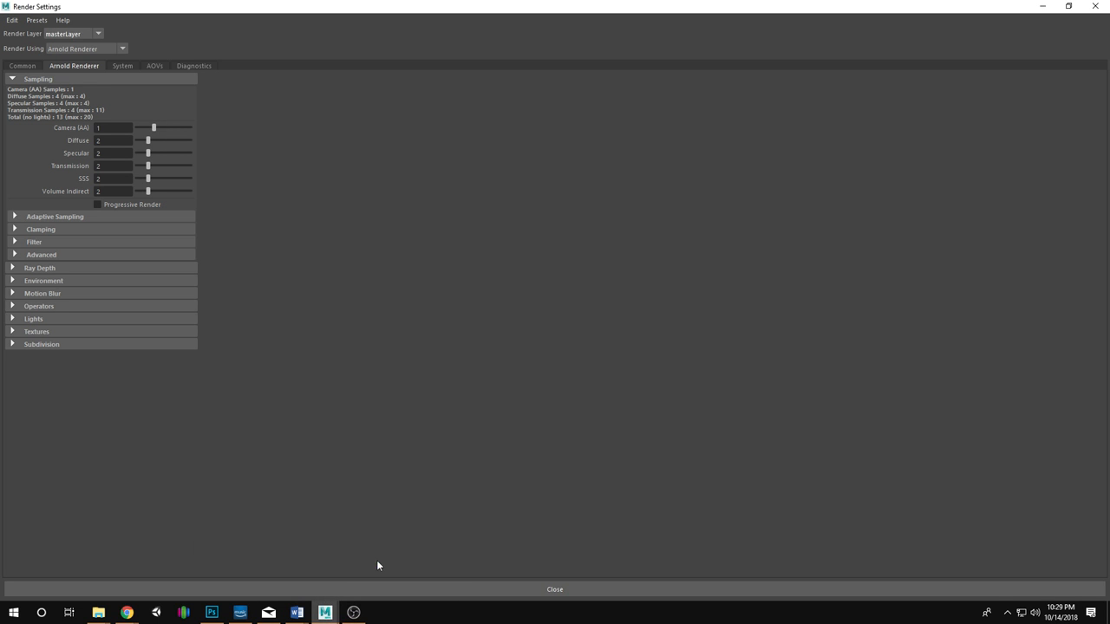
left_click(1042, 6)
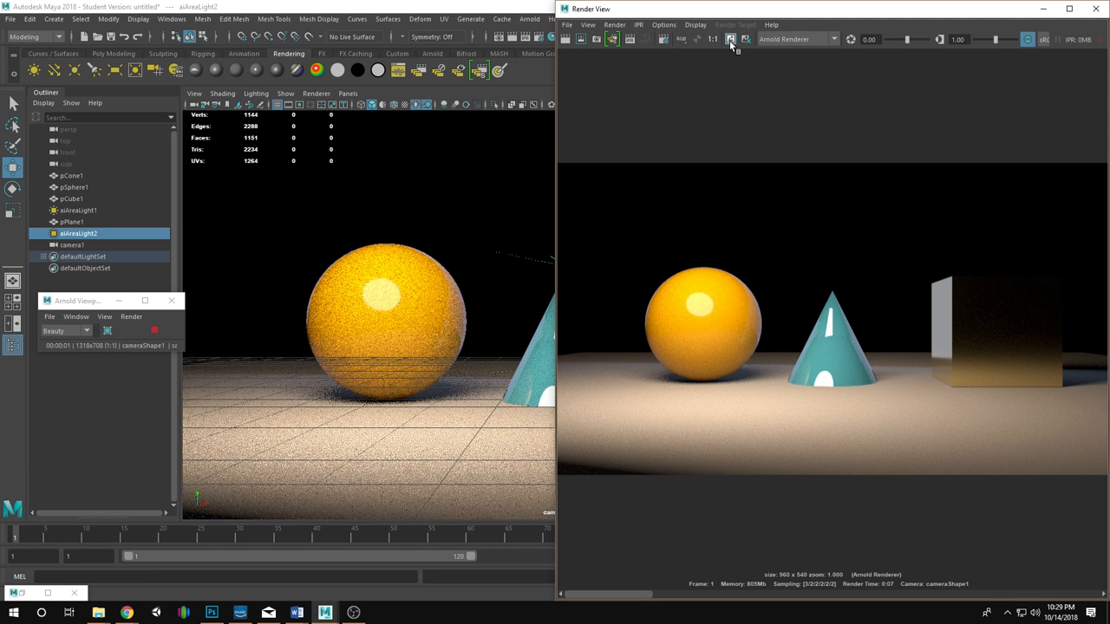
left_click(568, 39)
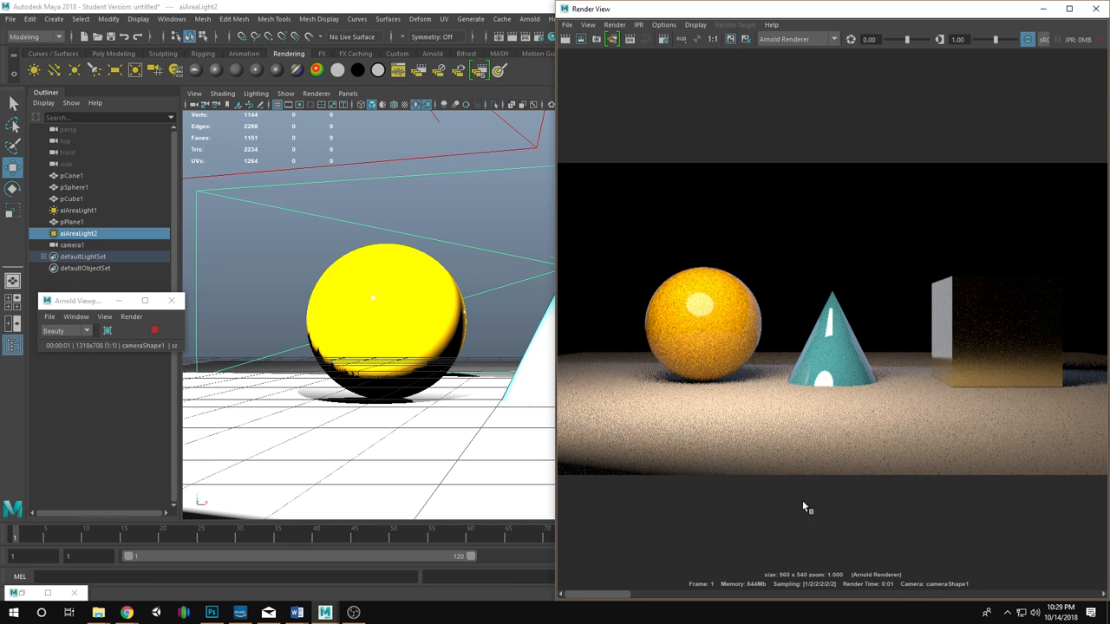
mouse_move(607, 597)
left_mouse_down()
mouse_move(815, 600)
mouse_move(608, 599)
left_mouse_up()
Set Arnold's Camera (AA) samples to 2, close Render Settings and render the camera view again.
left_click(537, 38)
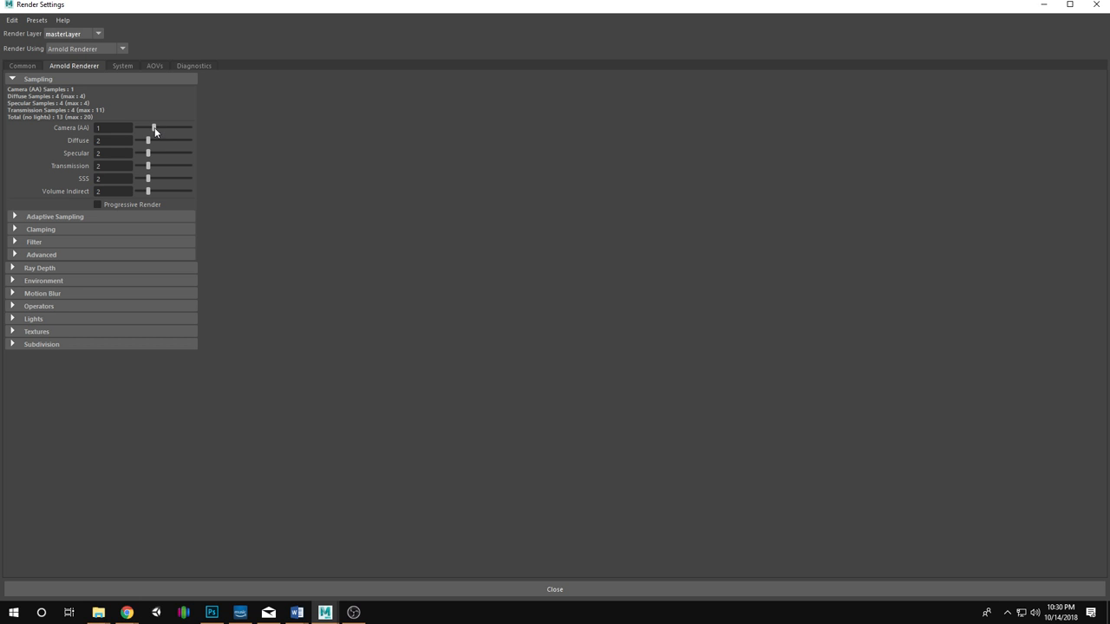
left_click_drag(155, 128, 158, 128)
left_click(1095, 5)
left_click(567, 39)
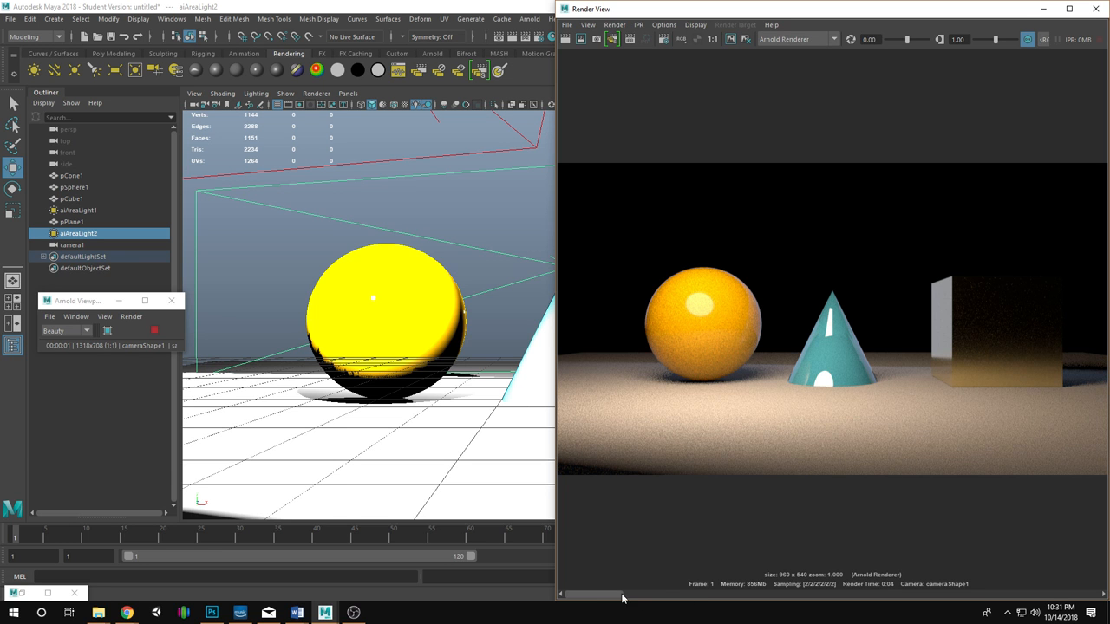
Compare the stored renders made with Camera (AA) samples of 1, 2 and 3 in Render View.
left_click_drag(622, 598, 725, 593)
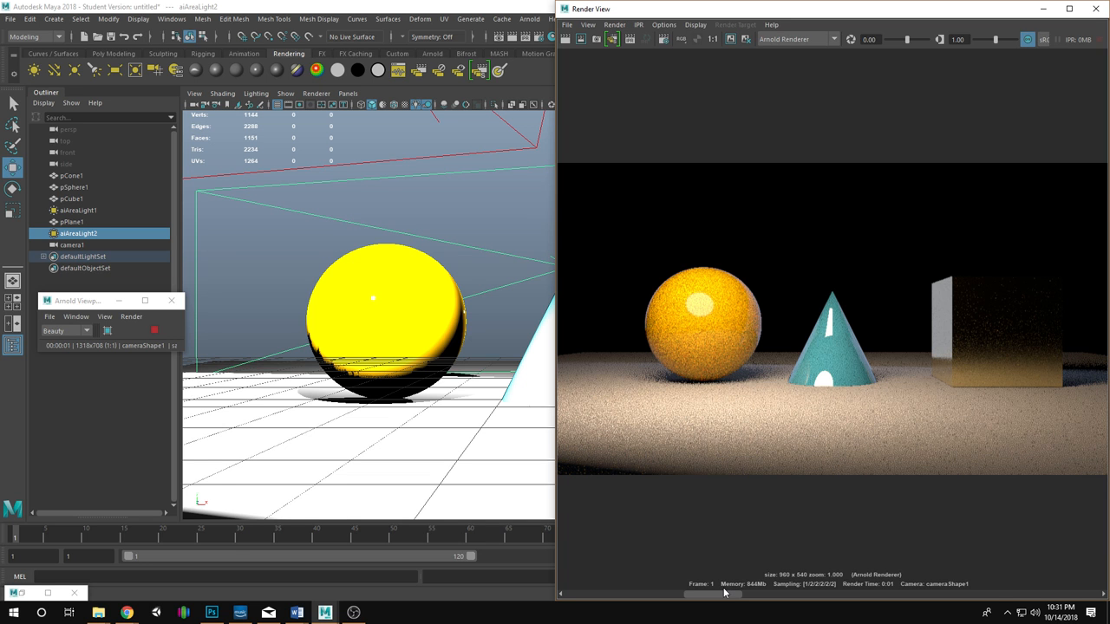
left_click_drag(725, 593, 772, 593)
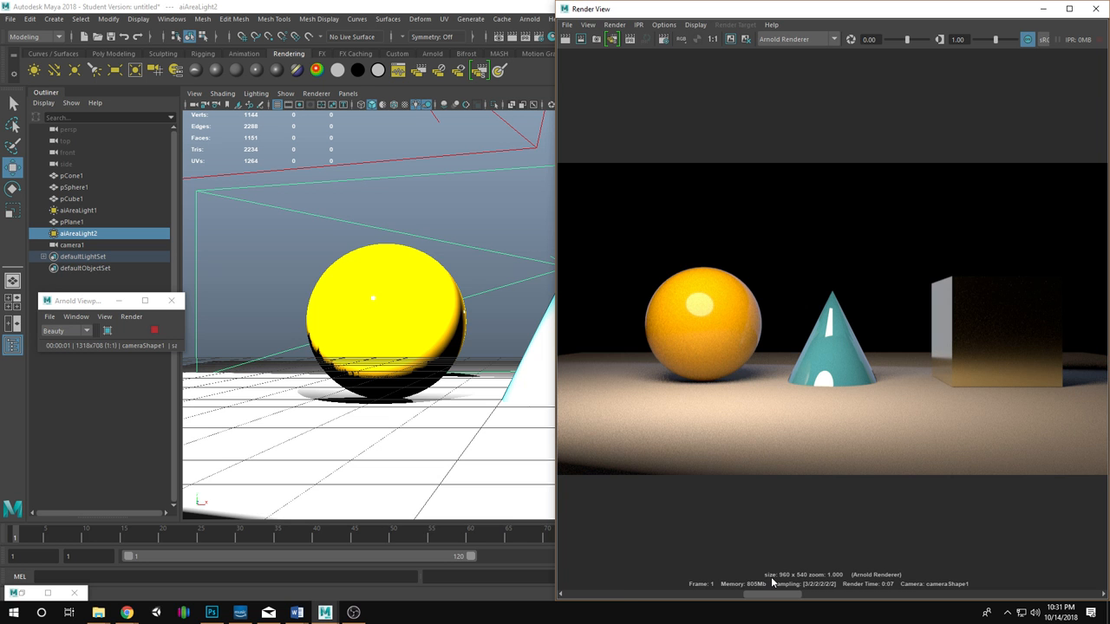
left_click_drag(768, 594, 668, 605)
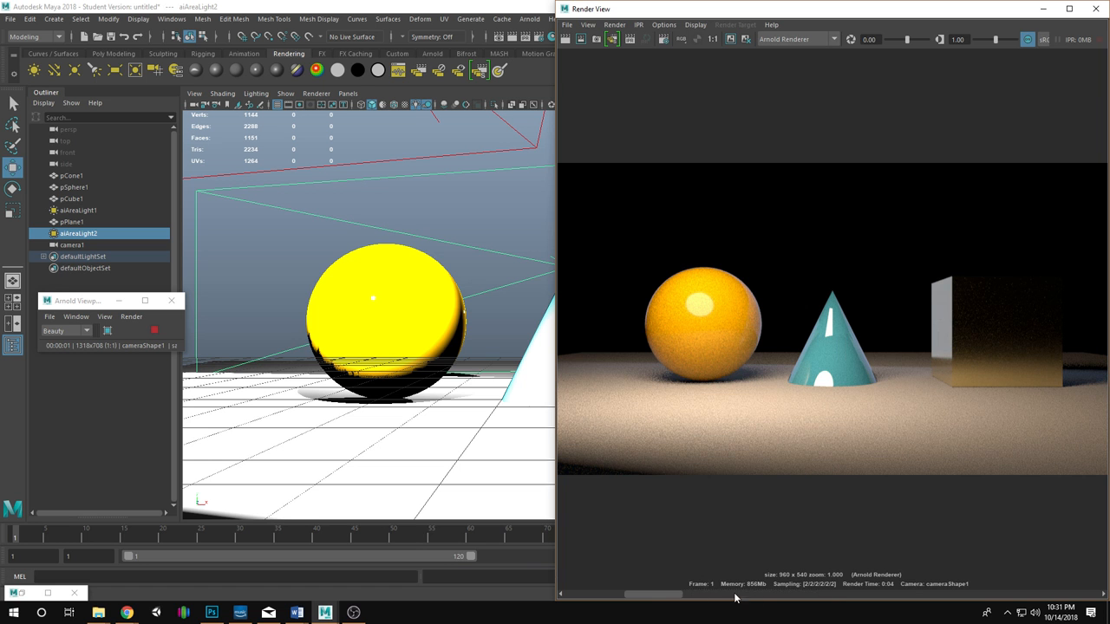
mouse_move(655, 597)
left_mouse_down()
mouse_move(766, 596)
mouse_move(574, 597)
mouse_move(755, 596)
mouse_move(635, 595)
left_mouse_up()
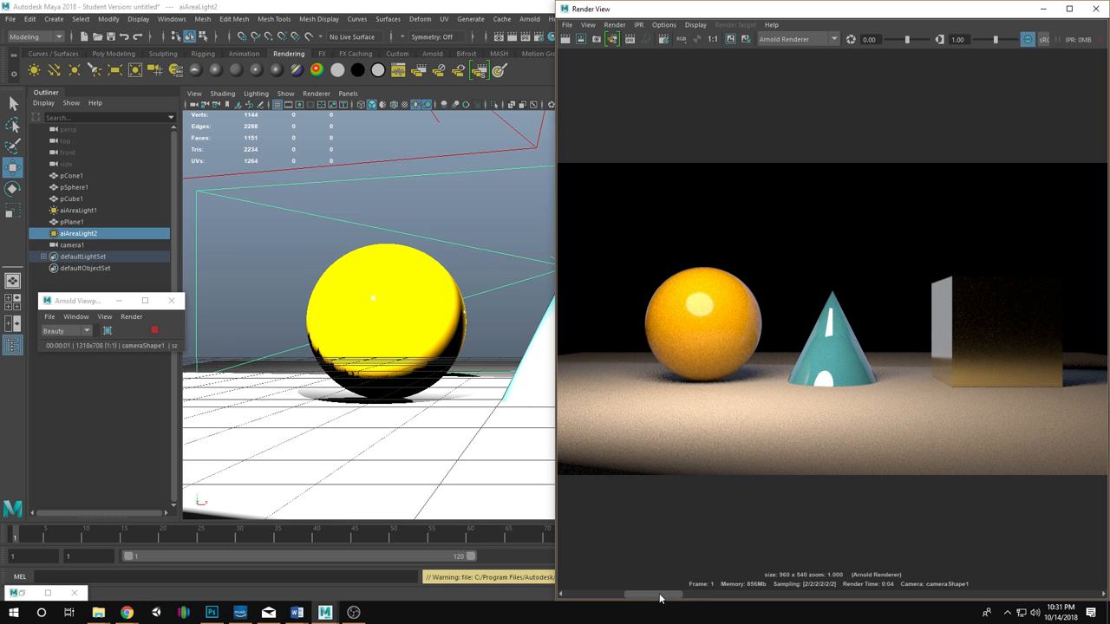
left_click_drag(669, 595, 701, 595)
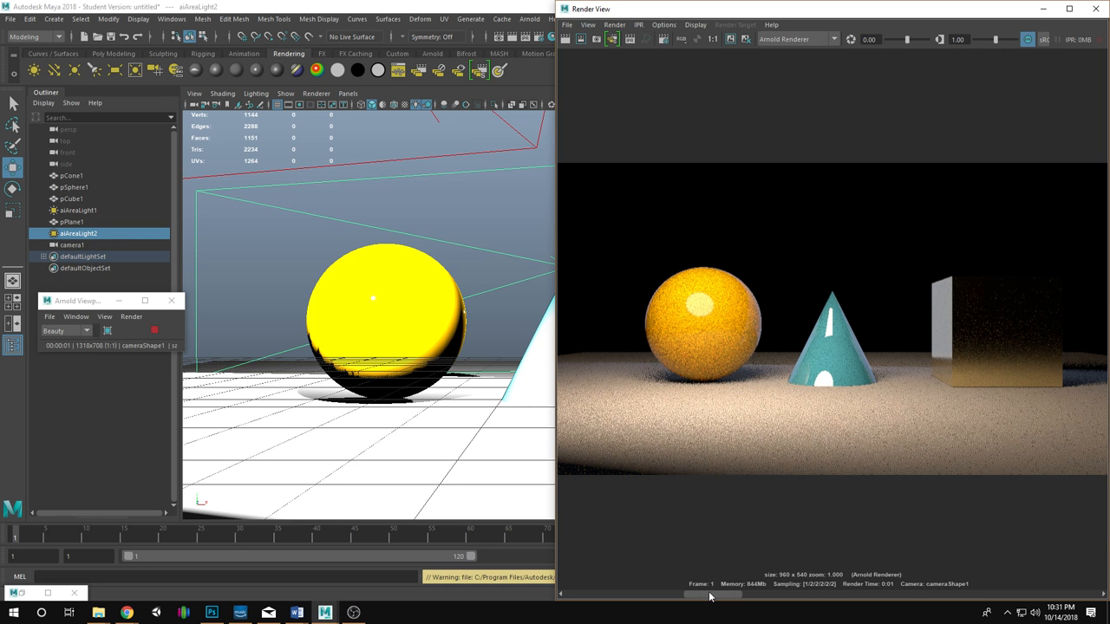
Close Render View and clear the selection in the scene.
left_click(1095, 7)
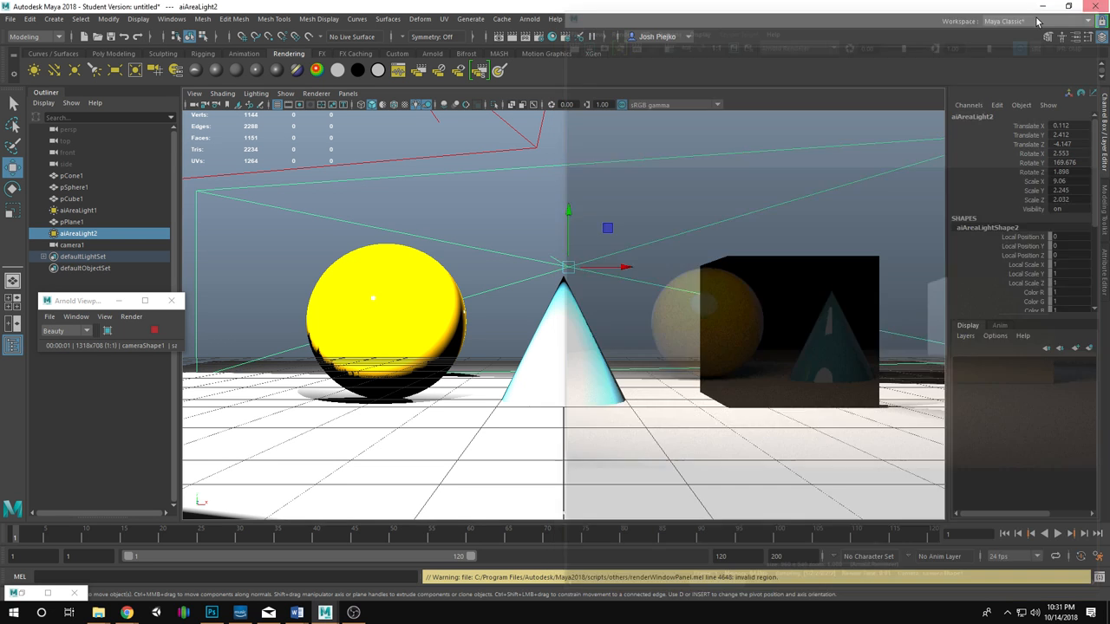
left_click(683, 405)
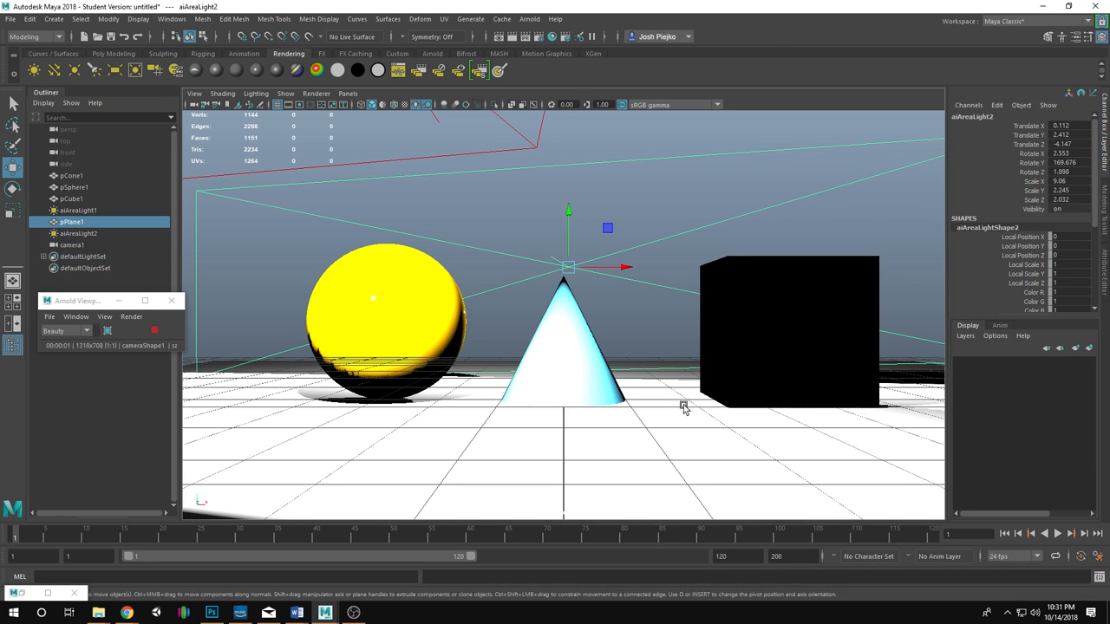
left_click(611, 234)
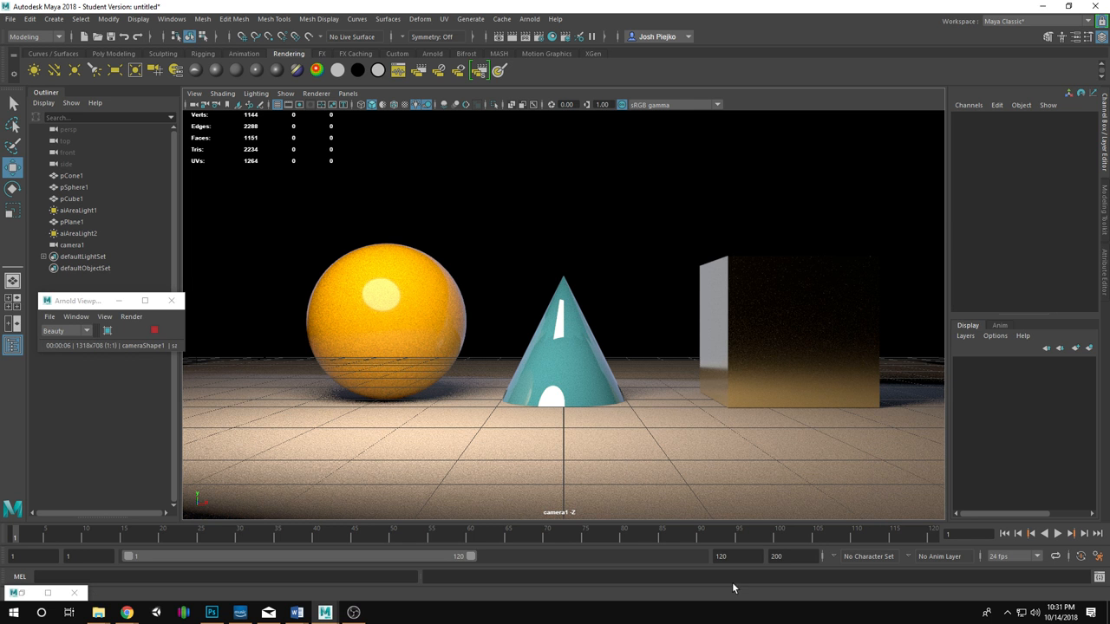
Open Render Settings maximized and examine the common file output options.
key("alt+v")
left_click(538, 37)
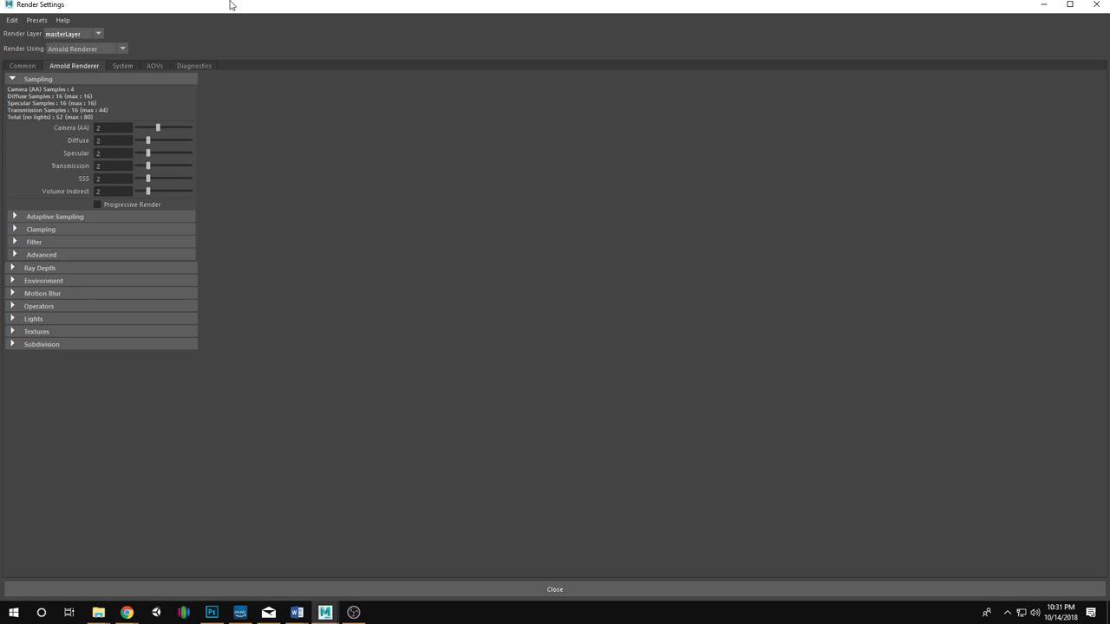
left_click_drag(231, 3, 500, 43)
double_click(499, 44)
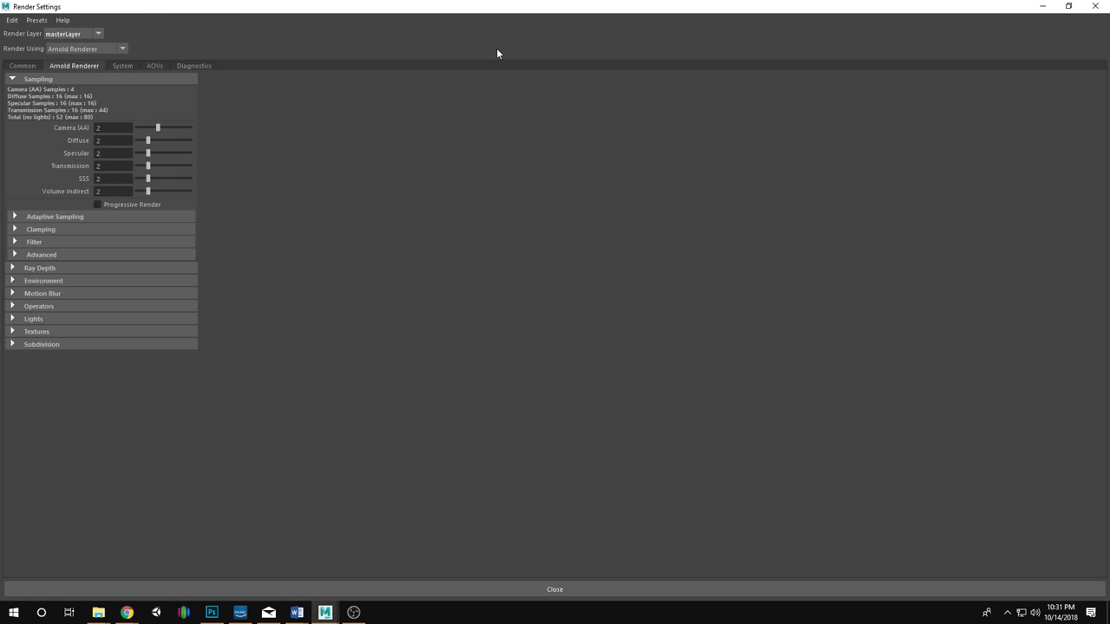
left_click(30, 67)
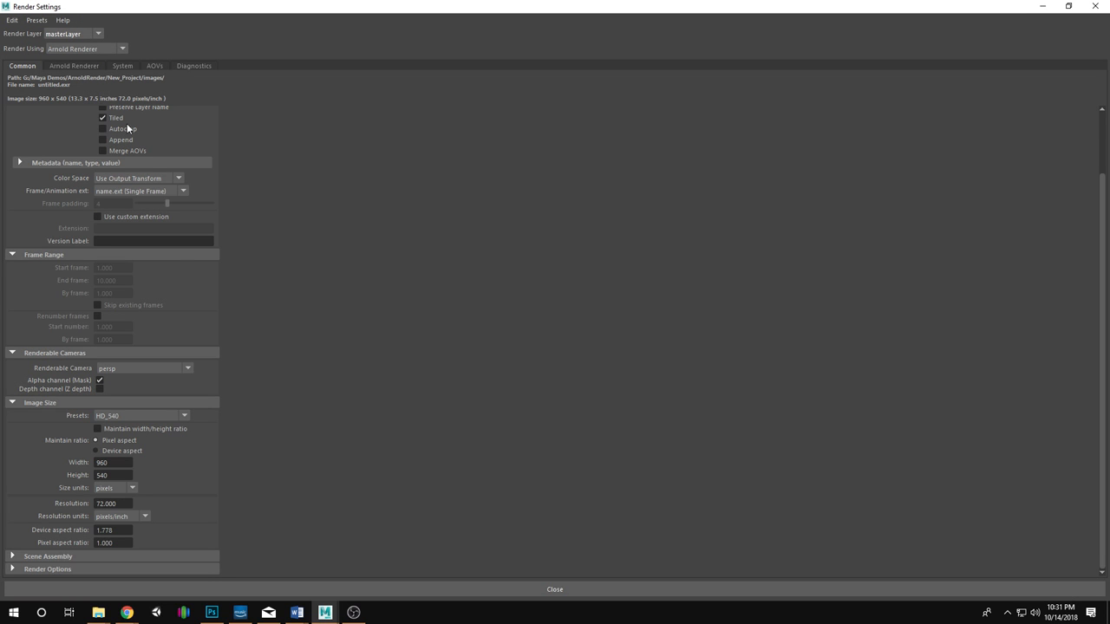
scroll(173, 255, "up", 2)
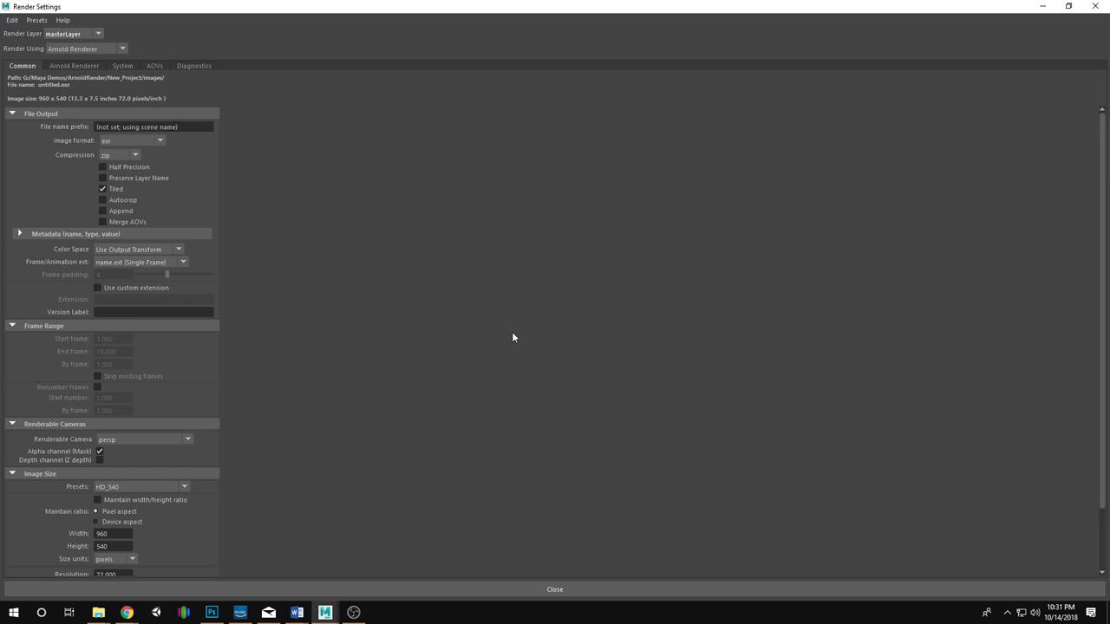
Review the remaining frame range, camera and image size options, and close Render Settings.
scroll(209, 344, "down", 2)
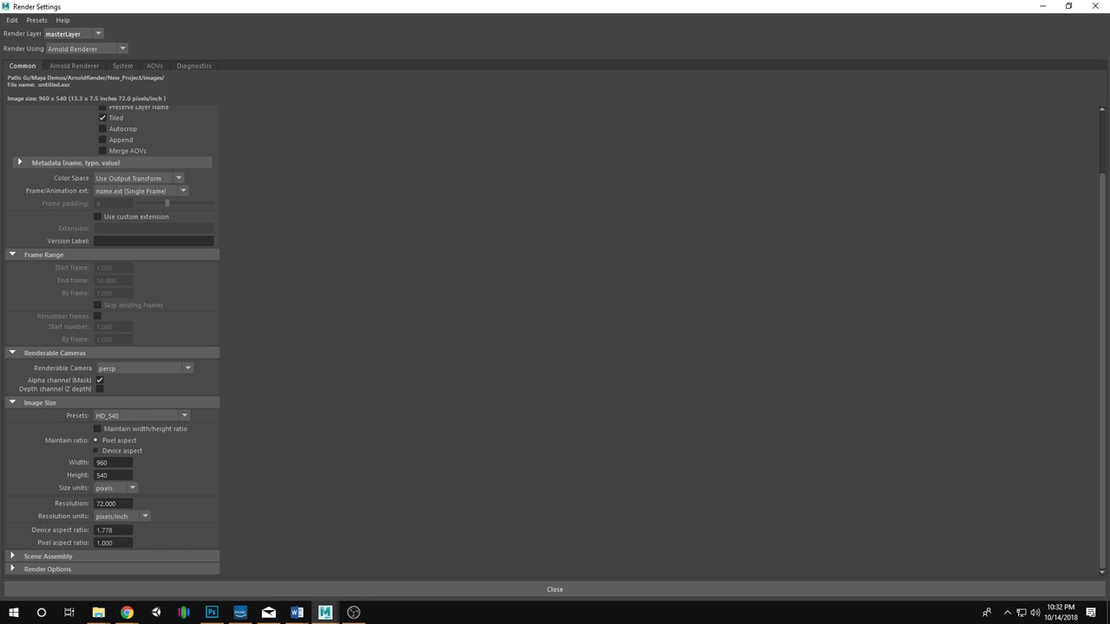
left_click(1091, 10)
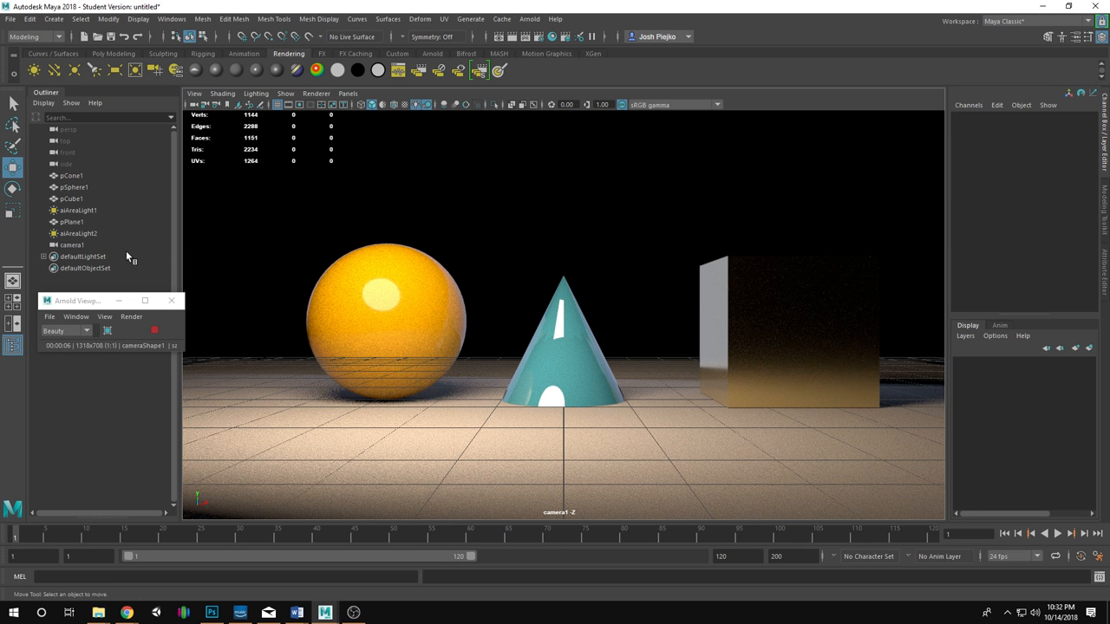
Switch the viewport to the persp camera and delete camera1 from the scene.
left_click(348, 93)
mouse_move(377, 105)
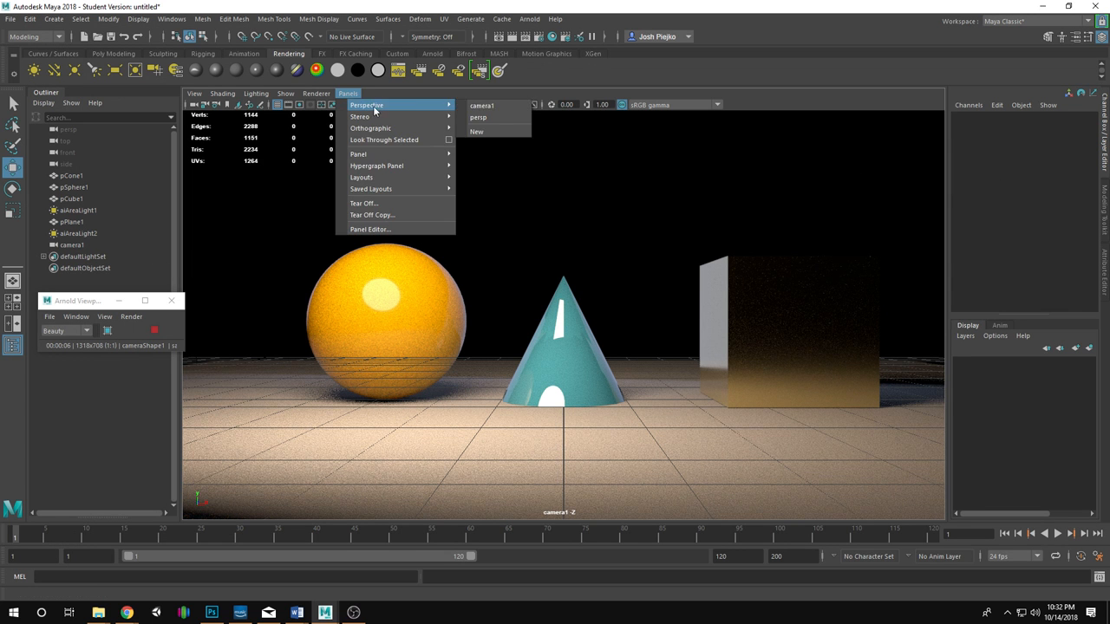
left_click(478, 117)
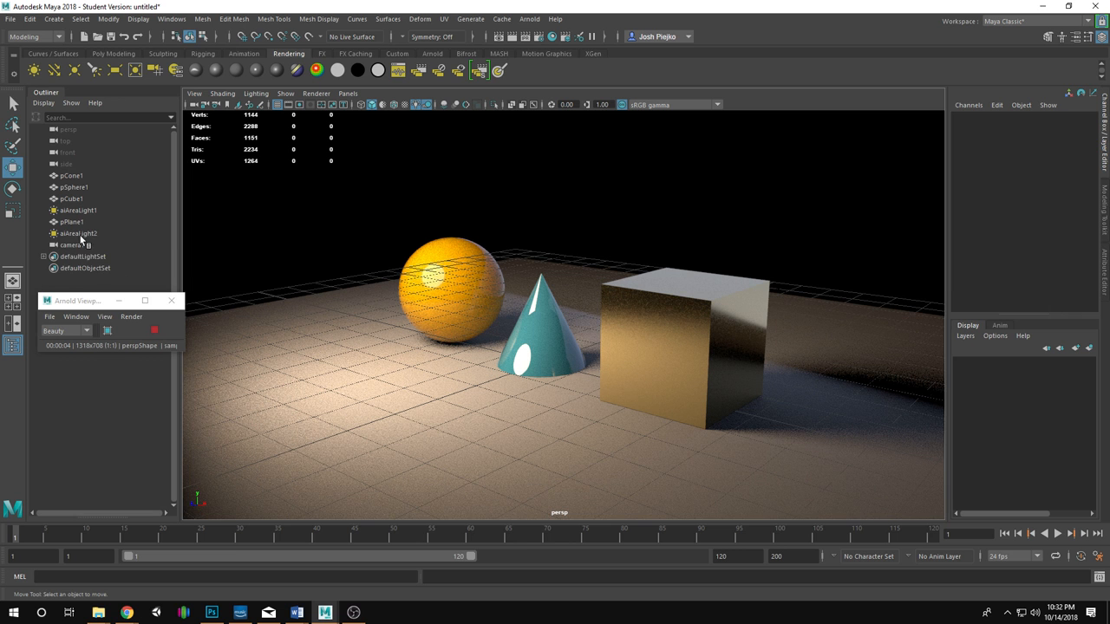
left_click(70, 246)
key("Delete")
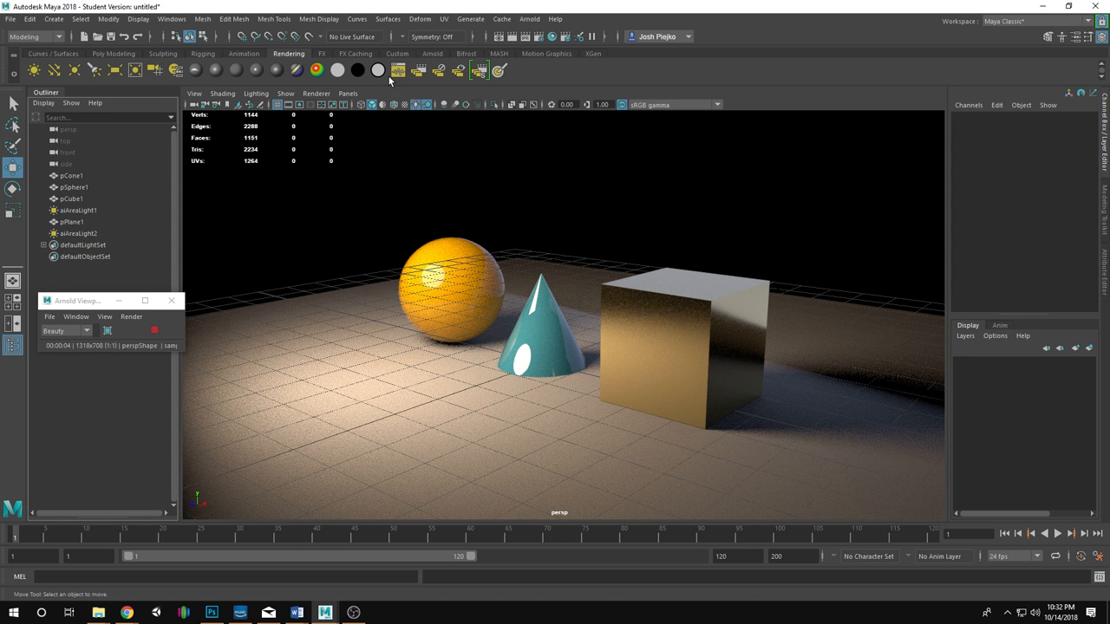
Switch to the Animation menu set and set the turntable options to 360 frames.
left_click(35, 36)
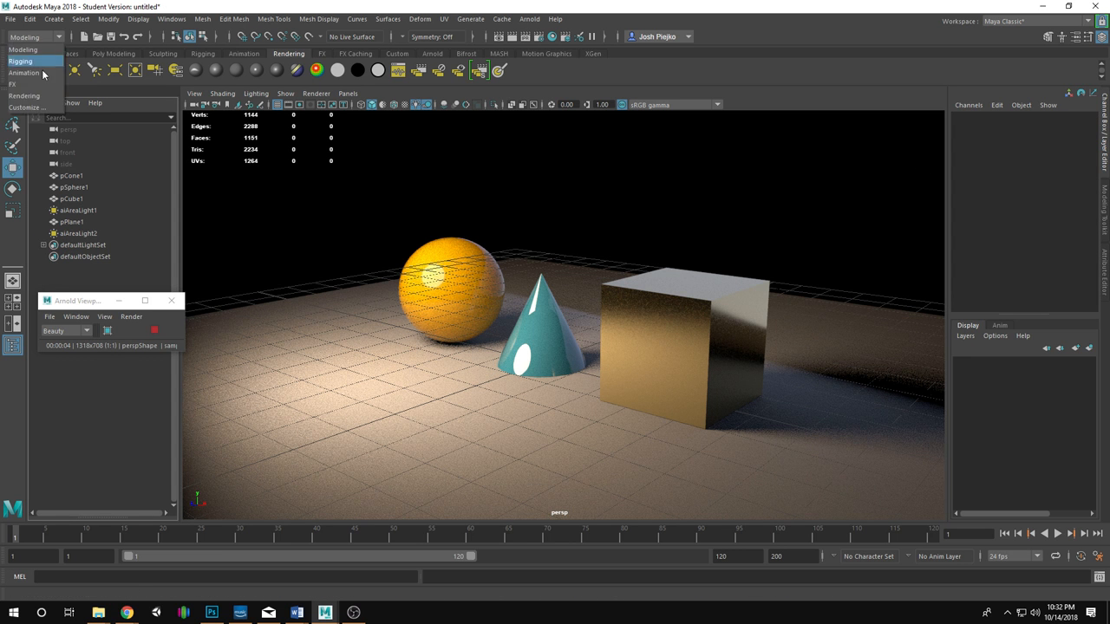
left_click(42, 73)
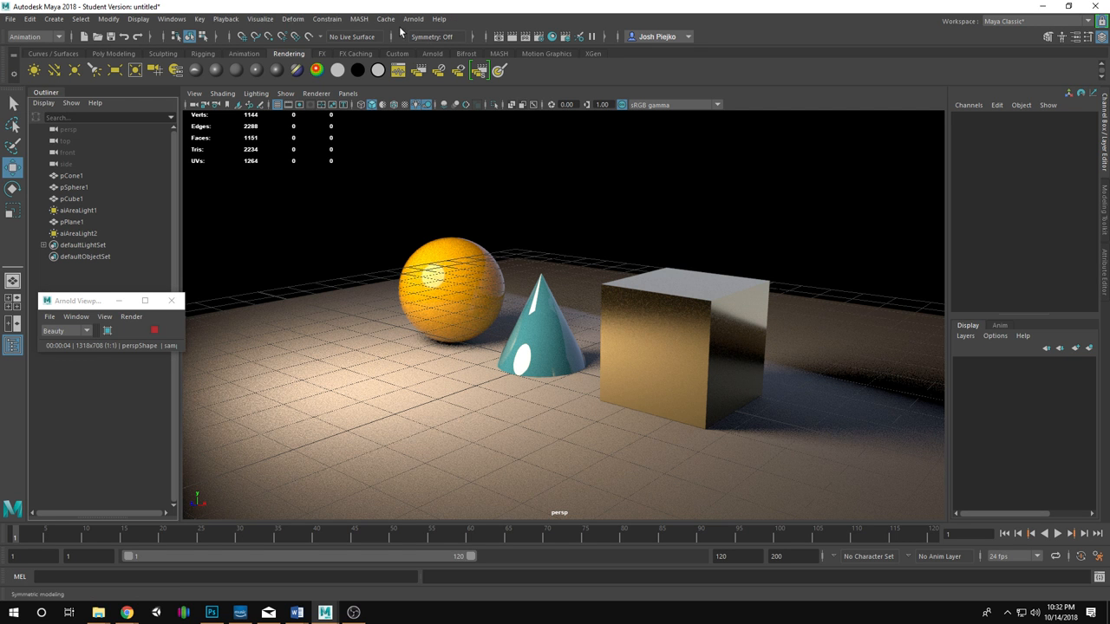
left_click(259, 21)
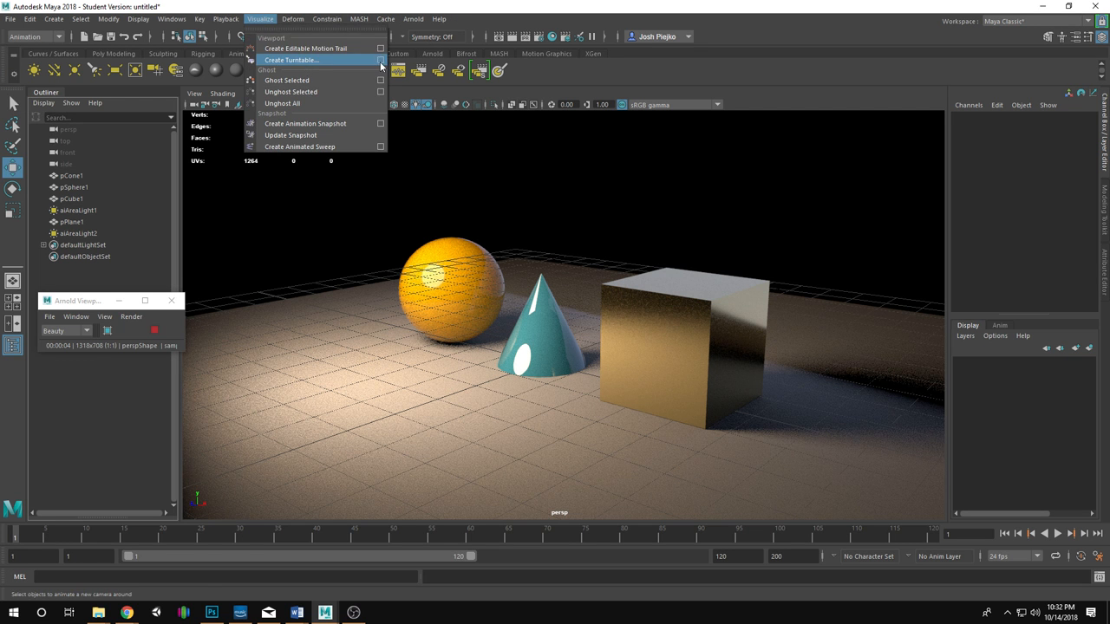
left_click(380, 61)
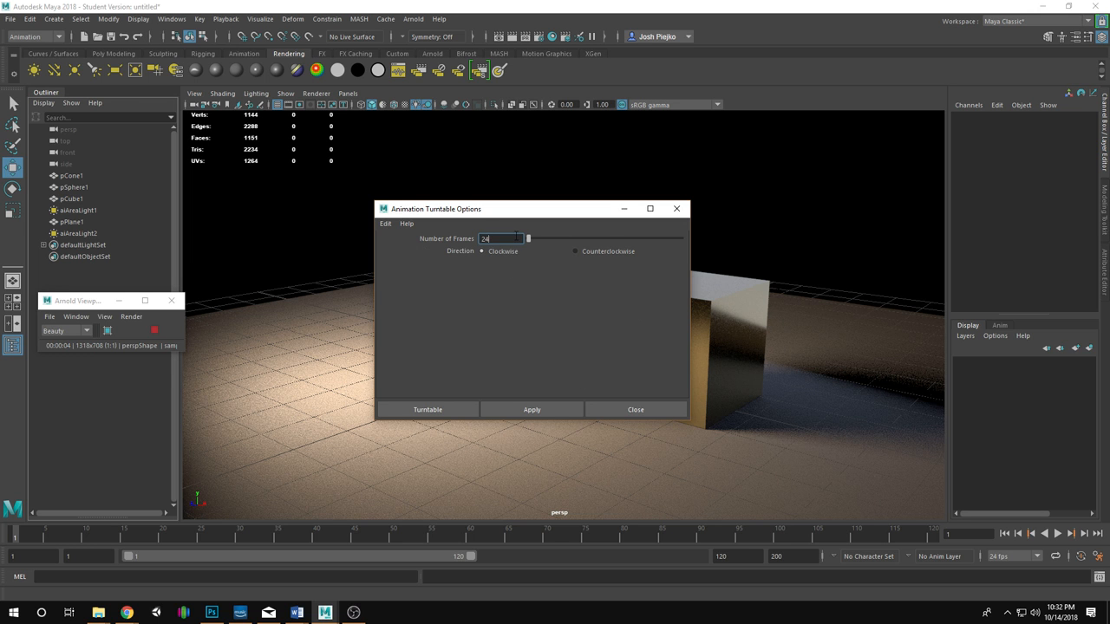
left_click_drag(516, 237, 205, 235)
type("360")
left_click_drag(527, 213, 549, 237)
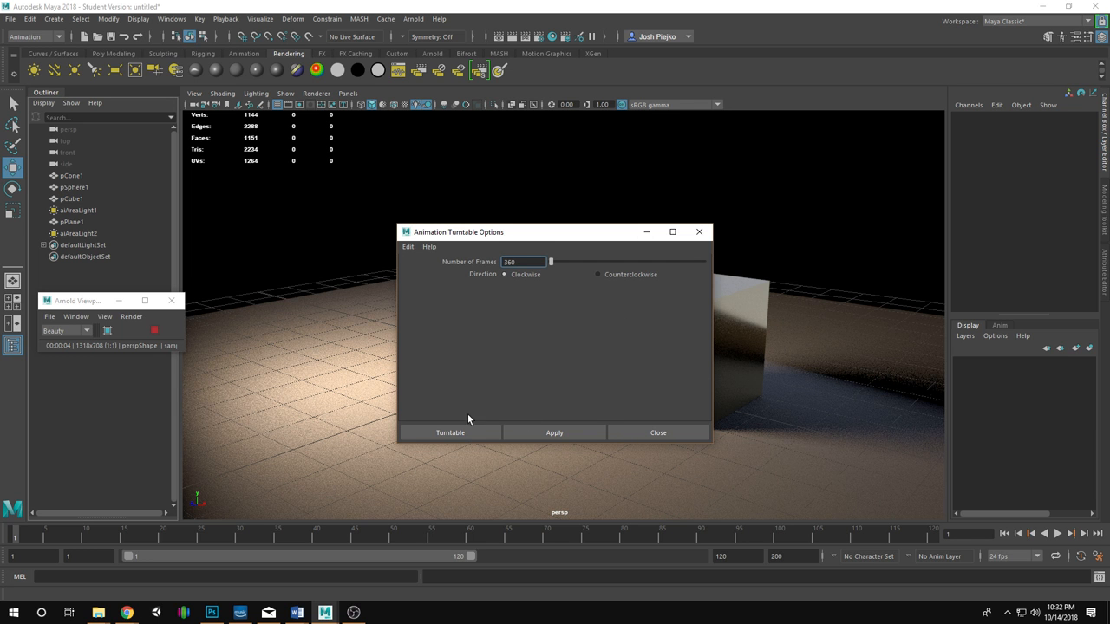
Create an animated turntable camera around the sphere, cone and cube, and close the turntable options.
left_click(541, 439)
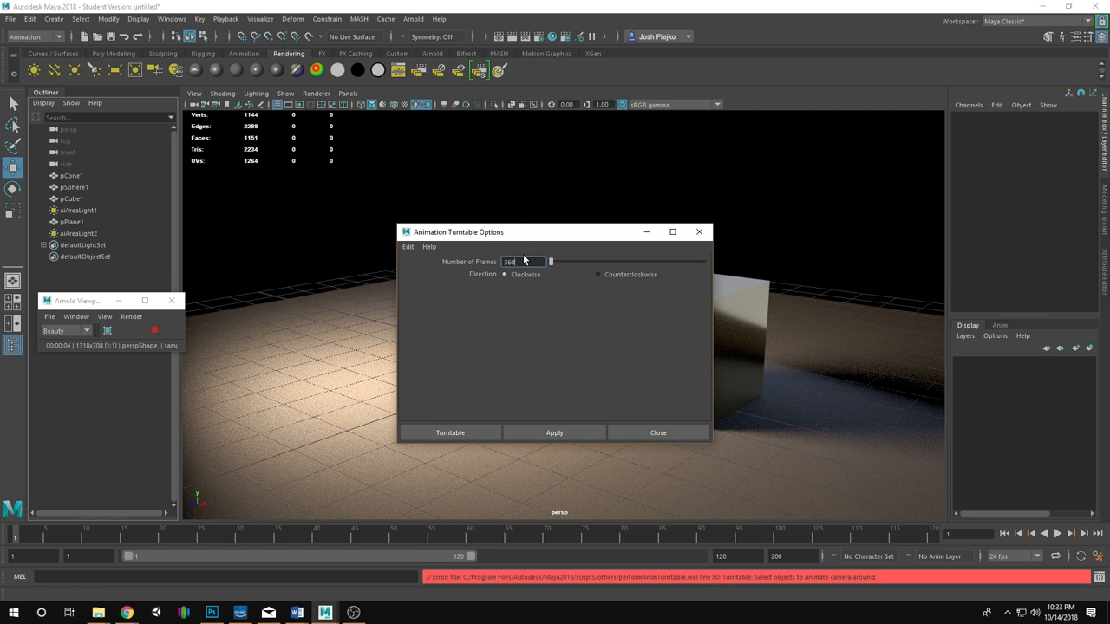
left_click_drag(523, 239, 368, 167)
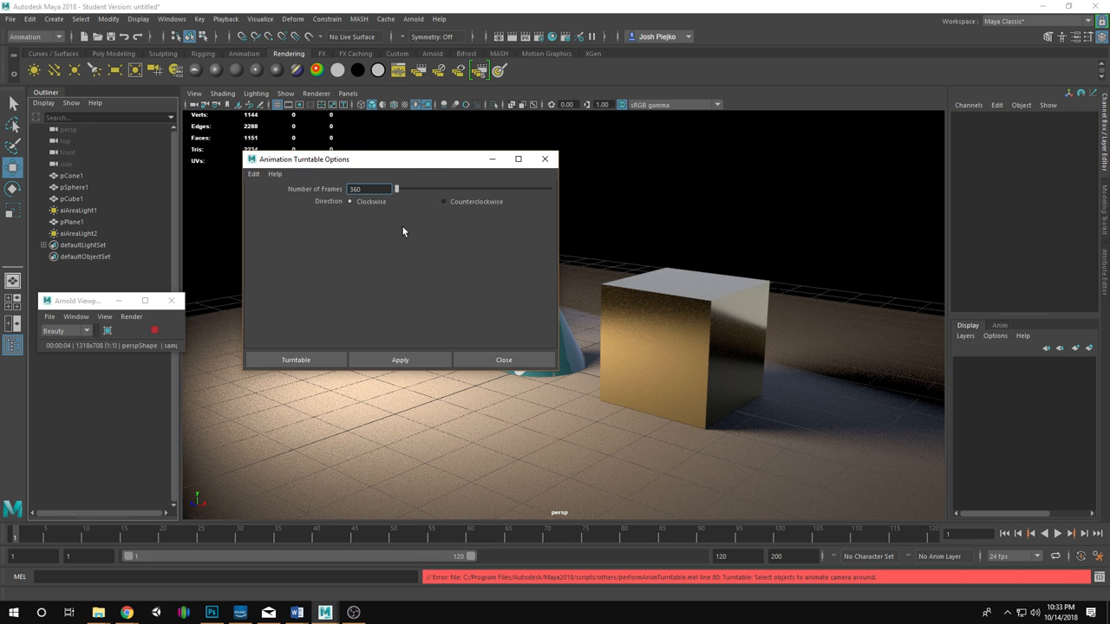
left_click_drag(414, 164, 264, 154)
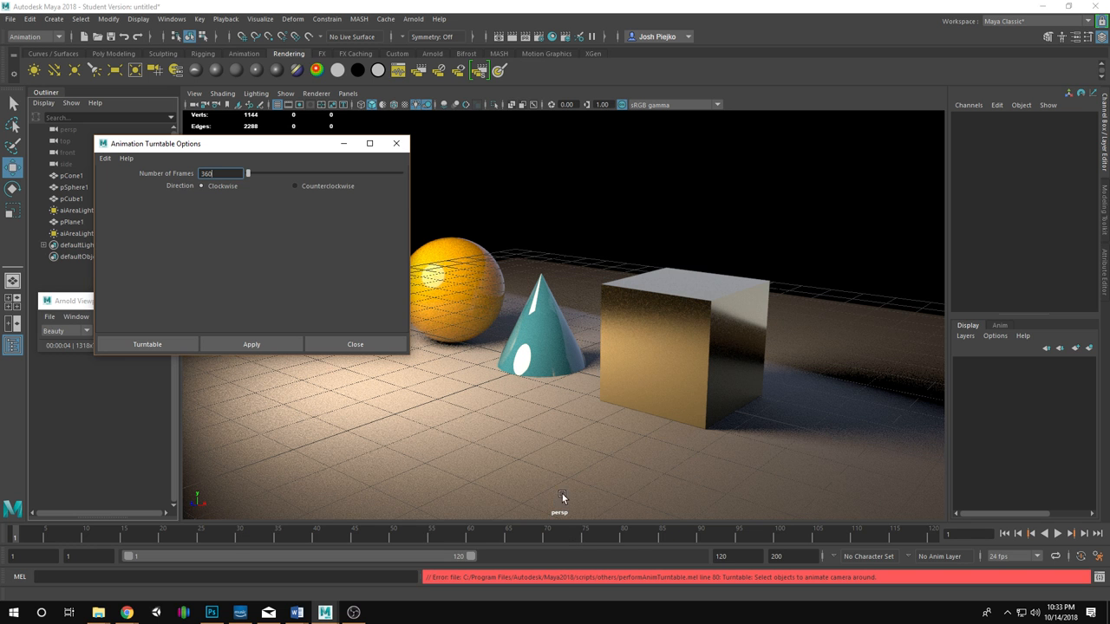
left_click(484, 315)
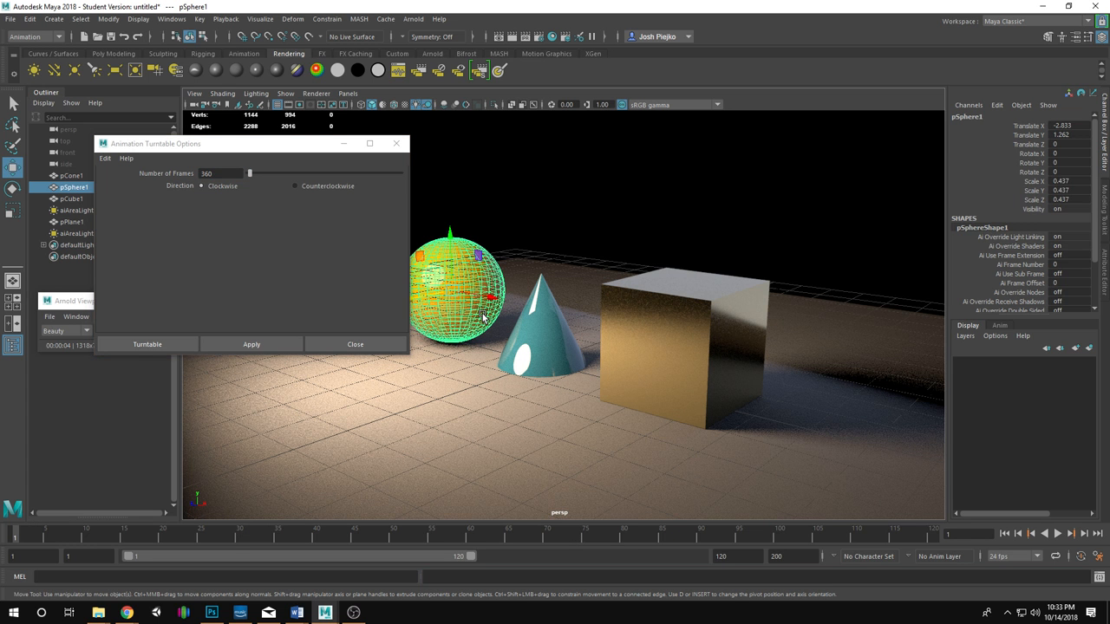
left_click(533, 347, "shift")
left_click(698, 394, "shift")
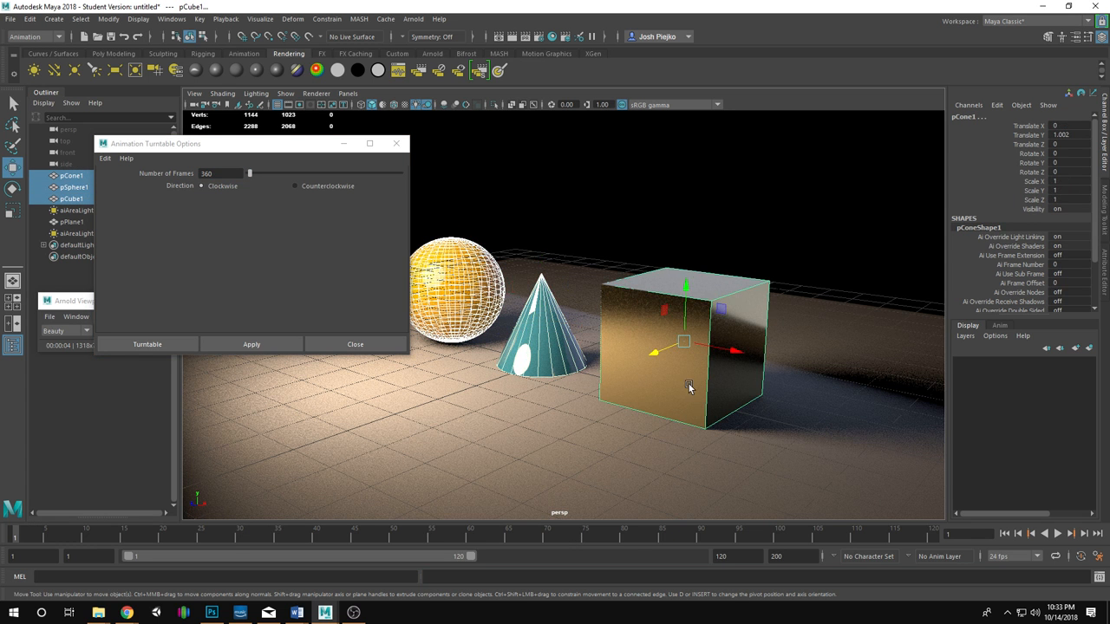
left_click(251, 344)
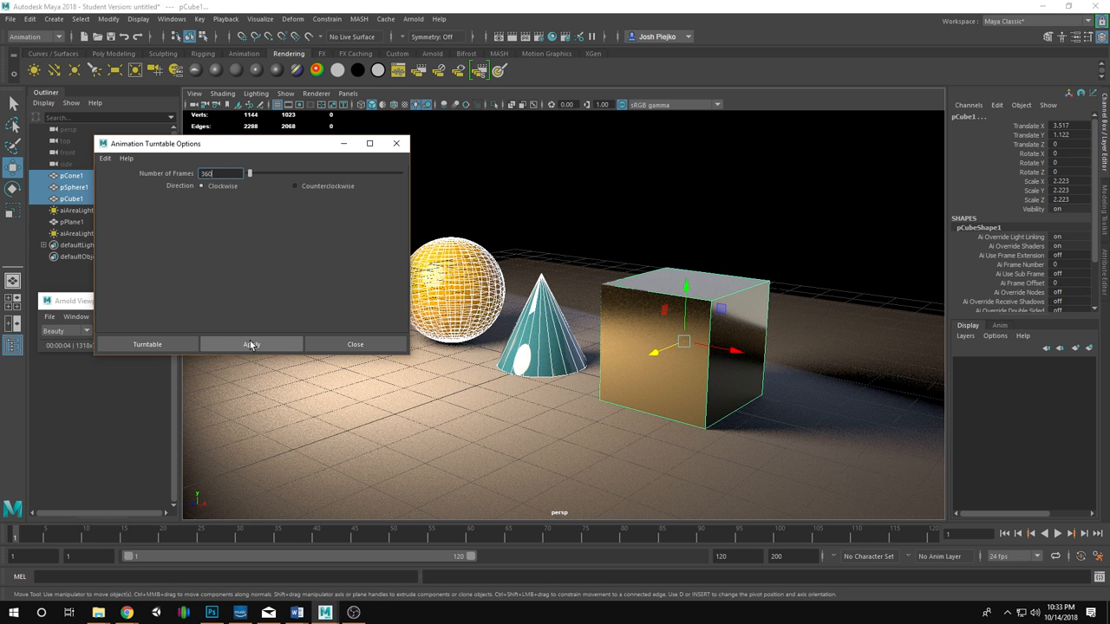
left_click(356, 344)
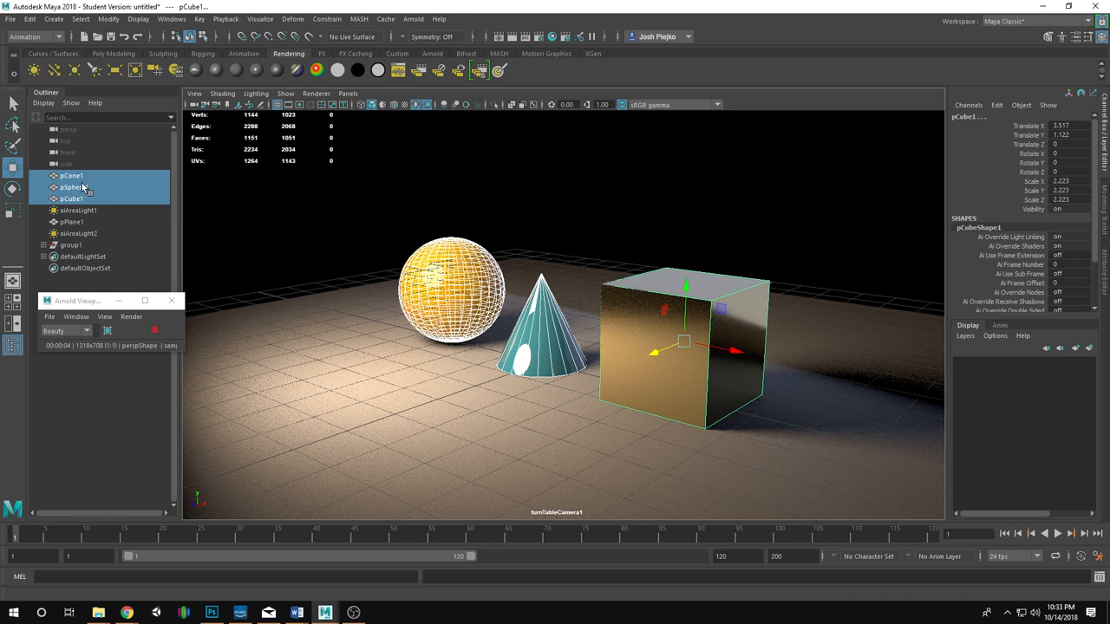
Select turnTableCamera1 inside group1 and look through it in the viewport.
left_click(43, 245)
left_click(68, 257)
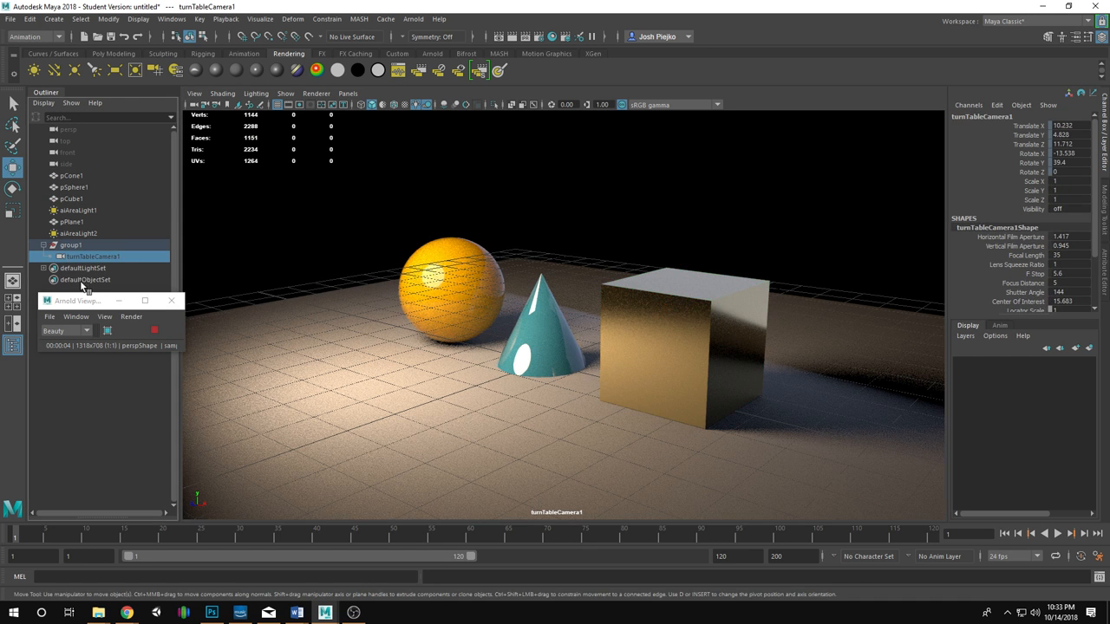
left_click(356, 97)
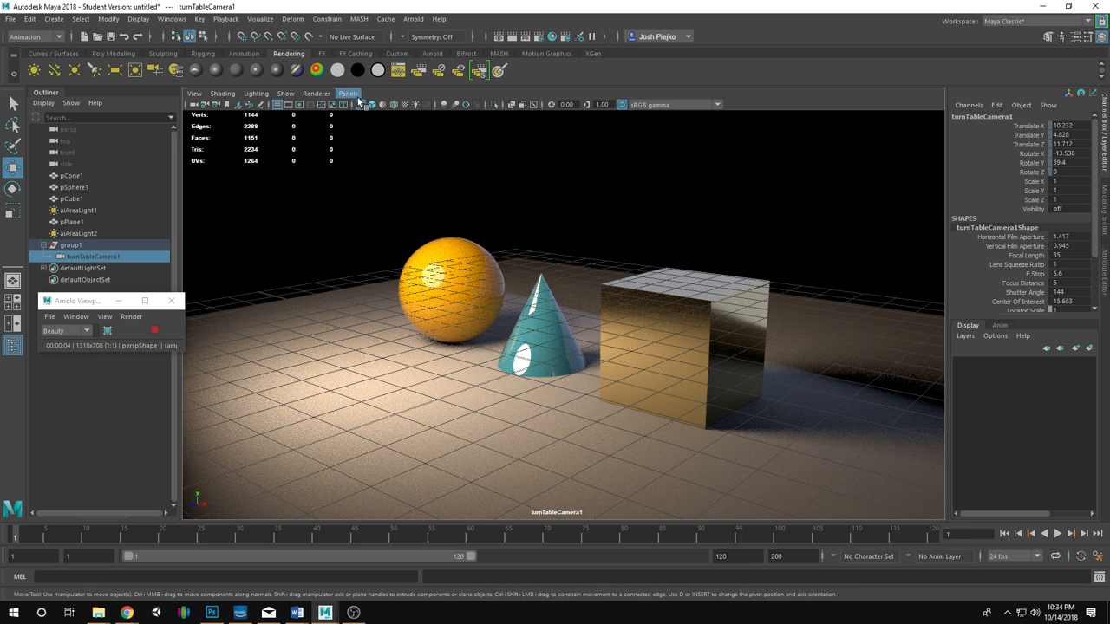
left_click(358, 95)
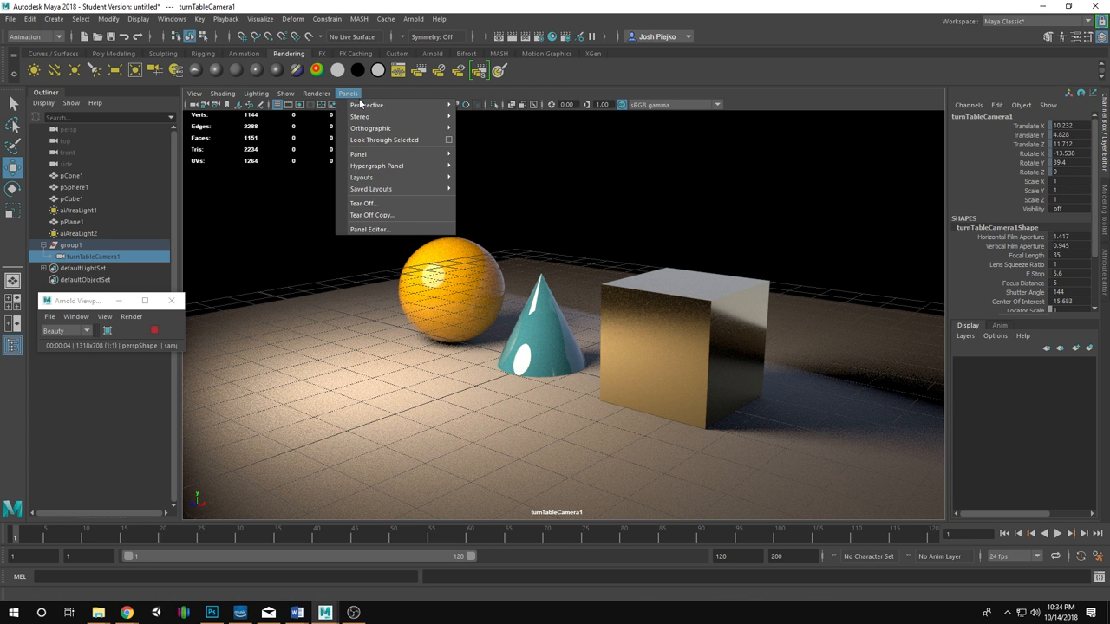
mouse_move(364, 105)
left_click(498, 119)
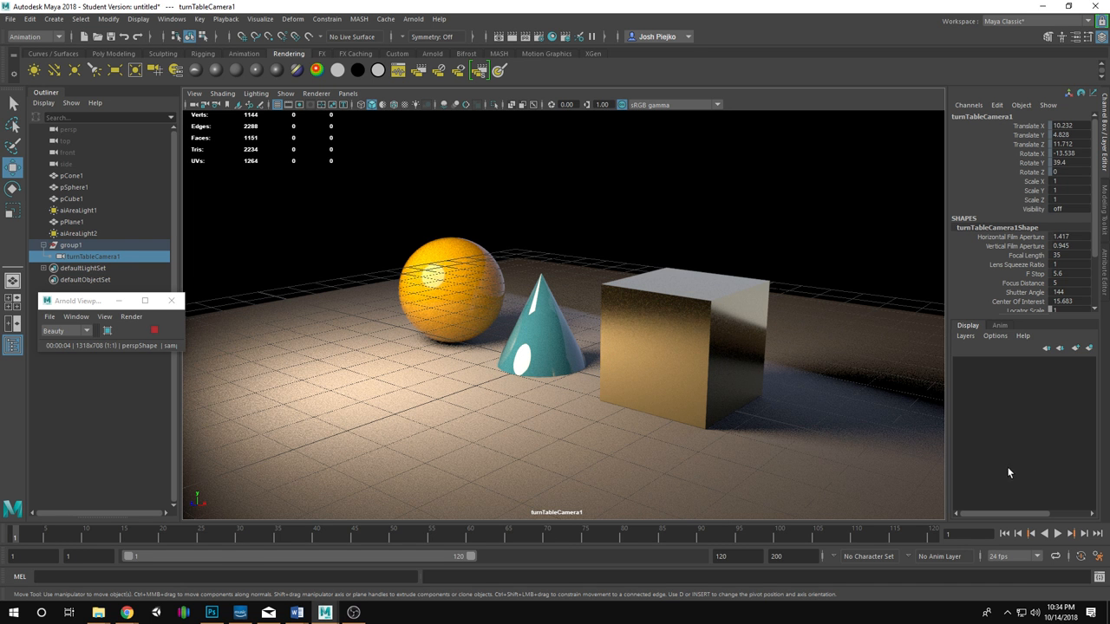
Play the turntable animation, return to frame 1 and clear the selection.
left_click(1057, 534)
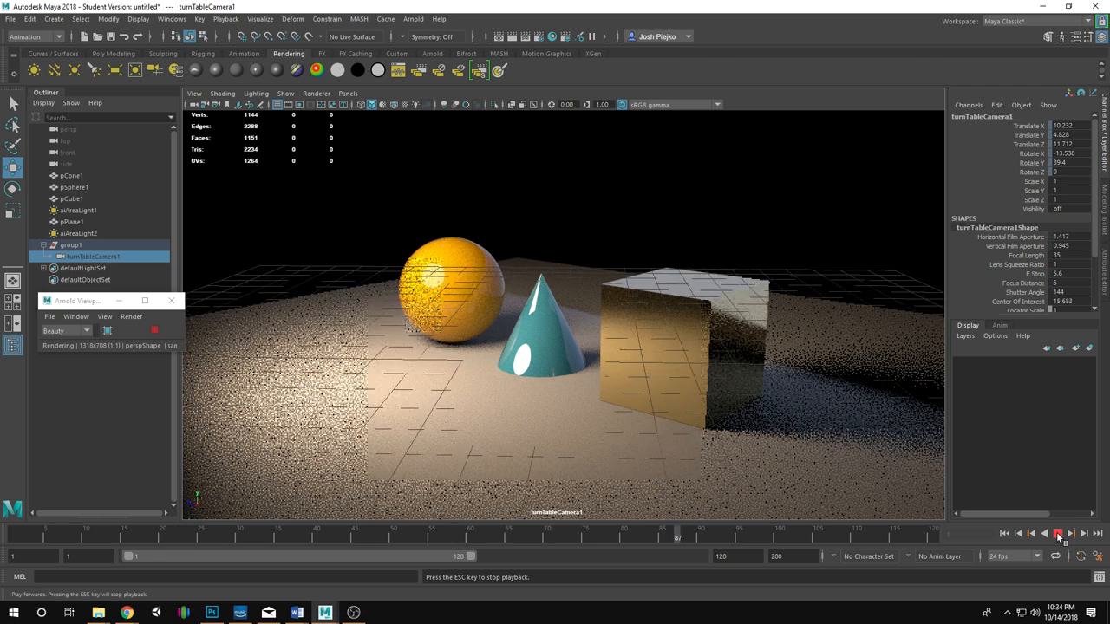
left_click(1057, 535)
left_click_drag(824, 536, 15, 535)
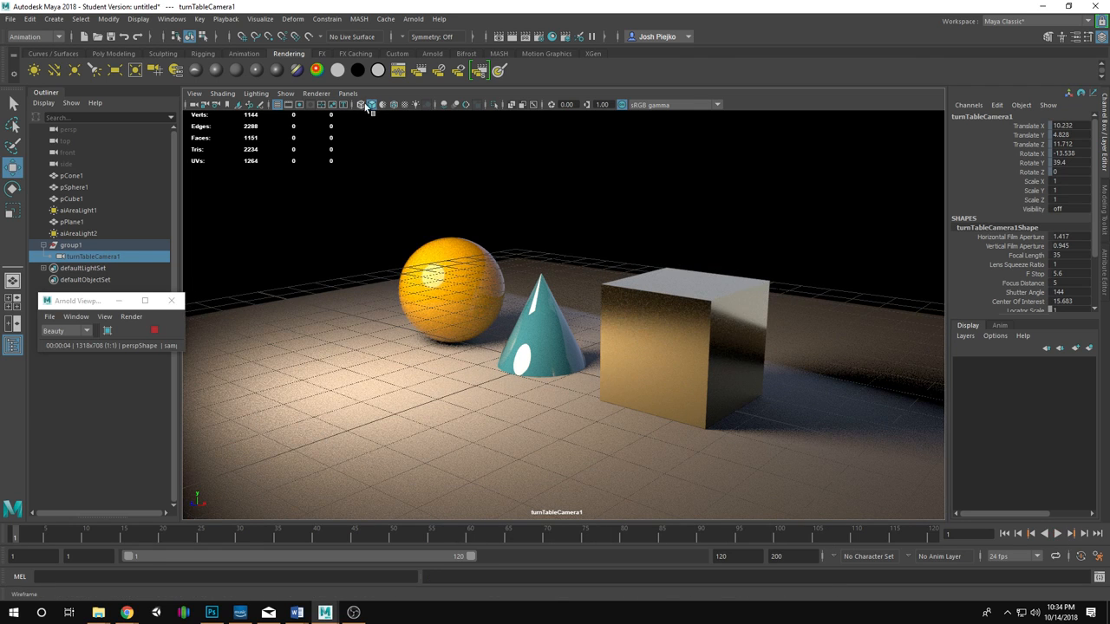
left_click(435, 155)
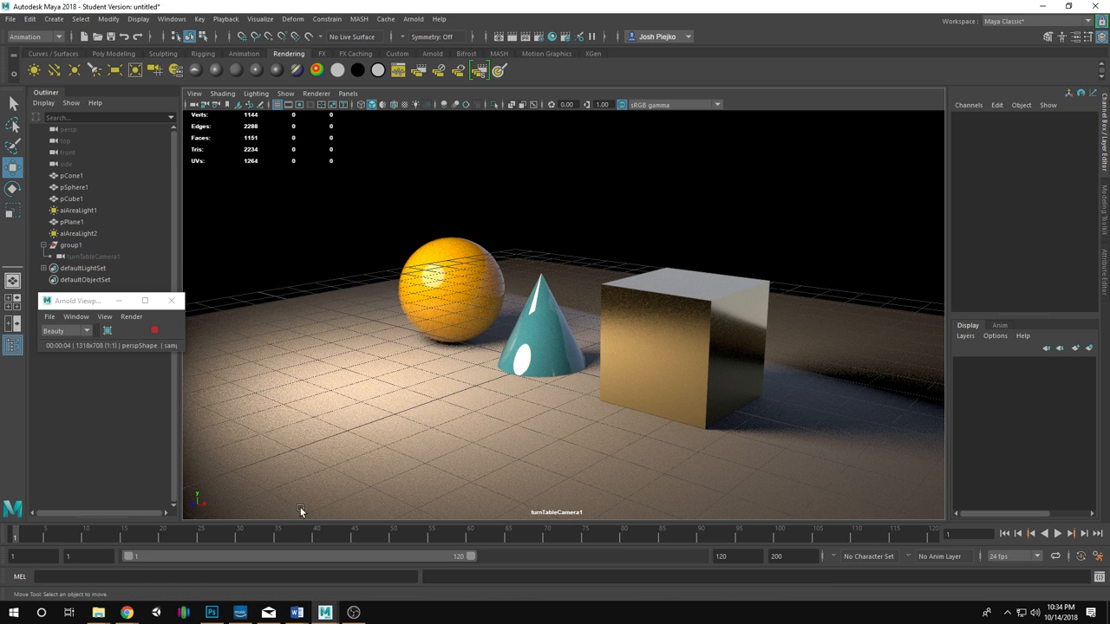
key("alt+v")
key("Escape")
Undo the creation of the turntable camera.
key("ctrl+z")
key("ctrl+z")
key("ctrl+z")
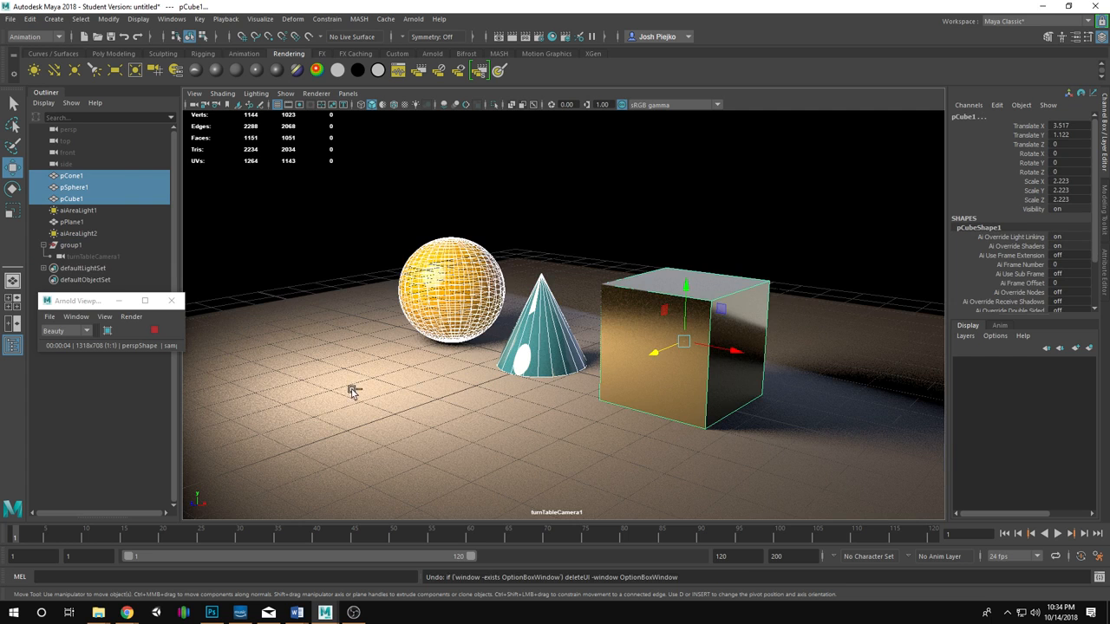
key("ctrl+z")
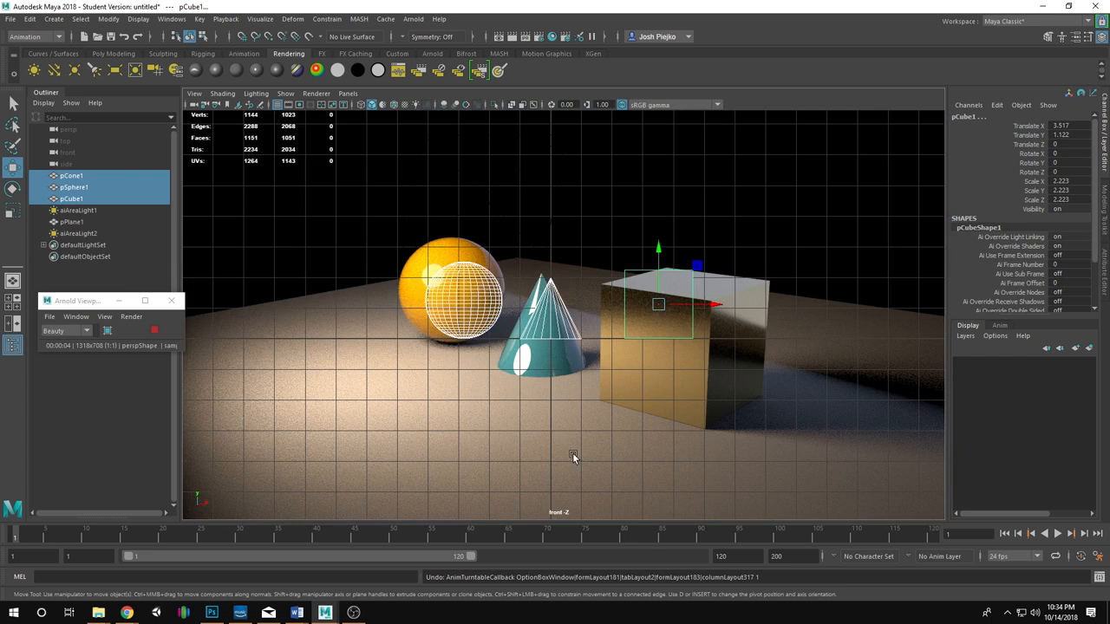
Stop the Arnold viewport render and set the viewport renderer to Viewport 2.0.
left_click(575, 457)
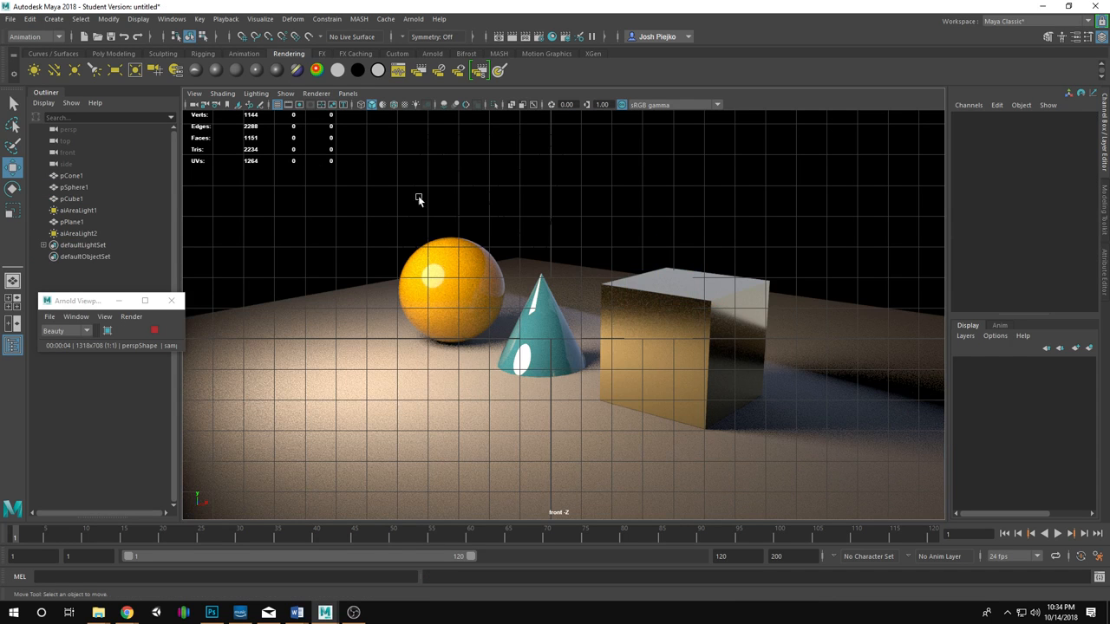
left_click(444, 279)
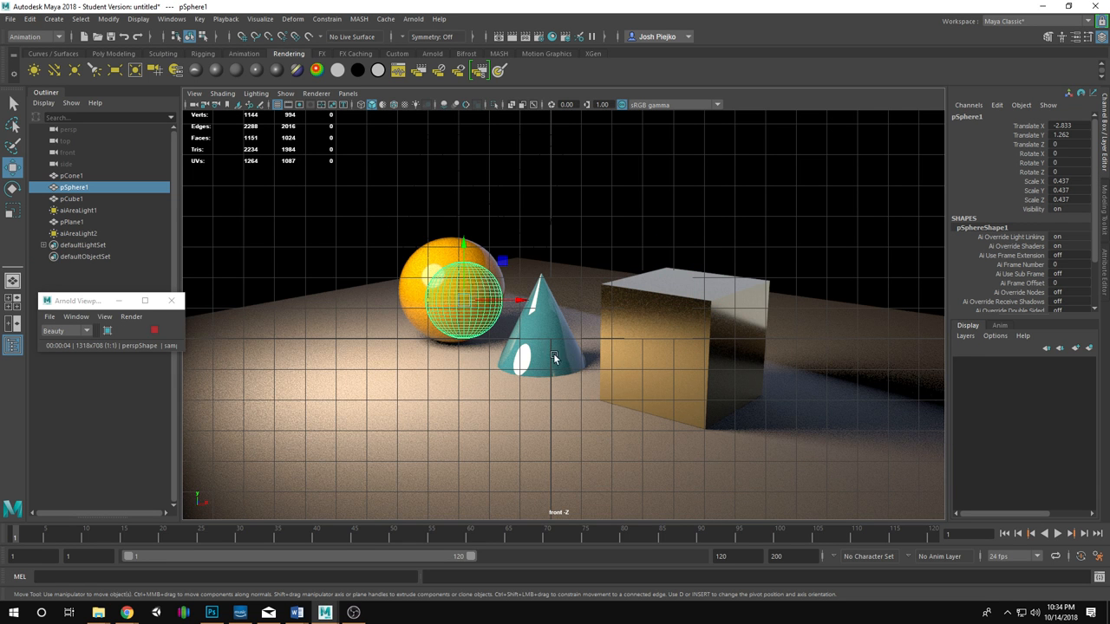
left_click(155, 330)
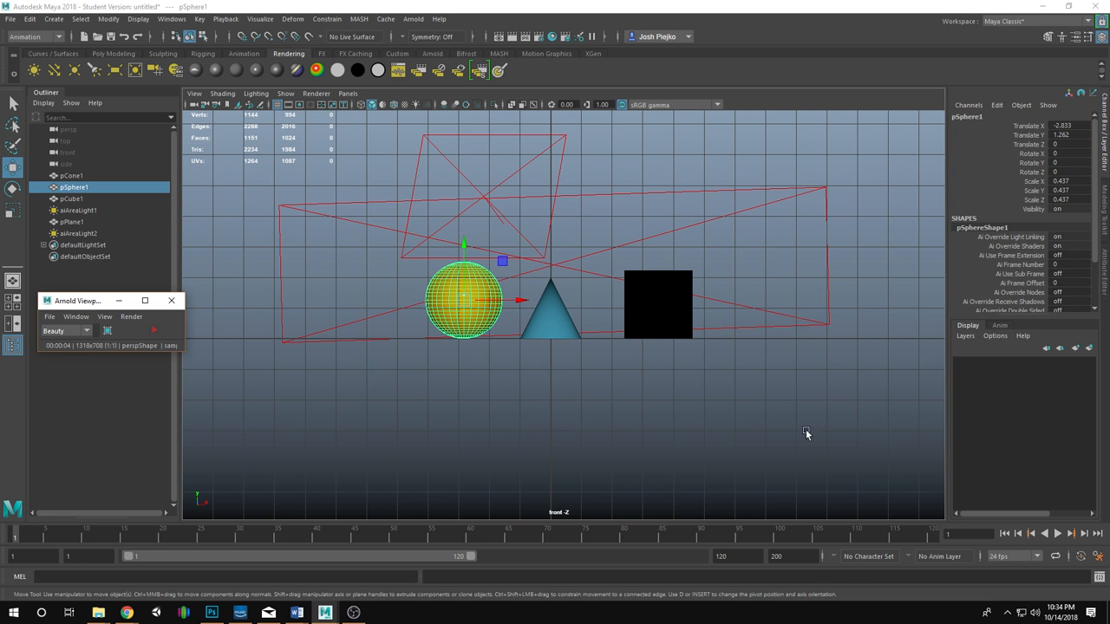
left_click(347, 93)
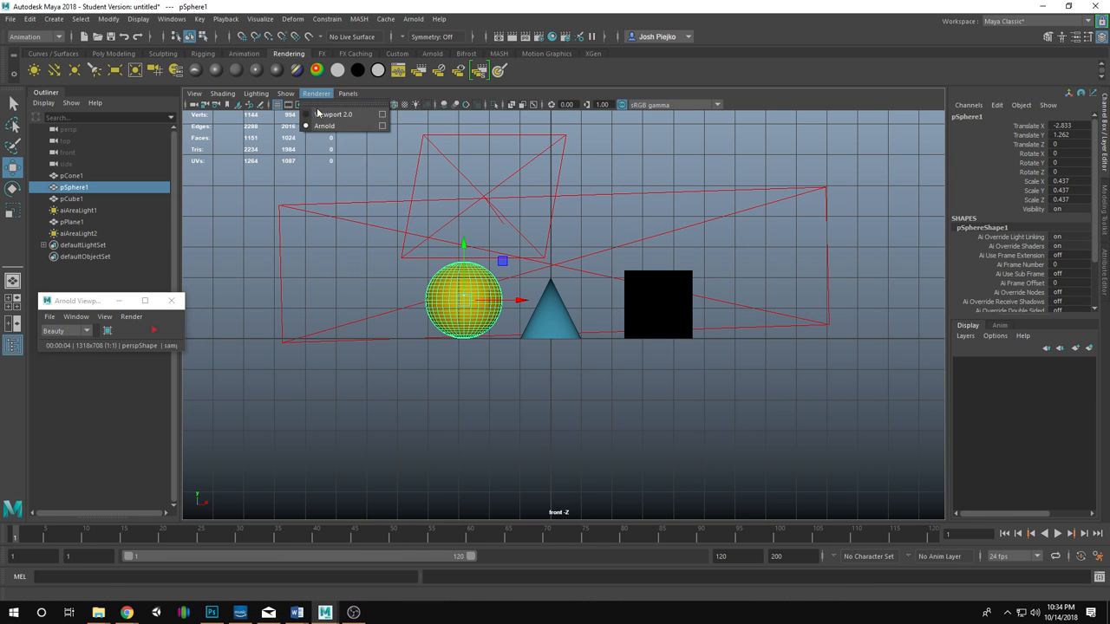
left_click(318, 113)
Change the viewport from the front view to the persp camera.
left_click(347, 93)
mouse_move(366, 111)
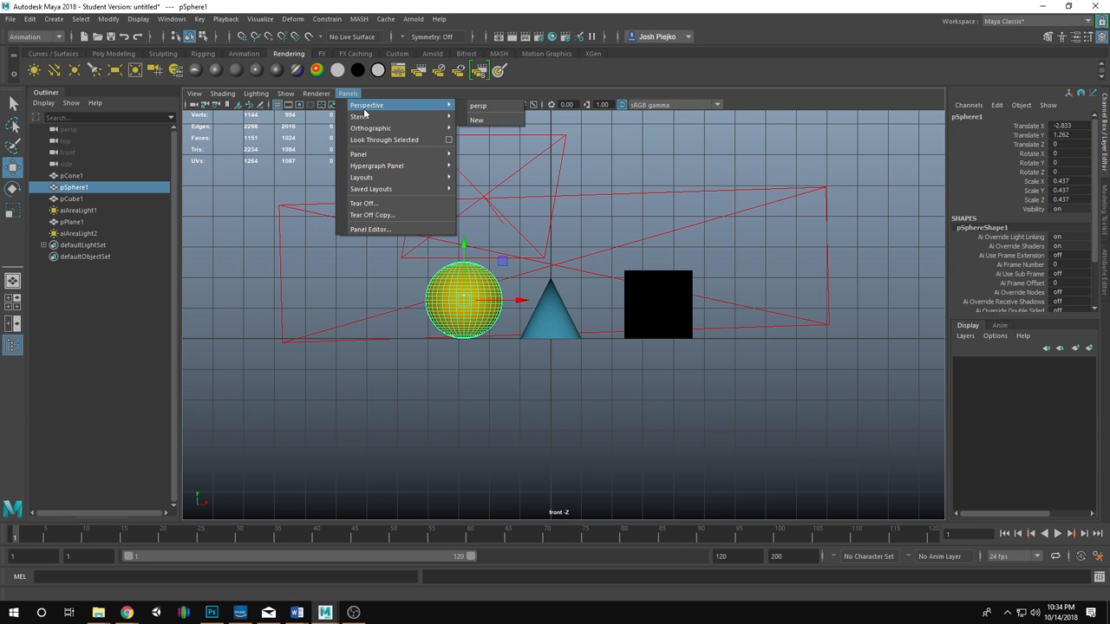
left_click(488, 110)
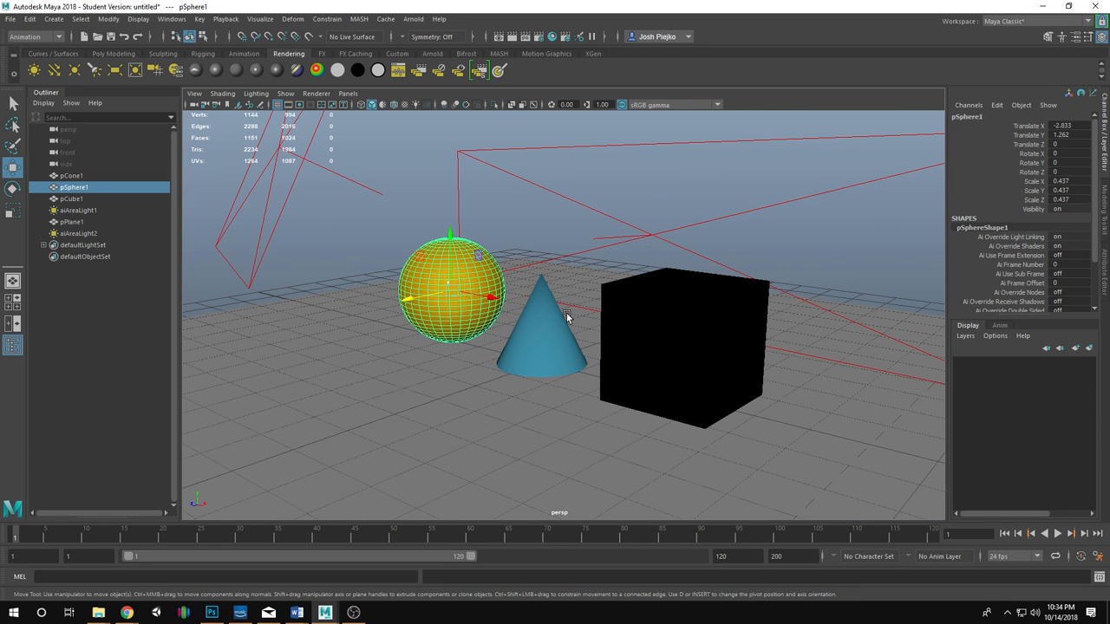
Create a 360-frame clockwise turntable around the cube, cone and sphere, and close the turntable options.
left_click(609, 349)
left_click(544, 352, "shift")
left_click(414, 293, "shift")
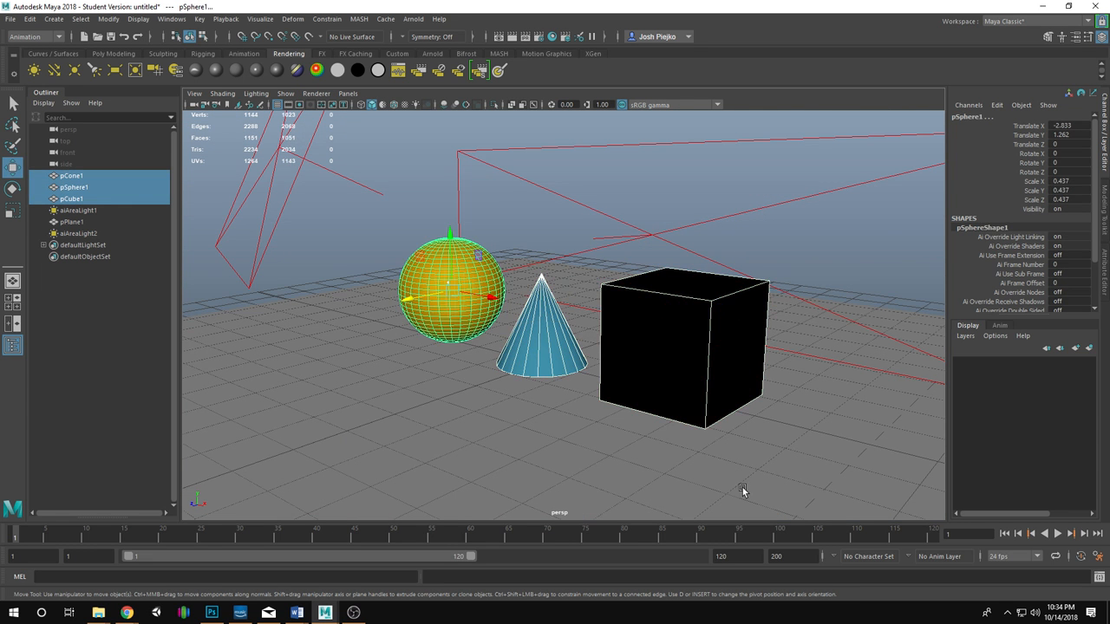
left_click(260, 18)
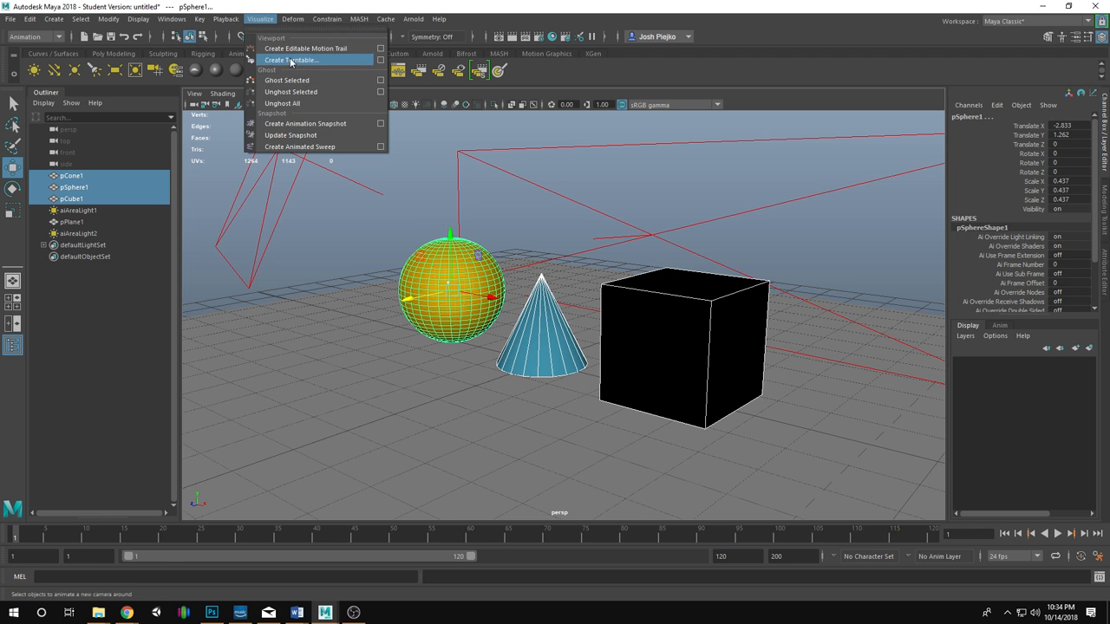
left_click(377, 61)
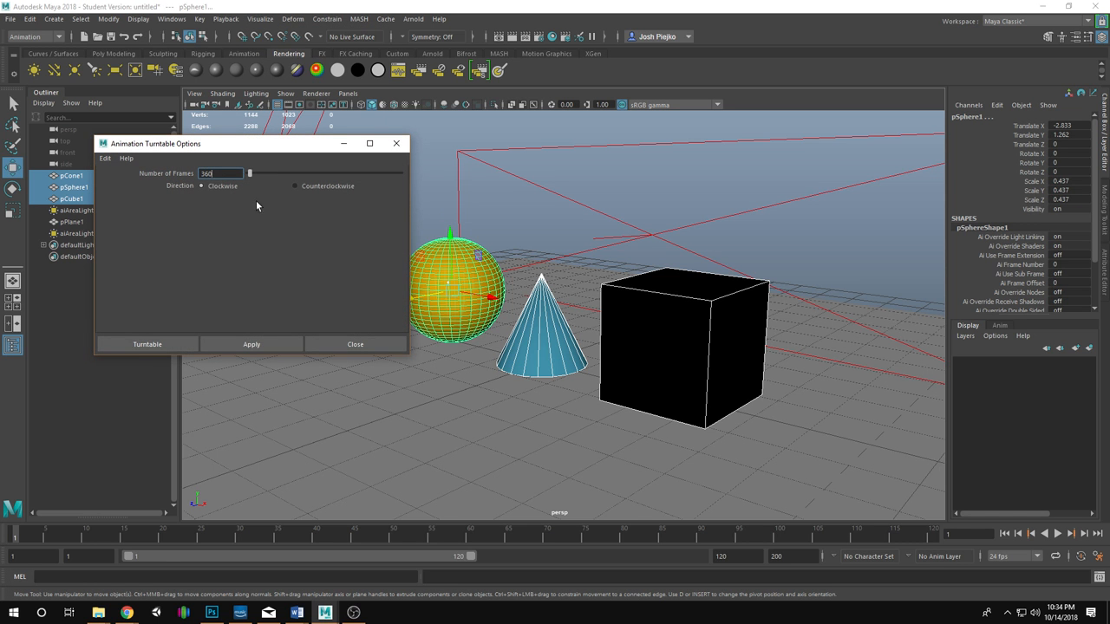
left_click(268, 346)
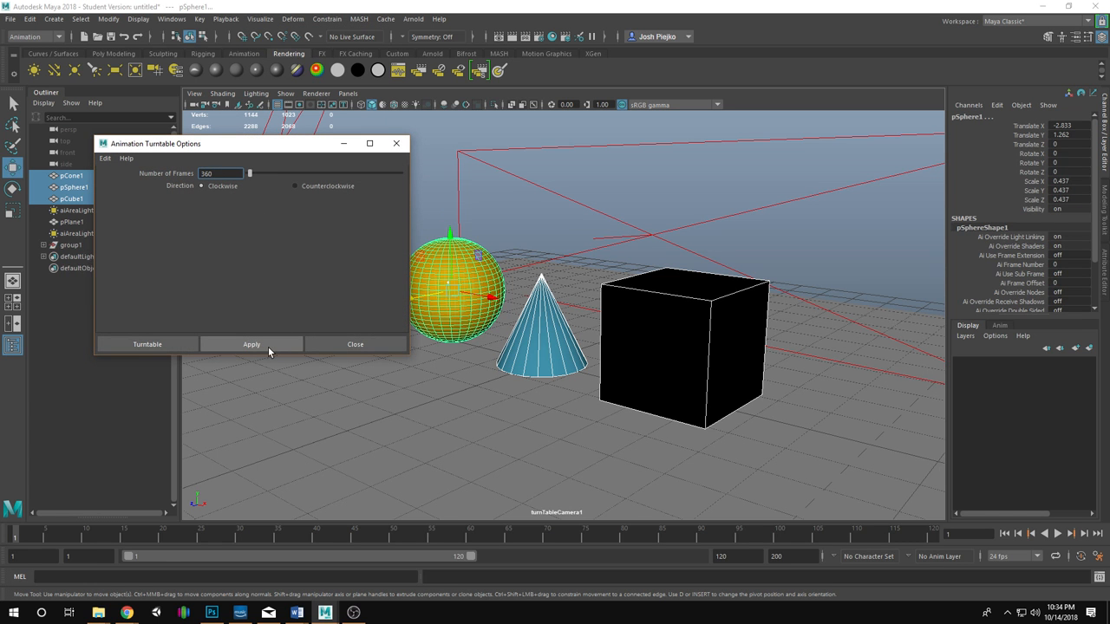
left_click(353, 347)
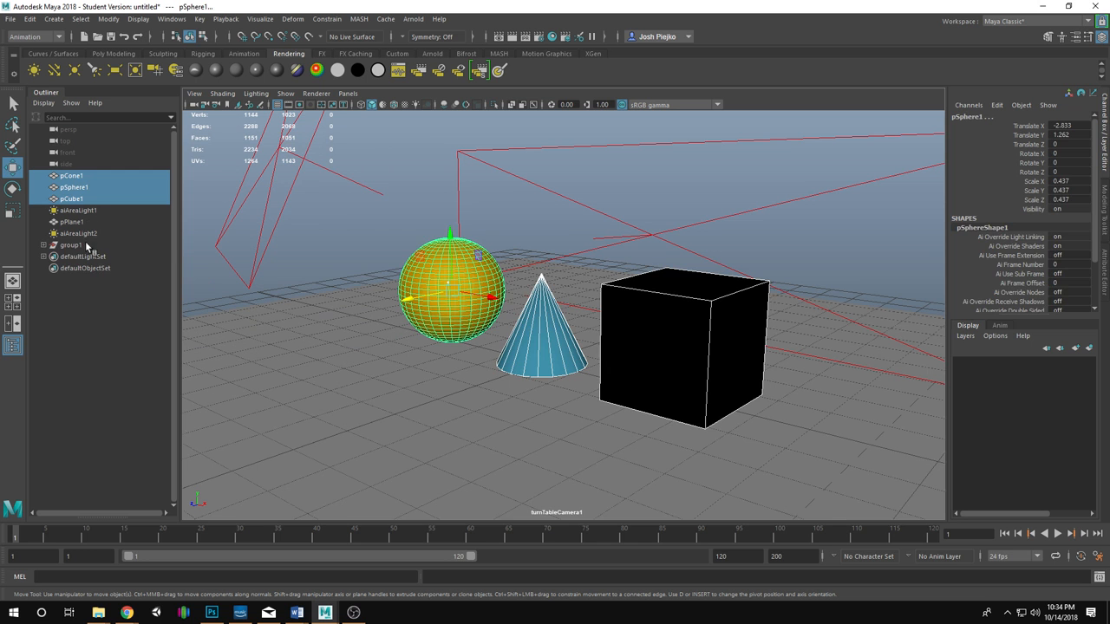
Expand group1, select turnTableCamera1 and set the viewport to look through that camera.
left_click(87, 247)
left_click(44, 246)
left_click(102, 256)
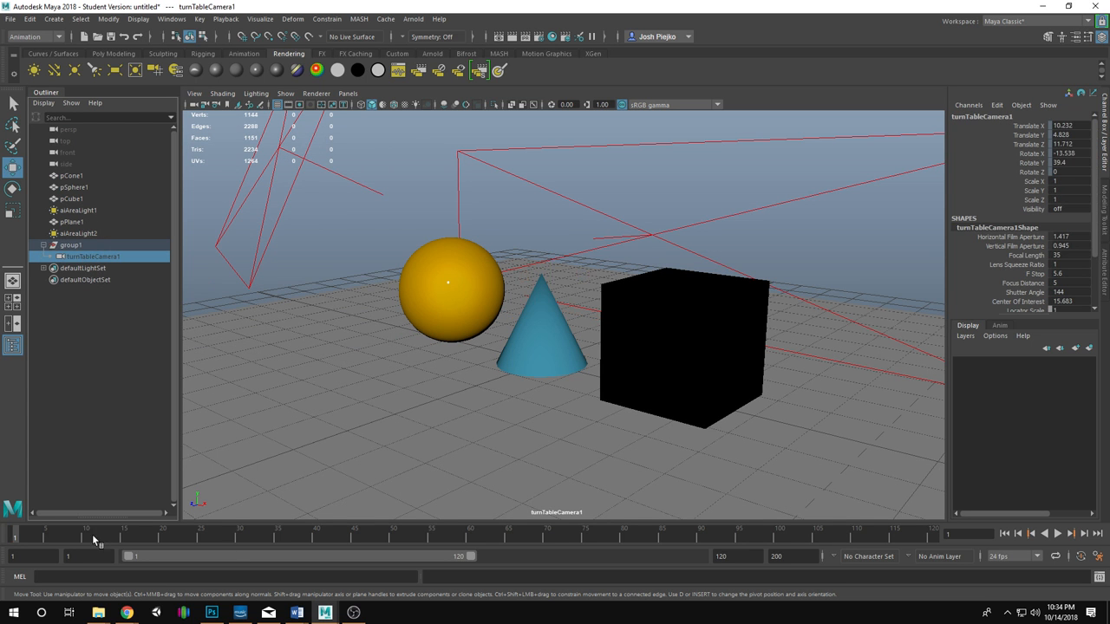
left_click(348, 93)
mouse_move(399, 105)
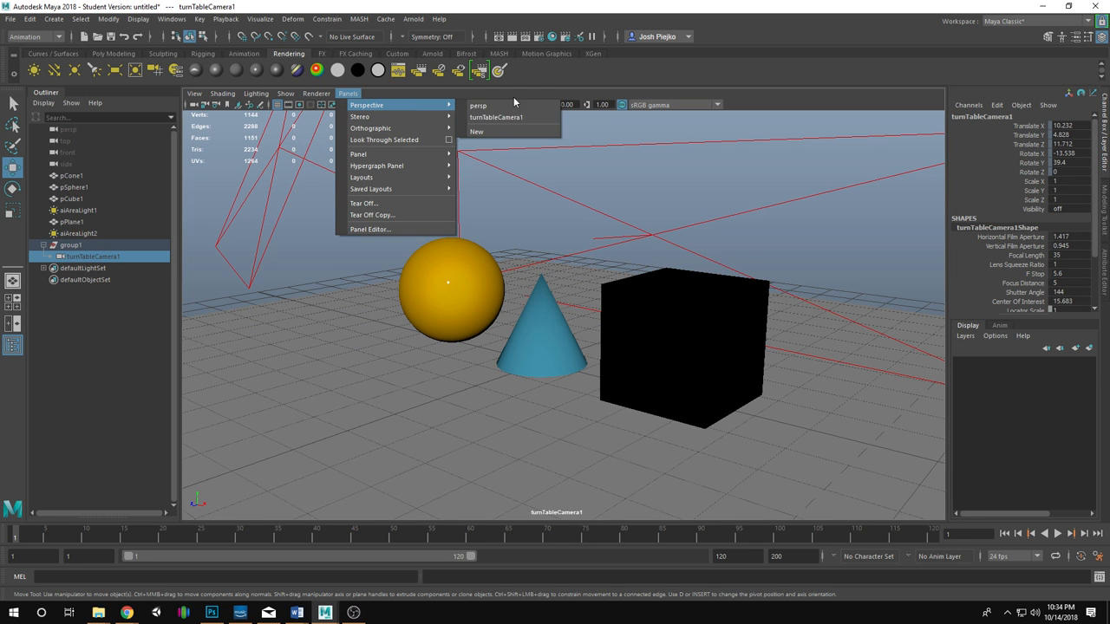
left_click(514, 118)
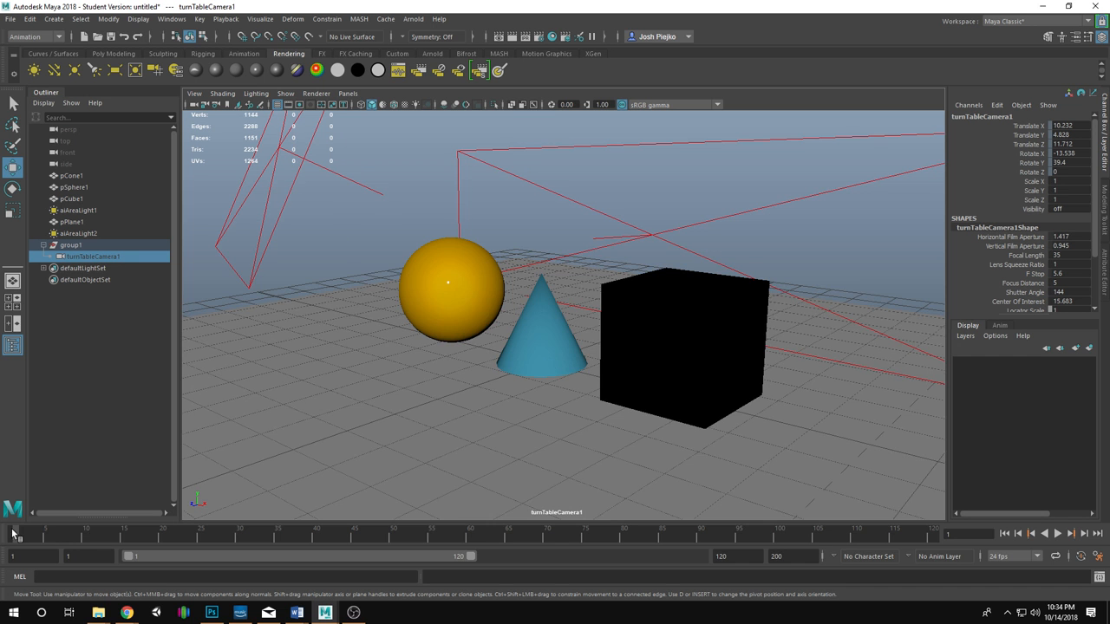
Play the animation from frame 1 through the turntable camera and stop the playback.
mouse_move(12, 534)
left_mouse_down()
mouse_move(300, 548)
mouse_move(998, 523)
mouse_move(3, 534)
left_mouse_up()
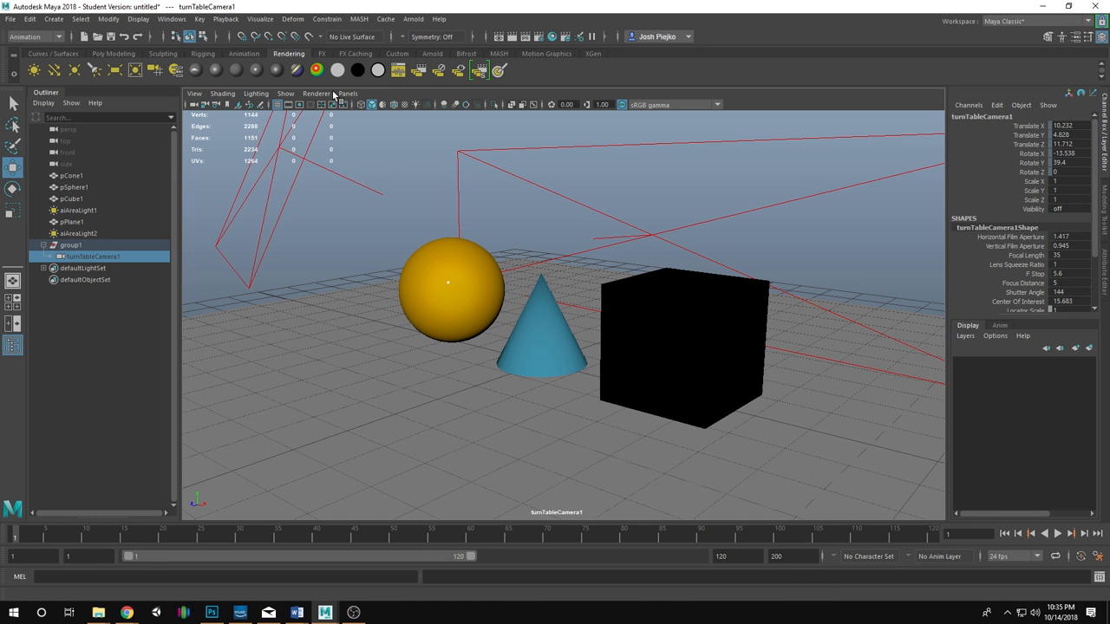
left_click(550, 316)
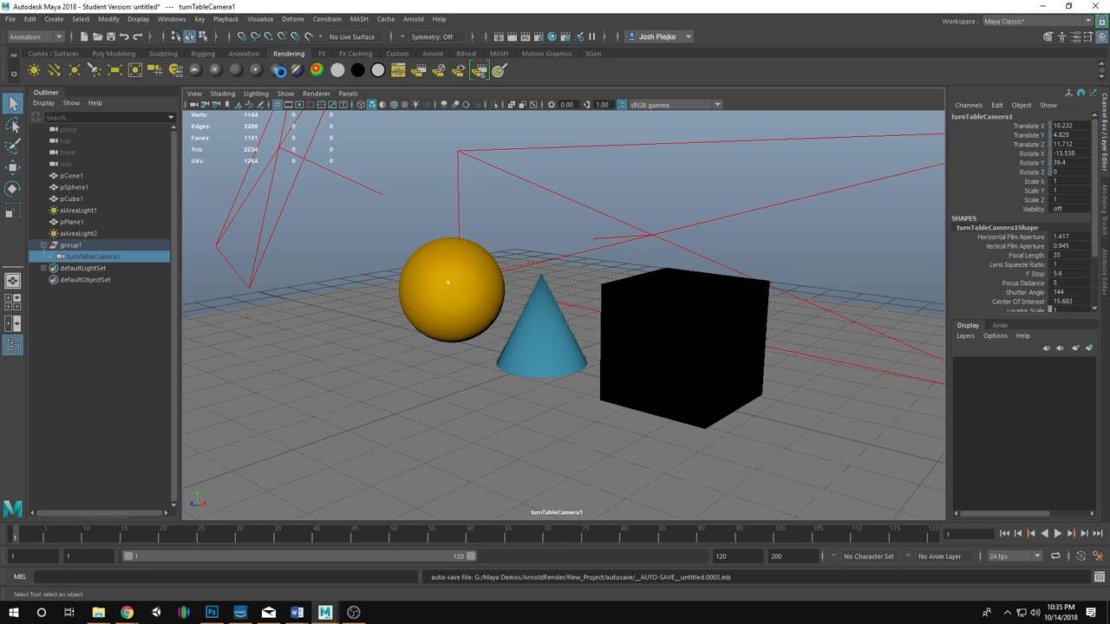
left_click(318, 93)
left_click(320, 94)
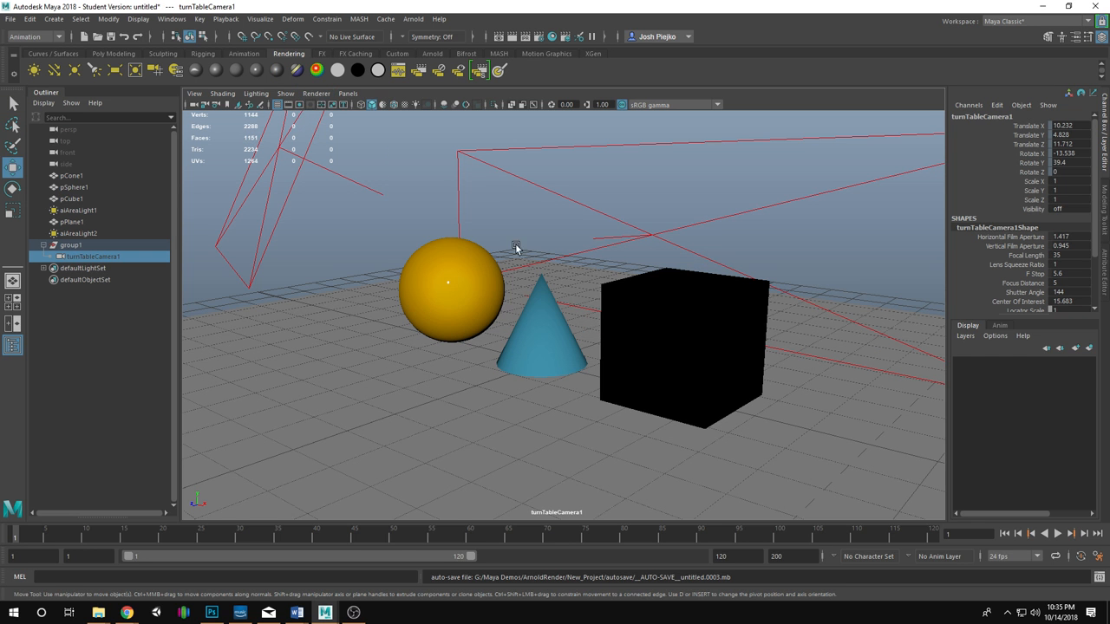
left_click(1055, 534)
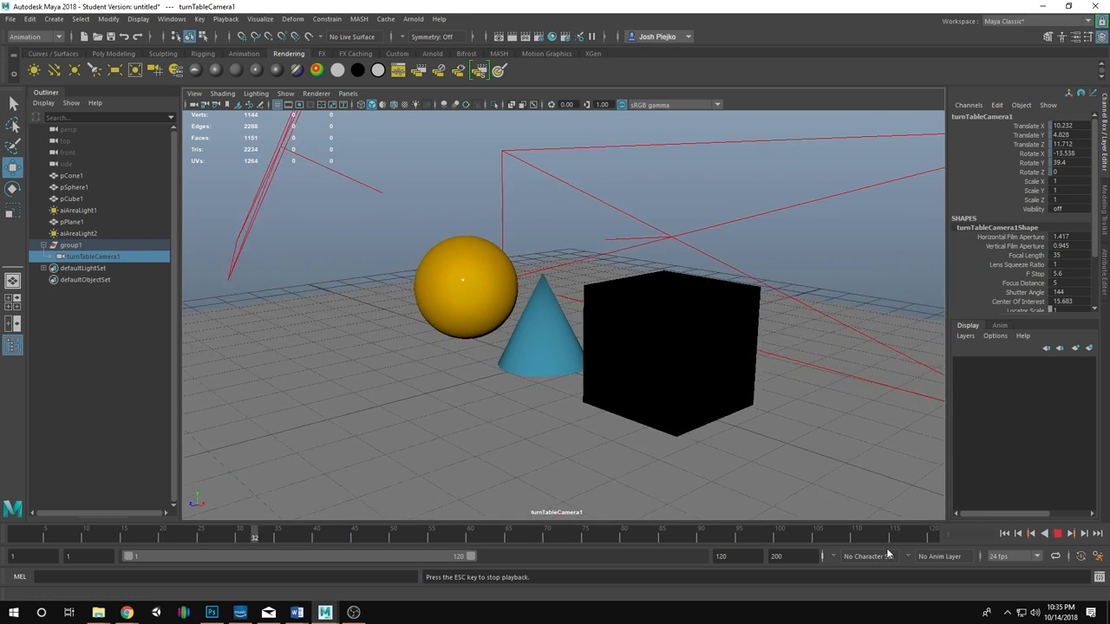
left_click(1057, 533)
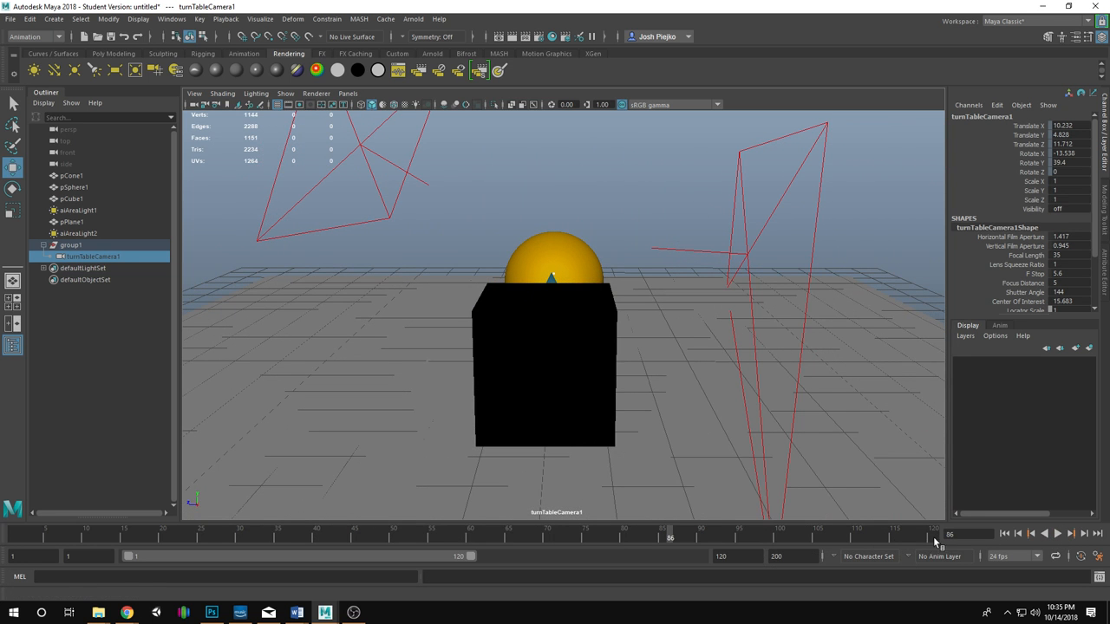
Set the end of the playback range to frame 360.
left_click(736, 559)
key("Return")
type("360")
key("Return")
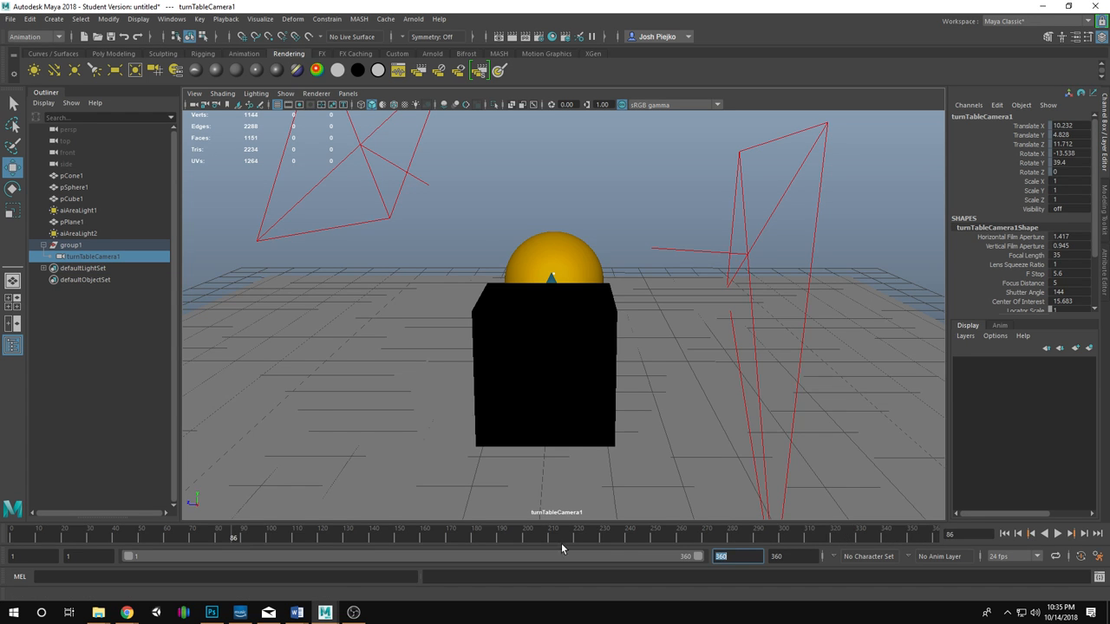
Scrub and play the turntable over the extended timeline, and return to frame 1.
mouse_move(562, 543)
left_mouse_down()
mouse_move(611, 532)
mouse_move(911, 548)
mouse_move(102, 516)
left_mouse_up()
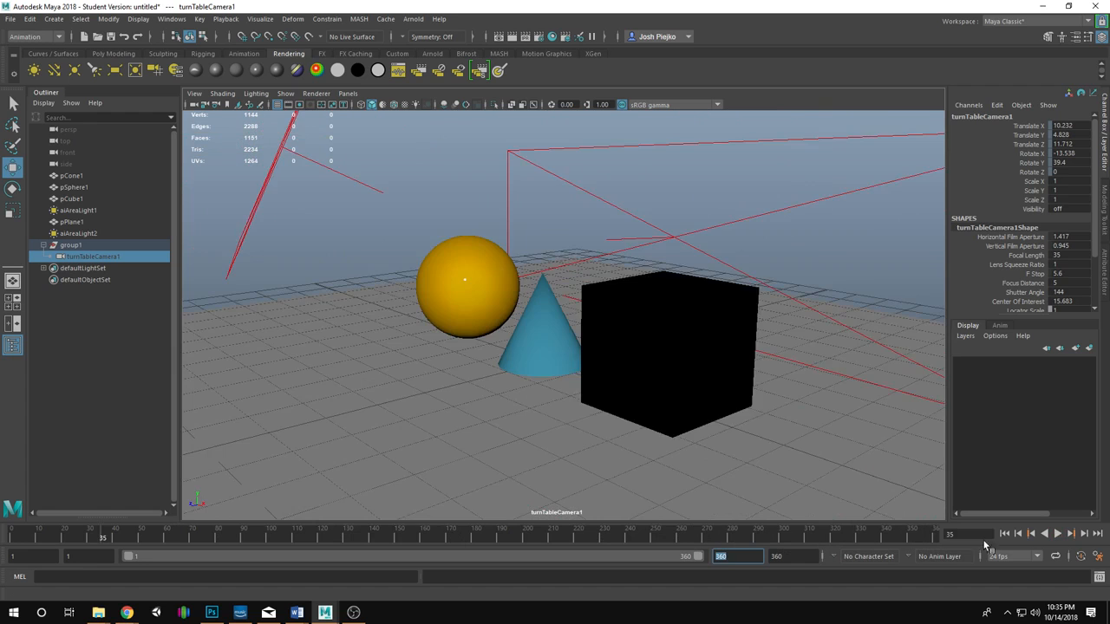
left_click(1004, 533)
left_click(1057, 535)
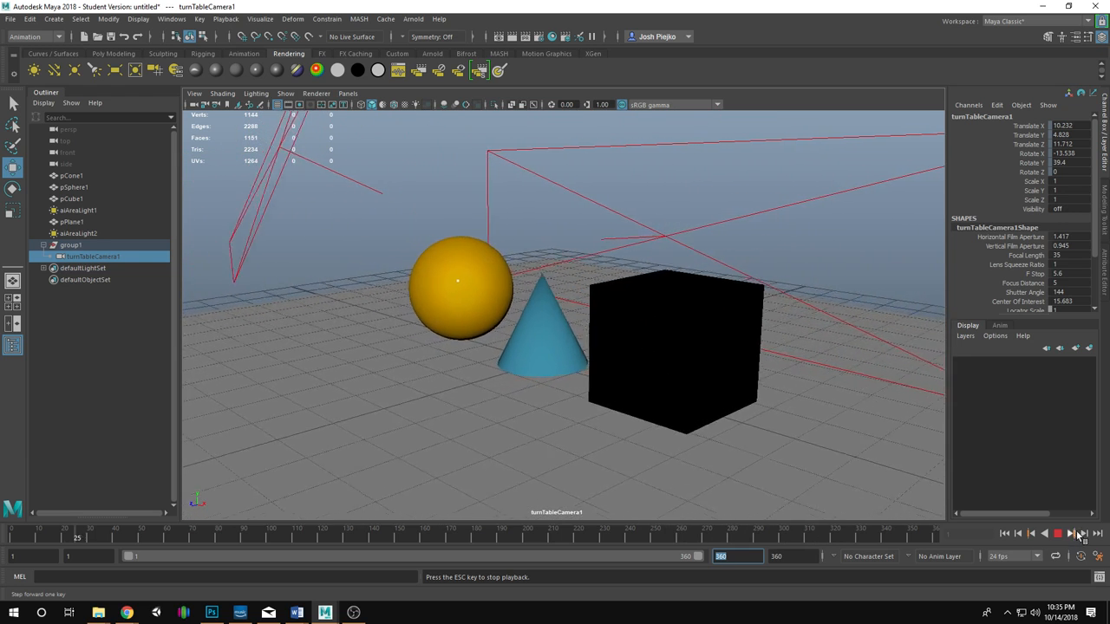
left_click(1058, 534)
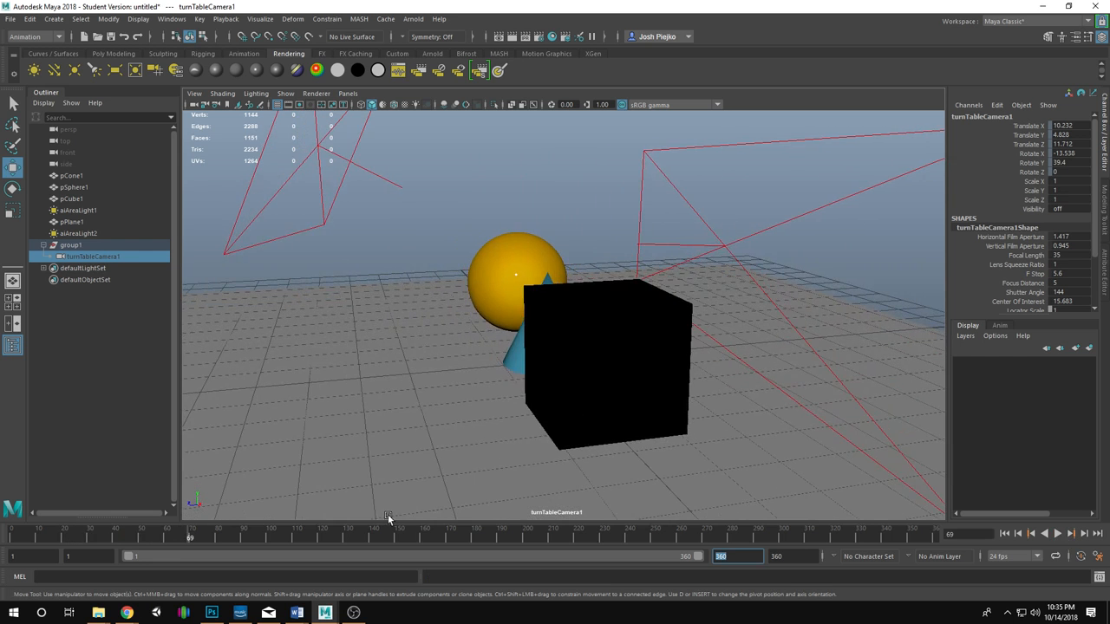
left_click_drag(425, 536, 12, 533)
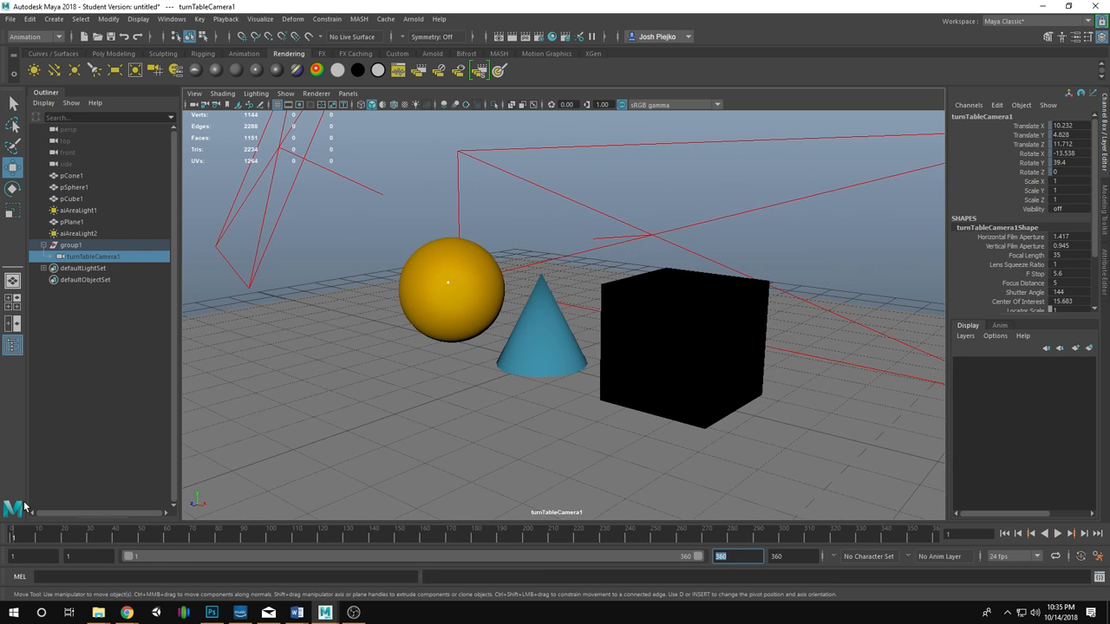
Open the render settings and set the common output's file name prefix to "turntable".
left_click(539, 36)
scroll(200, 255, "up", 3)
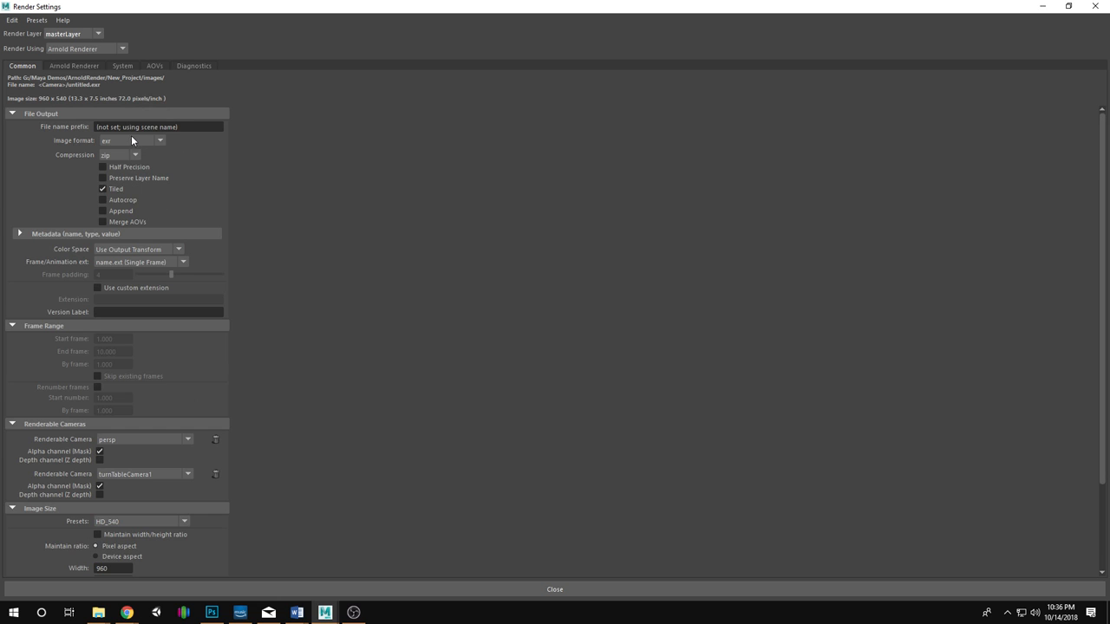
left_click(86, 66)
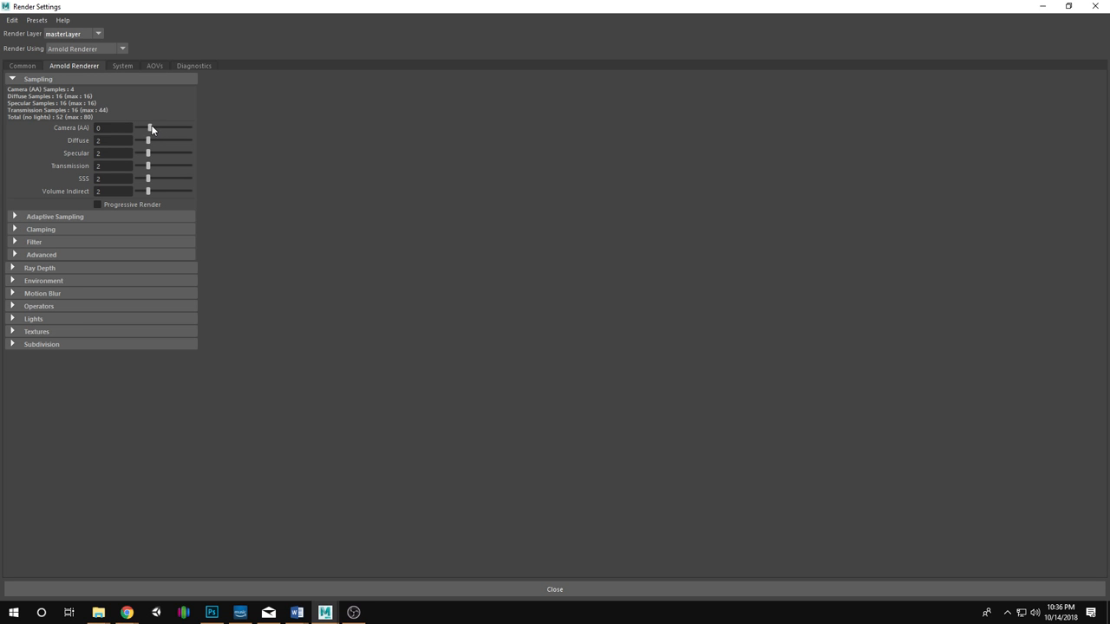
left_click(24, 66)
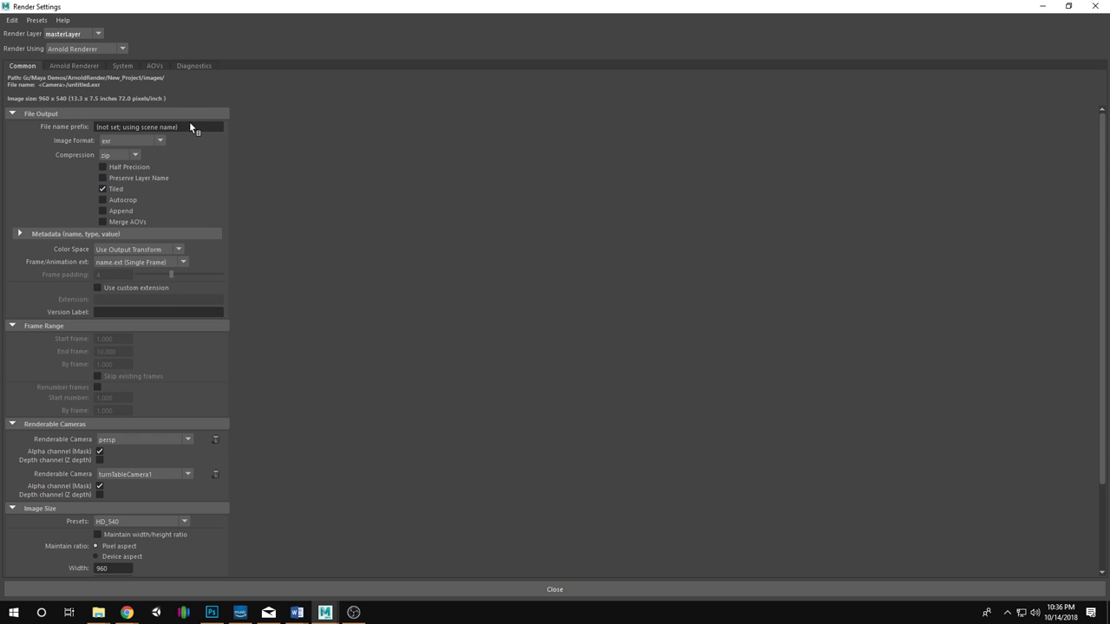
left_click(167, 128)
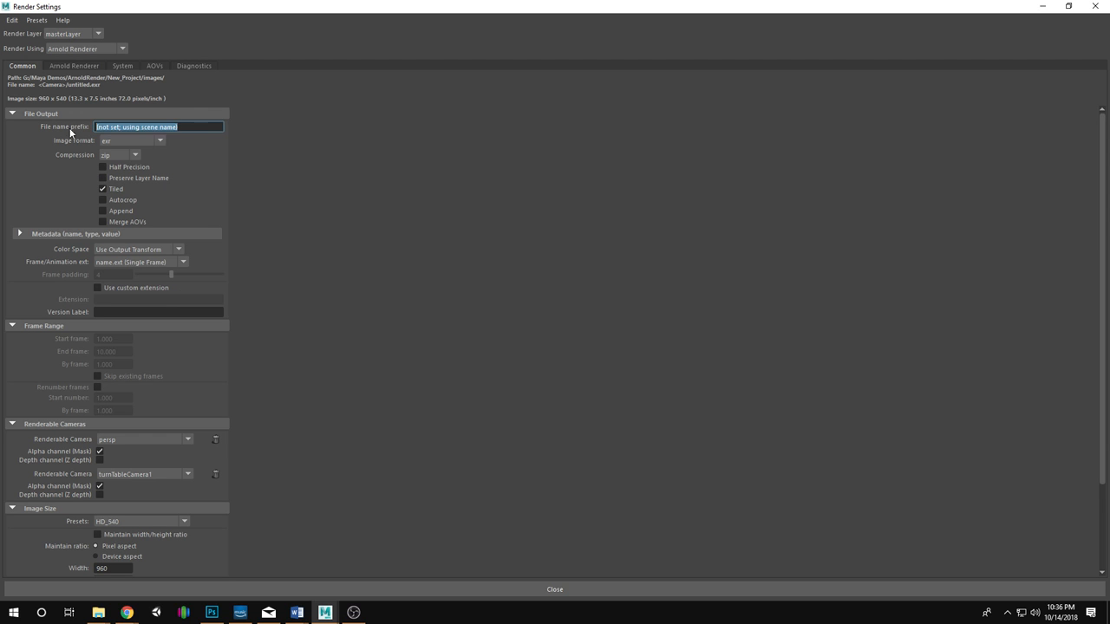
type("turntable")
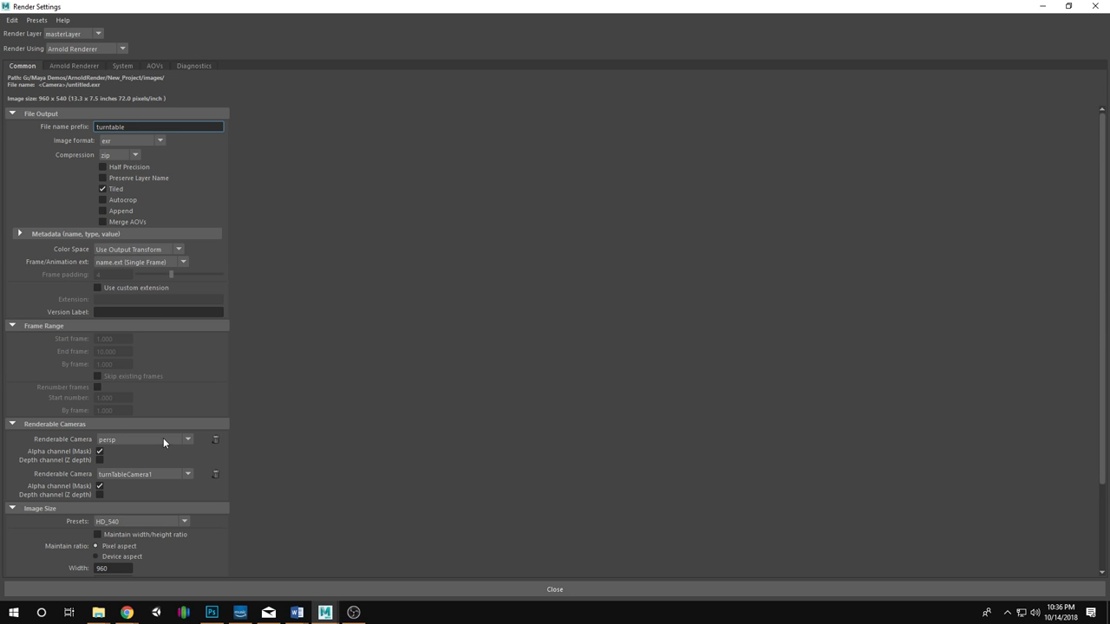
Remove the persp camera from the renderable cameras.
left_click(186, 439)
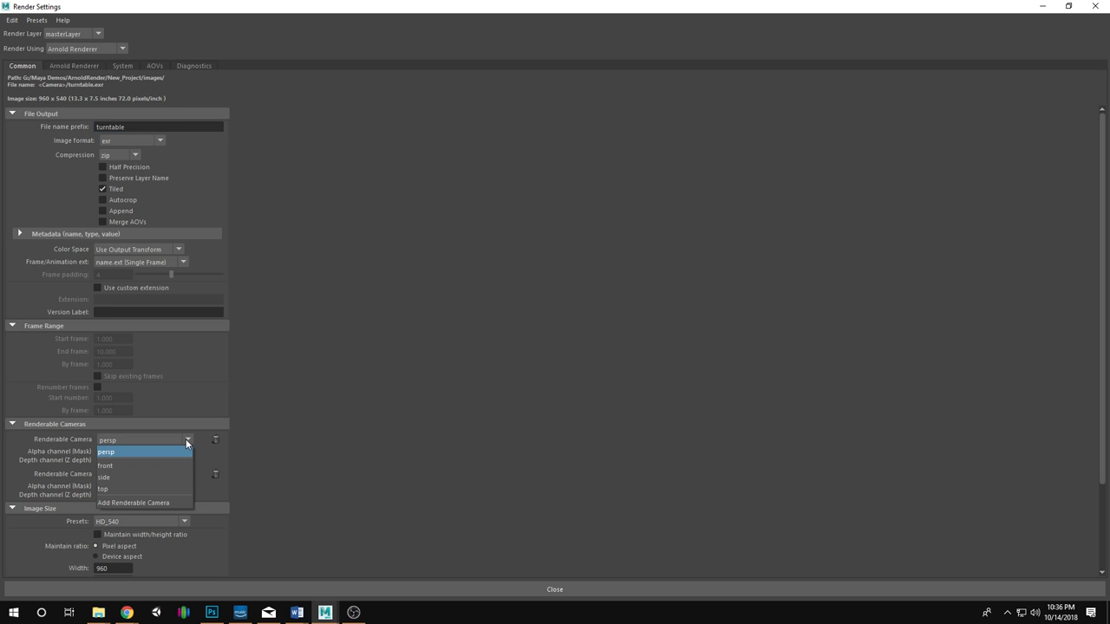
left_click(185, 439)
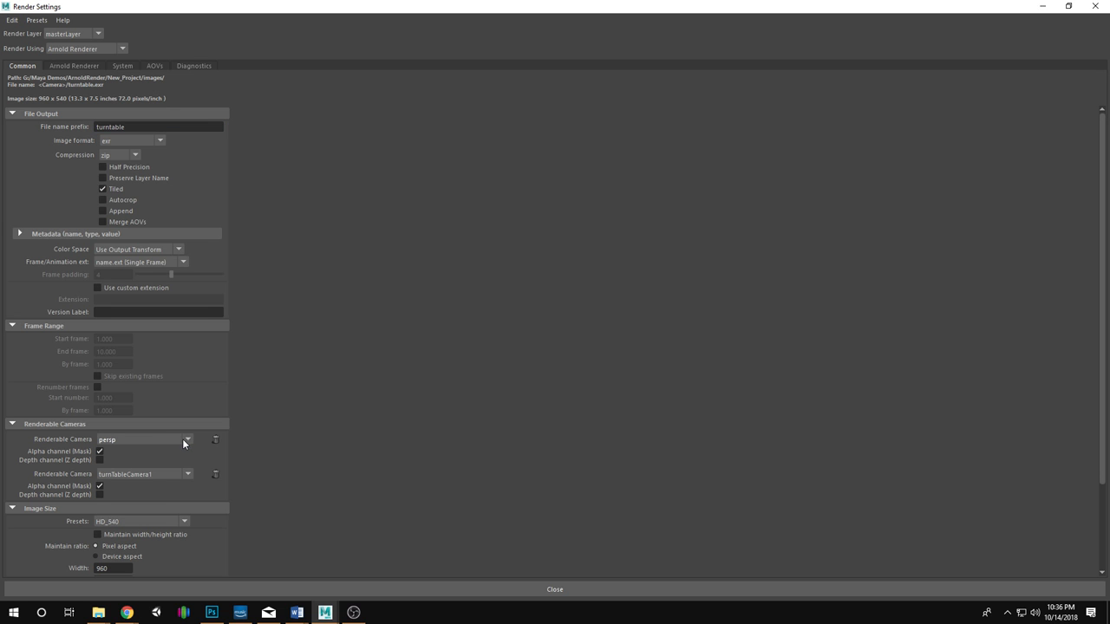
left_click(216, 439)
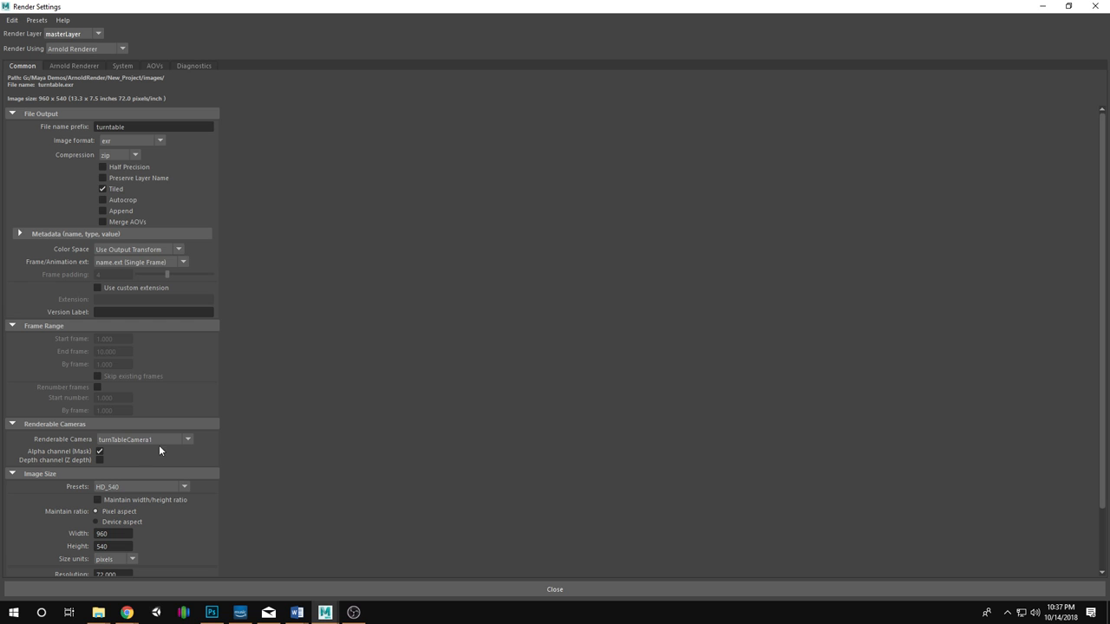
Set the Frame/Animation ext format to name_#.ext for a numbered image sequence.
left_click_drag(1103, 226, 1108, 283)
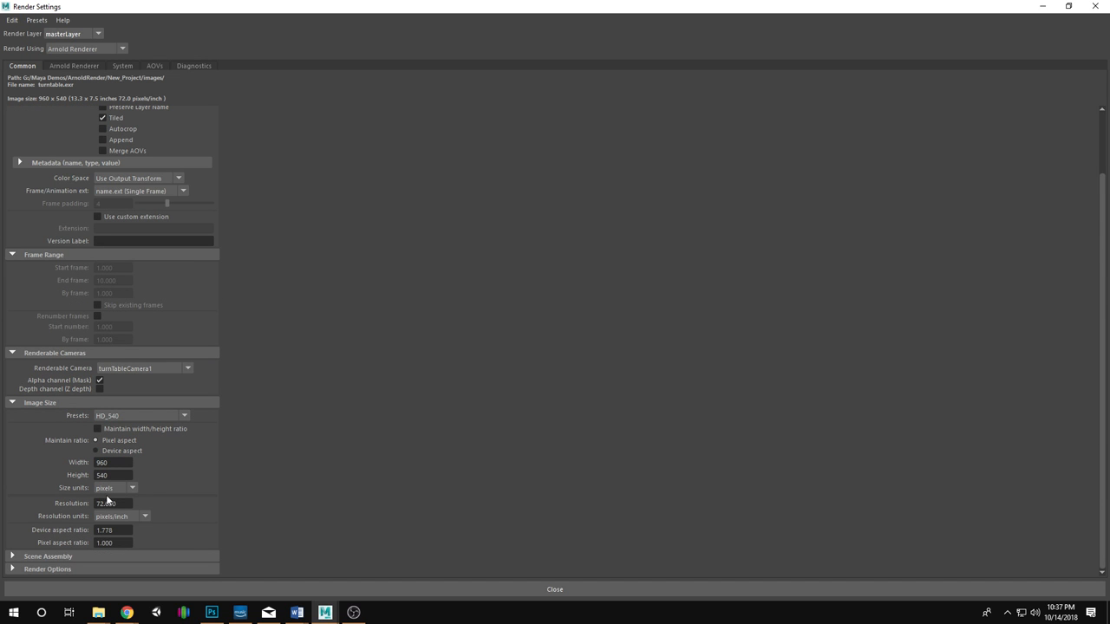
scroll(240, 426, "up", 2)
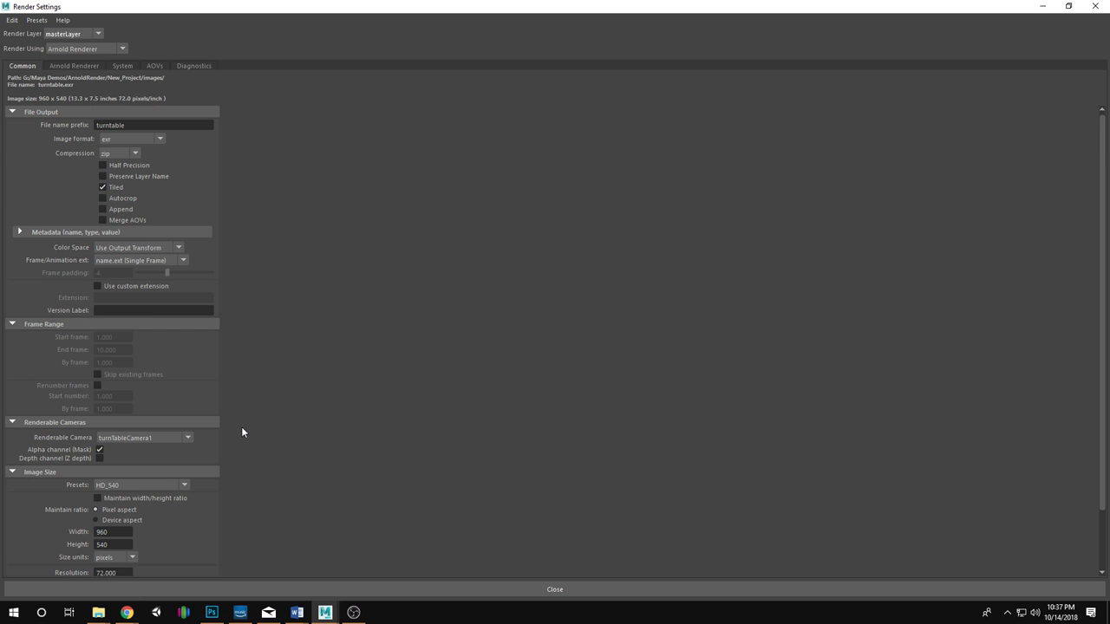
left_click(183, 261)
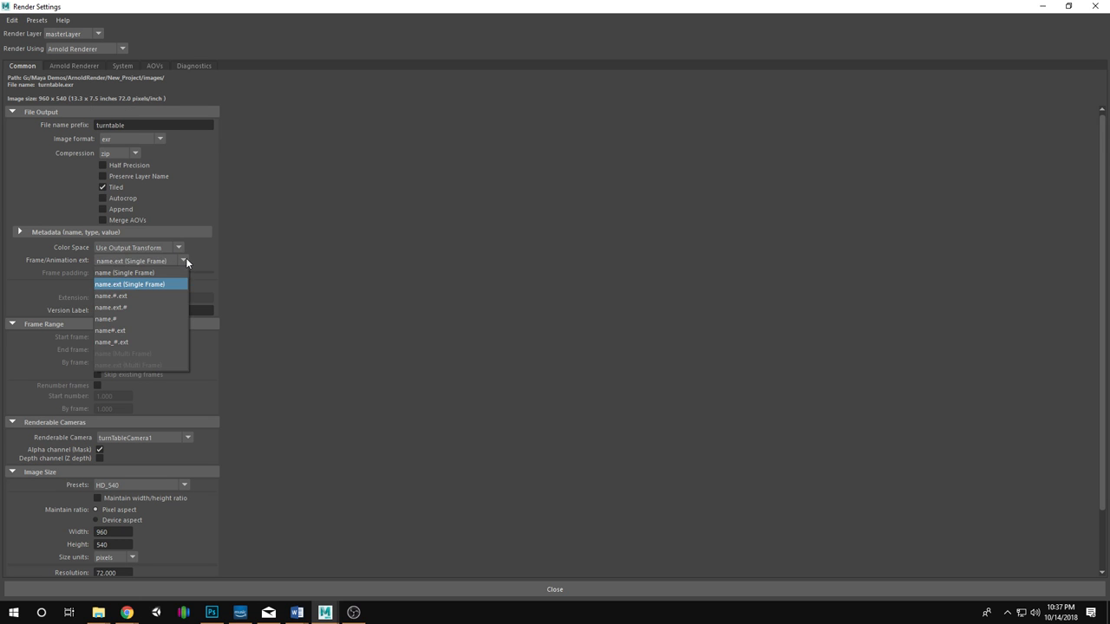
left_click(186, 258)
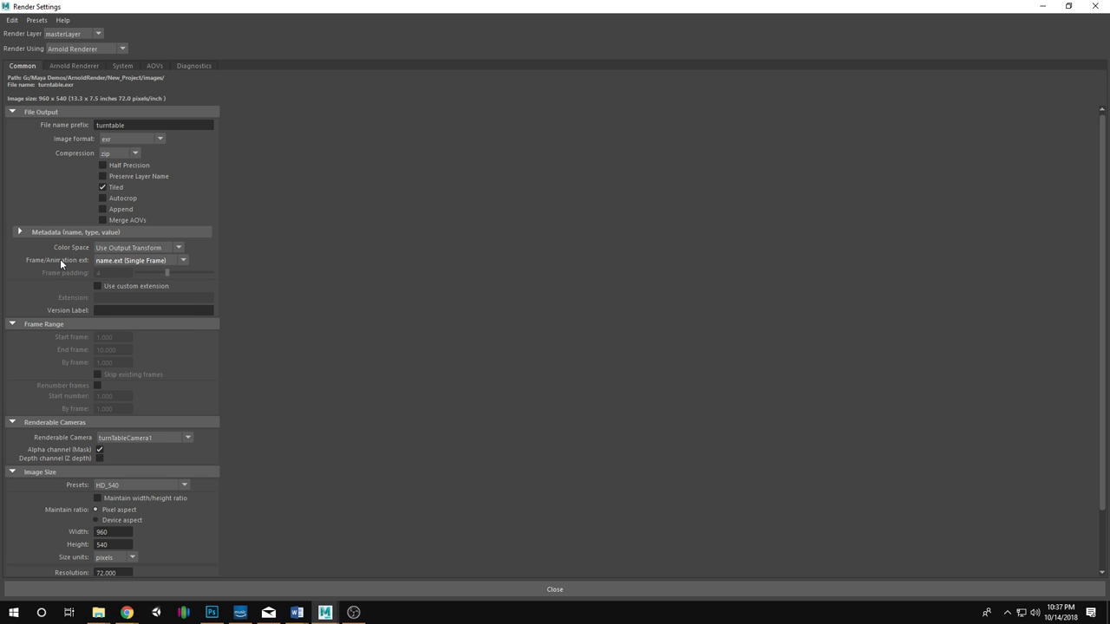
left_click(186, 260)
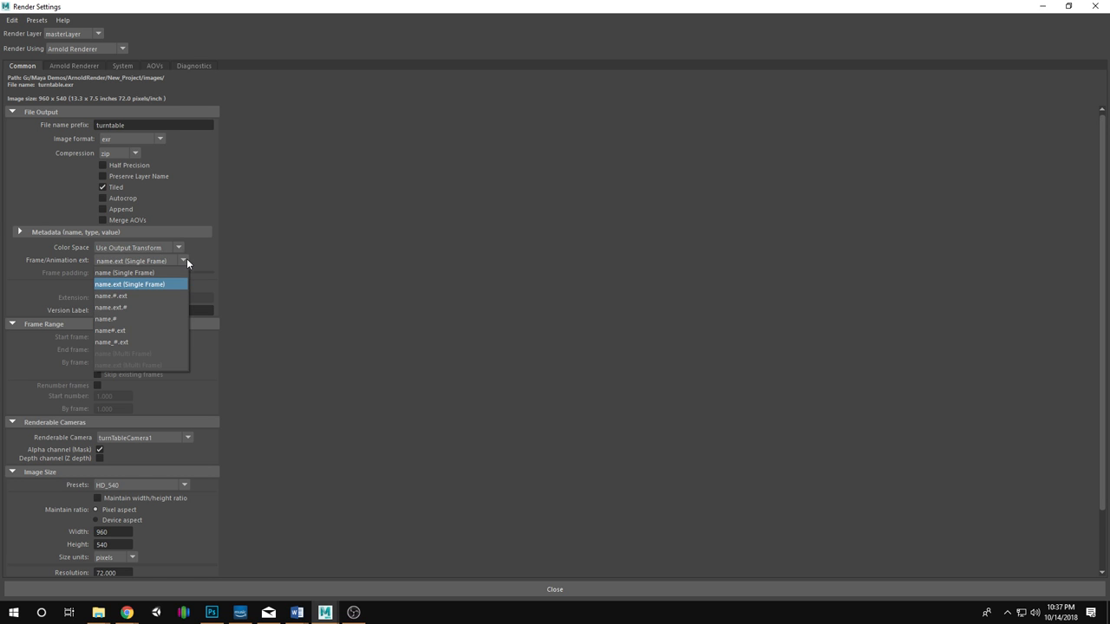
left_click(142, 342)
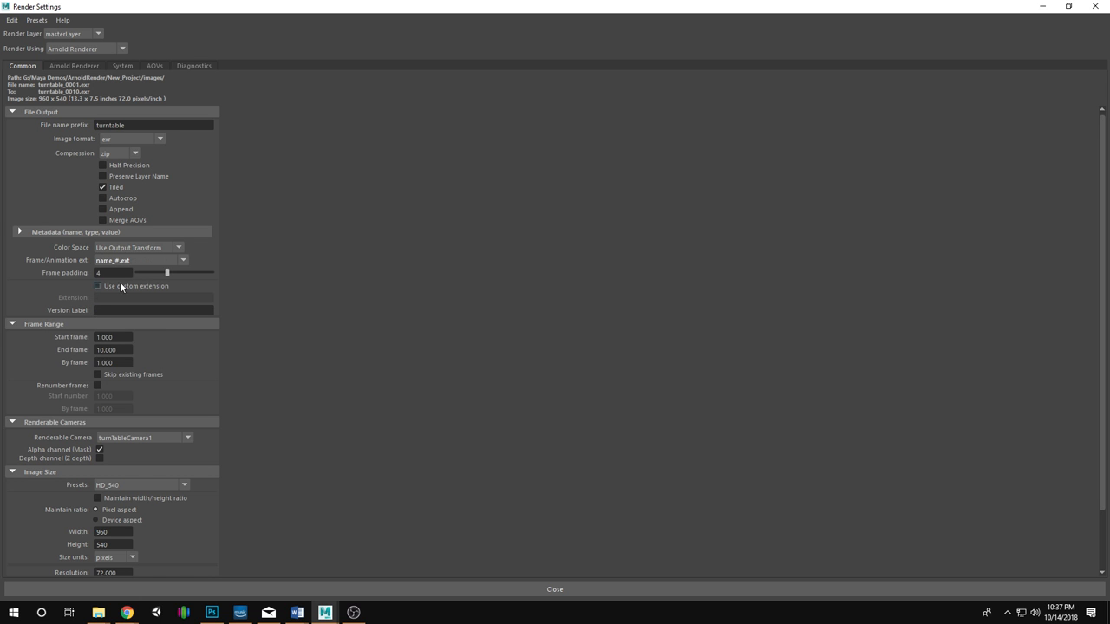
Review the Frame/Animation ext naming options and keep name_#.ext selected.
left_click(182, 261)
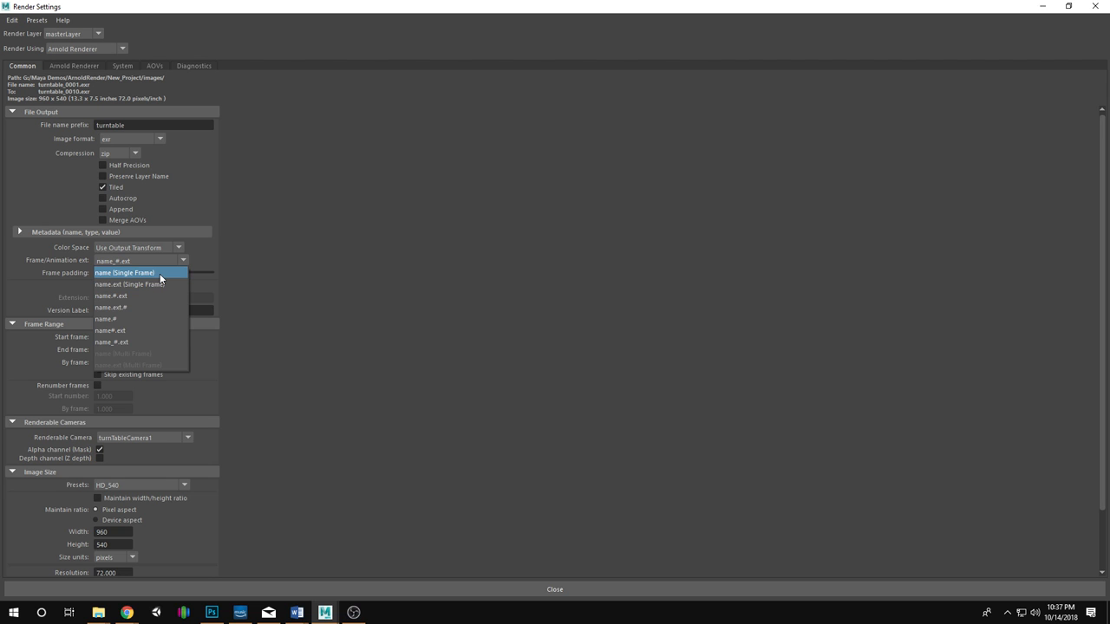
left_click(739, 229)
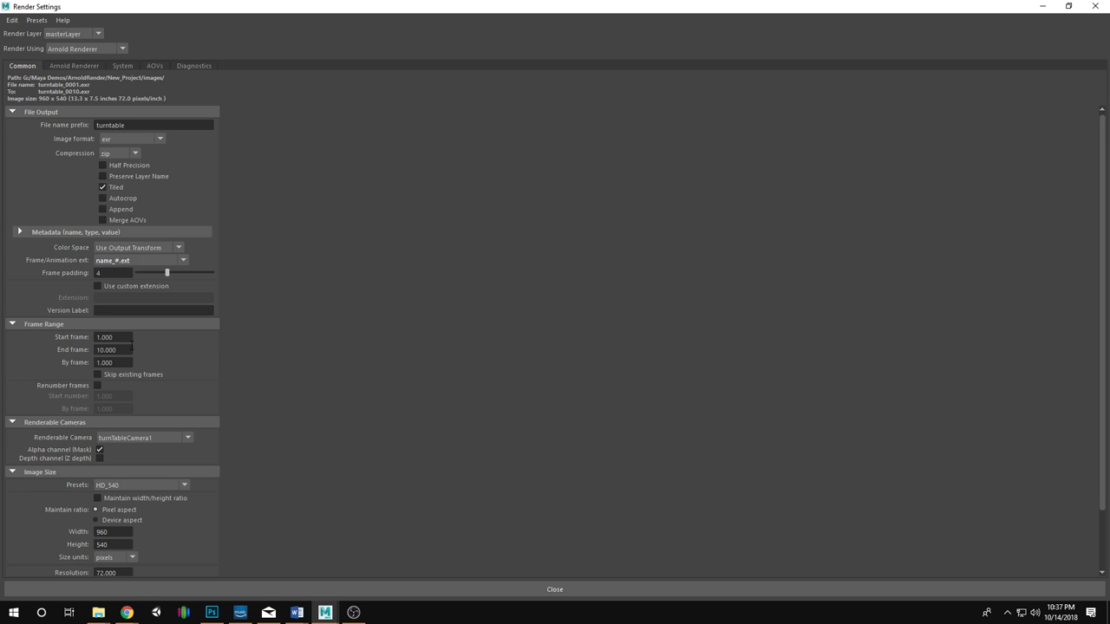
left_click(127, 349)
left_click(115, 262)
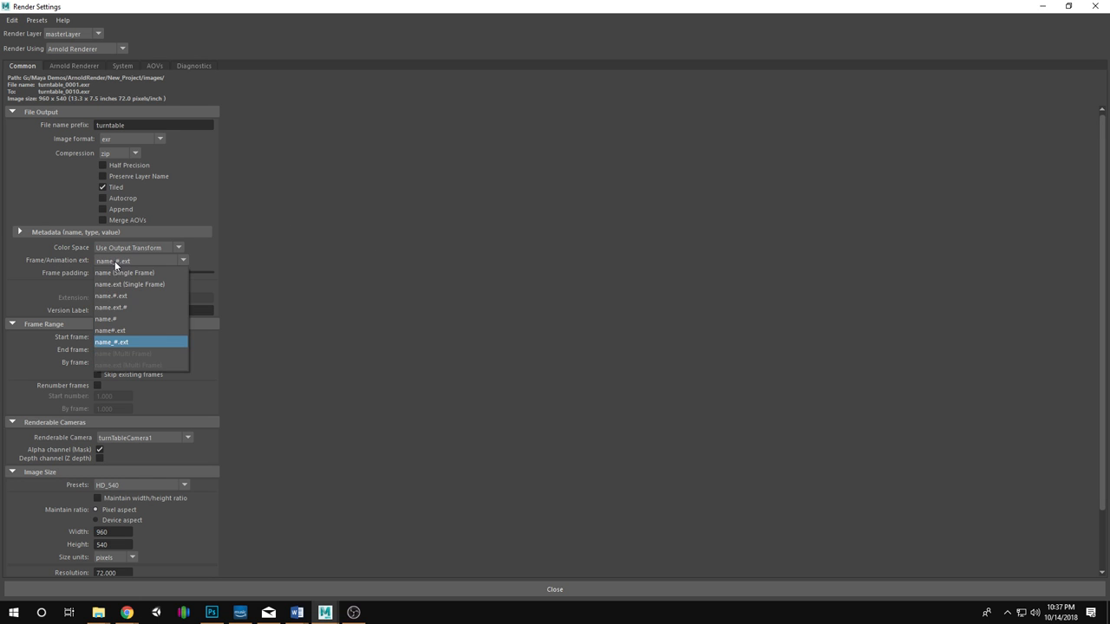
left_click(132, 341)
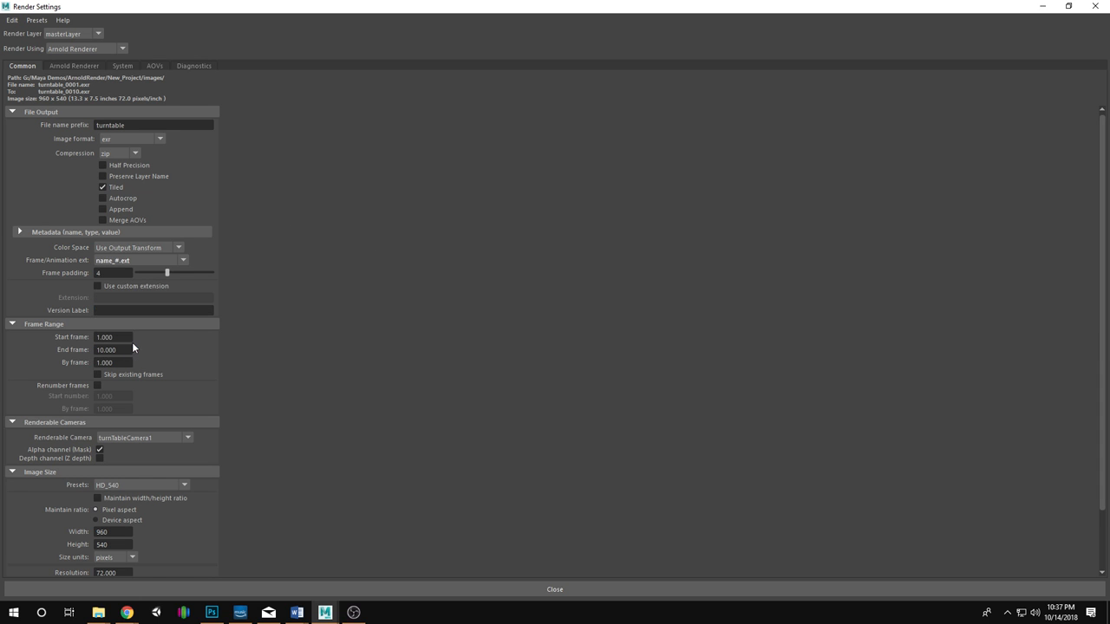
Set the frame range's end frame to 360 and close the render settings.
left_click(128, 351)
double_click(128, 350)
type("360")
key("Return")
scroll(417, 320, "down", 3)
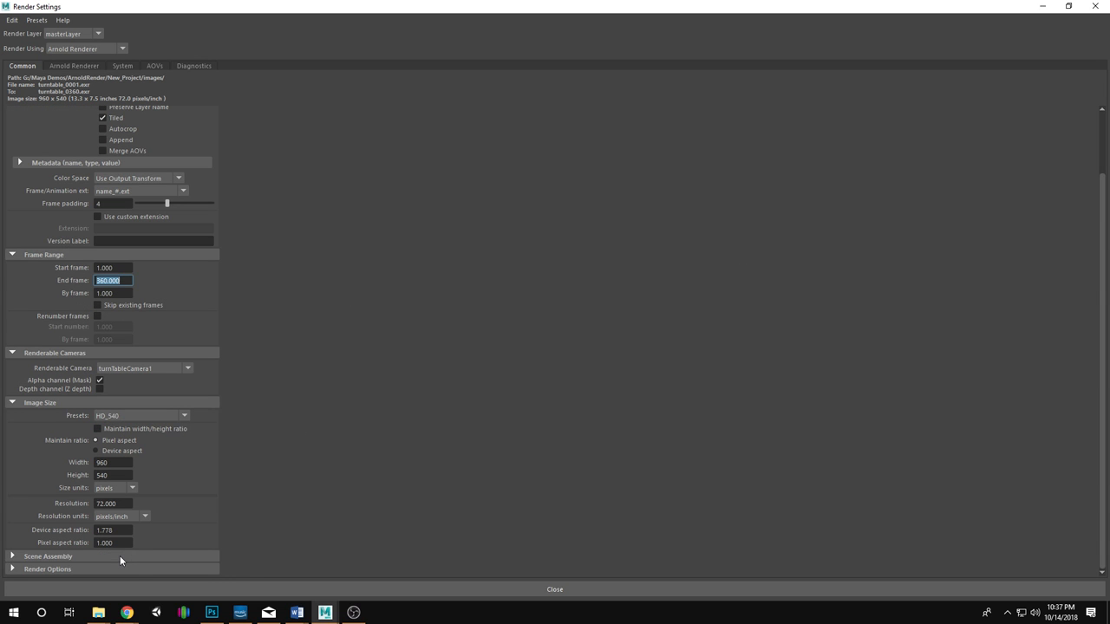
scroll(133, 563, "down", 1)
scroll(299, 572, "up", 4)
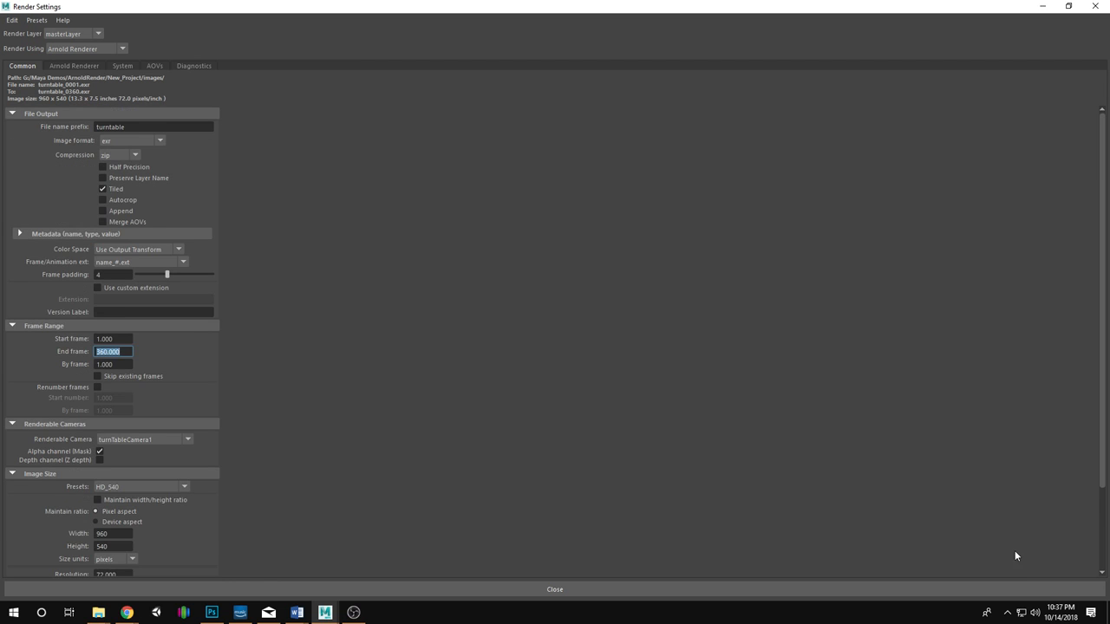
left_click(898, 591)
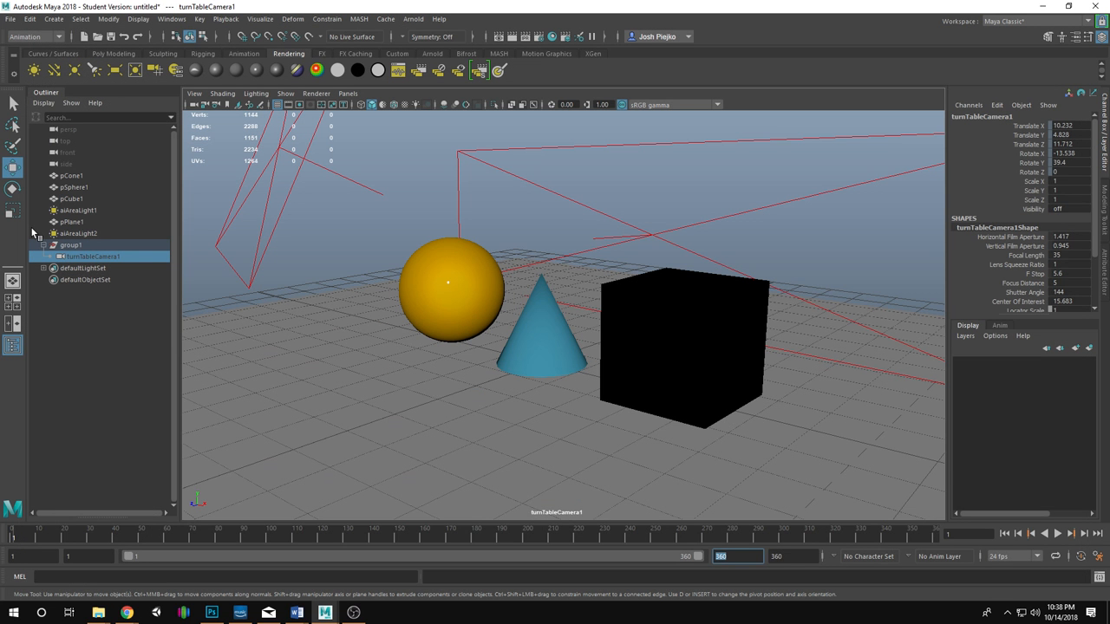
Switch to the Rendering menu set and open the Render Sequence options.
left_click(47, 38)
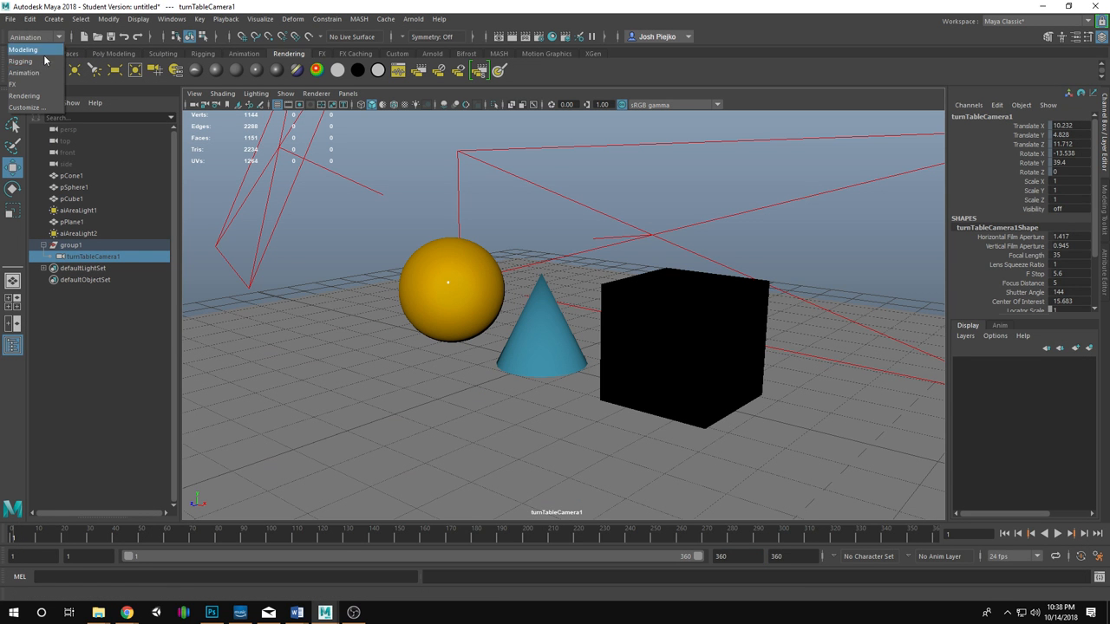
left_click(45, 96)
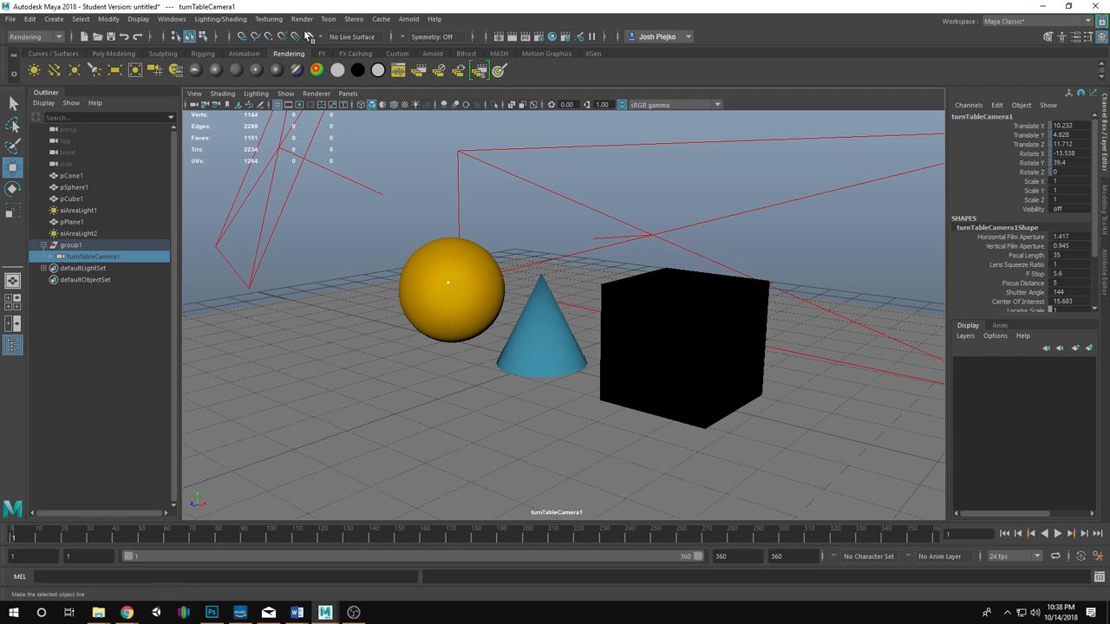
left_click(302, 18)
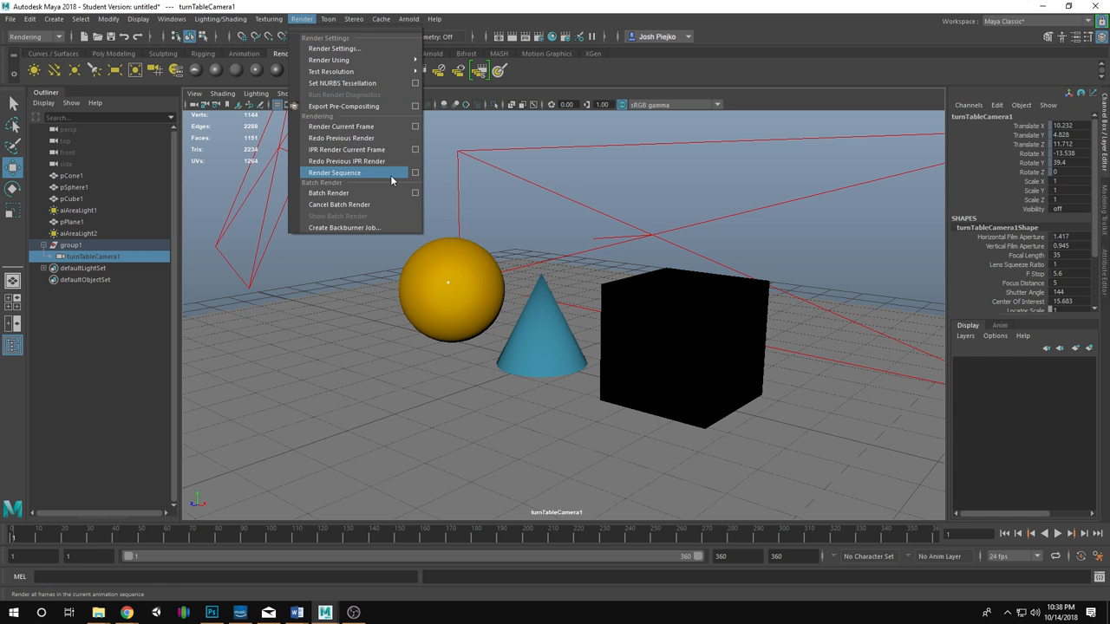
left_click(415, 177)
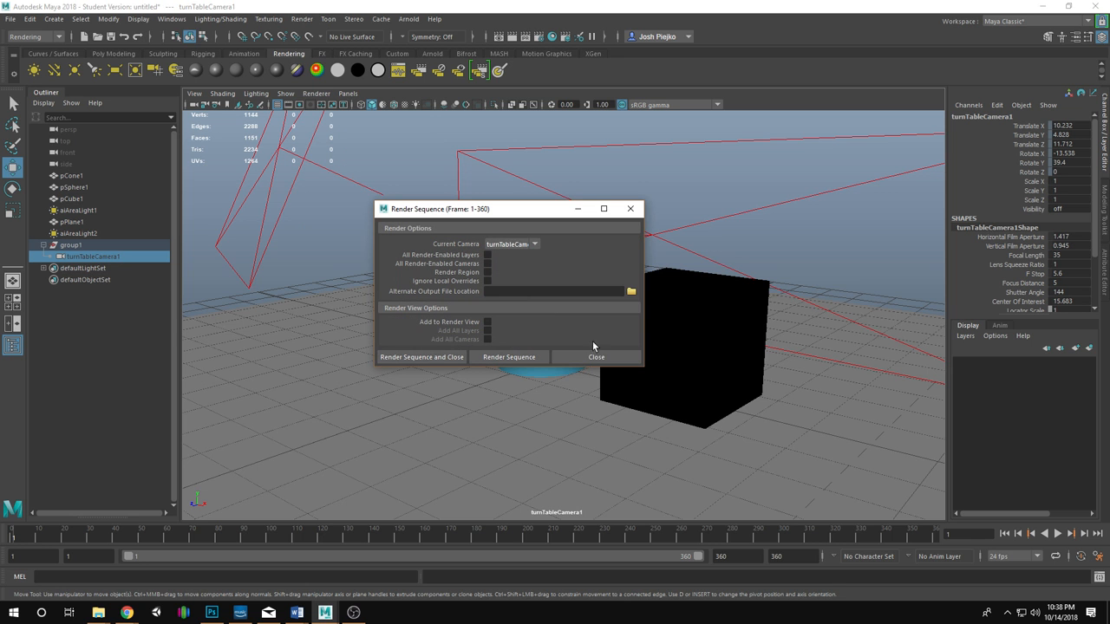
Check the output image path in the render settings and find where the project is set.
left_click(539, 36)
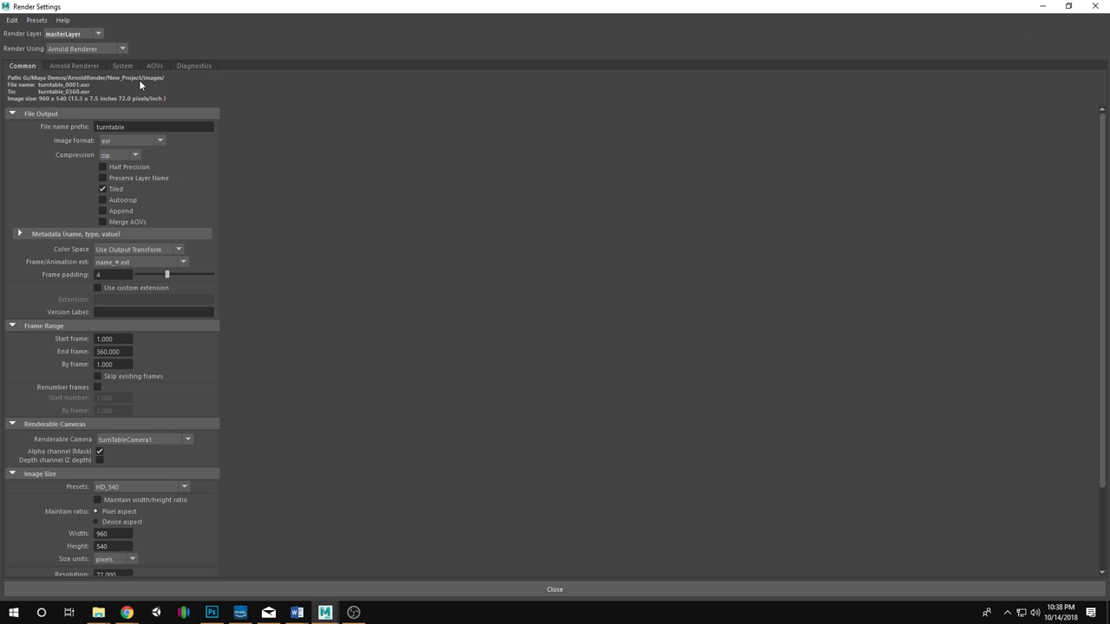
left_click(1046, 6)
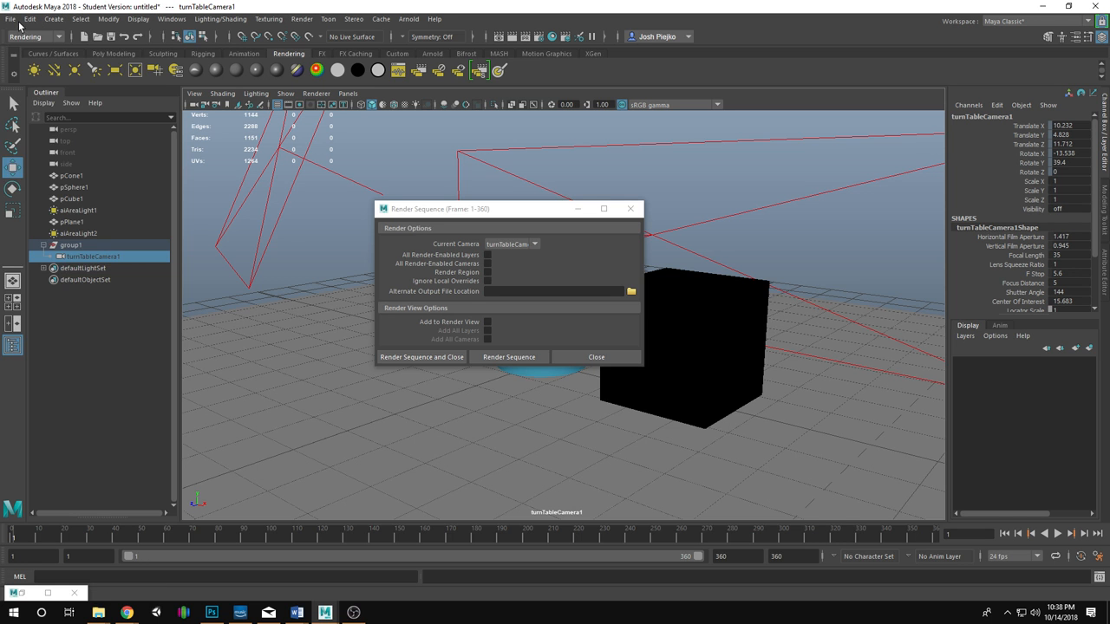
left_click(15, 21)
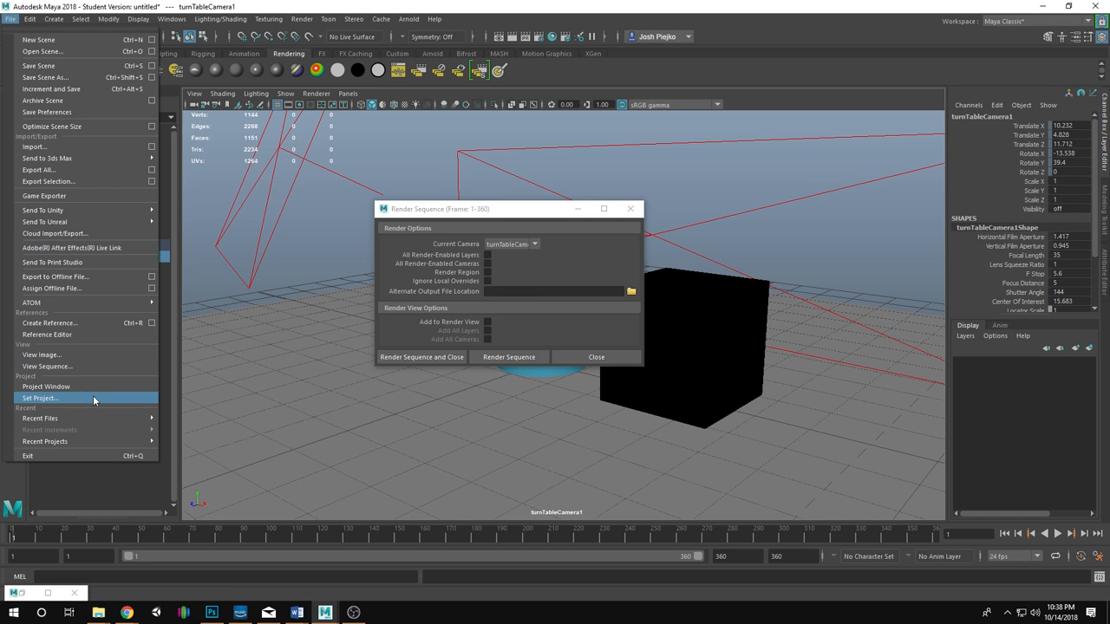
left_click(498, 5)
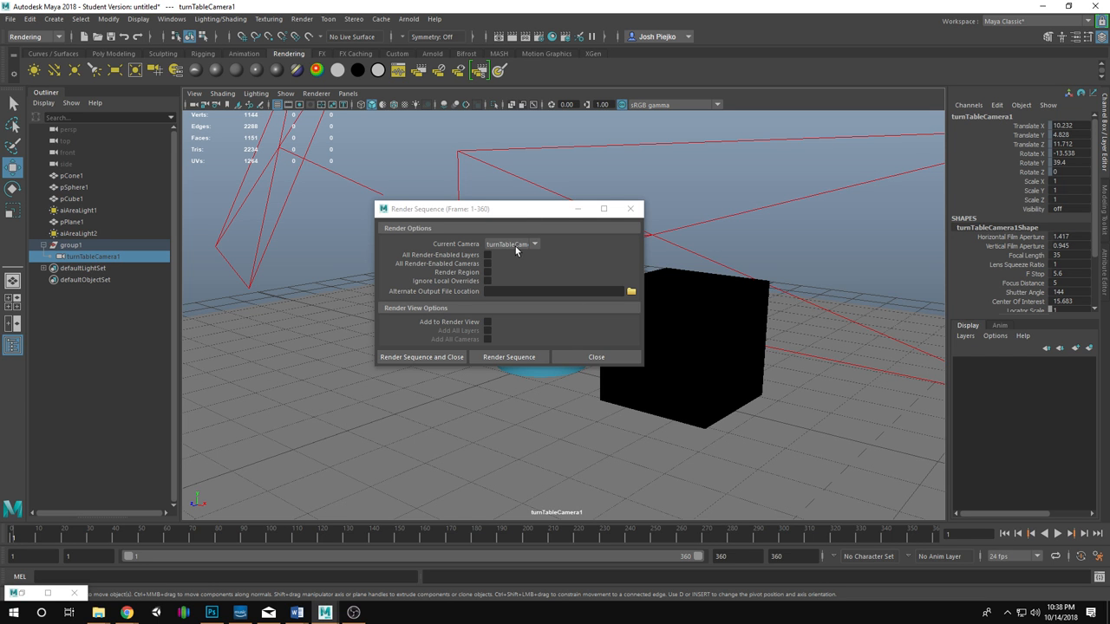
Render the sequence for frames 1-360 from the turntable camera.
left_click(516, 358)
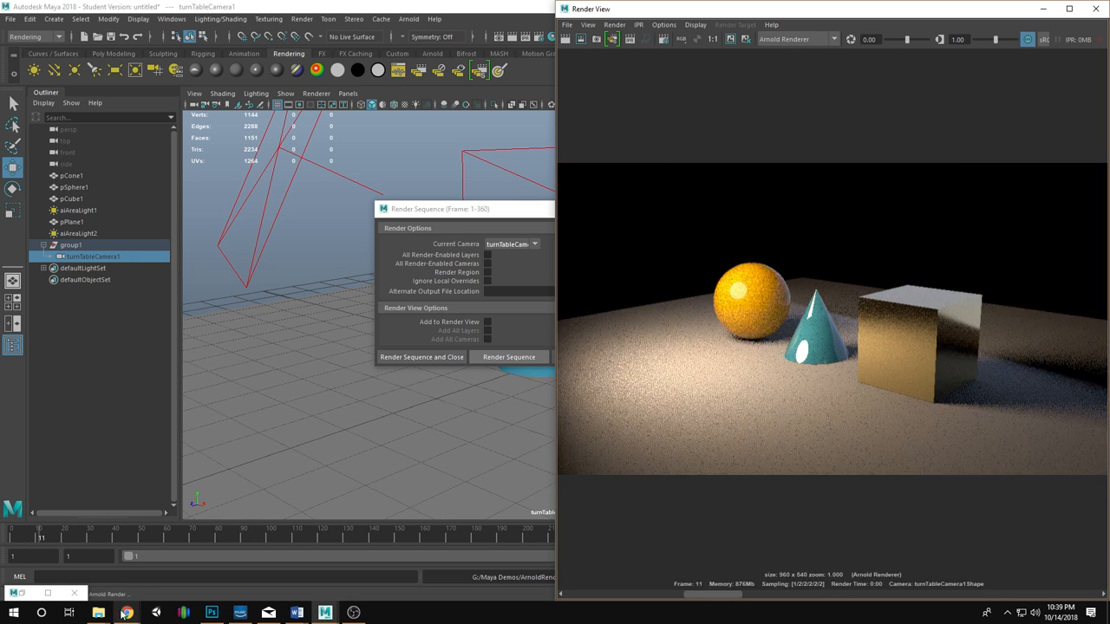
Switch to File Explorer and open Maya Demos > ArnoldRender > New_Project > images to check the rendered turntable frames.
mouse_move(113, 612)
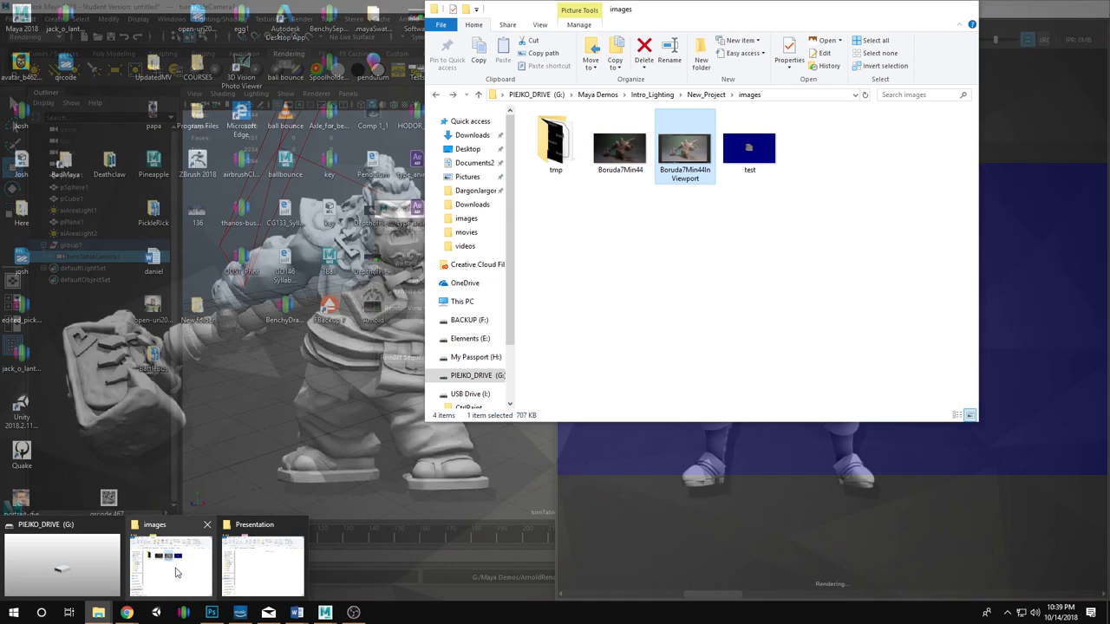
left_click(172, 566)
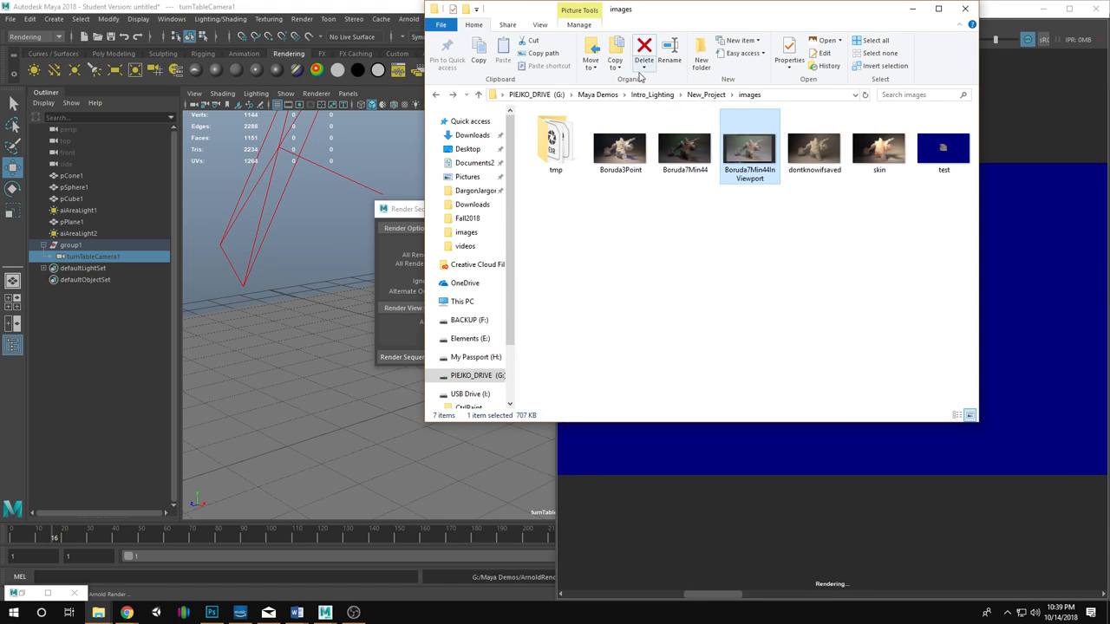
left_click(597, 95)
left_click_drag(641, 19, 249, 72)
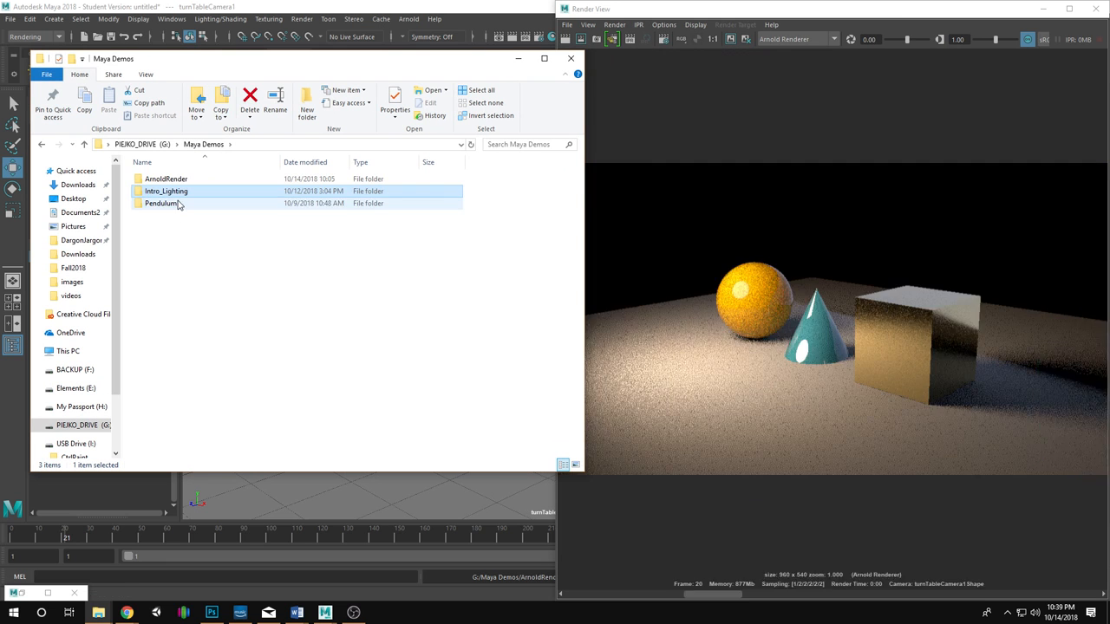
double_click(177, 179)
double_click(179, 182)
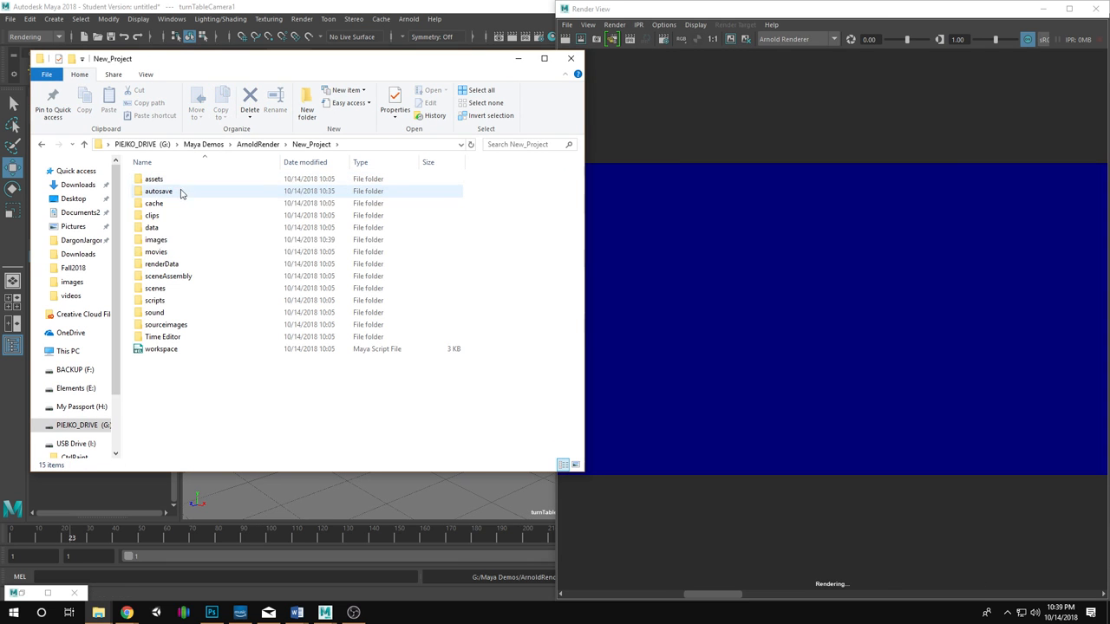
double_click(184, 242)
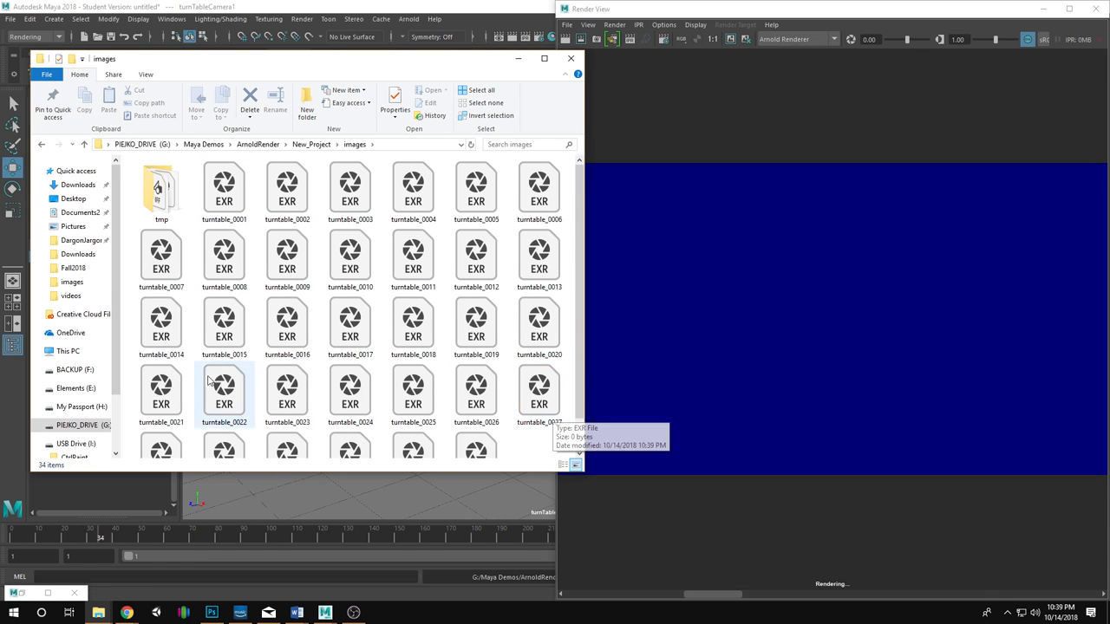
Search for and launch Adobe After Effects.
left_click(47, 617)
type("a")
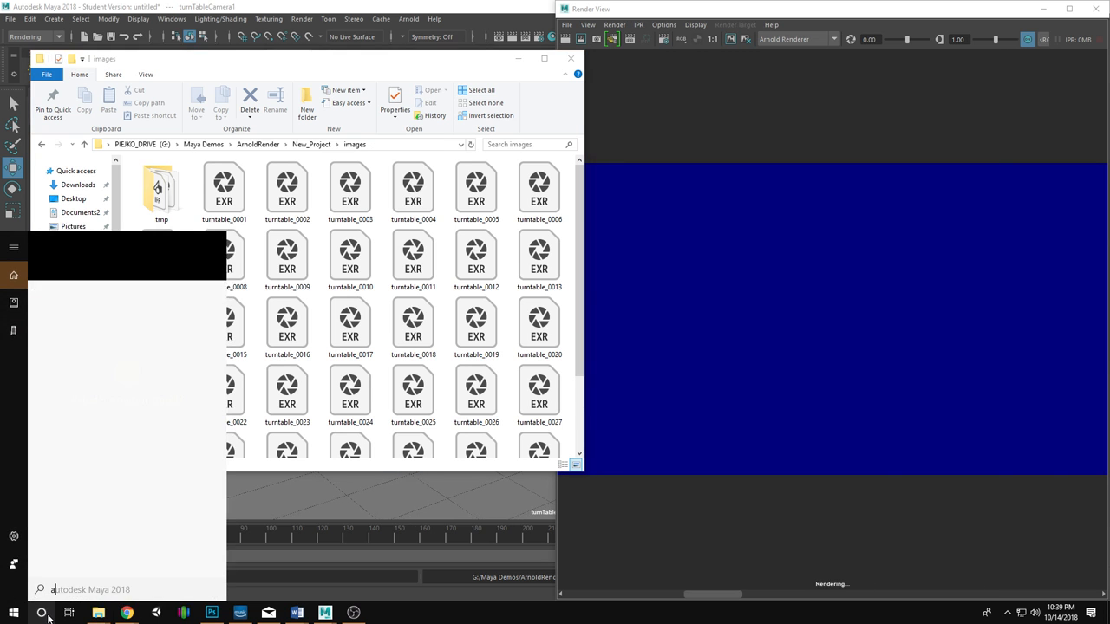
type("fter")
left_click(116, 306)
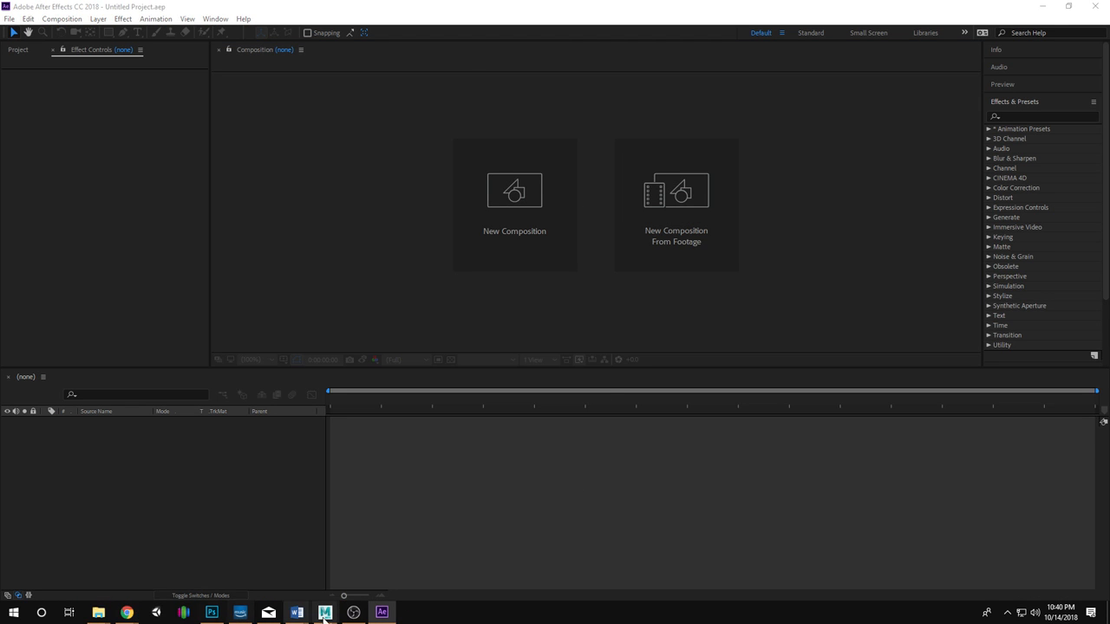
Switch to Maya's Render View to check the sequence's progress, and return to After Effects.
mouse_move(325, 612)
left_click(394, 560)
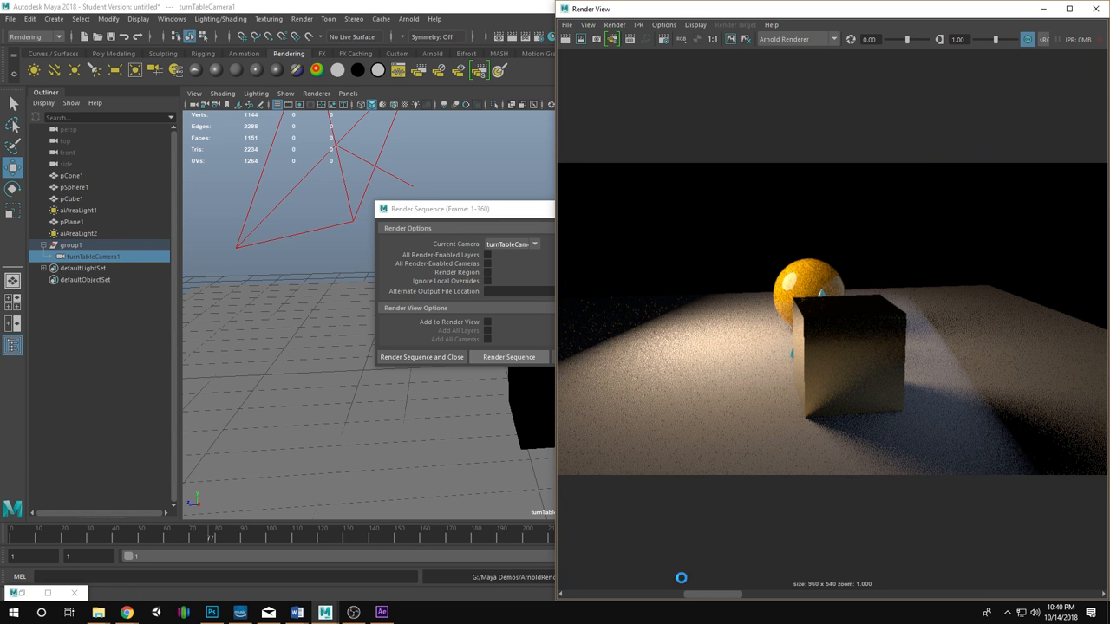
left_click(382, 612)
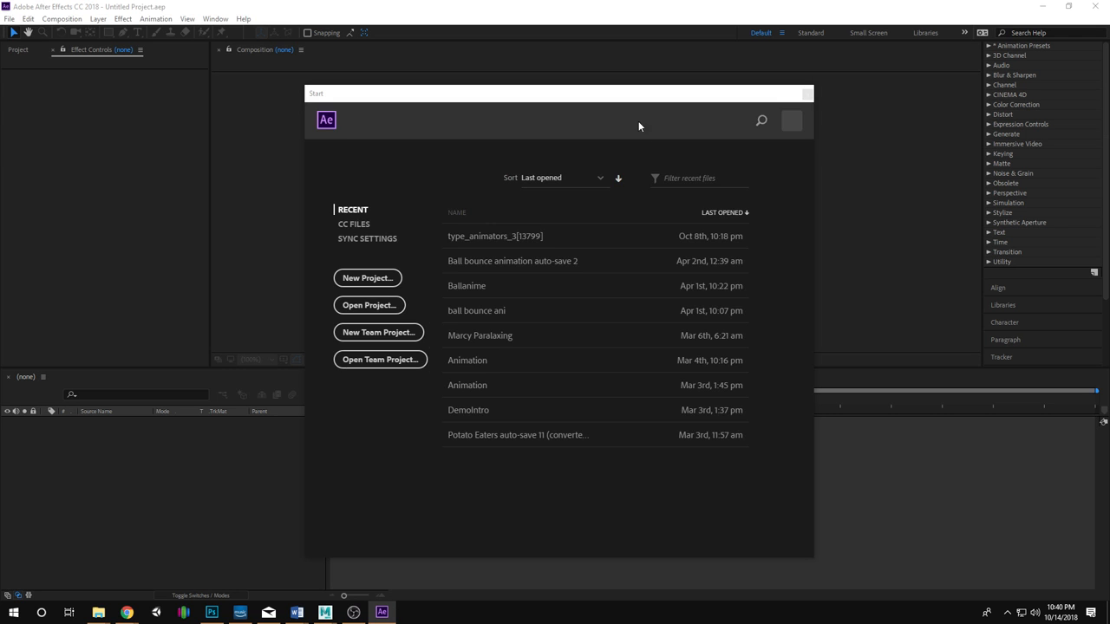
Dismiss the After Effects Start window and open the Import File dialog.
left_click(807, 94)
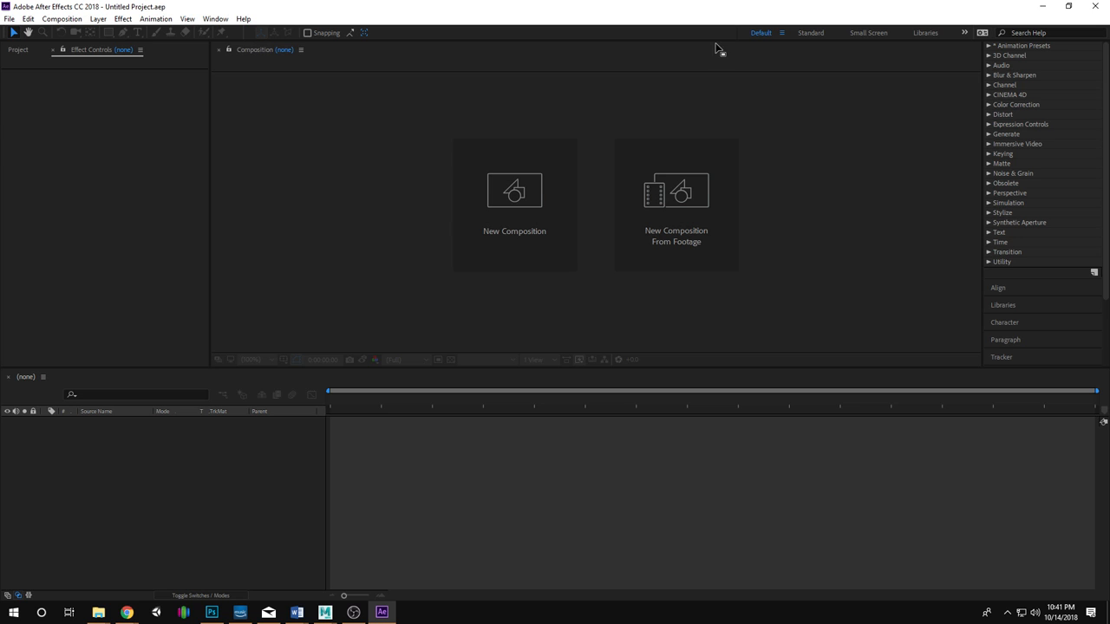
left_click(86, 114)
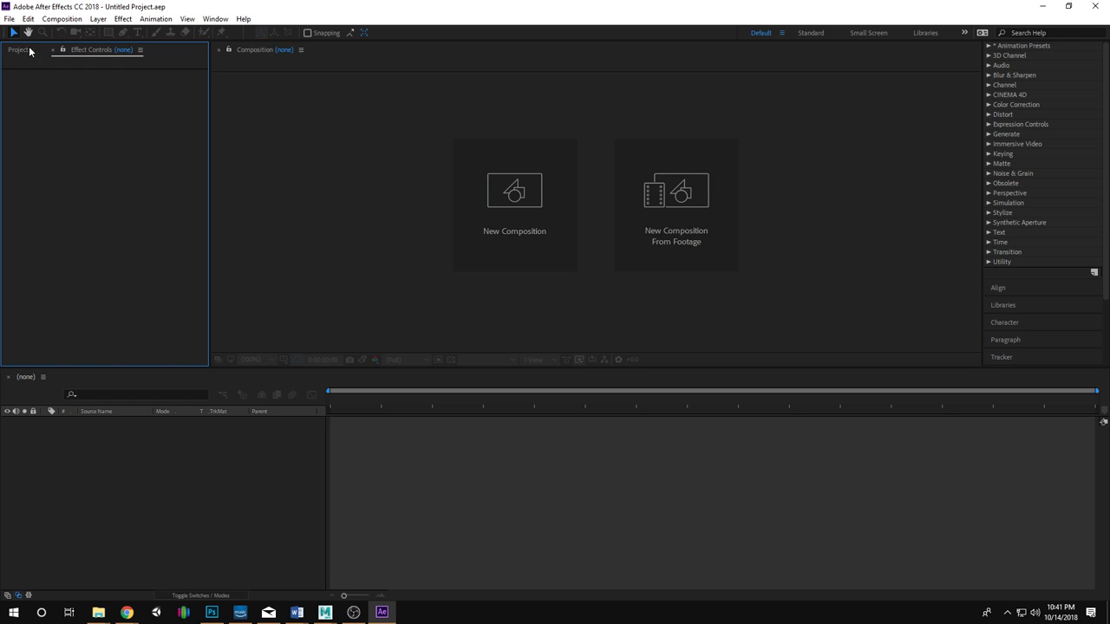
left_click(9, 19)
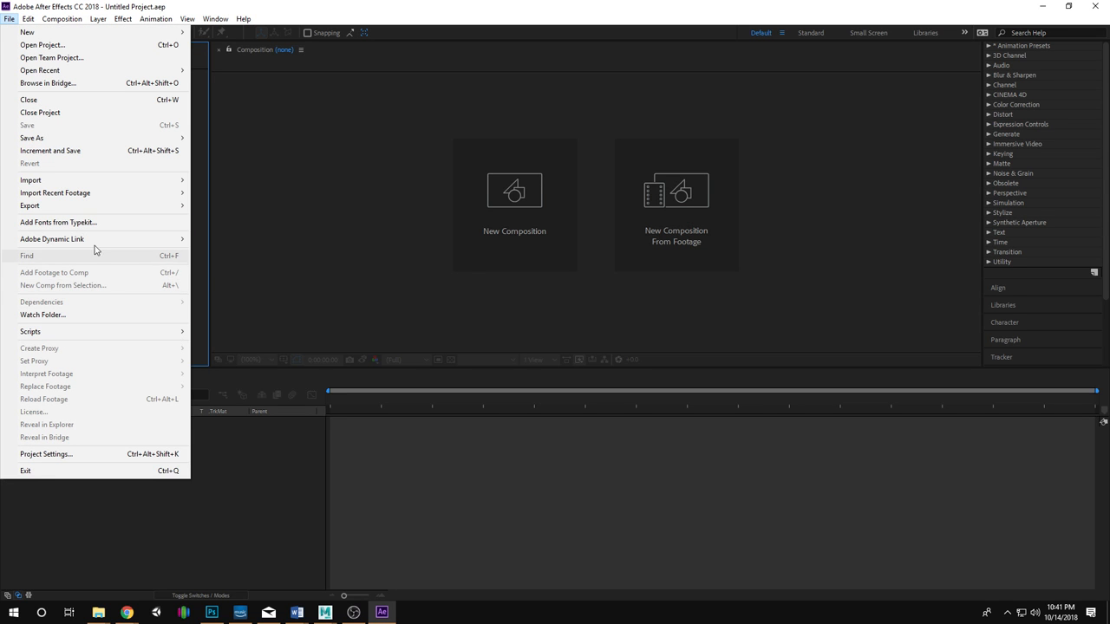
mouse_move(107, 183)
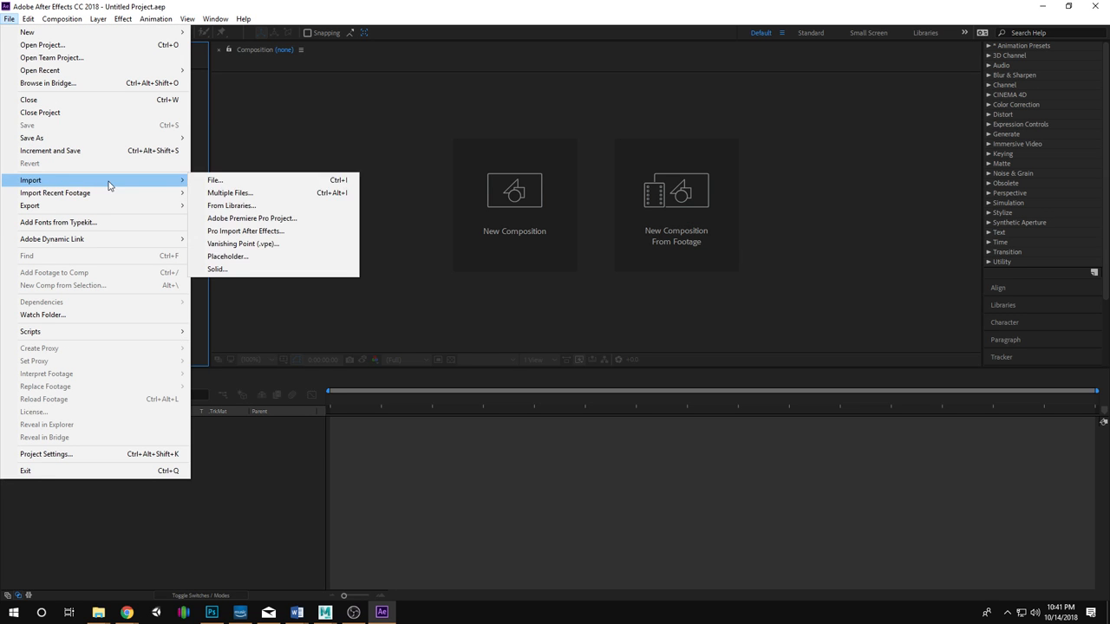
left_click(229, 183)
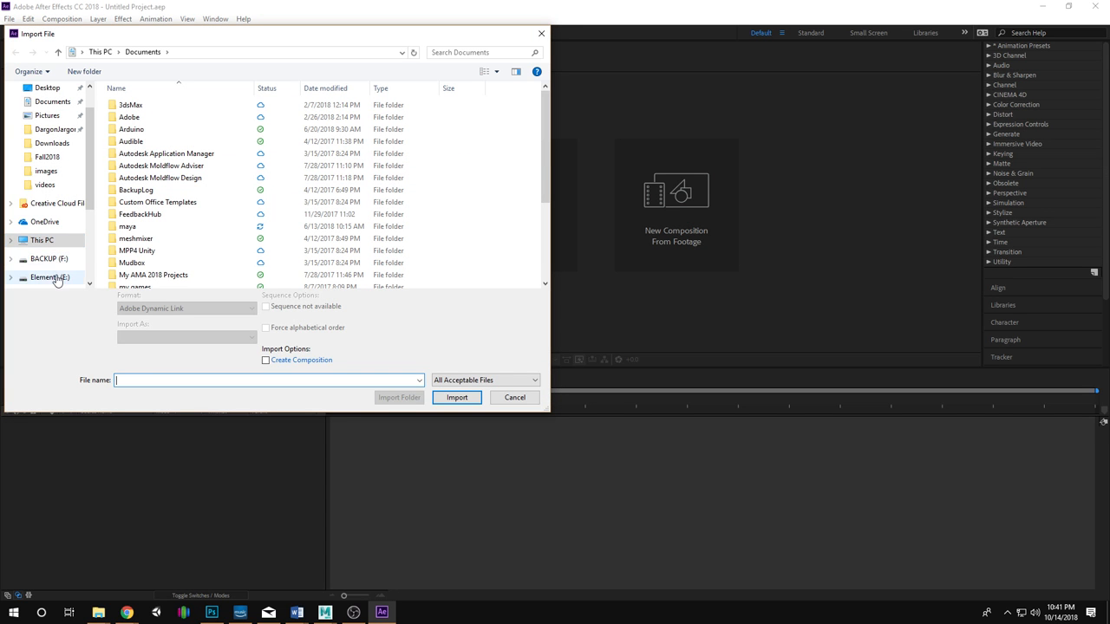
Browse the G: drive to Maya Demos > ArnoldRender > New_Project > images.
scroll(56, 277, "down", 4)
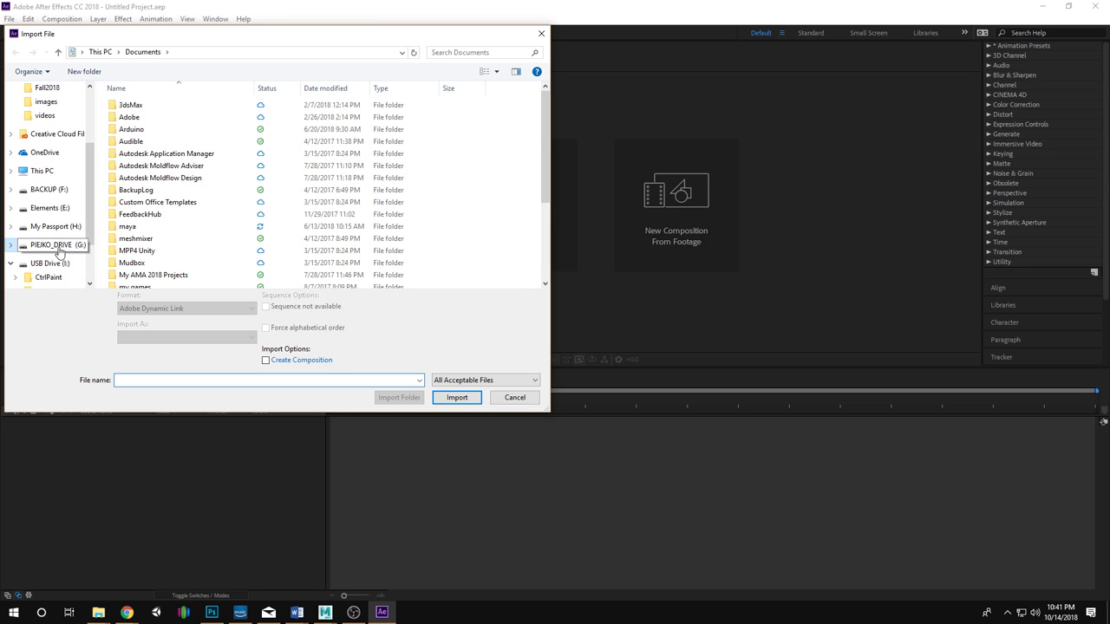
left_click(57, 245)
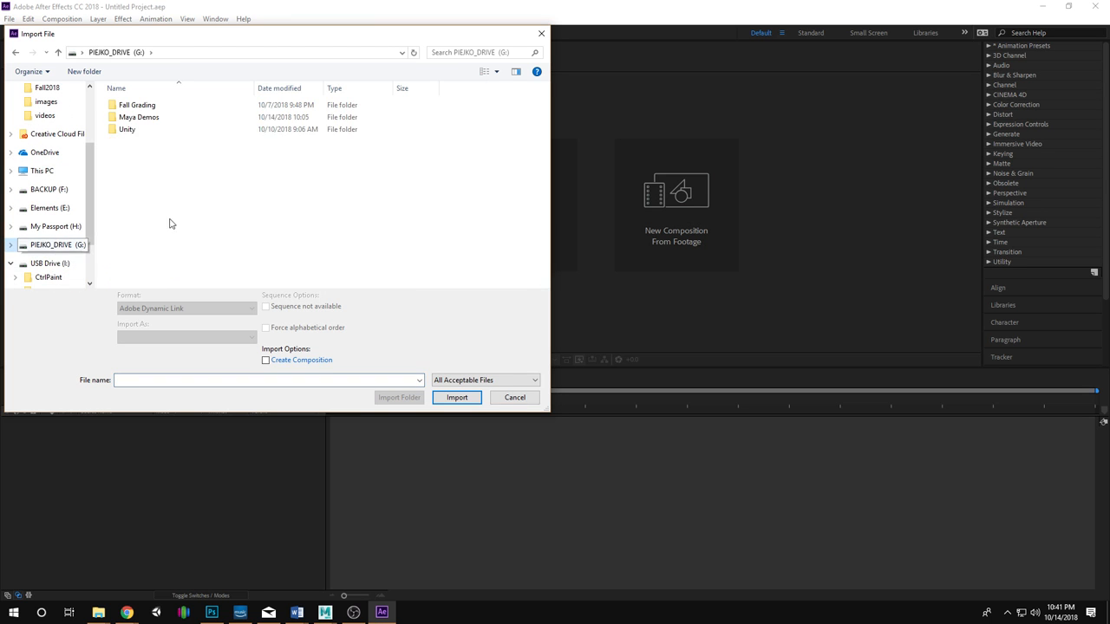
double_click(148, 119)
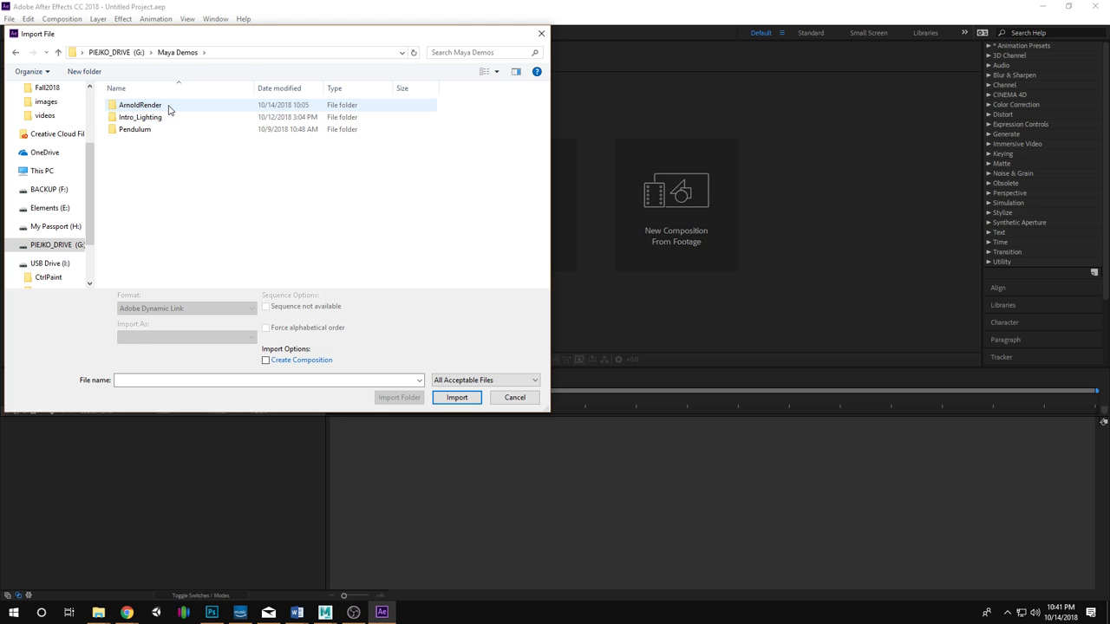
double_click(169, 109)
double_click(169, 109)
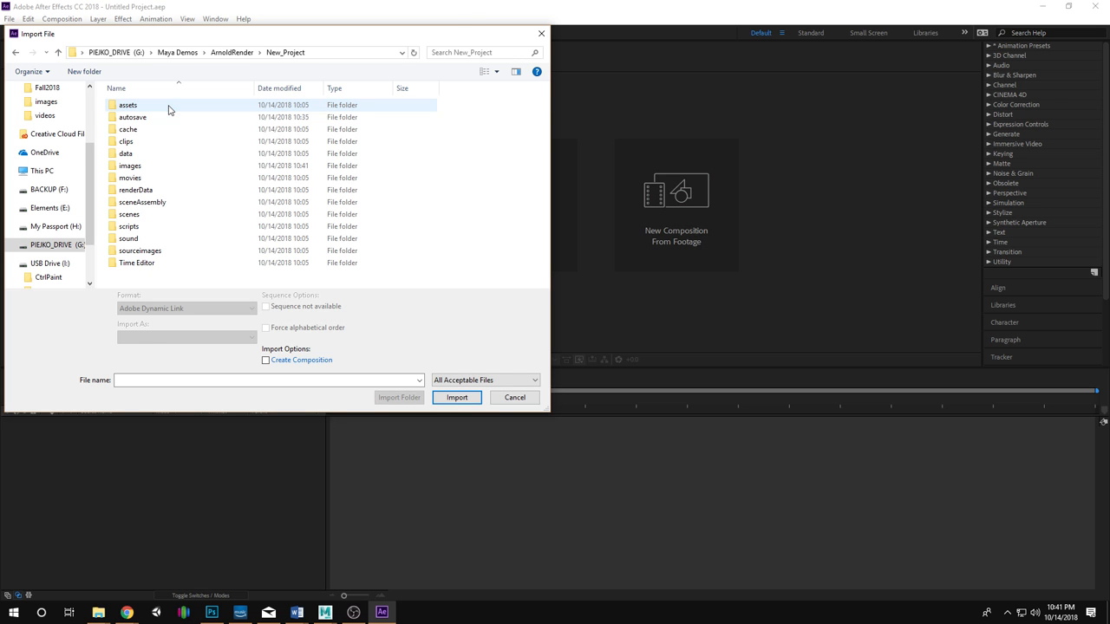
double_click(130, 166)
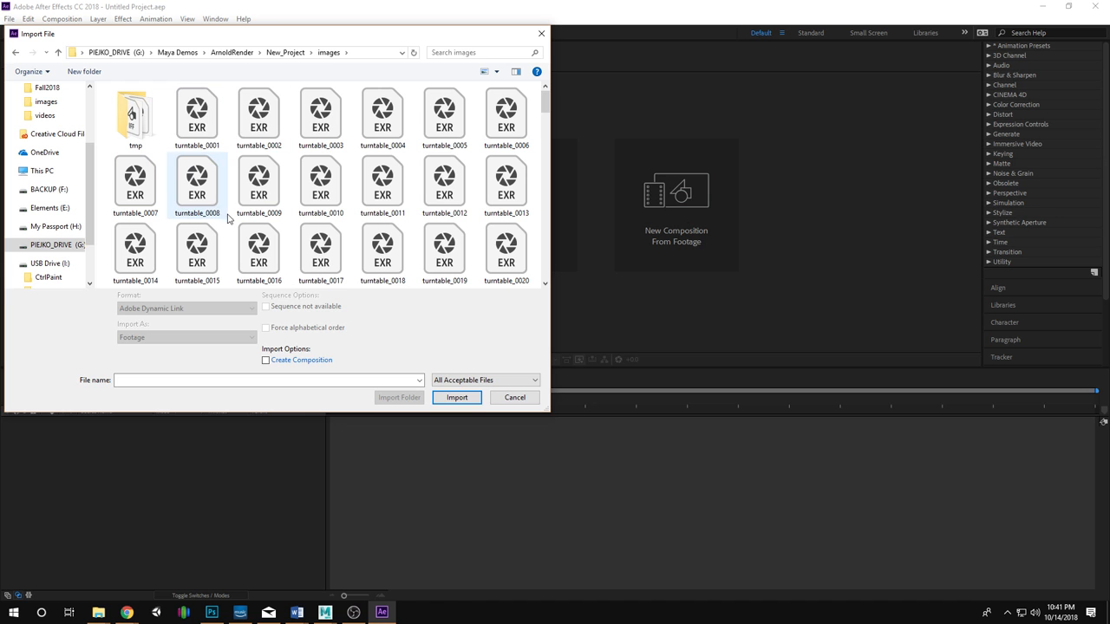
Import the frames from turntable_0001 as footage with OpenEXR Sequence enabled, and create a composition from the imported sequence.
left_click(198, 125)
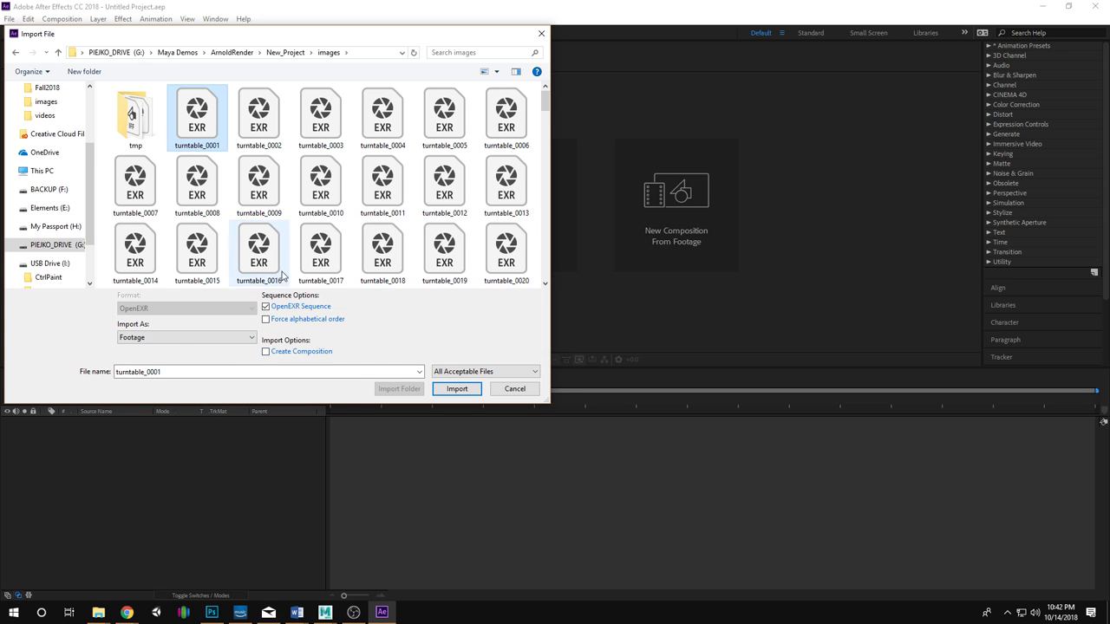
left_click(268, 308)
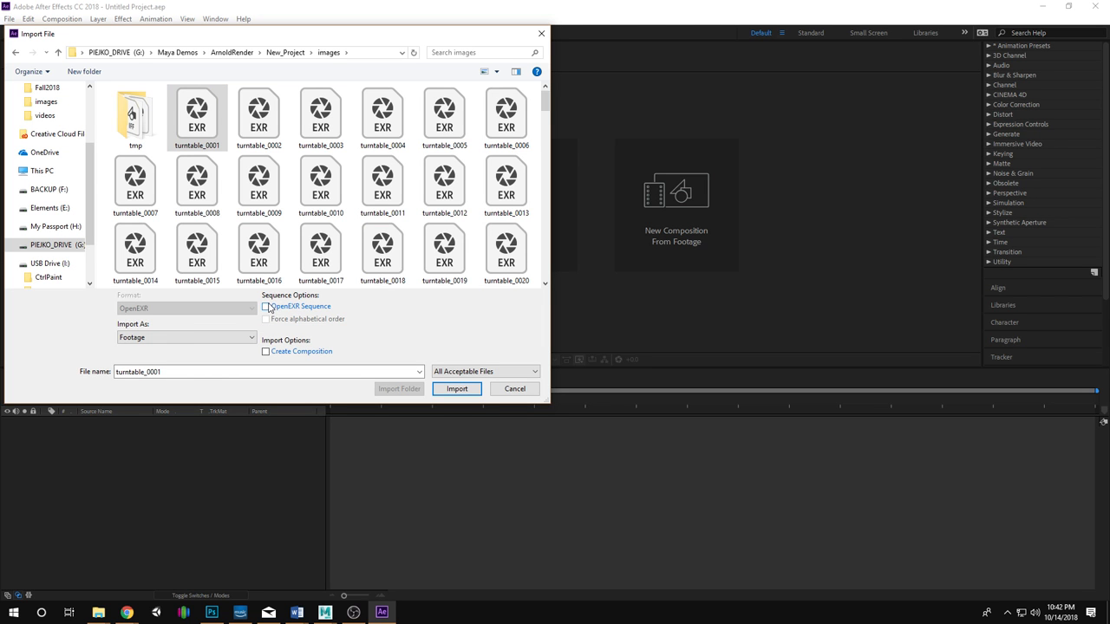
left_click(266, 307)
left_click(476, 396)
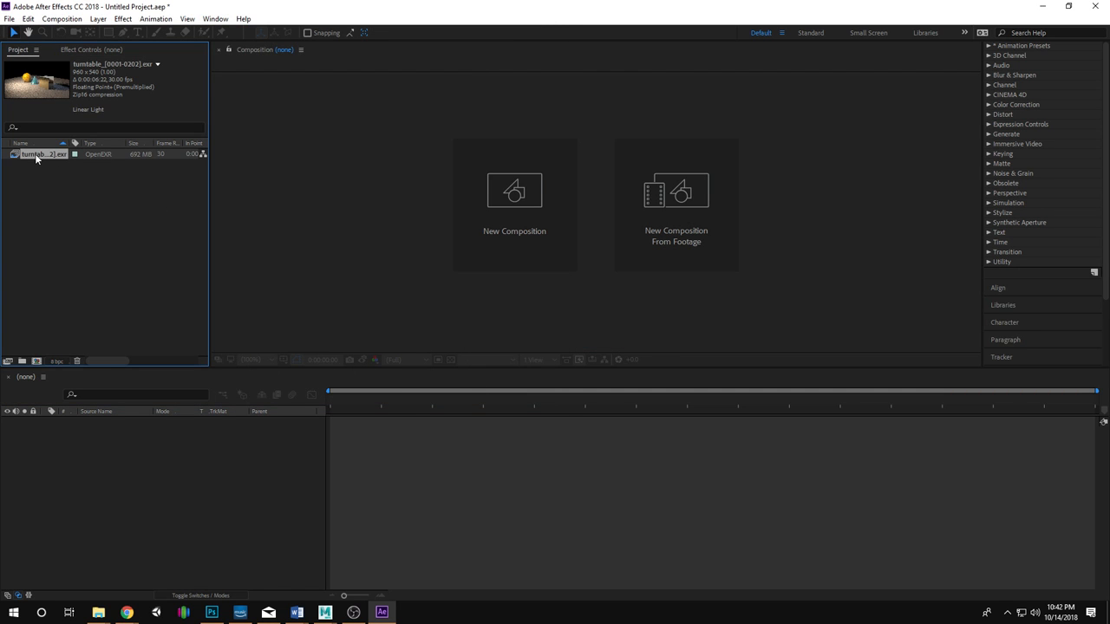
left_click_drag(36, 157, 373, 452)
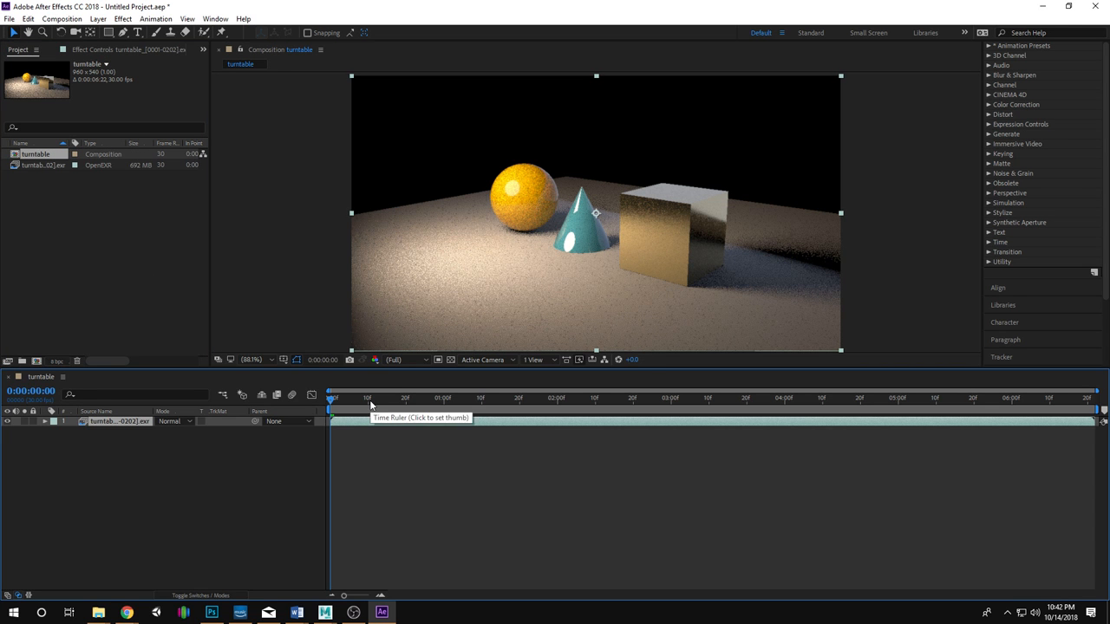
Preview the turntable composition's playback from the first frame to check the animation.
key("space")
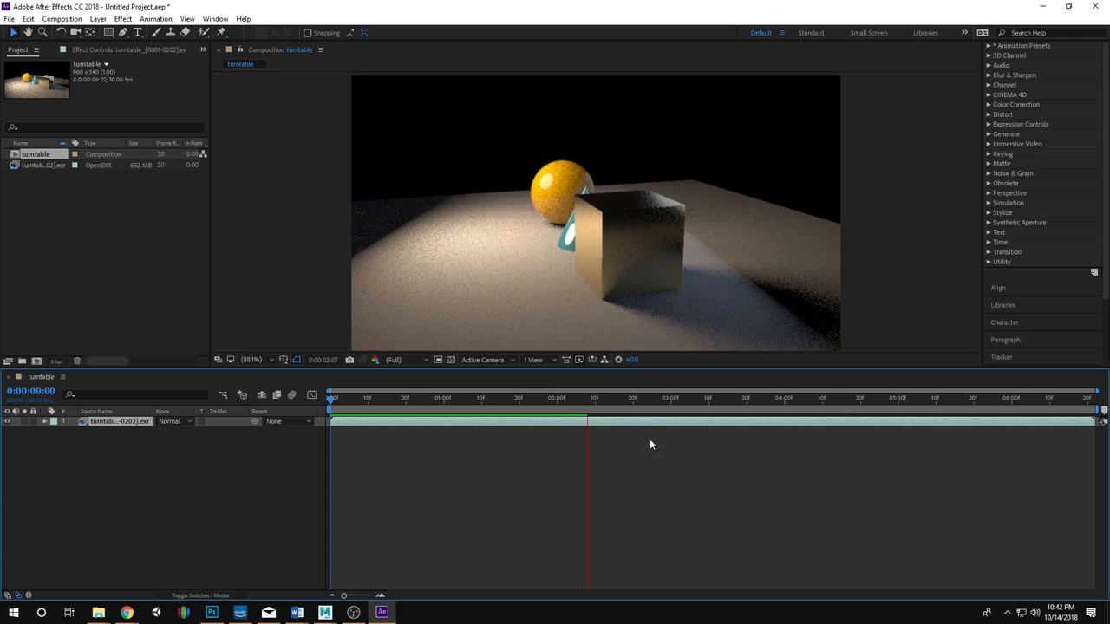
key("space")
left_click_drag(602, 398, 330, 398)
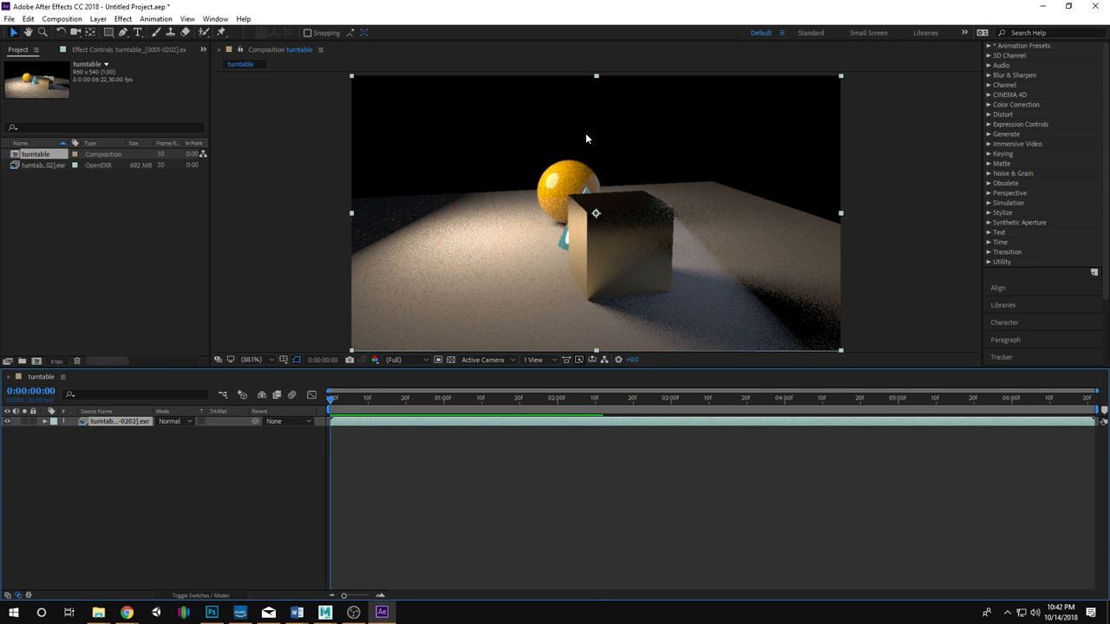
left_click_drag(334, 395, 325, 425)
key("space")
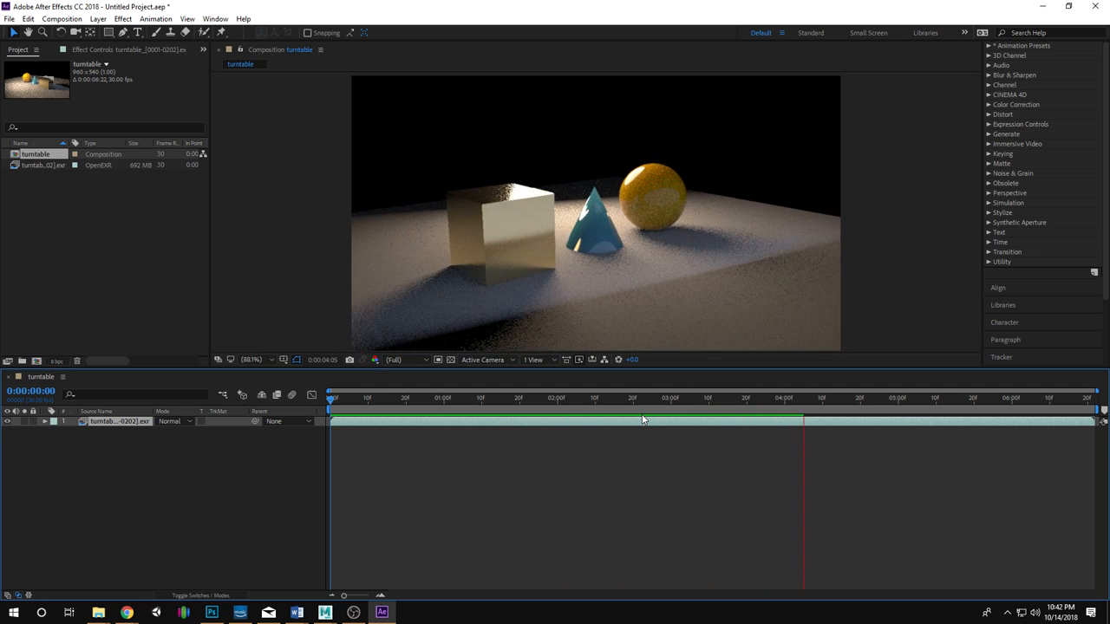
key("space")
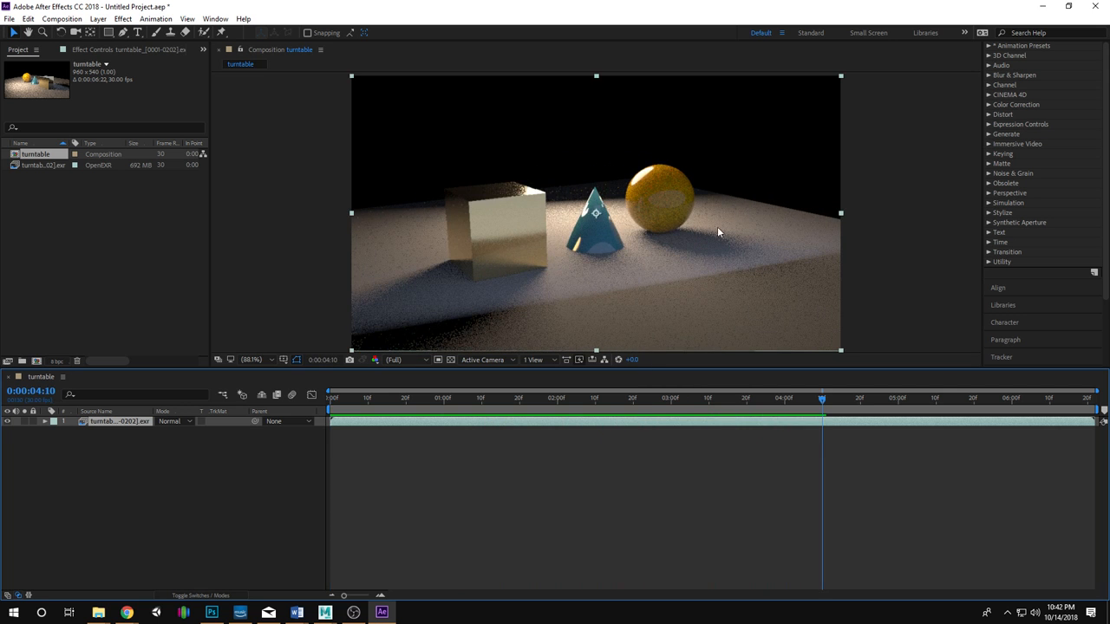
Check the turntable render's progress in Maya's Render View, and switch back to After Effects.
mouse_move(325, 612)
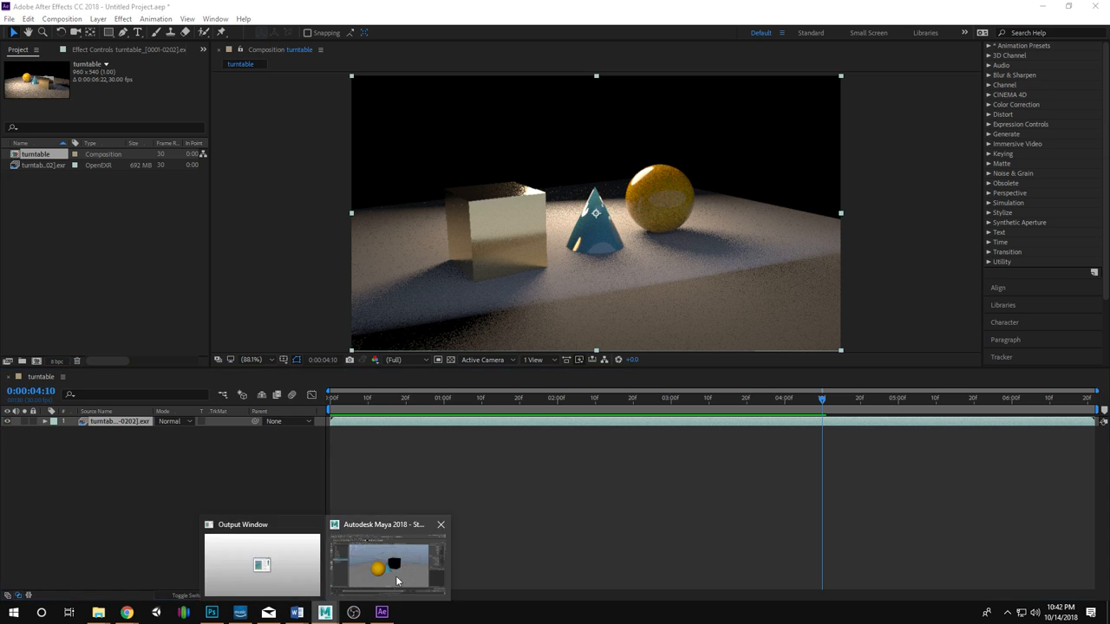
left_click(397, 574)
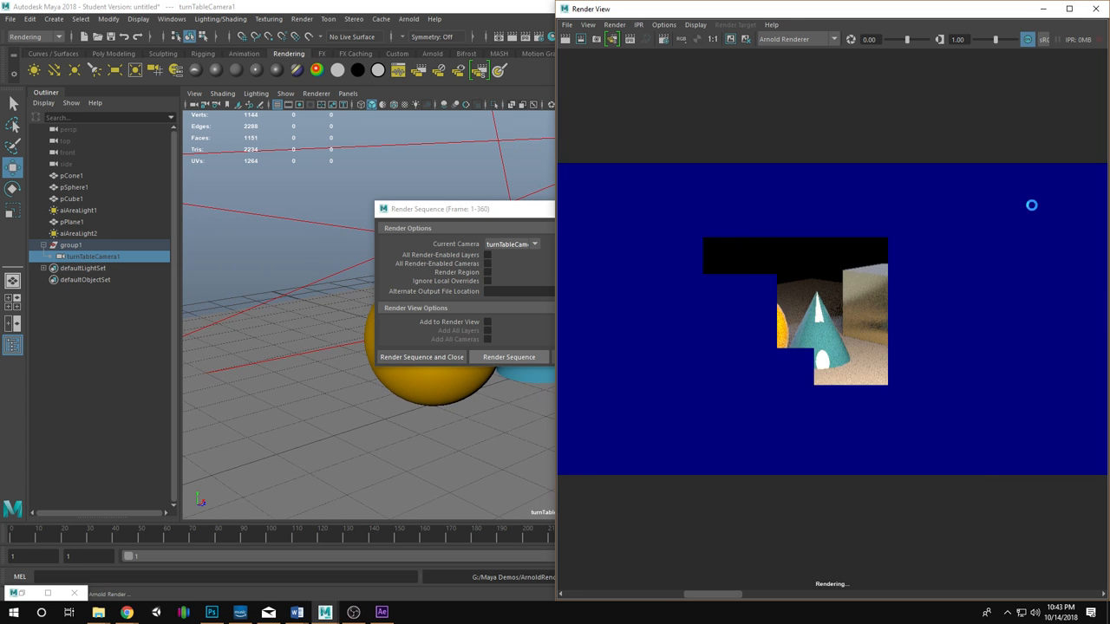
left_click(382, 612)
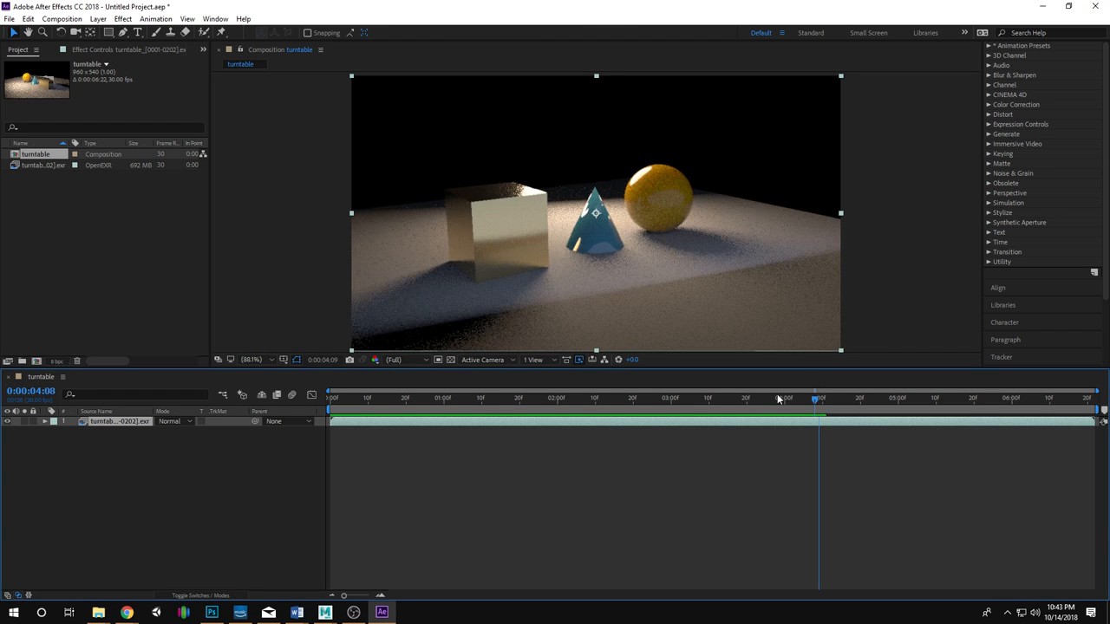
Return the current time to 0:00:00:00 and add the turntable composition to the Adobe Media Encoder queue.
left_click_drag(778, 399, 226, 409)
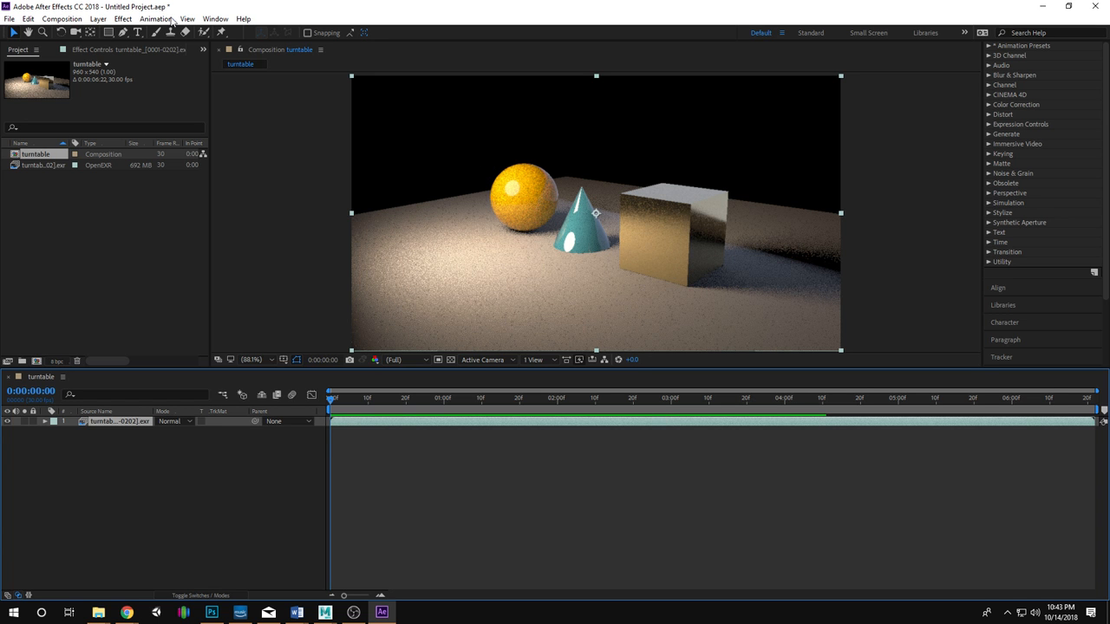
left_click(65, 18)
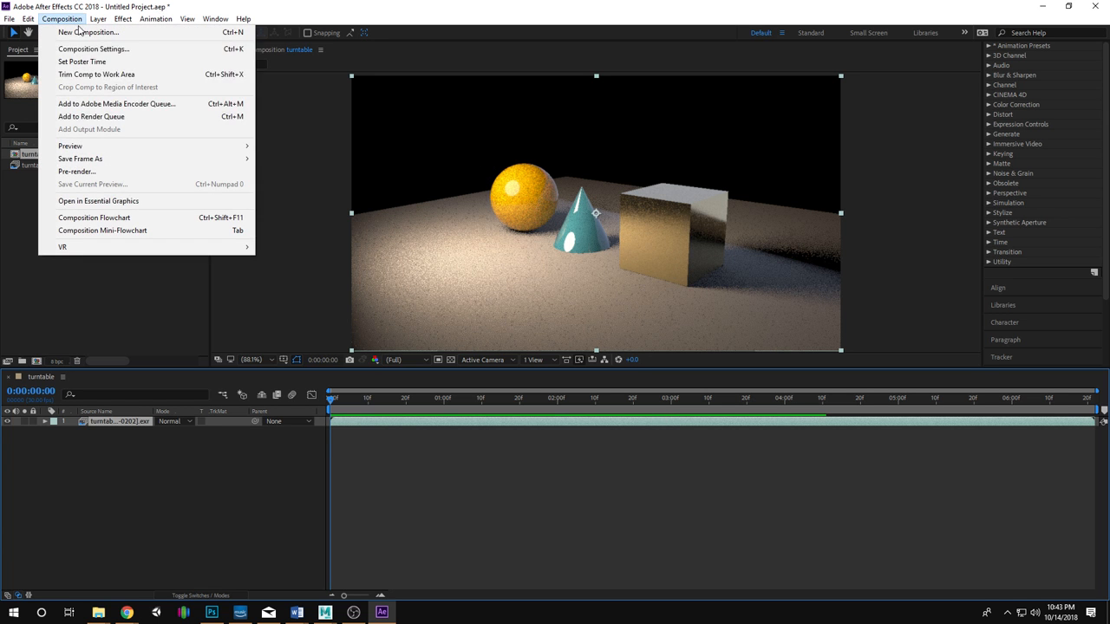
left_click(131, 106)
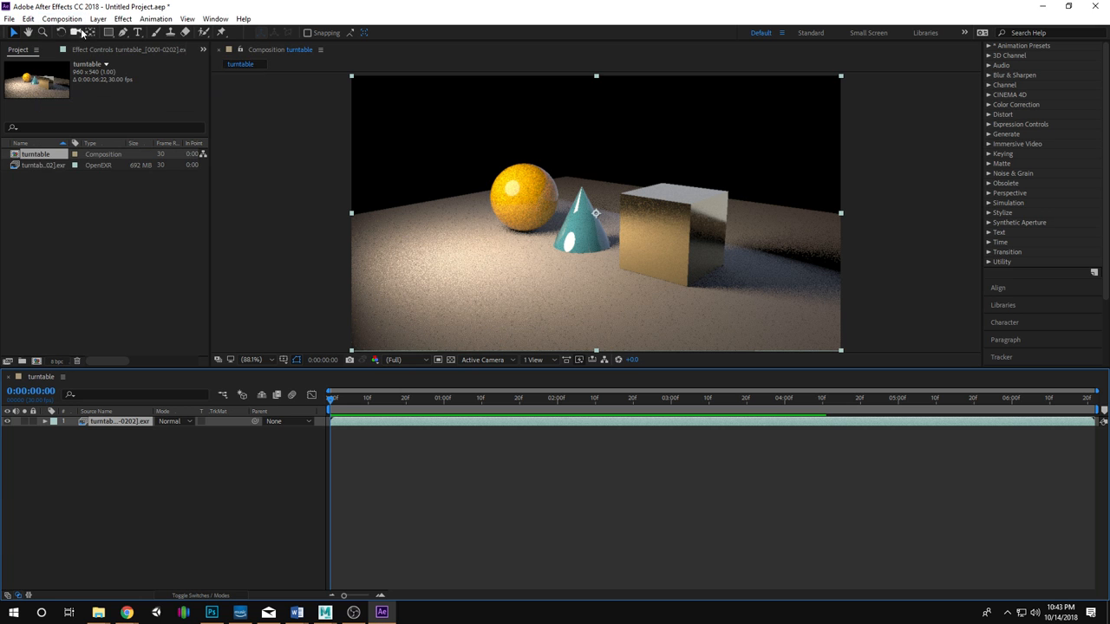
left_click(79, 21)
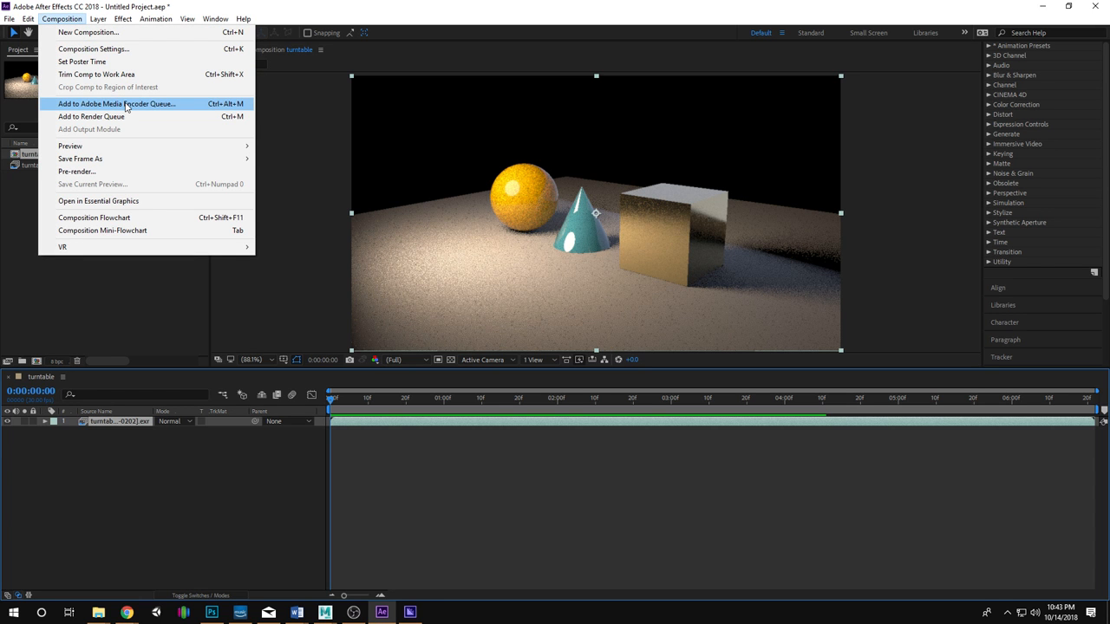
left_click(127, 106)
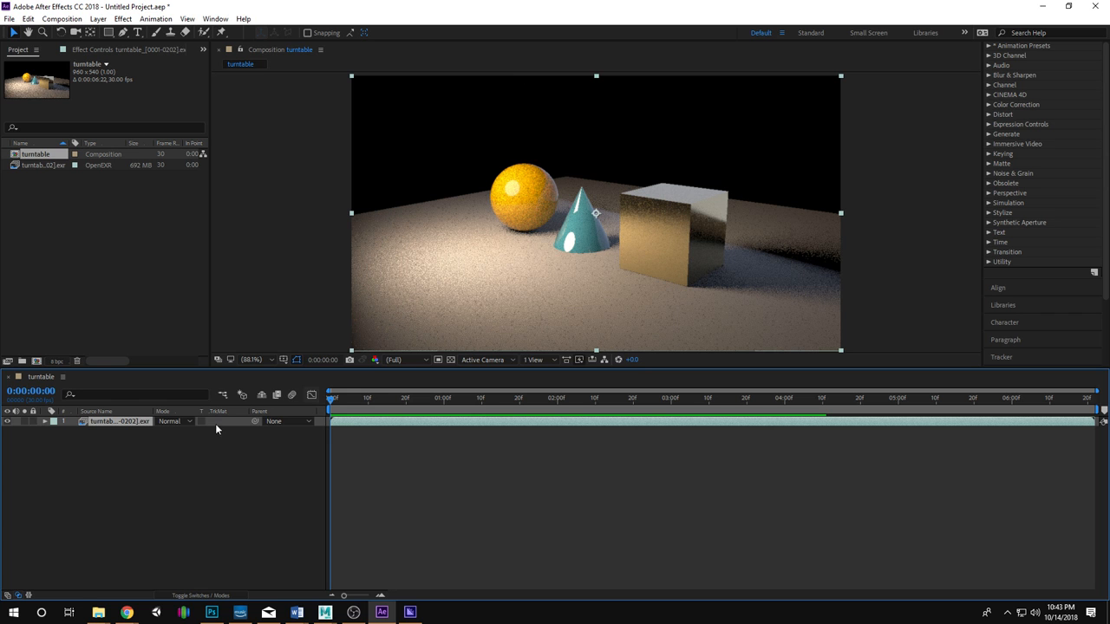
Switch to Adobe Media Encoder and remove the PendulumDemo.0003 job from the queue.
left_click(412, 612)
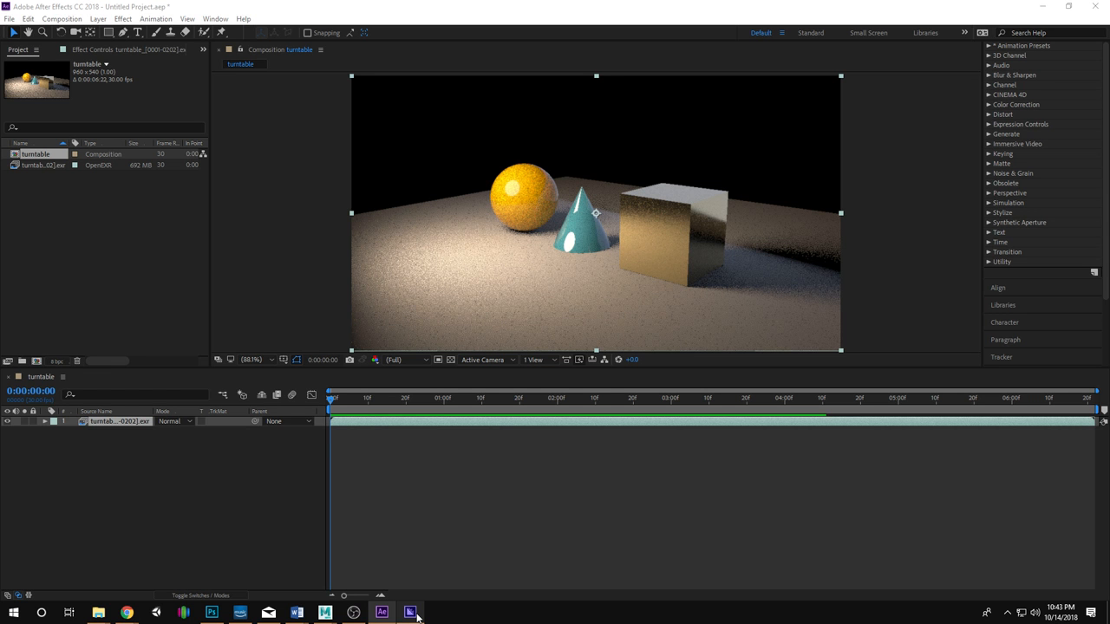
left_click(417, 614)
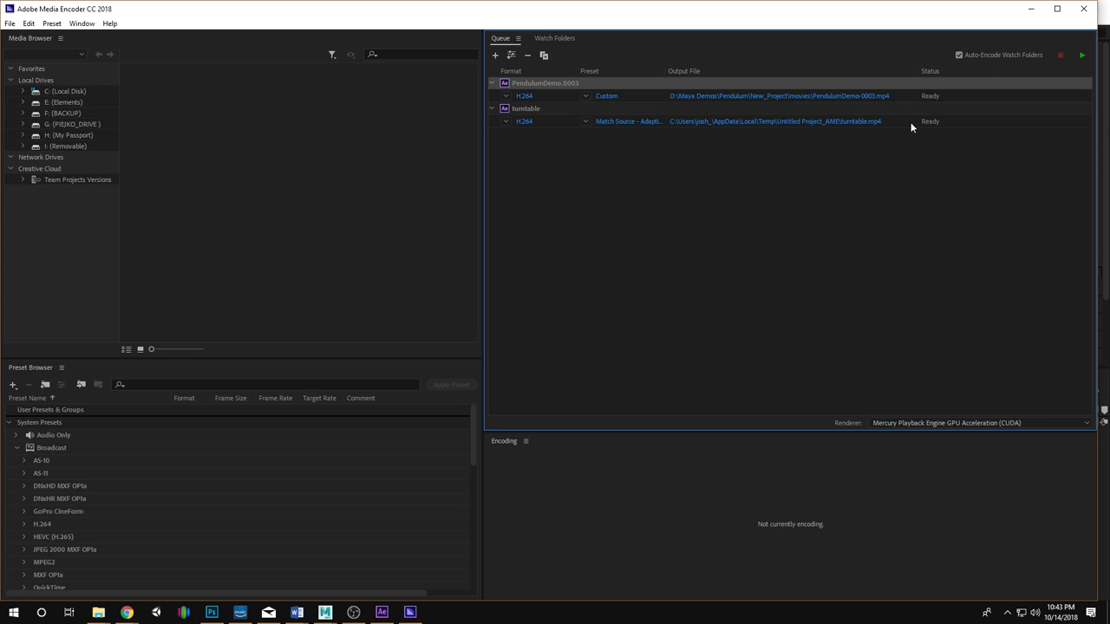
right_click(731, 104)
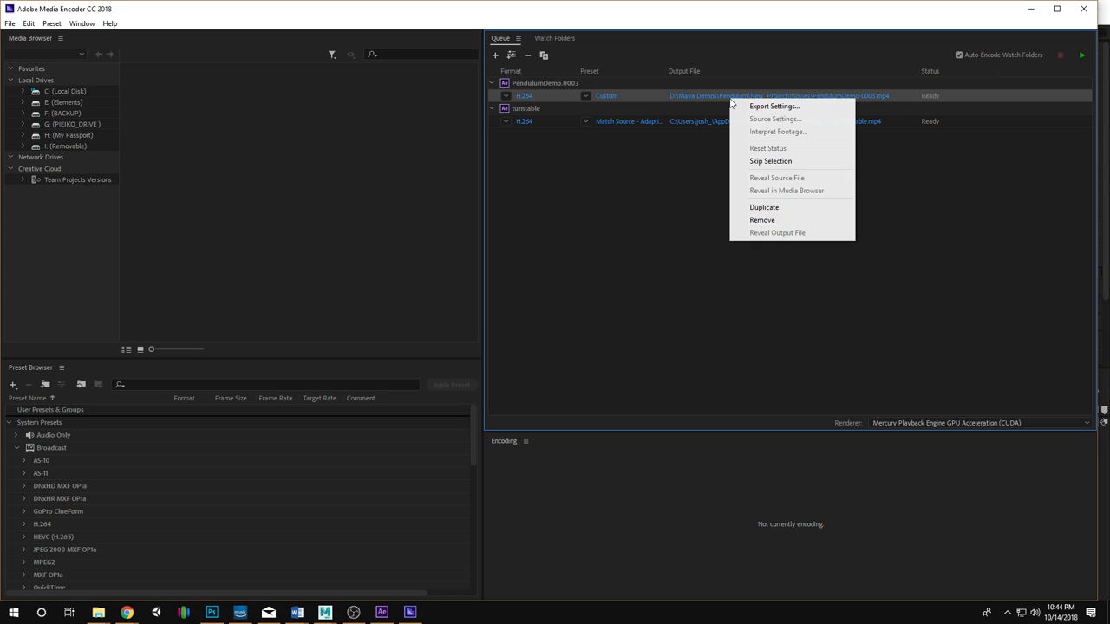
left_click(761, 220)
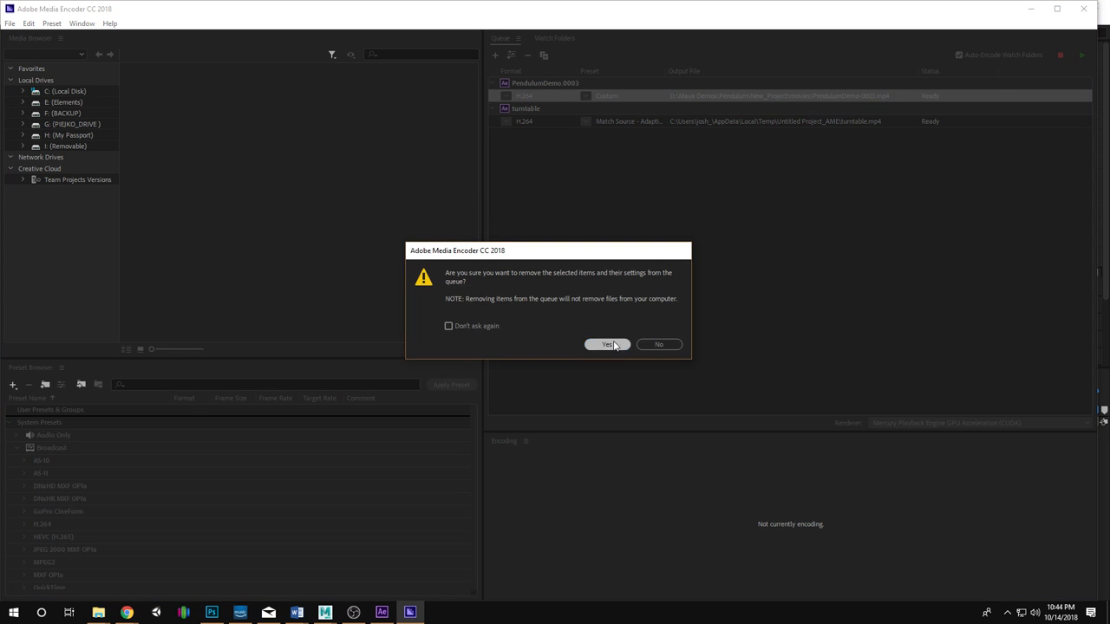
left_click(607, 345)
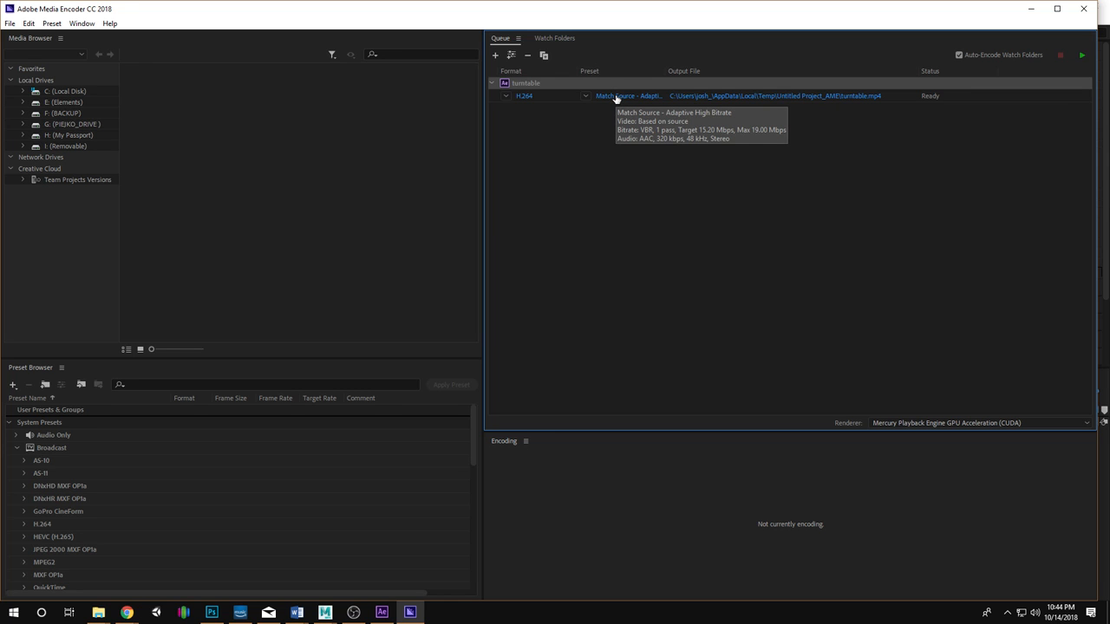
Open the export settings of the queued turntable job.
key("Return")
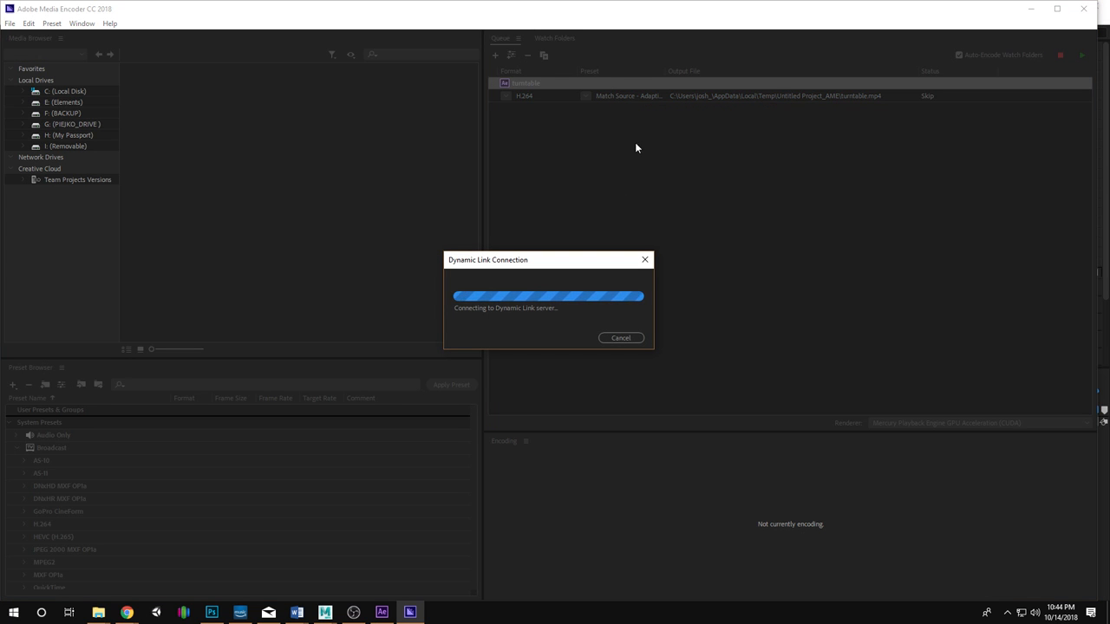
left_click_drag(587, 260, 627, 249)
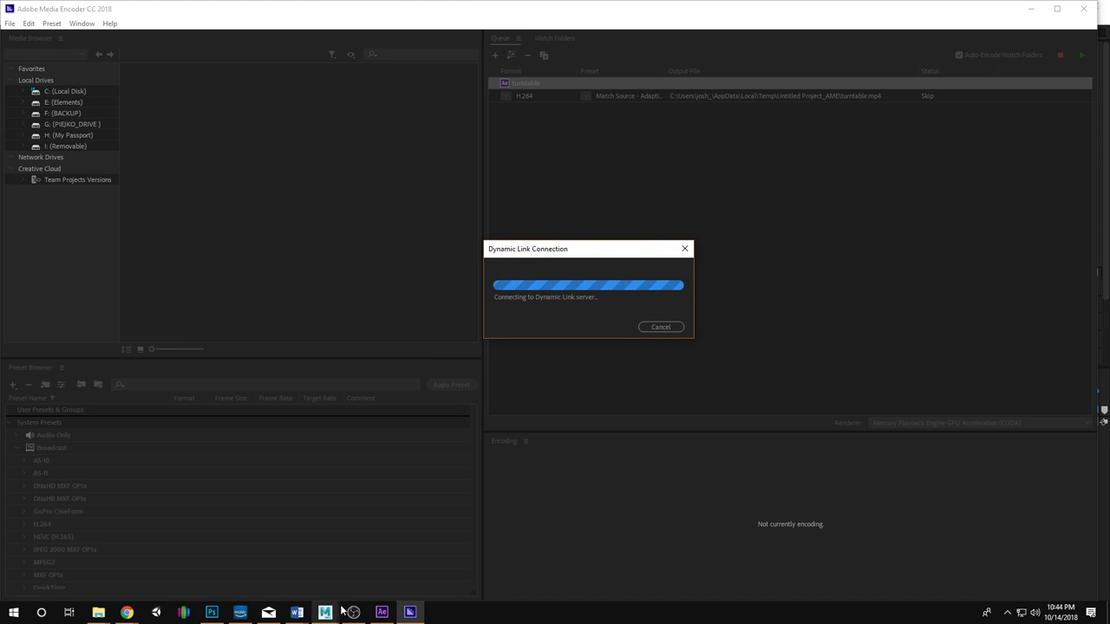
left_click(647, 329)
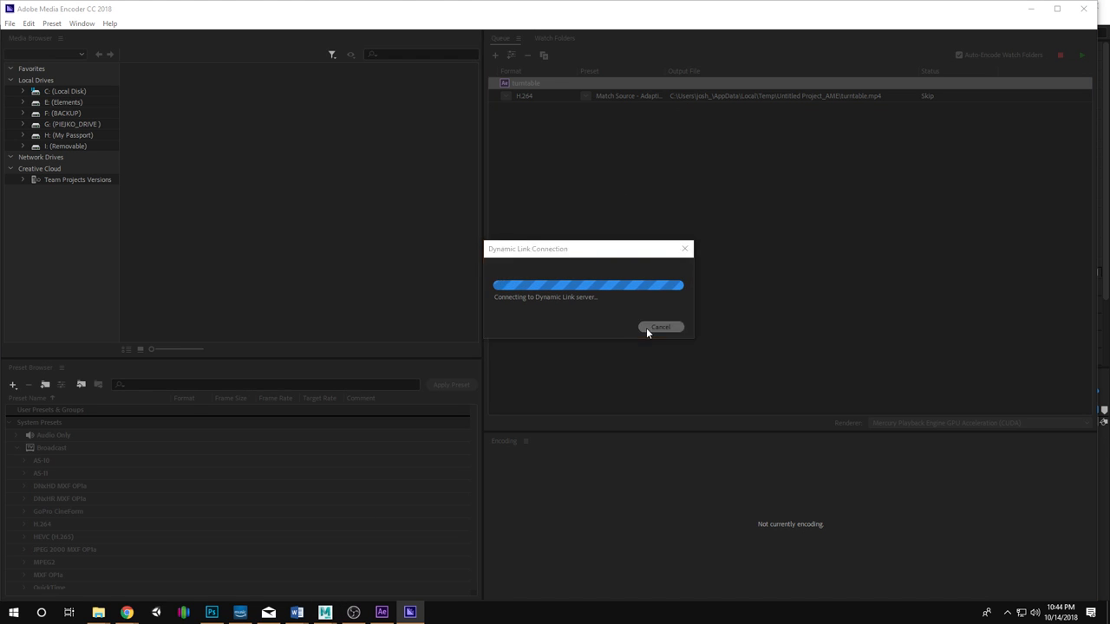
left_click(638, 99)
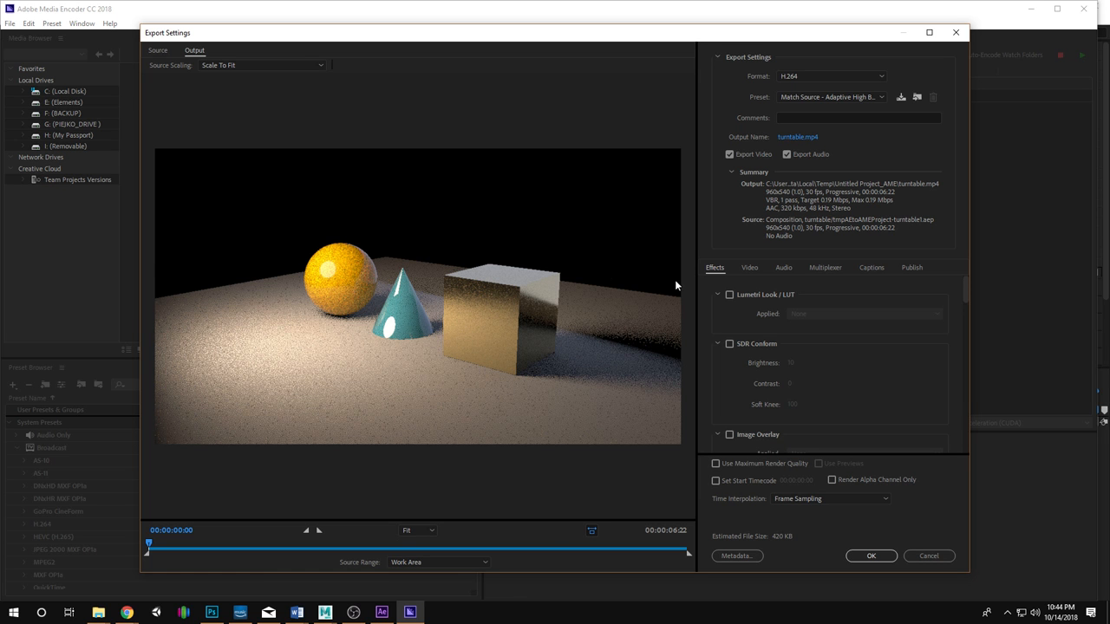
Keep the export format at H.264 and set the preset to YouTube 720p HD.
left_click(850, 80)
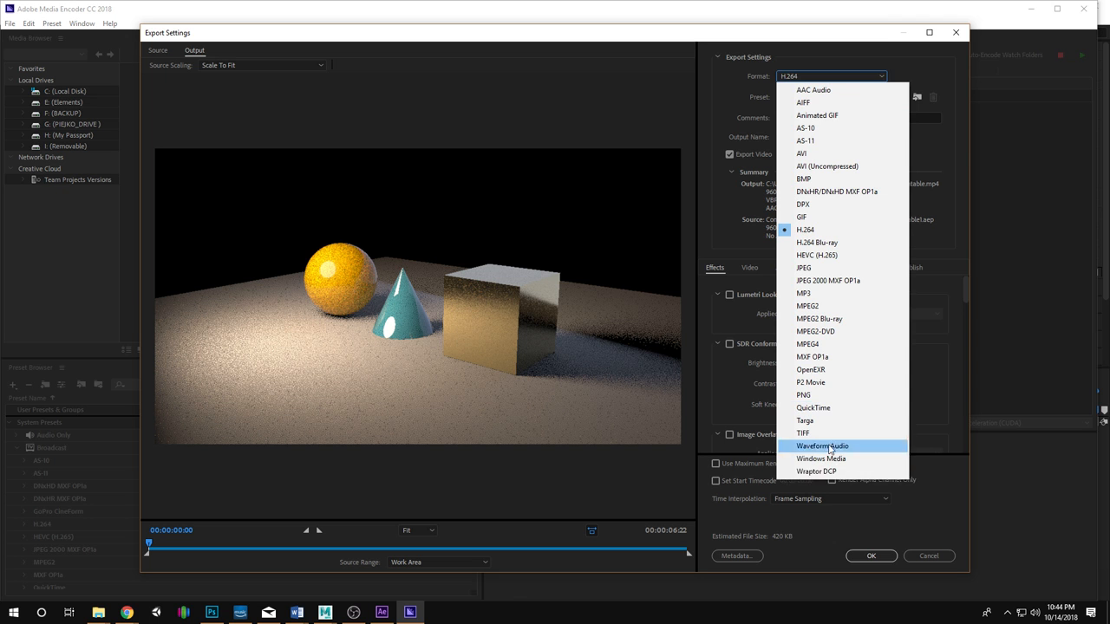
left_click(831, 232)
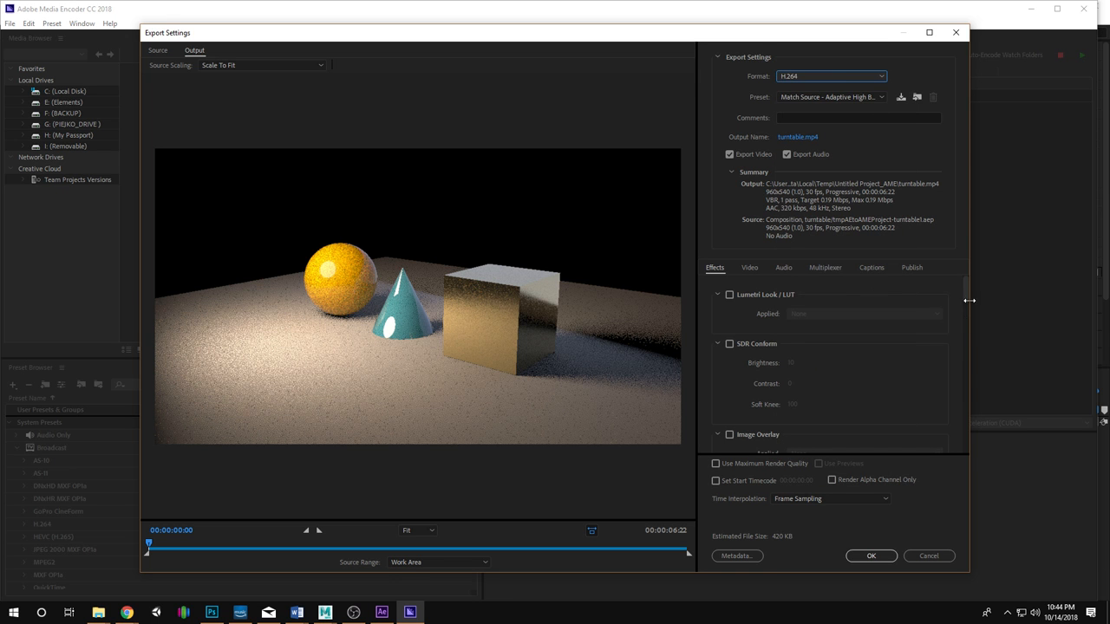
left_click(849, 77)
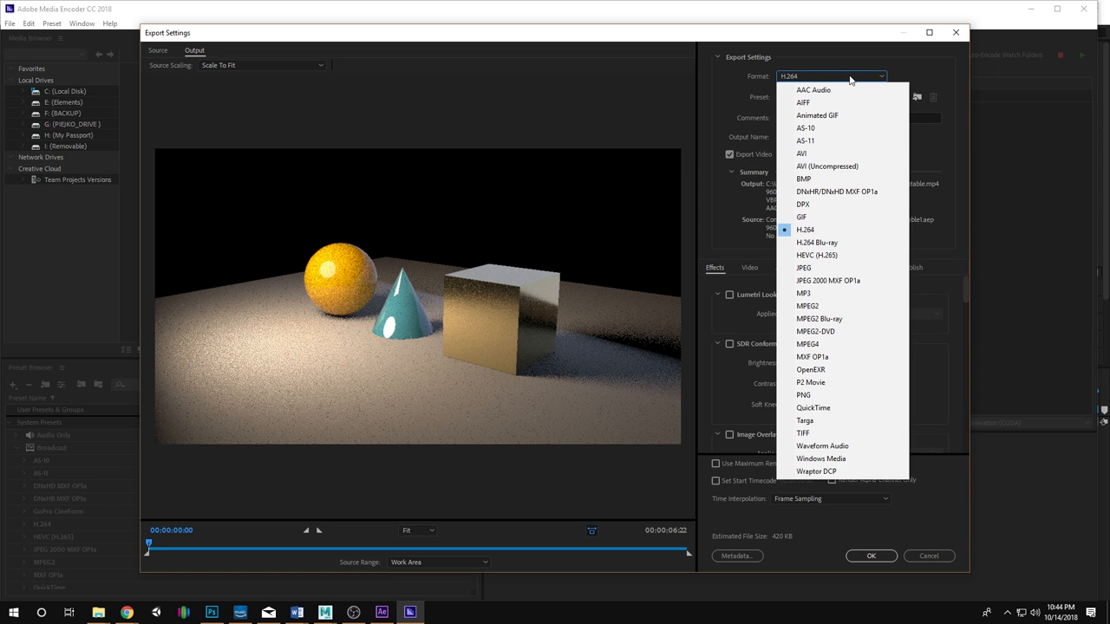
left_click(850, 79)
left_click(850, 97)
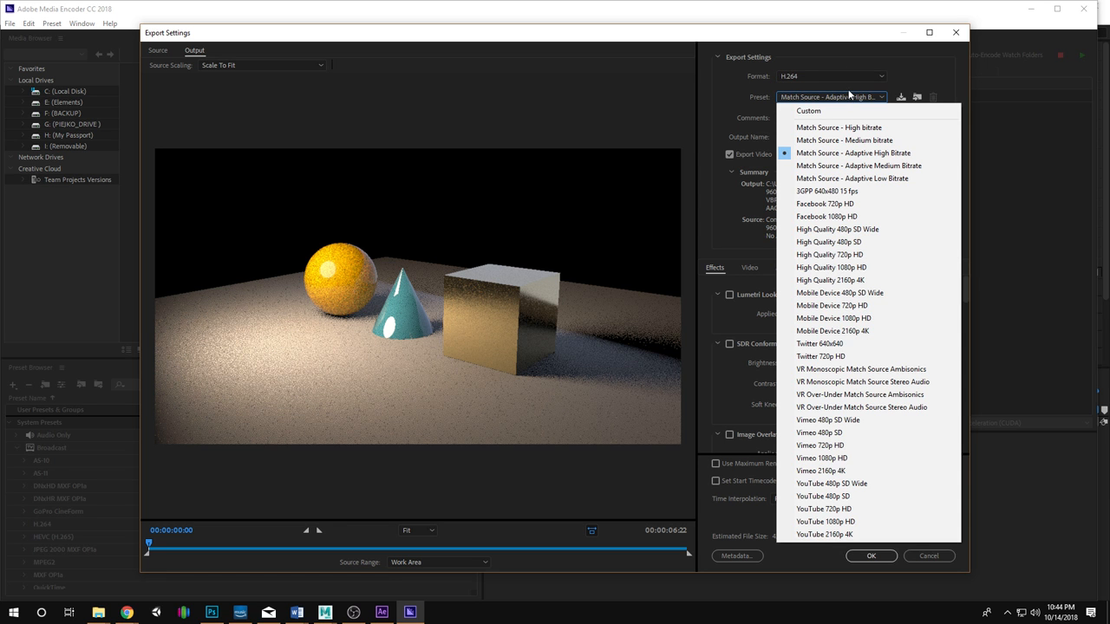
left_click(896, 513)
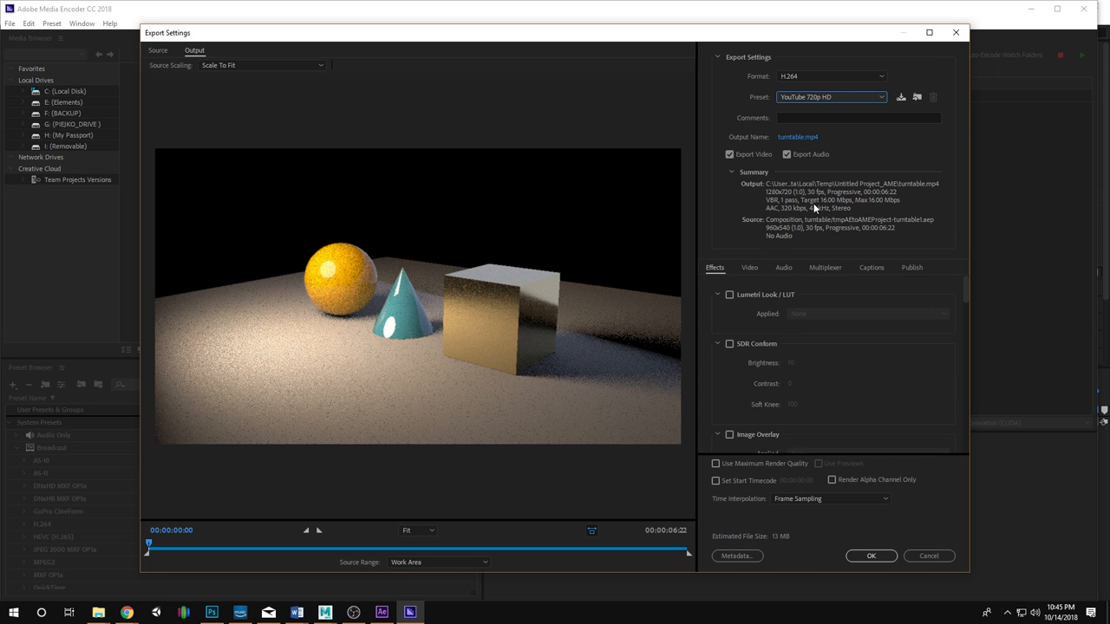
Exclude audio from the turntable export and enable Use Maximum Render Quality.
left_click(787, 154)
left_click(788, 163)
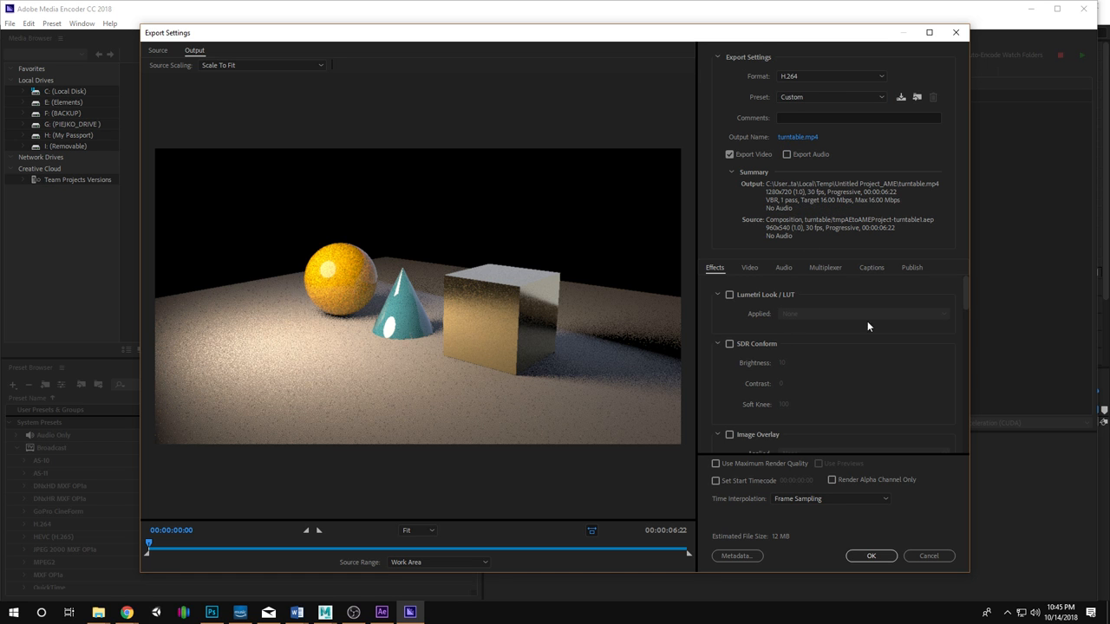
scroll(897, 303, "down", 4)
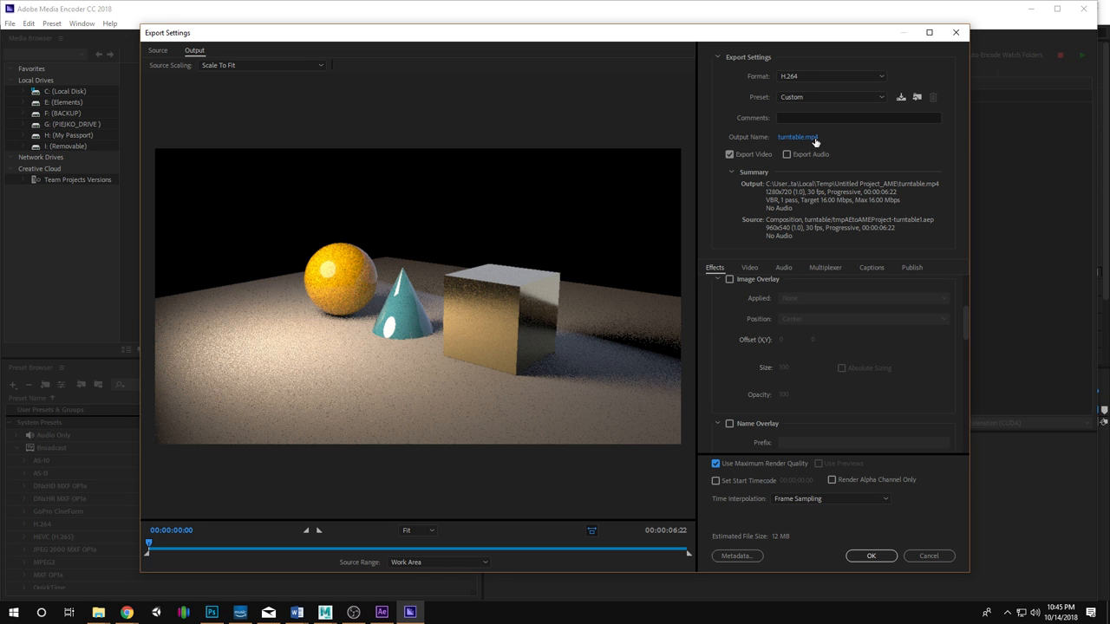
Set the output file to turntable.mp4 in the Maya Demos\ArnoldRender\New_Project\movies folder on the G: drive.
left_click(798, 137)
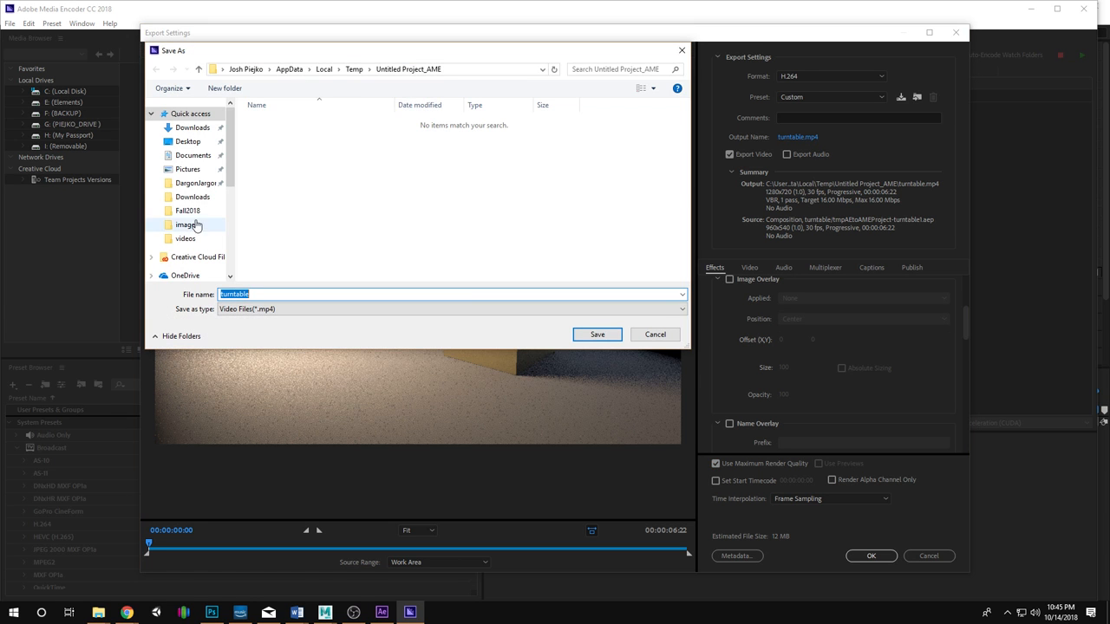
scroll(192, 234, "down", 3)
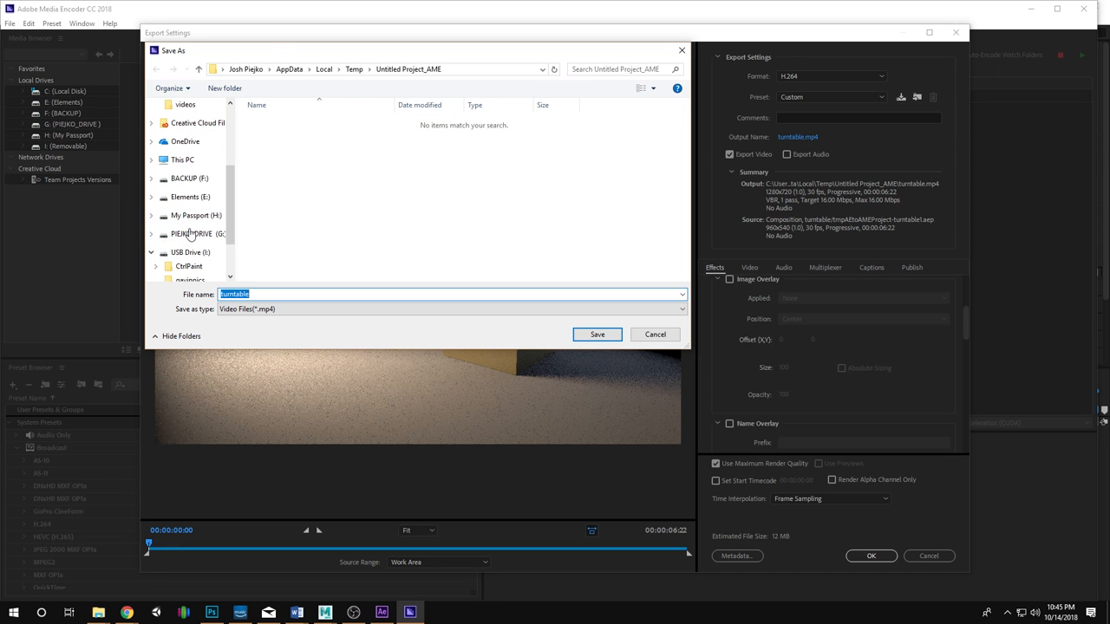
left_click(190, 234)
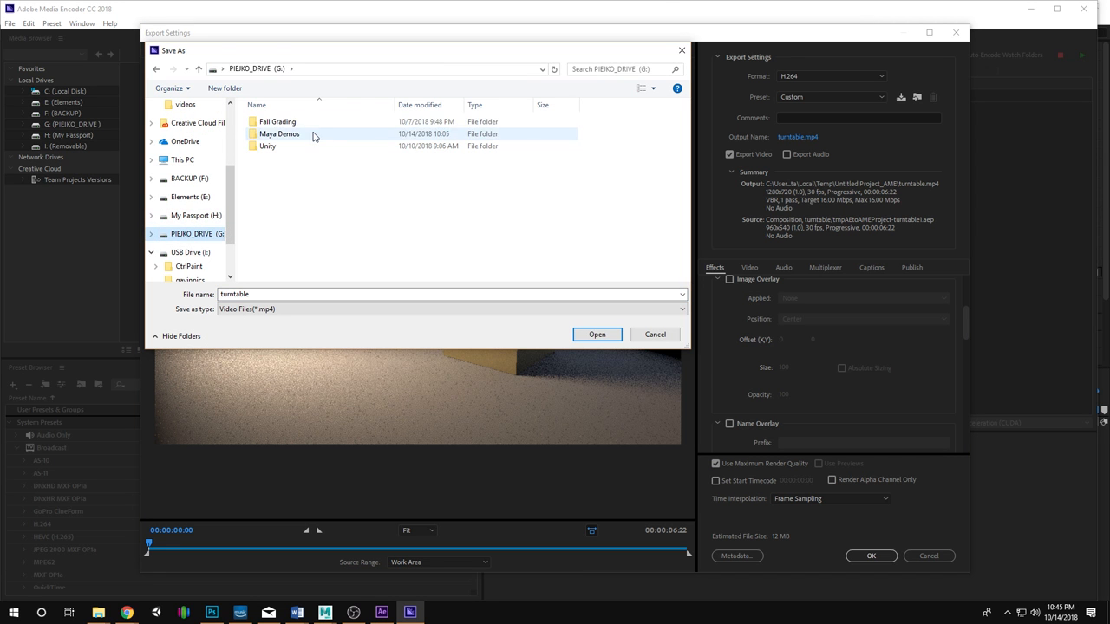
double_click(315, 134)
double_click(309, 124)
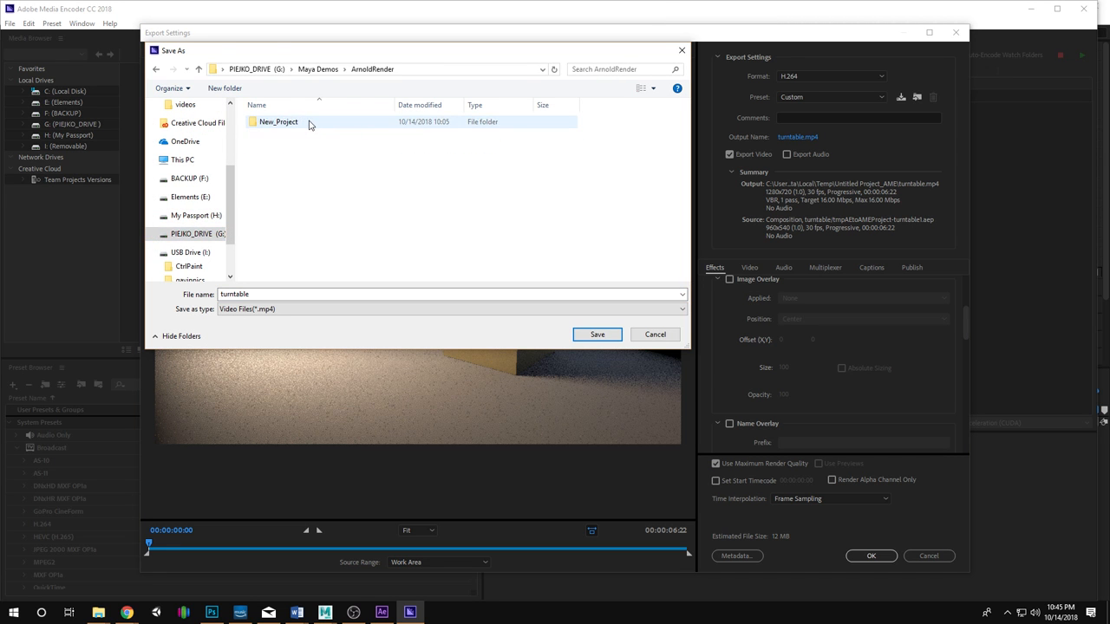
double_click(307, 124)
double_click(271, 195)
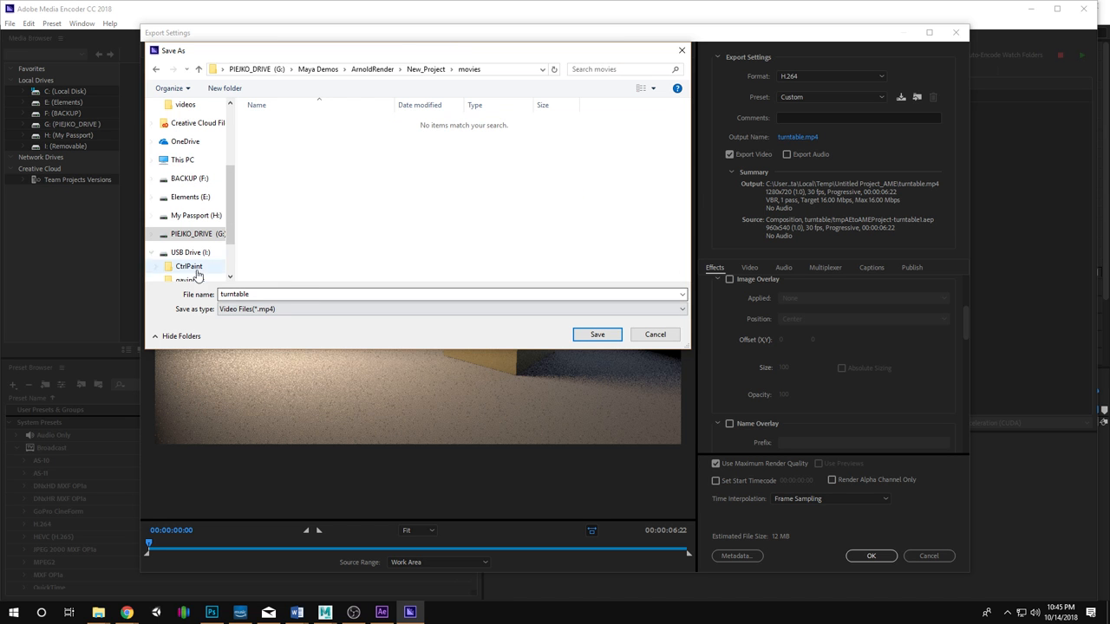
left_click(596, 334)
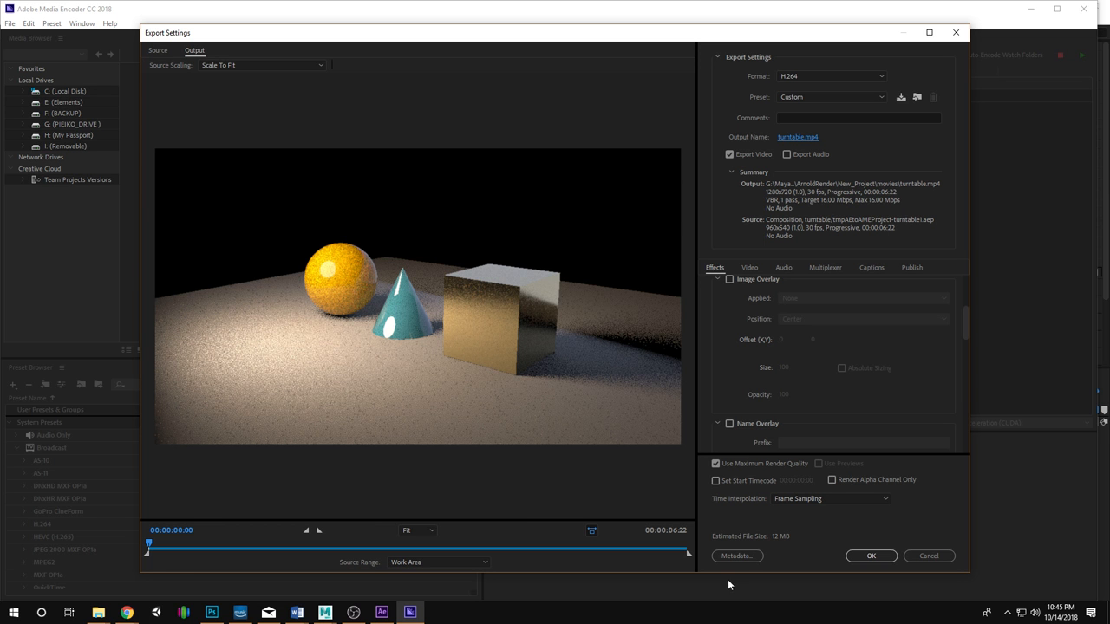
Accept the export settings and start encoding the turntable job in the queue.
left_click(878, 557)
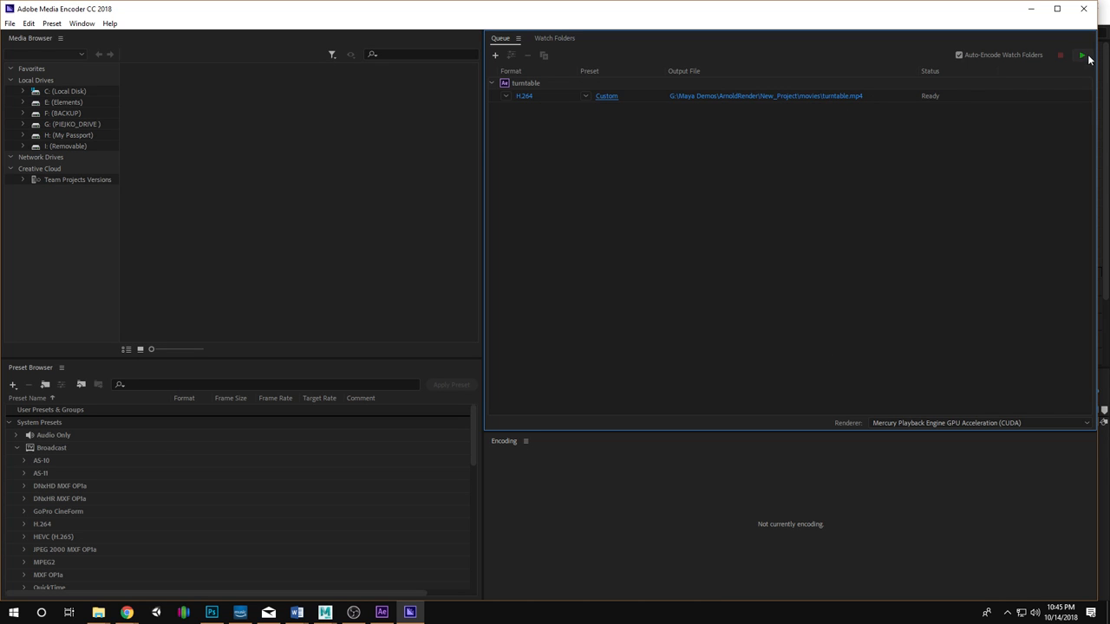
left_click(1083, 56)
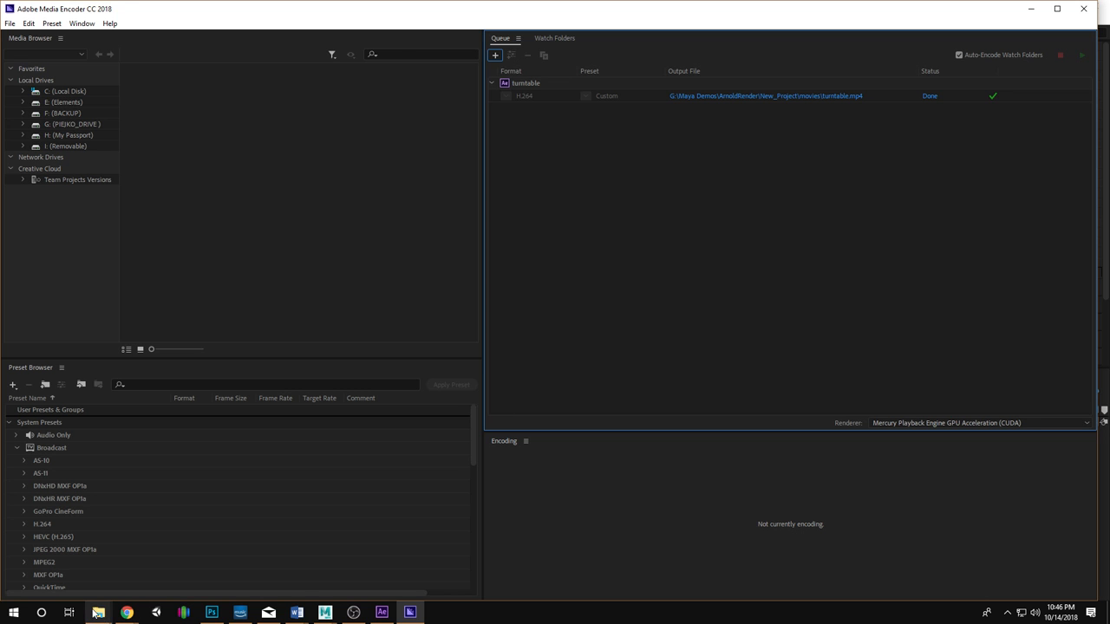
Switch to File Explorer and look through the rendered turntable EXR frames in the project's images folder.
mouse_move(98, 612)
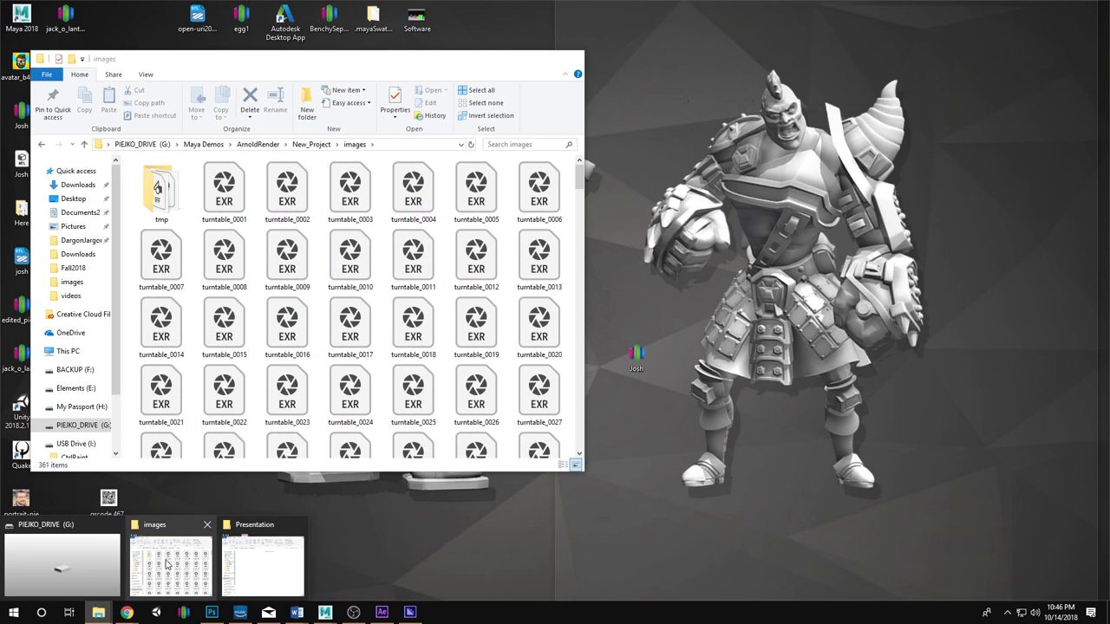
left_click(170, 564)
scroll(493, 302, "down", 10)
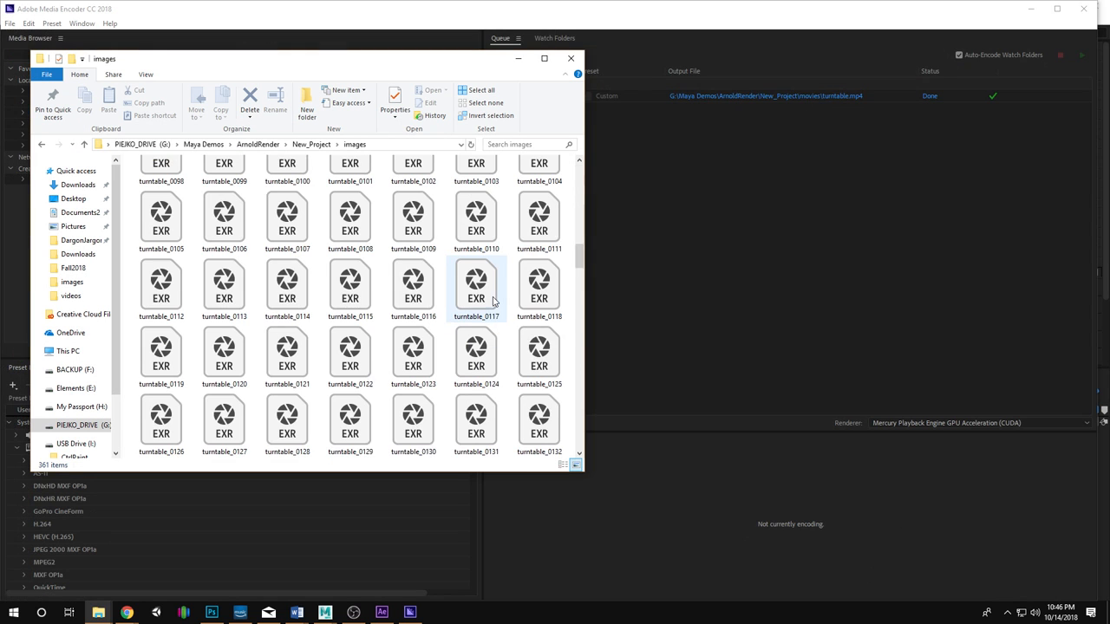
scroll(492, 302, "down", 6)
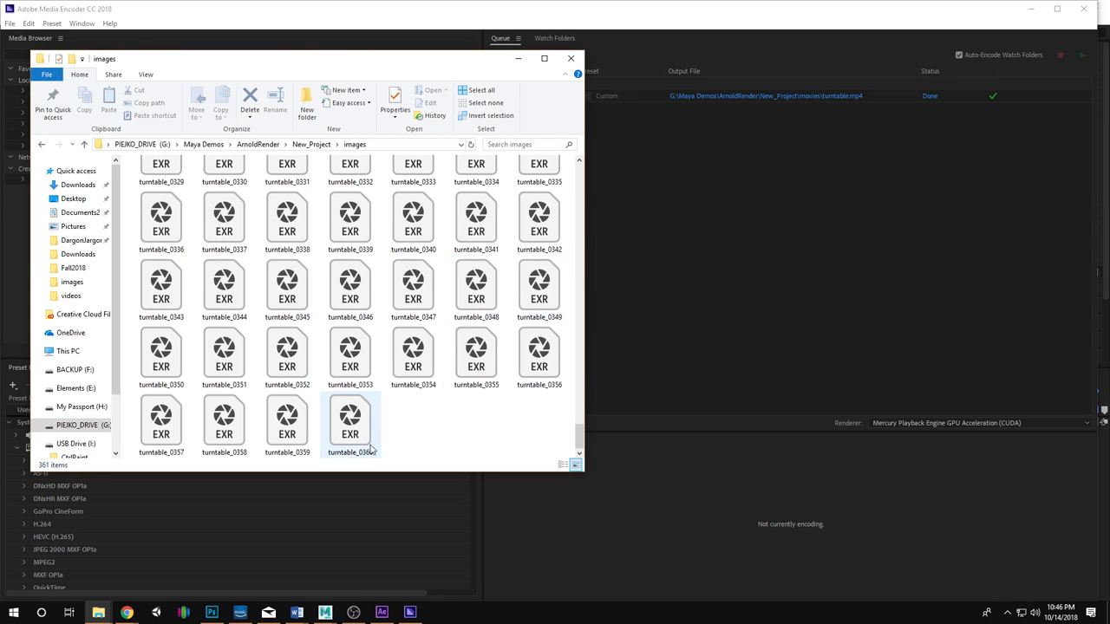
left_click(518, 58)
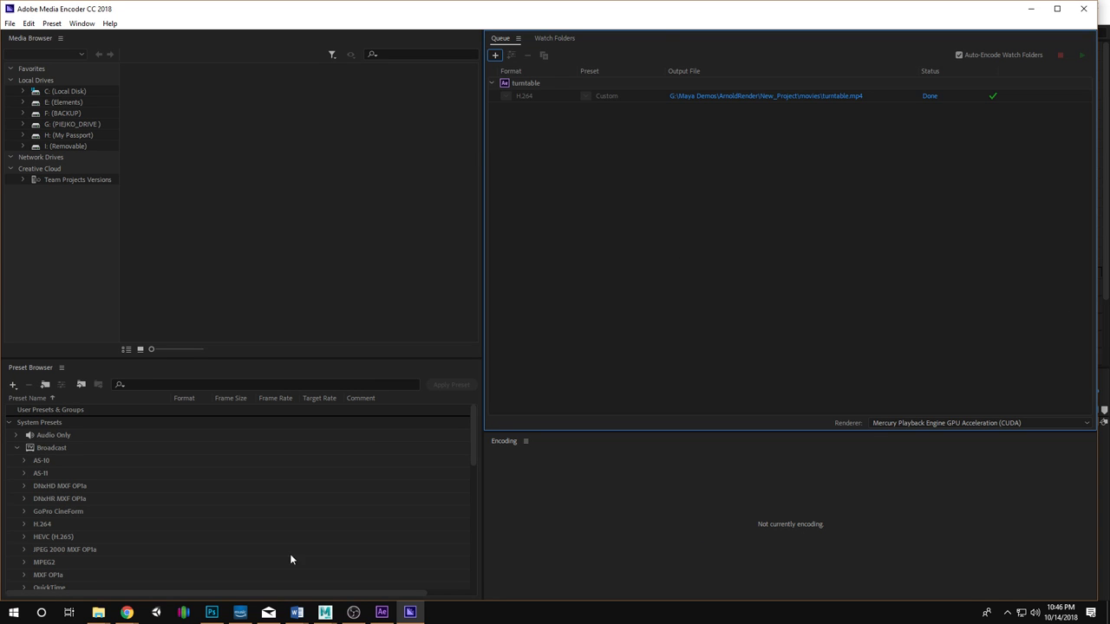
Open the New_Project movies folder in File Explorer and play the exported turntable video to check it.
left_click(114, 615)
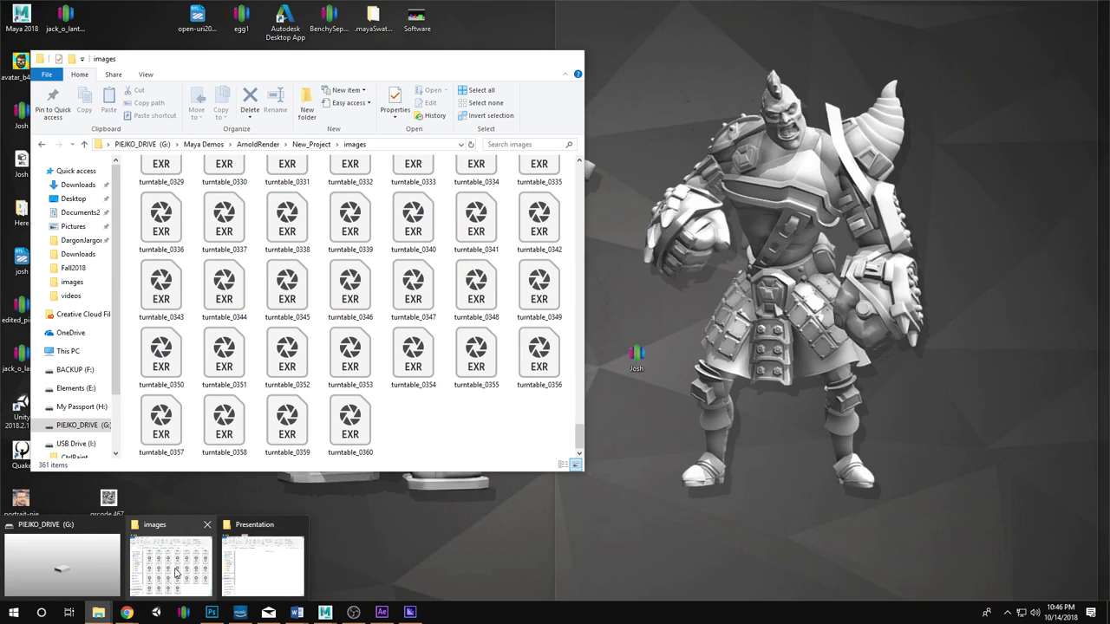
left_click(171, 563)
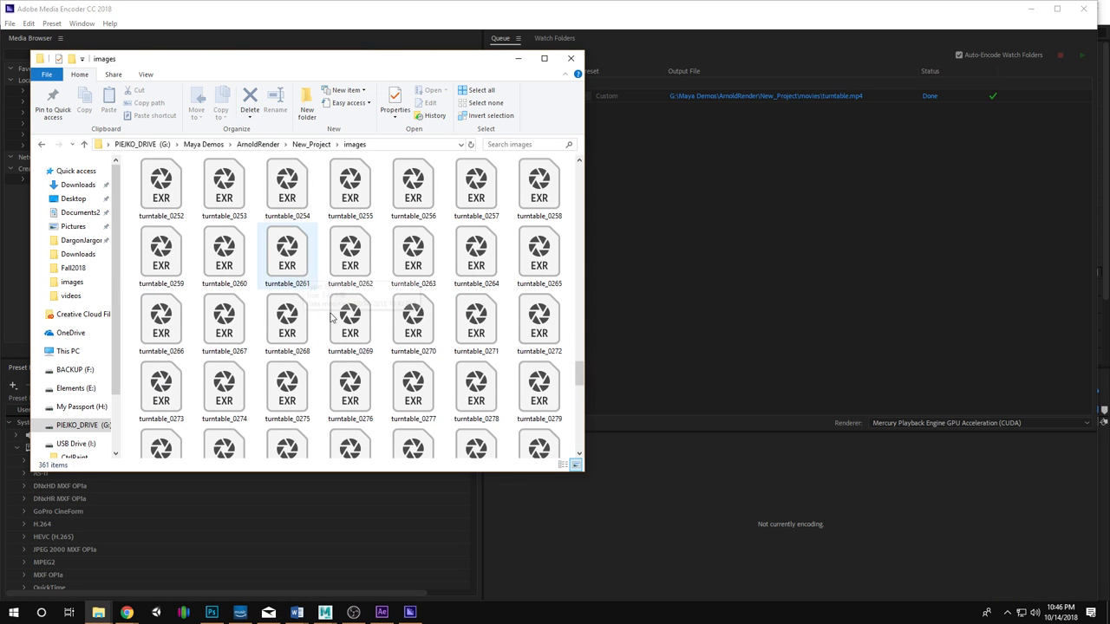
left_click(308, 144)
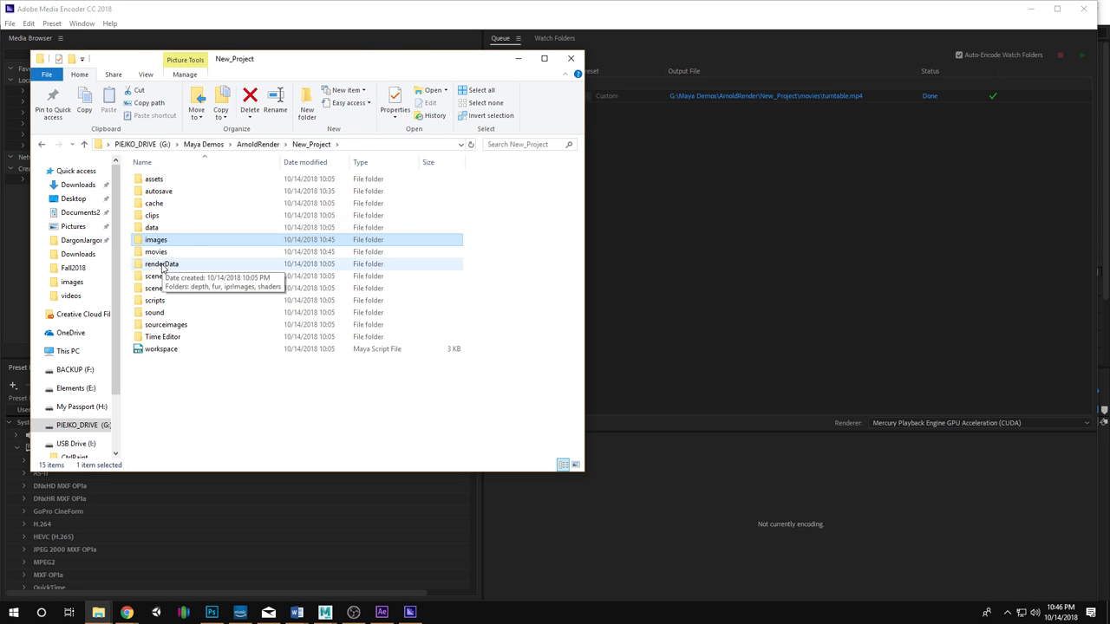
double_click(158, 251)
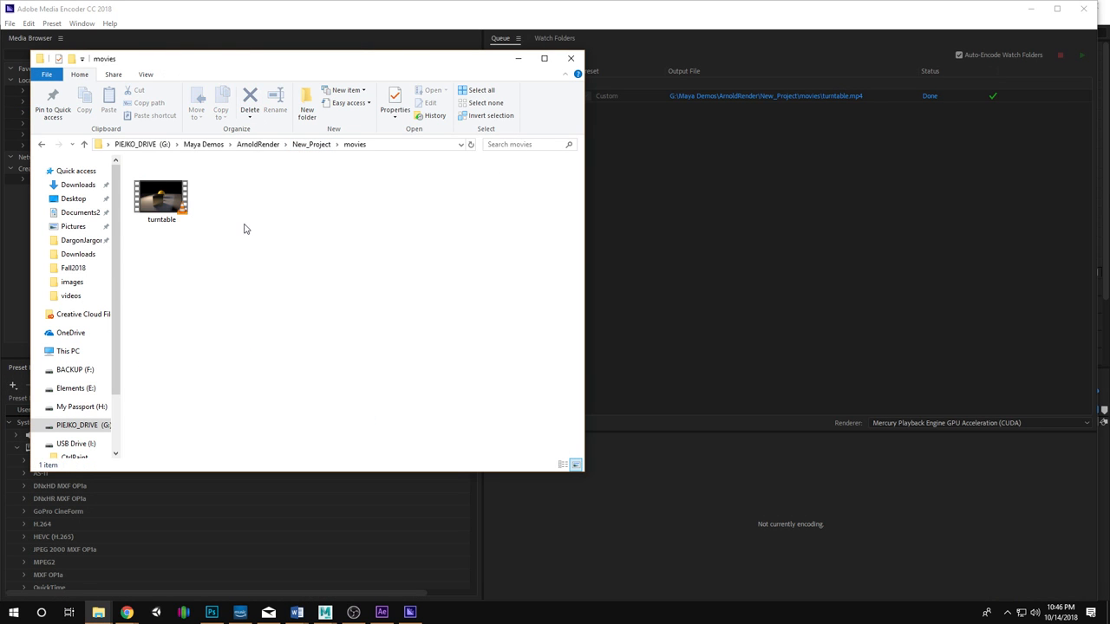
left_click(157, 220)
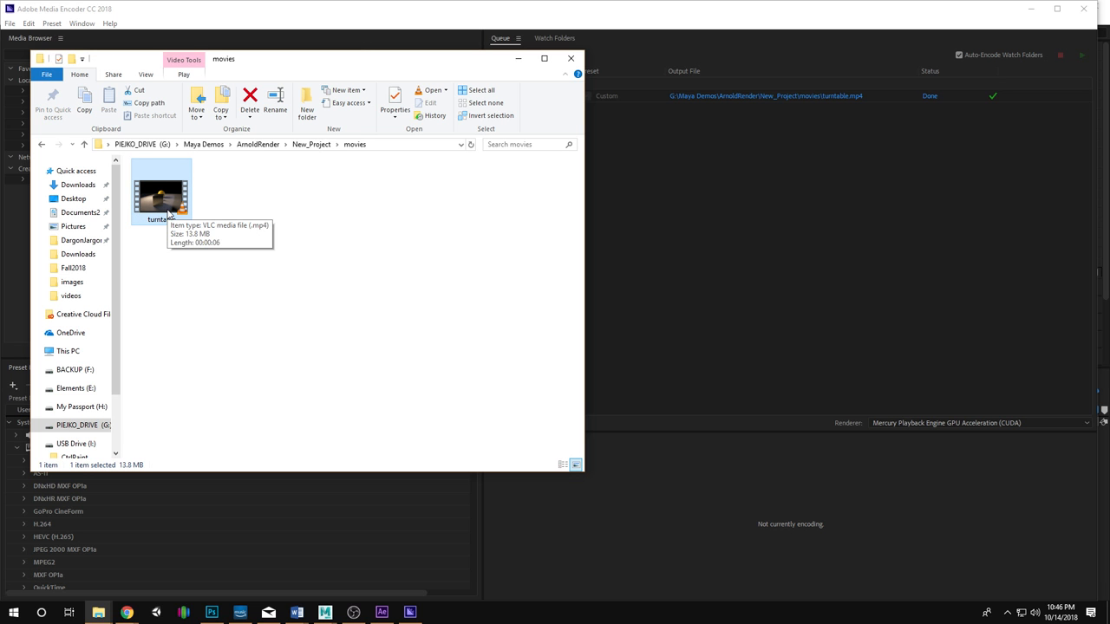
double_click(170, 213)
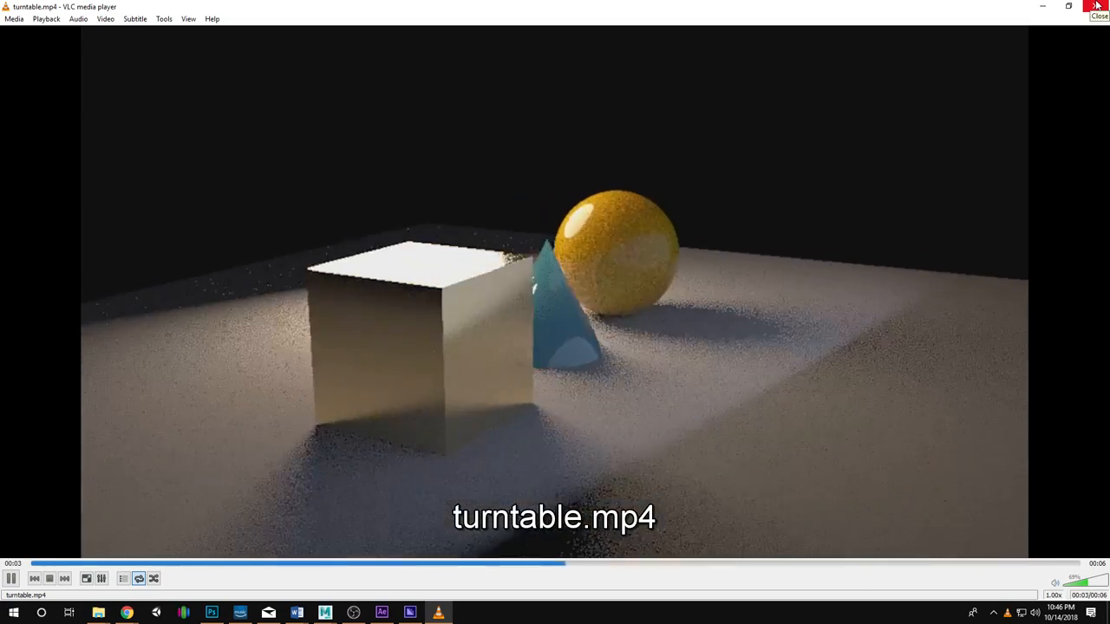
left_click(1094, 6)
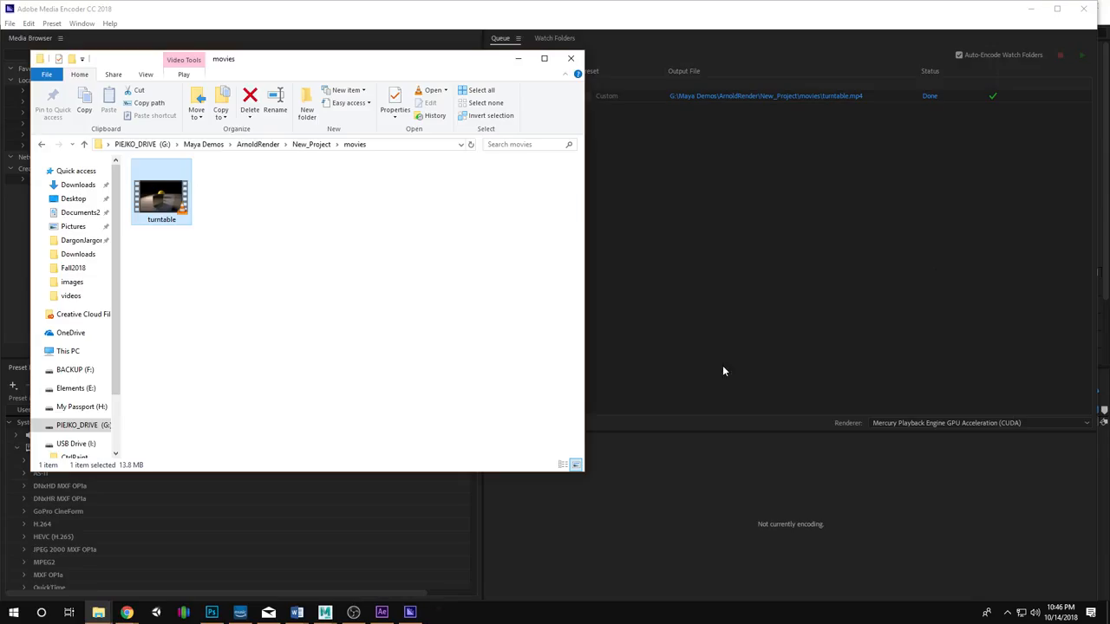
left_click(517, 58)
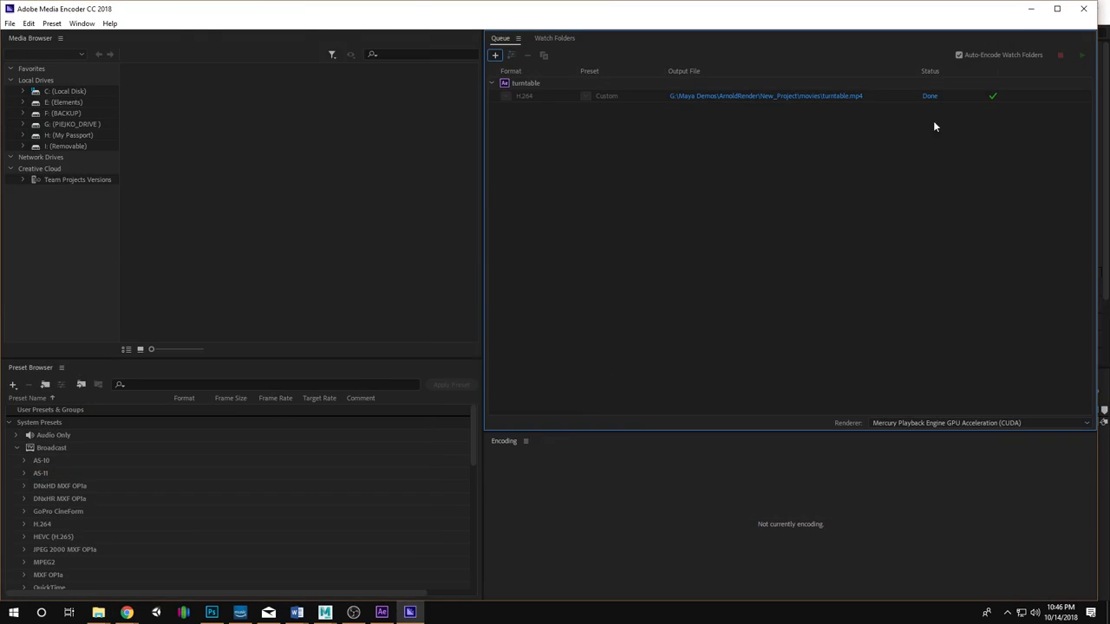
Switch to Maya, continue past the Student Version File notice, and close the Render Sequence and Render View windows.
left_click(1031, 8)
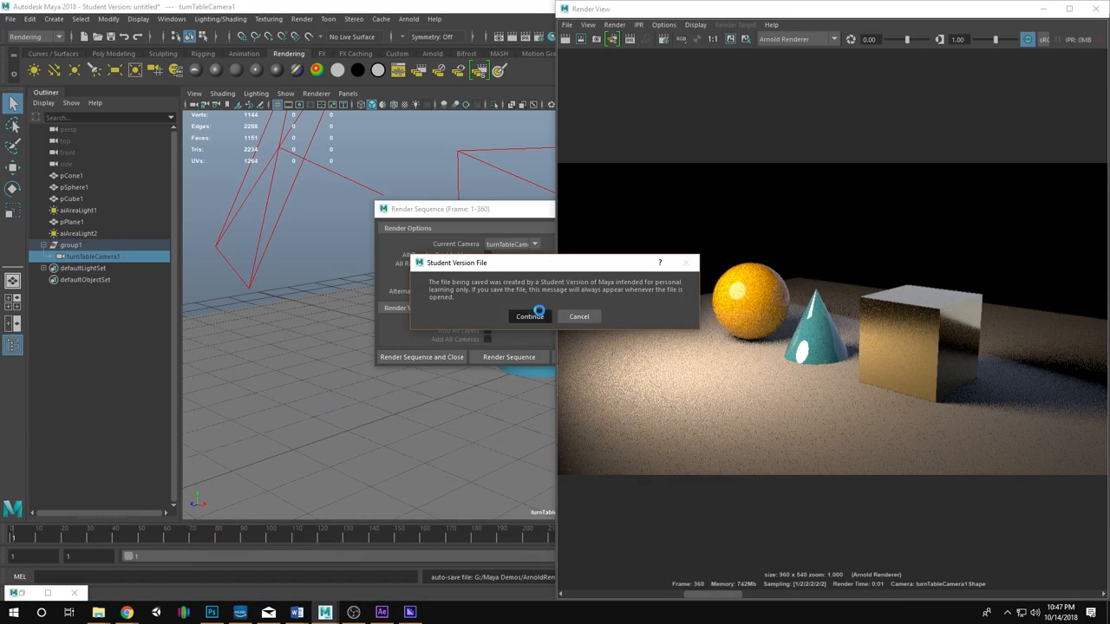
left_click(530, 316)
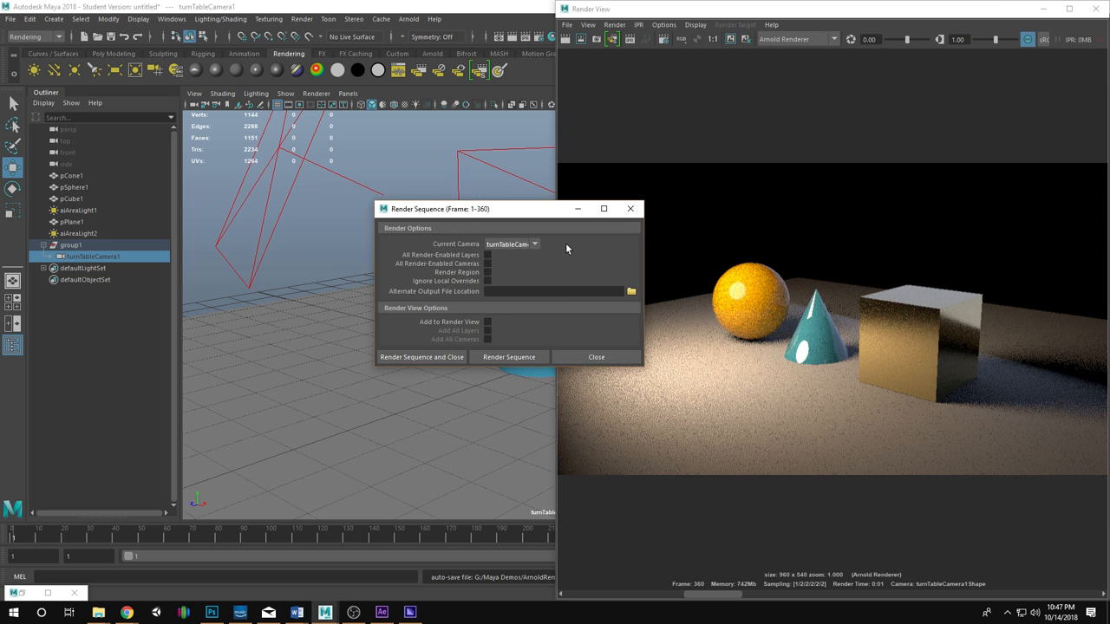
left_click(630, 209)
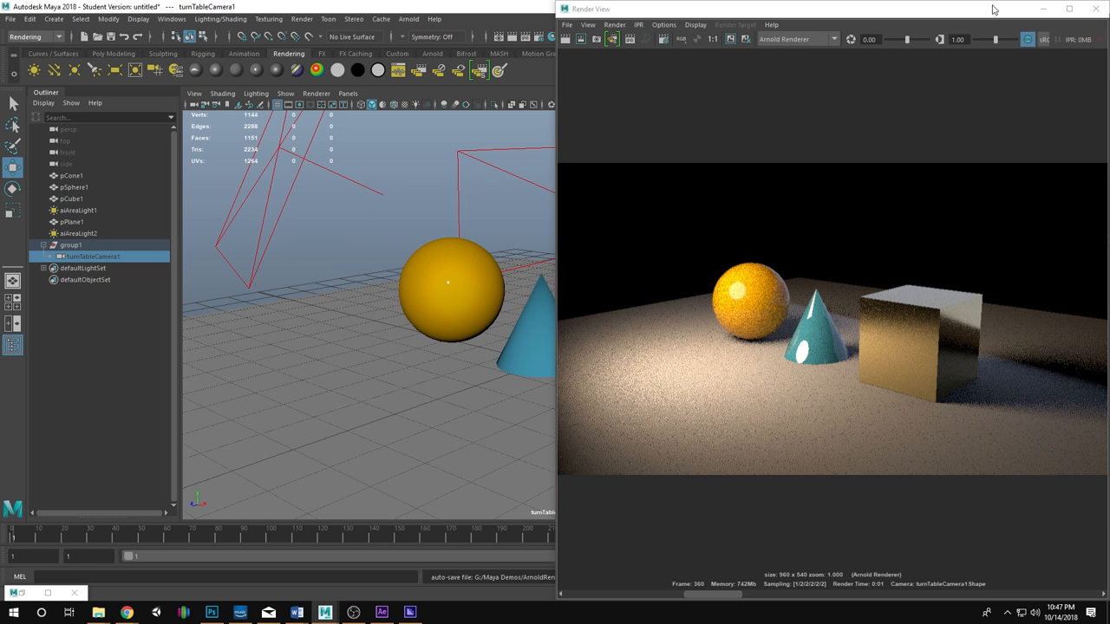
left_click(1094, 9)
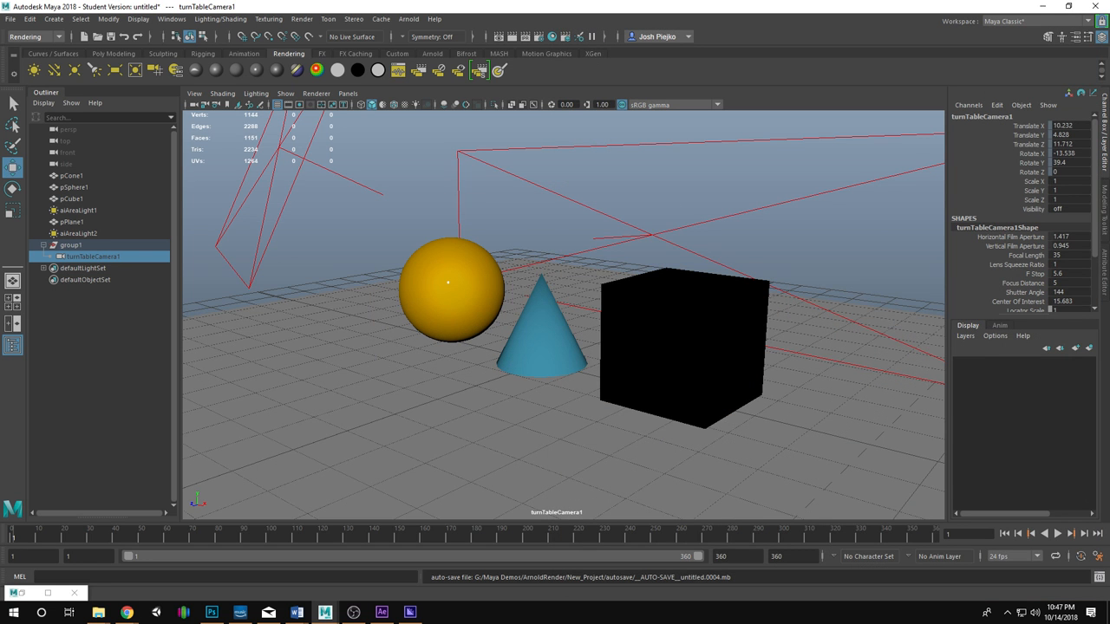